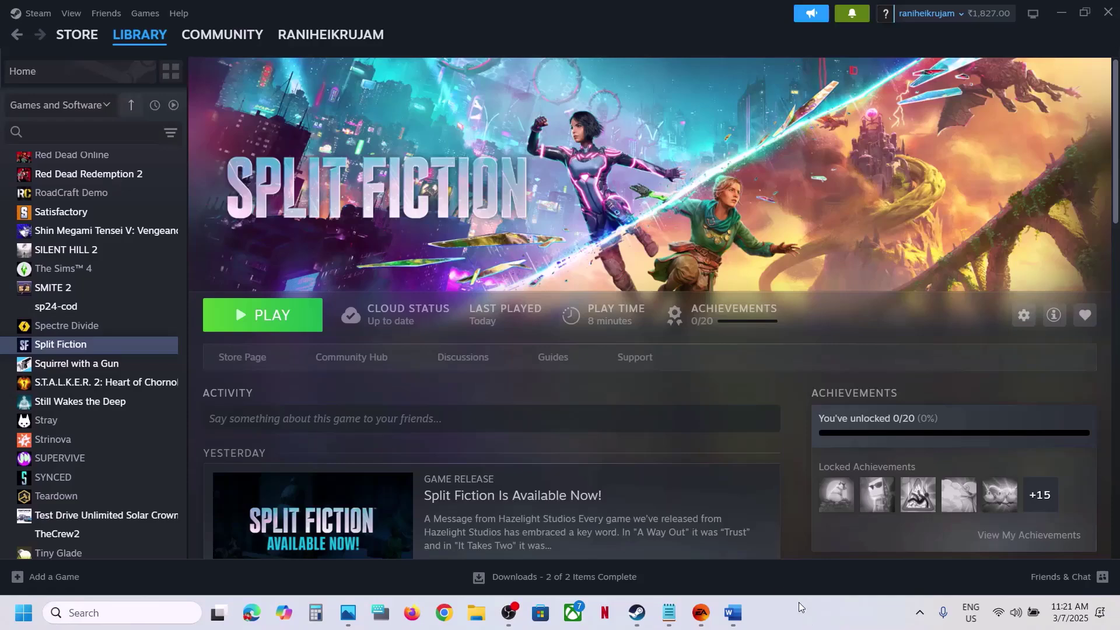
Switch to the Word document and highlight the Step 1 launch options text, from dx11 through dx12.
{"action": "left_click", "coordinate": [736, 614]}
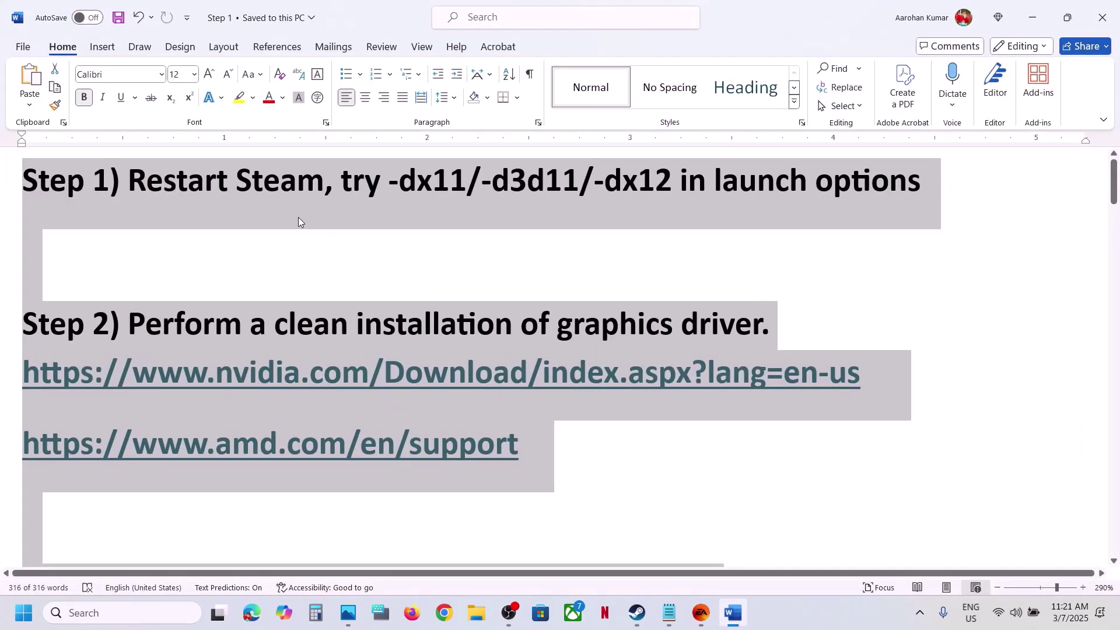
{"action": "left_click", "coordinate": [298, 217]}
{"action": "left_click_drag", "start_coordinate": [410, 179], "coordinate": [925, 181]}
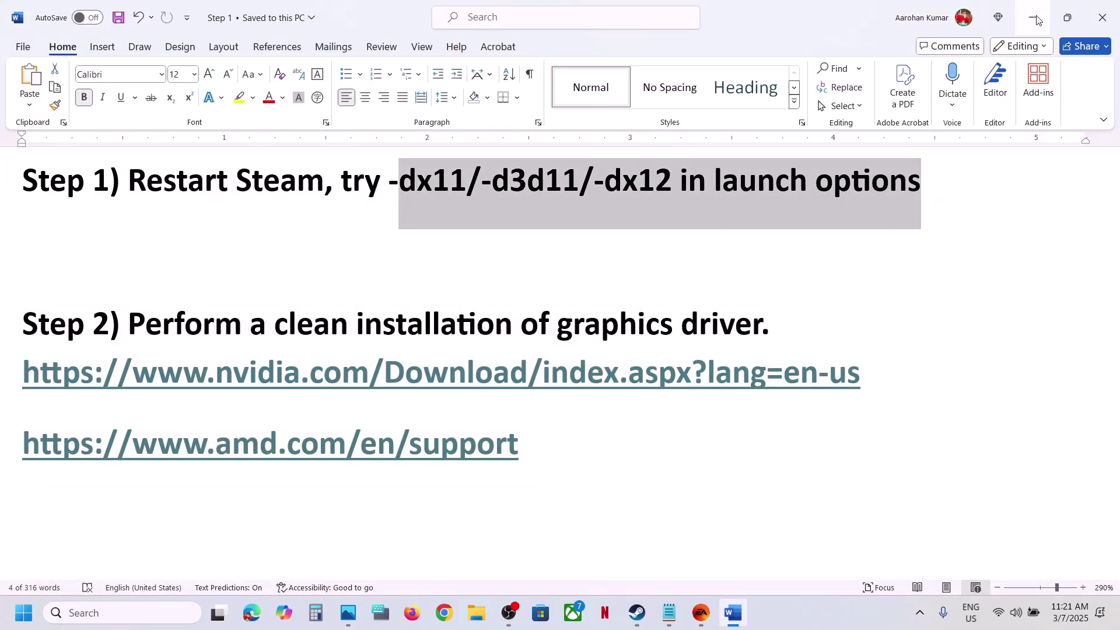
Switch to Steam, set Split Fiction's launch options to -dx11, and close its properties.
{"action": "key", "text": "alt+Tab"}
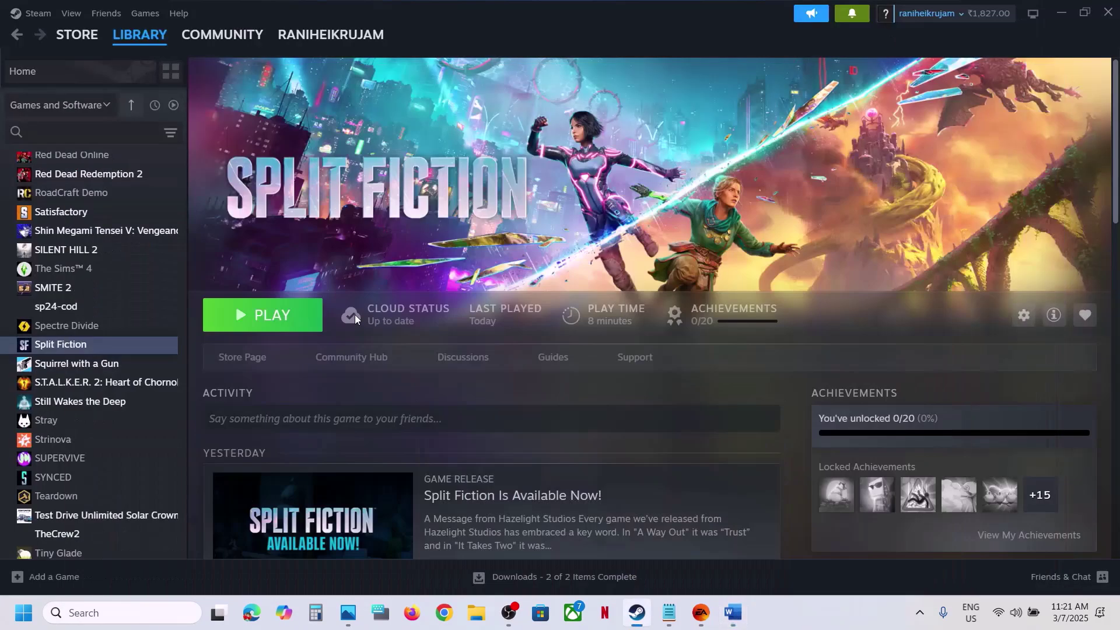
{"action": "right_click", "coordinate": [110, 347]}
{"action": "left_click", "coordinate": [161, 459]}
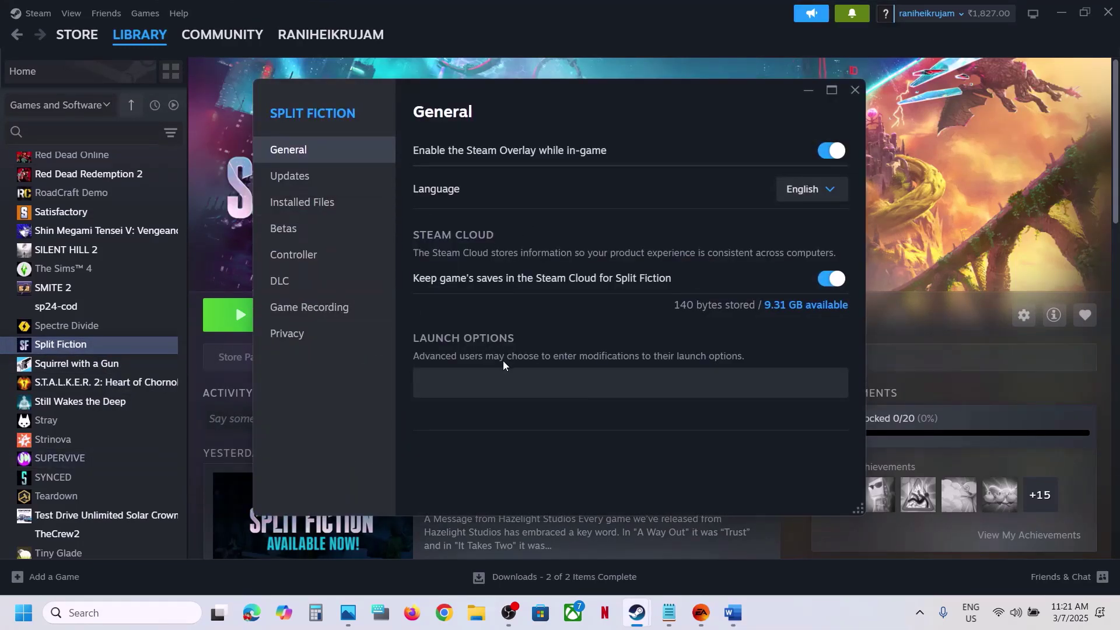
{"action": "left_click", "coordinate": [518, 382]}
{"action": "left_click", "coordinate": [496, 376]}
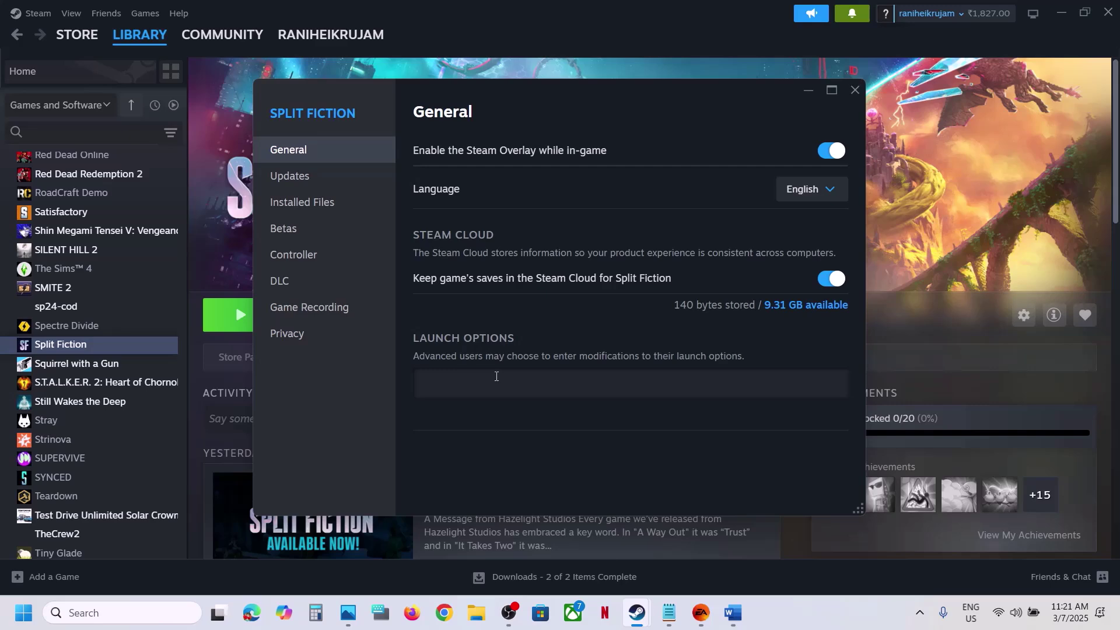
{"action": "type", "text": "-dx11"}
{"action": "left_click", "coordinate": [856, 91]}
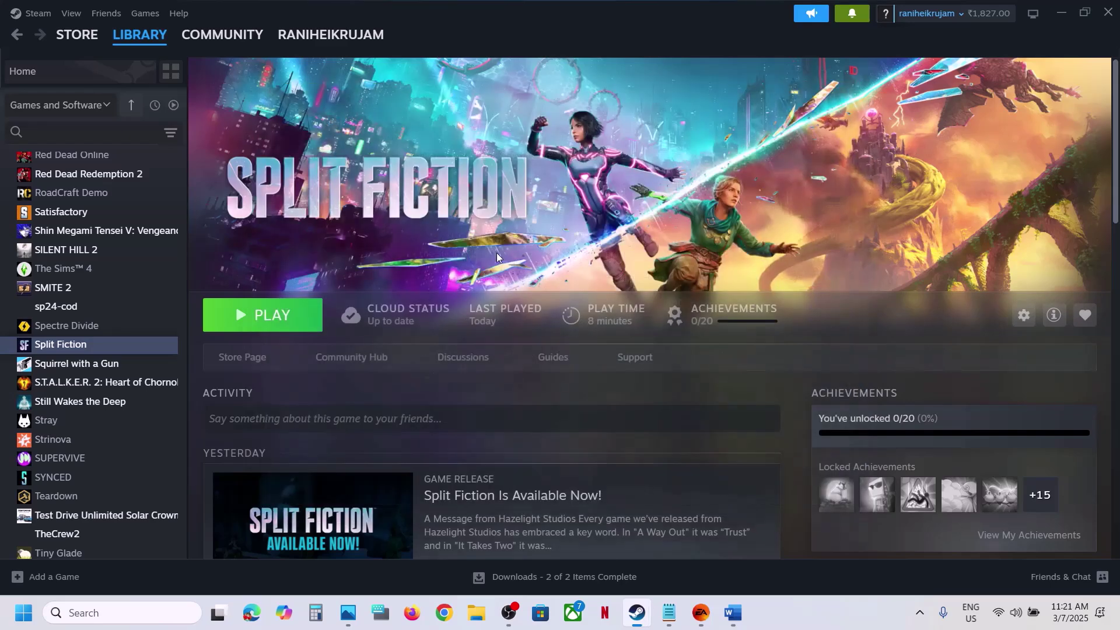
Reopen Split Fiction's properties and replace the launch options with -d3d11.
{"action": "right_click", "coordinate": [115, 348]}
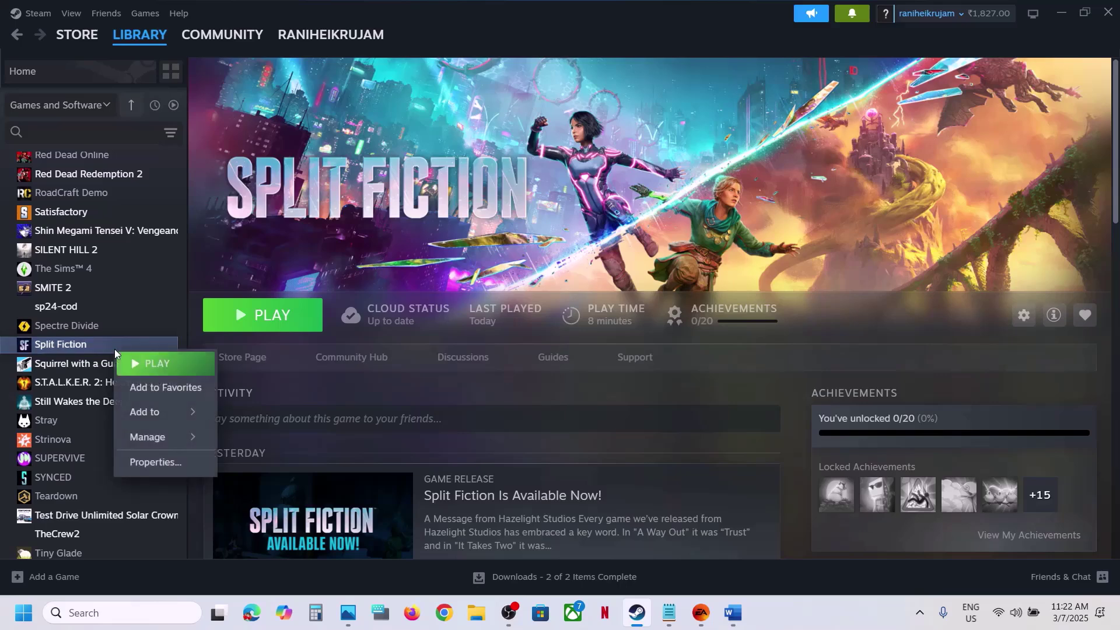
{"action": "left_click", "coordinate": [171, 459]}
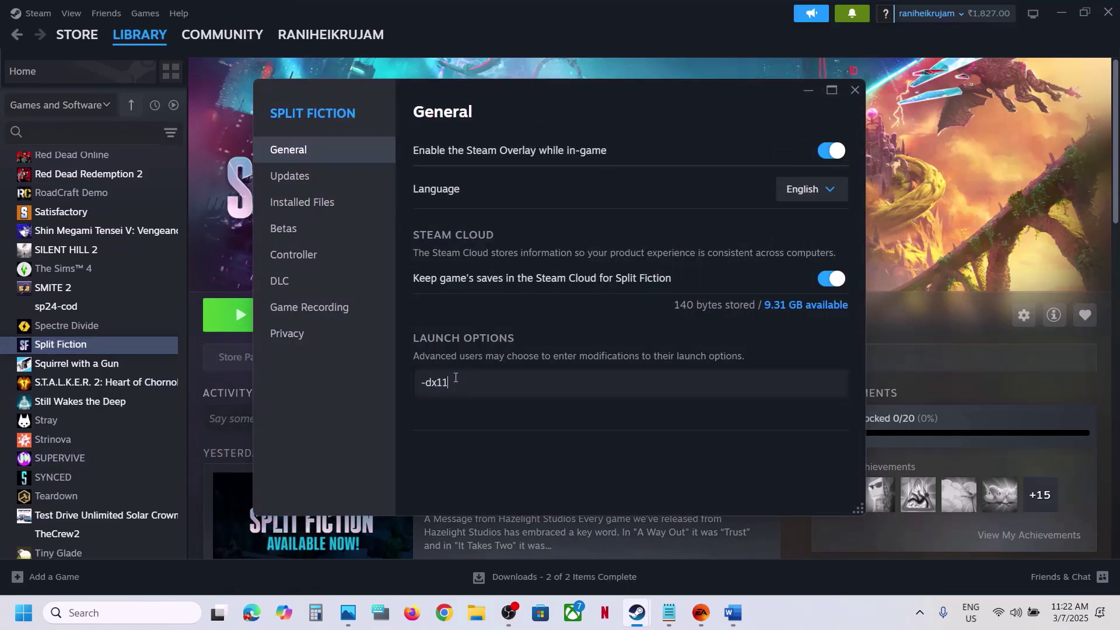
{"action": "left_click_drag", "start_coordinate": [452, 383], "coordinate": [374, 387]}
{"action": "type", "text": "-d3d11"}
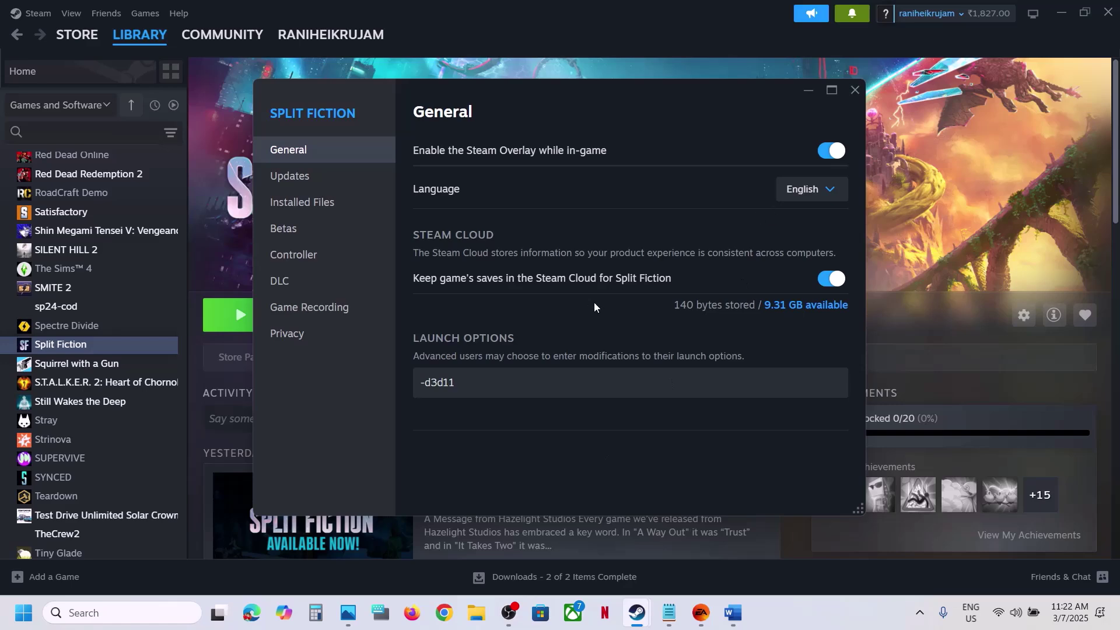
Replace Split Fiction's launch options with -dx12.
{"action": "left_click_drag", "start_coordinate": [502, 382], "coordinate": [400, 390]}
{"action": "type", "text": "-"}
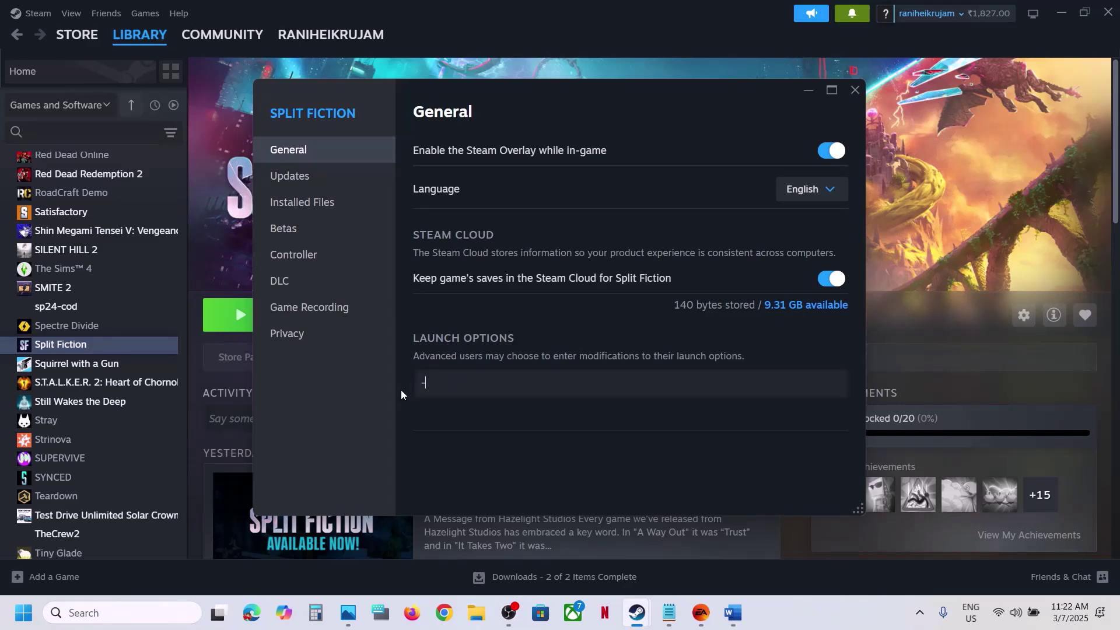
{"action": "type", "text": "dx12"}
{"action": "left_click", "coordinate": [603, 443]}
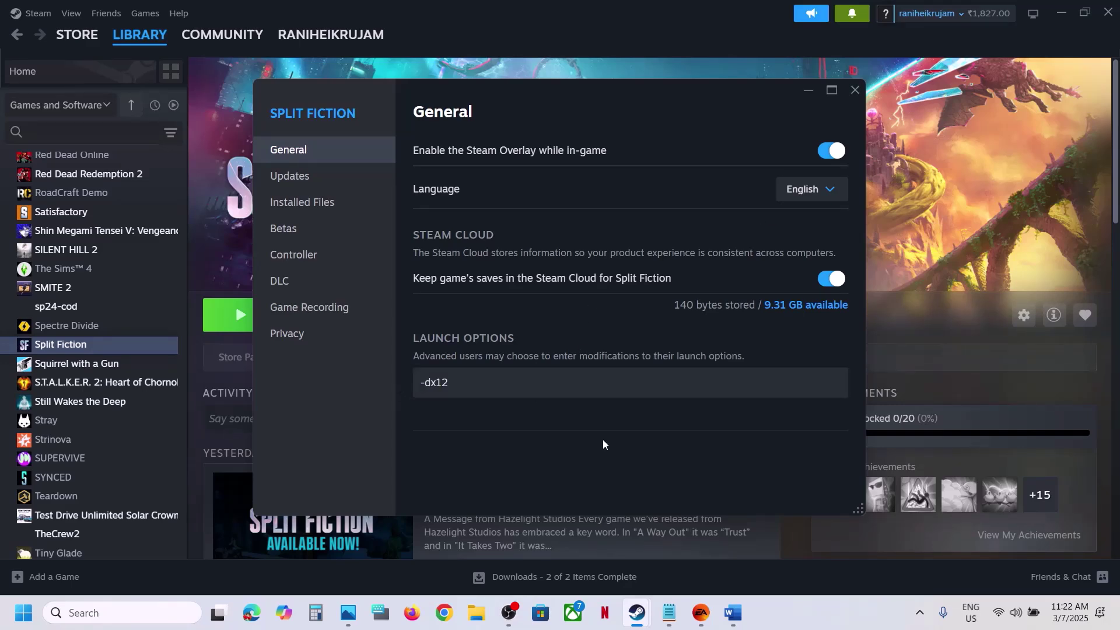
Clear Split Fiction's launch options and close its properties.
{"action": "left_click_drag", "start_coordinate": [503, 383], "coordinate": [380, 386]}
{"action": "key", "text": "BackSpace"}
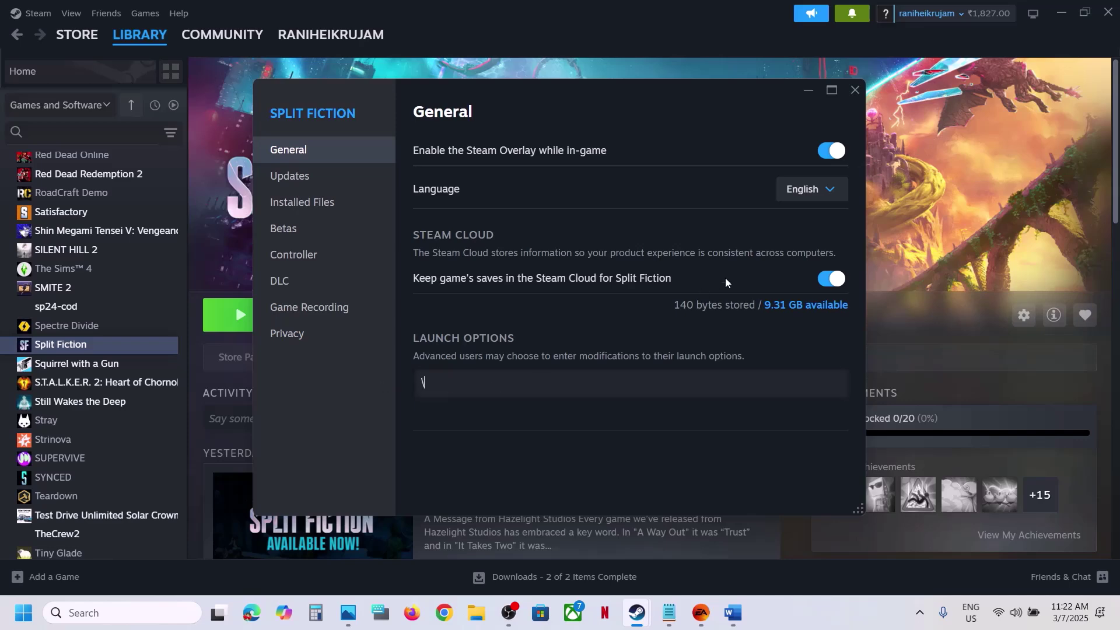
{"action": "left_click", "coordinate": [853, 90]}
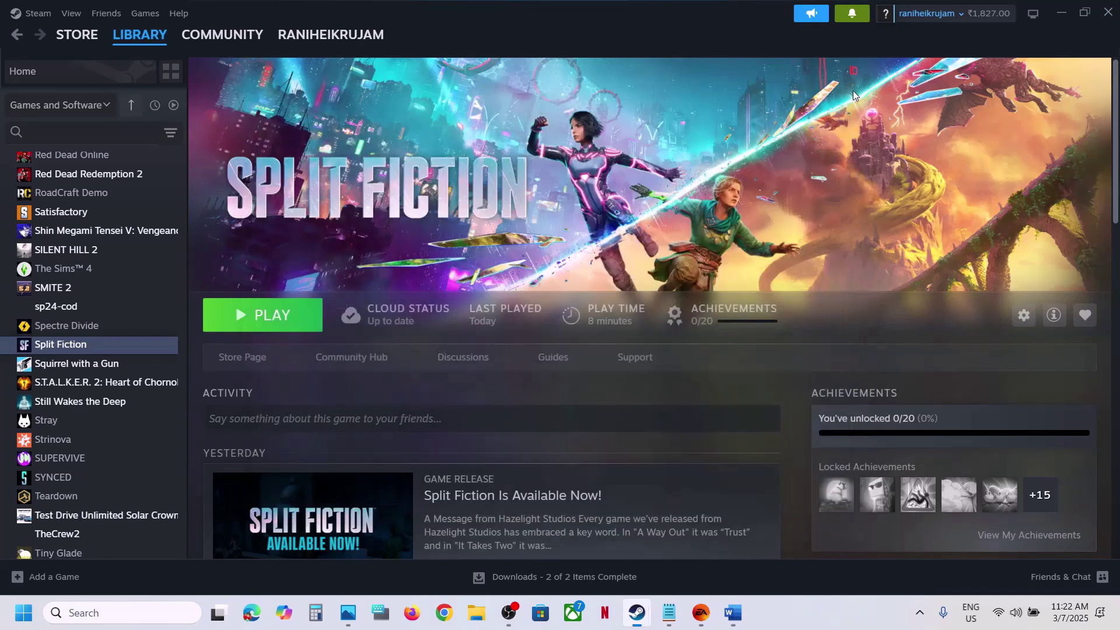
Switch to the EA app, set The Sims 4's advanced launch options to -dx11, and save them.
{"action": "left_click", "coordinate": [702, 616]}
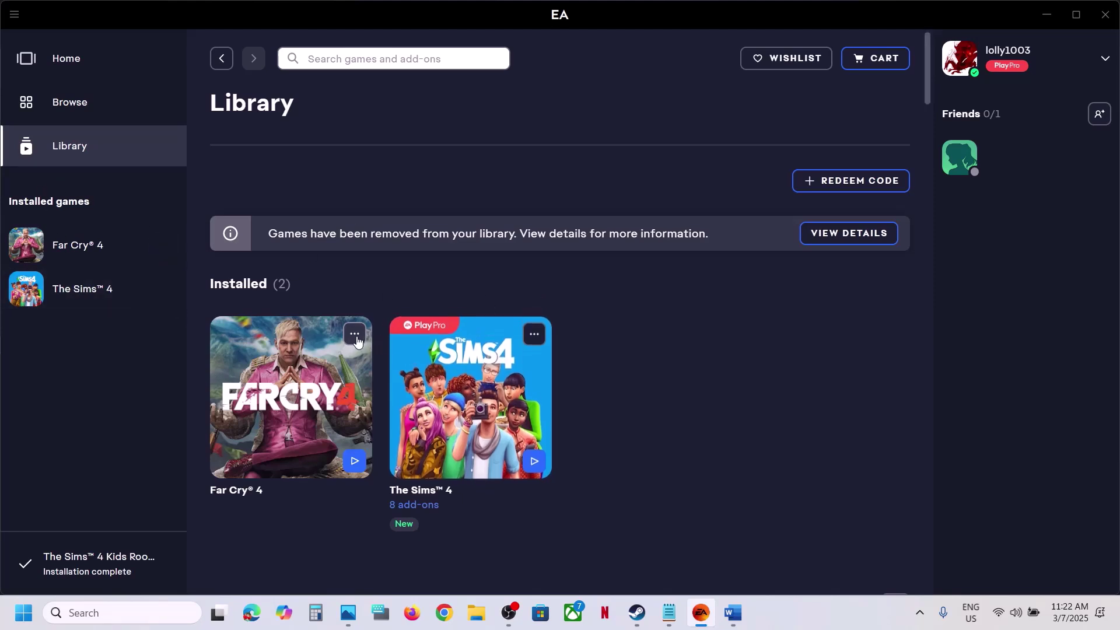
{"action": "left_click", "coordinate": [540, 333]}
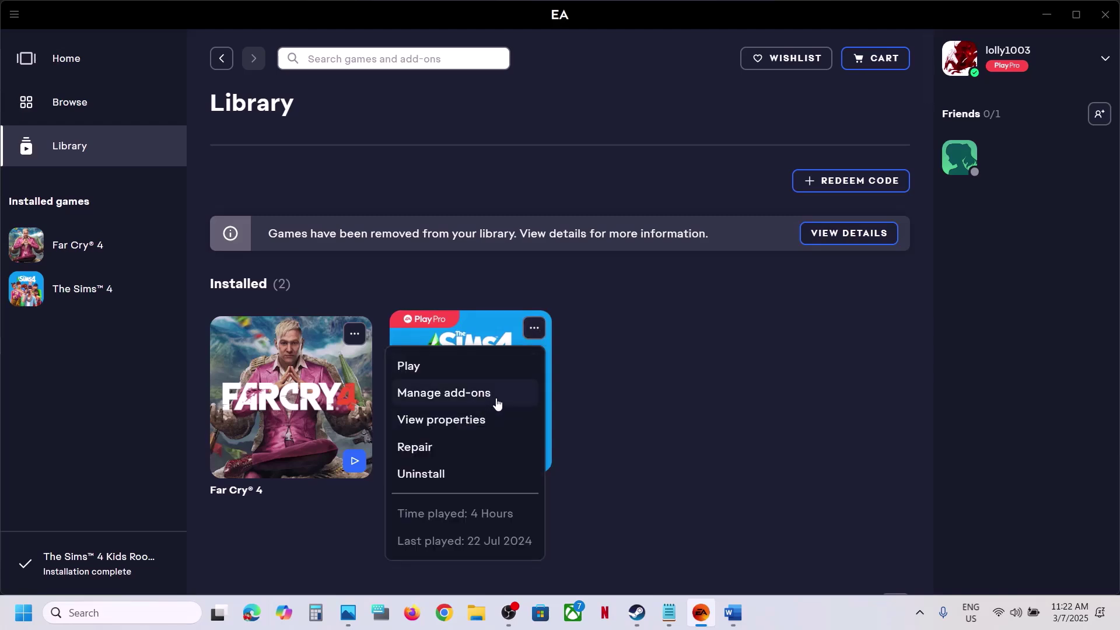
{"action": "left_click", "coordinate": [470, 420]}
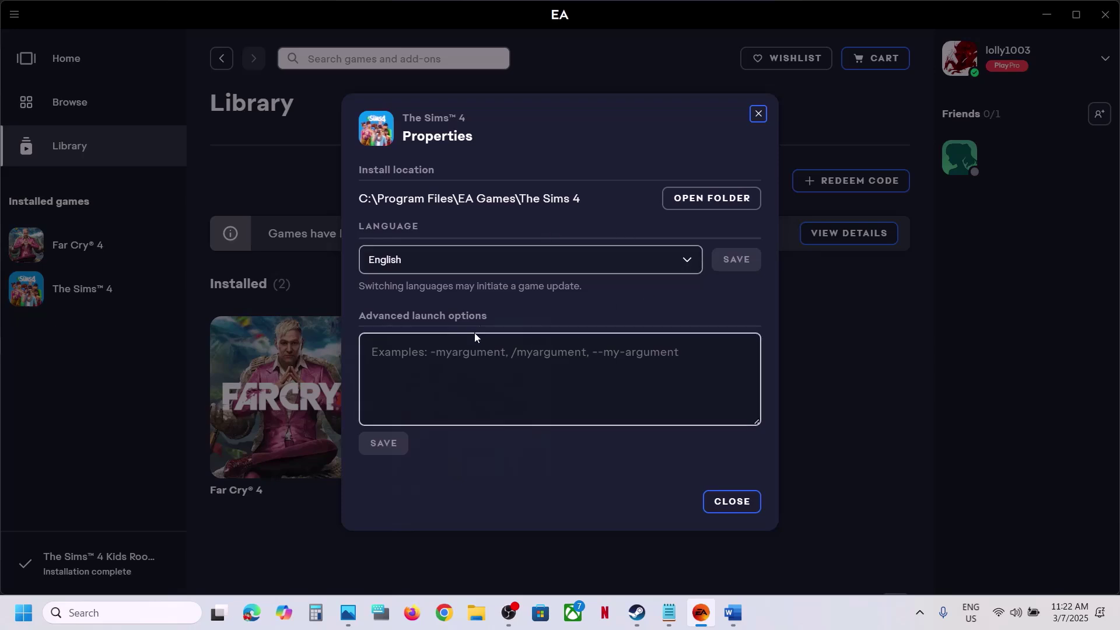
{"action": "left_click", "coordinate": [440, 354]}
{"action": "type", "text": "-dx11"}
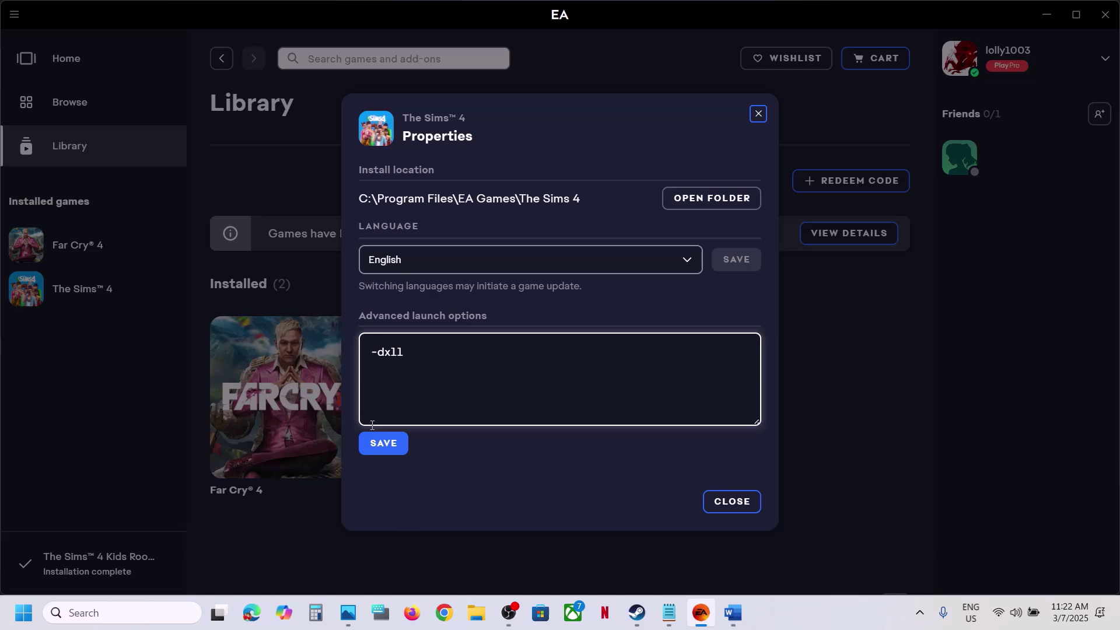
{"action": "left_click", "coordinate": [374, 446]}
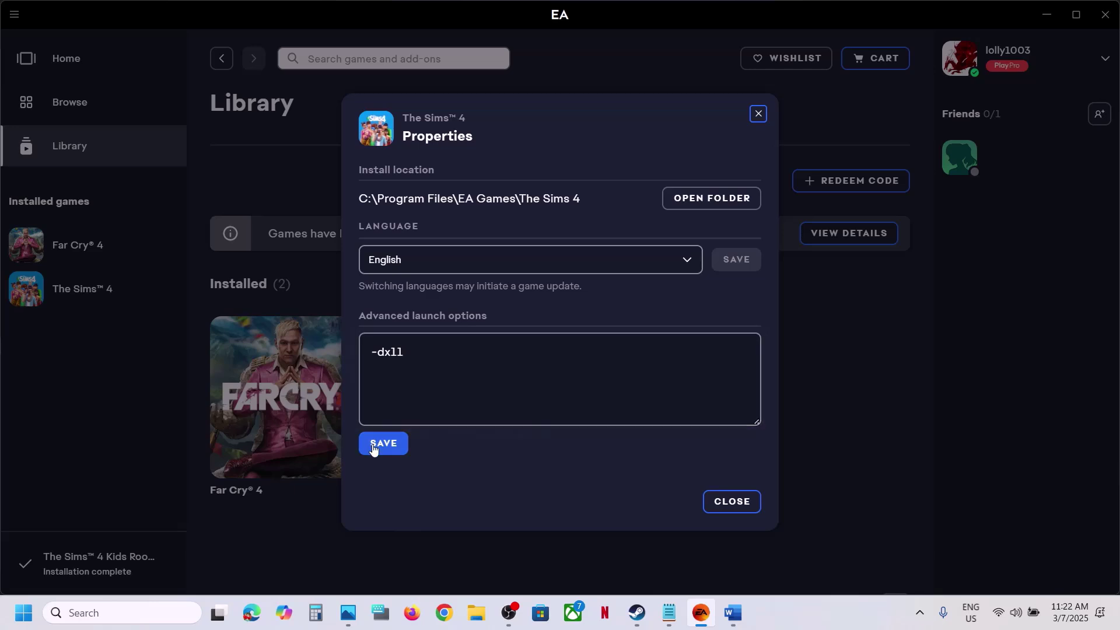
Replace The Sims 4's advanced launch options with -dx12 and save them.
{"action": "left_click", "coordinate": [418, 353]}
{"action": "left_click_drag", "start_coordinate": [417, 352], "coordinate": [370, 350]}
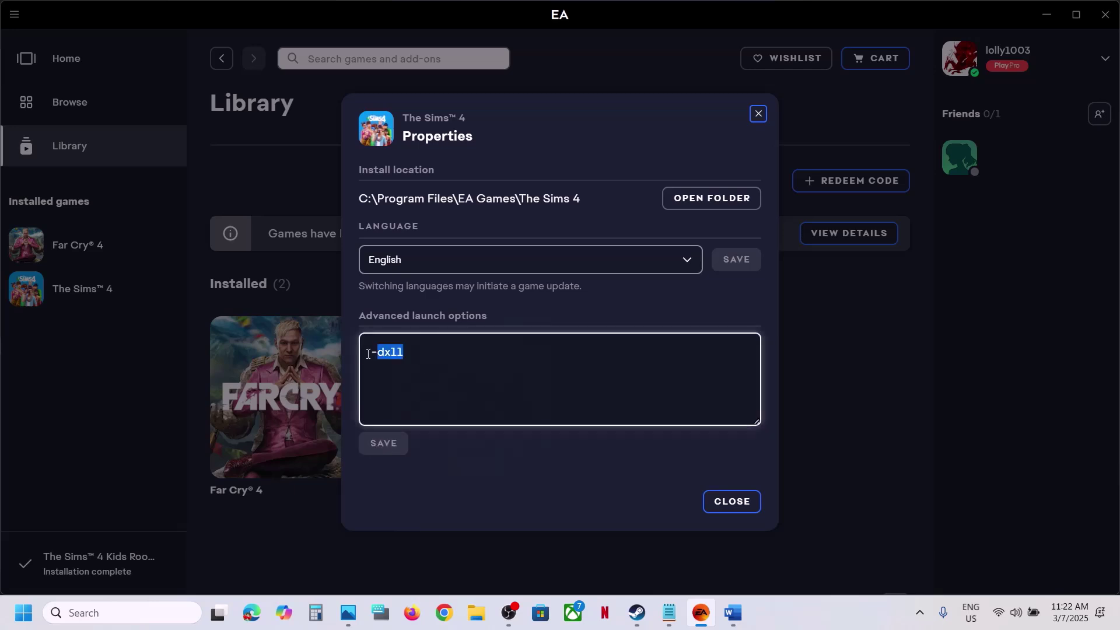
{"action": "type", "text": "-dx"}
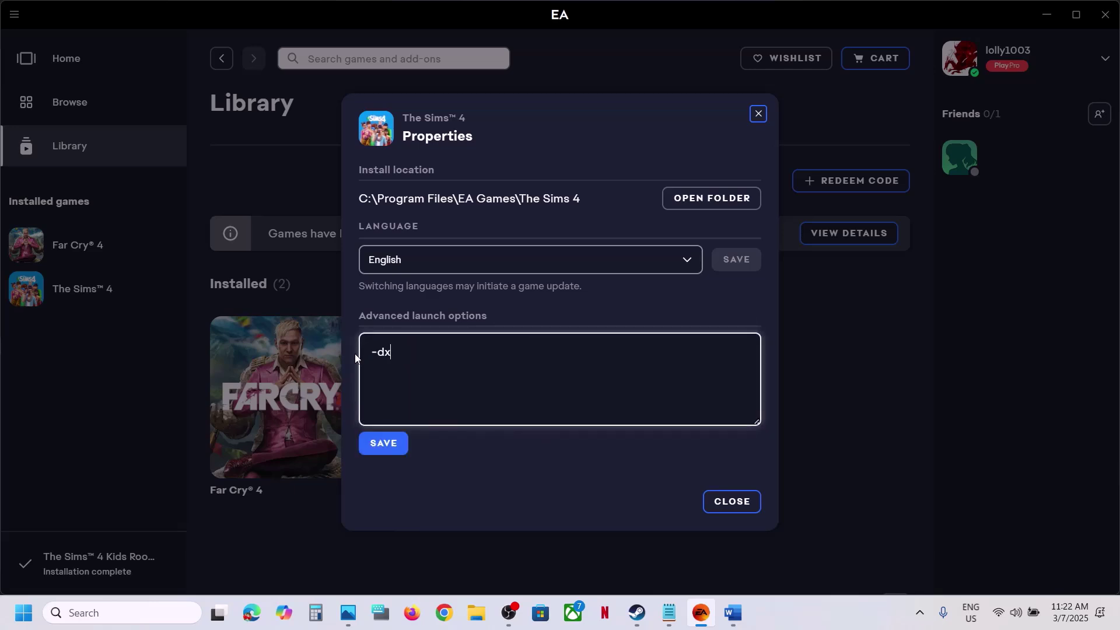
{"action": "type", "text": "12"}
{"action": "left_click", "coordinate": [381, 443]}
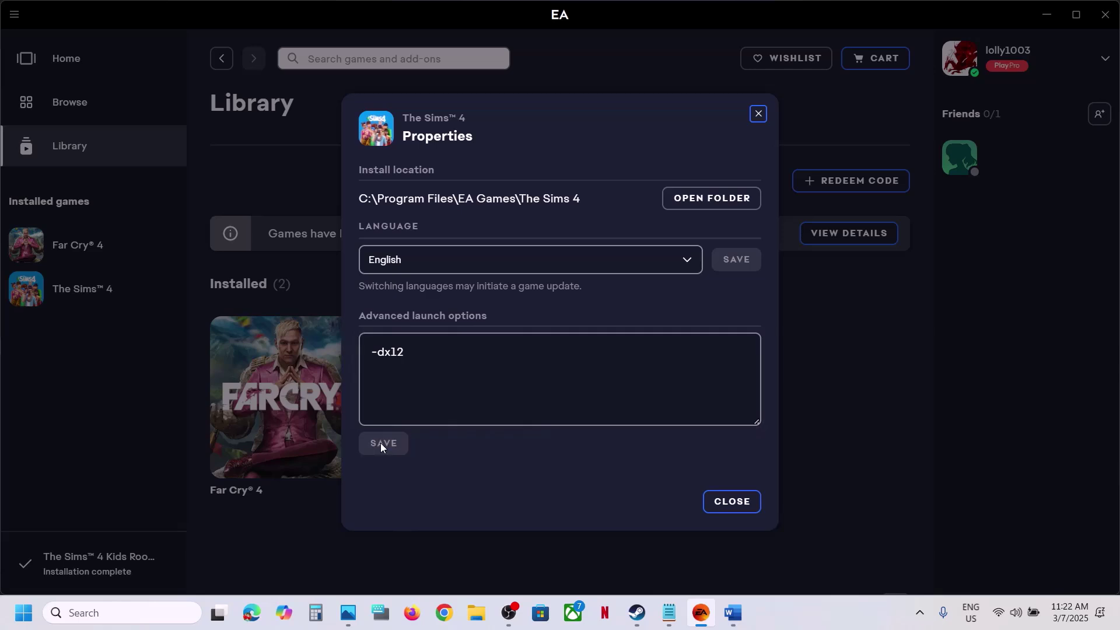
Clear The Sims 4's advanced launch options, save the change, and close its properties.
{"action": "left_click_drag", "start_coordinate": [443, 346], "coordinate": [363, 350]}
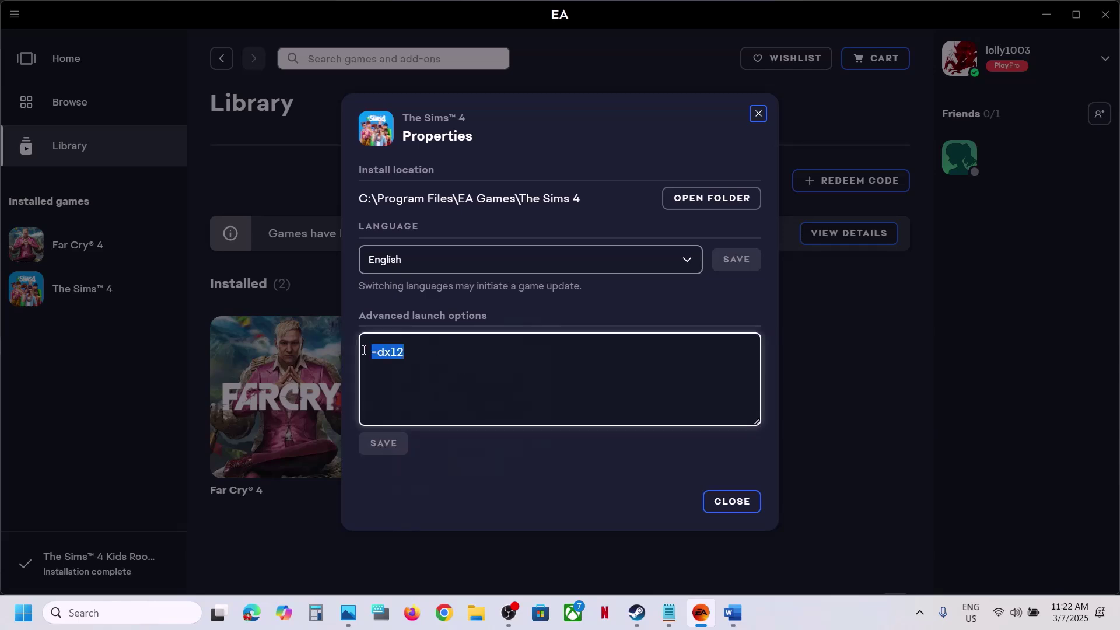
{"action": "key", "text": "BackSpace"}
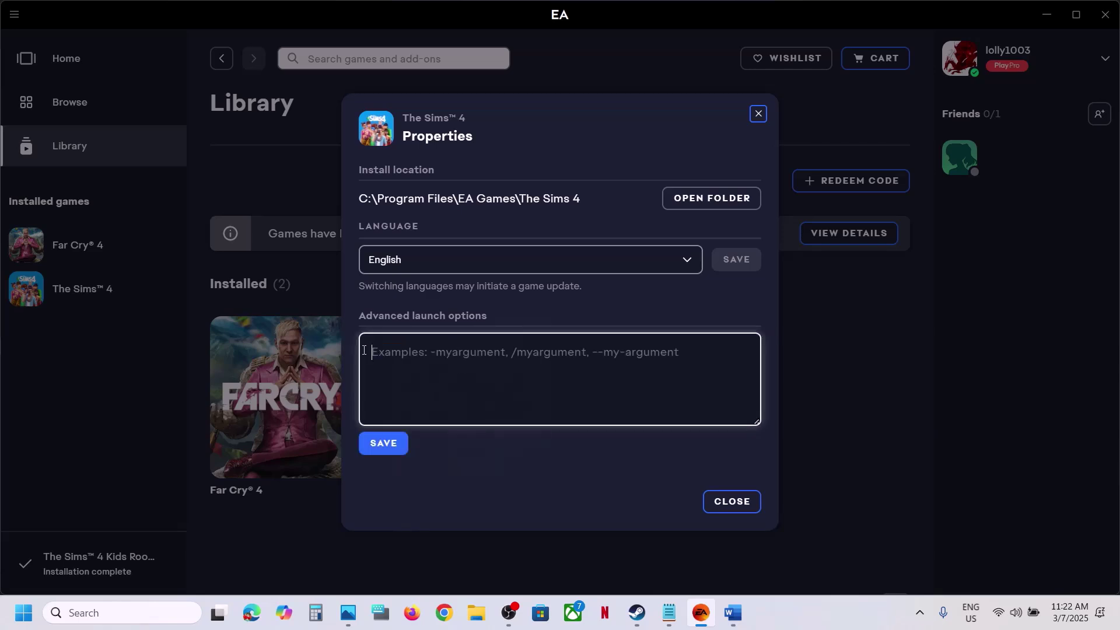
{"action": "left_click", "coordinate": [383, 449]}
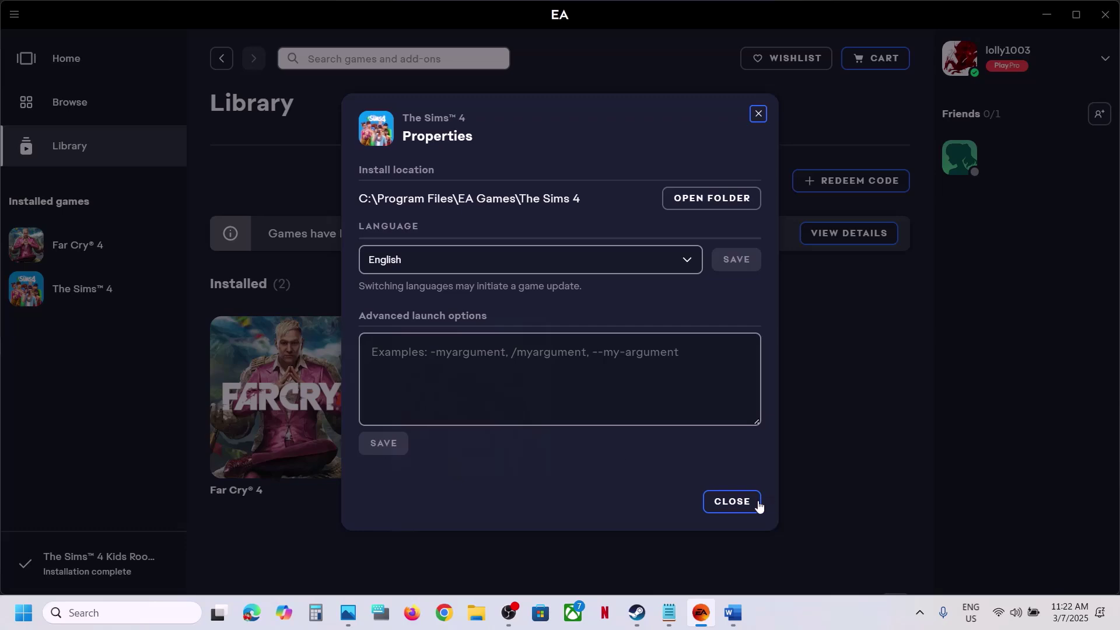
{"action": "left_click", "coordinate": [738, 507]}
Switch to the Word document and highlight Step 2's clean graphics driver installation instruction and its NVIDIA download link.
{"action": "left_click", "coordinate": [733, 612]}
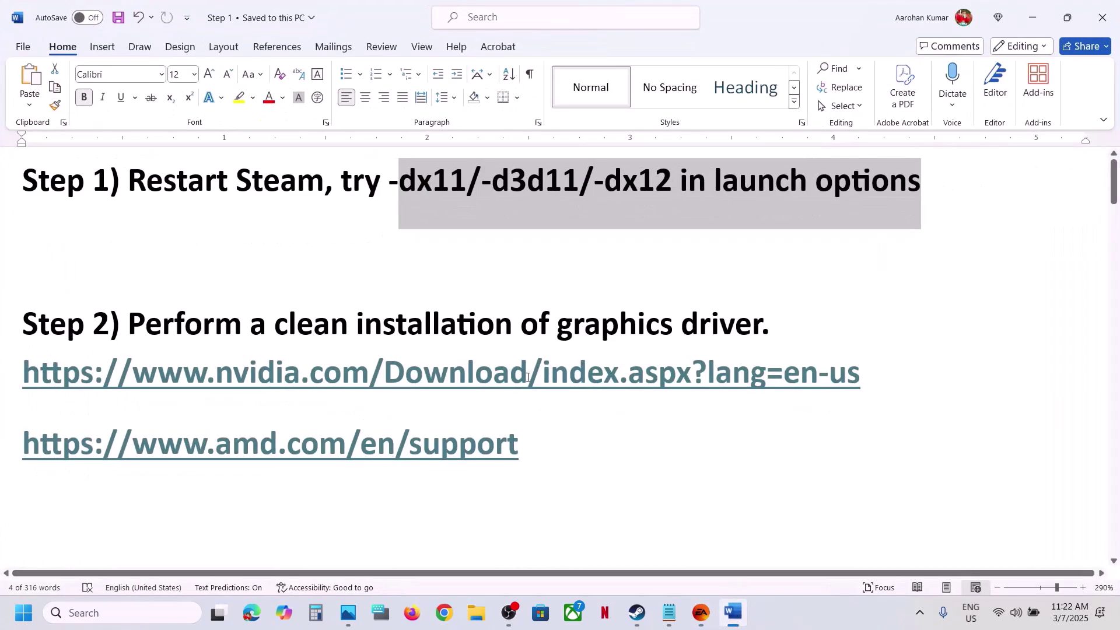
{"action": "left_click_drag", "start_coordinate": [135, 328], "coordinate": [796, 339]}
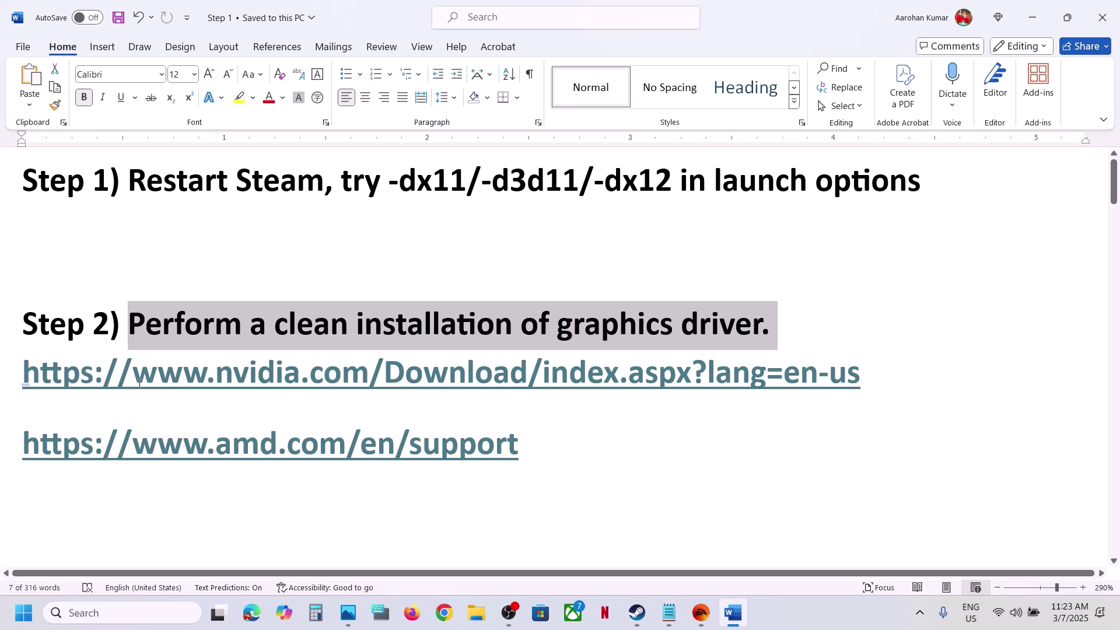
{"action": "left_click_drag", "start_coordinate": [139, 383], "coordinate": [747, 420]}
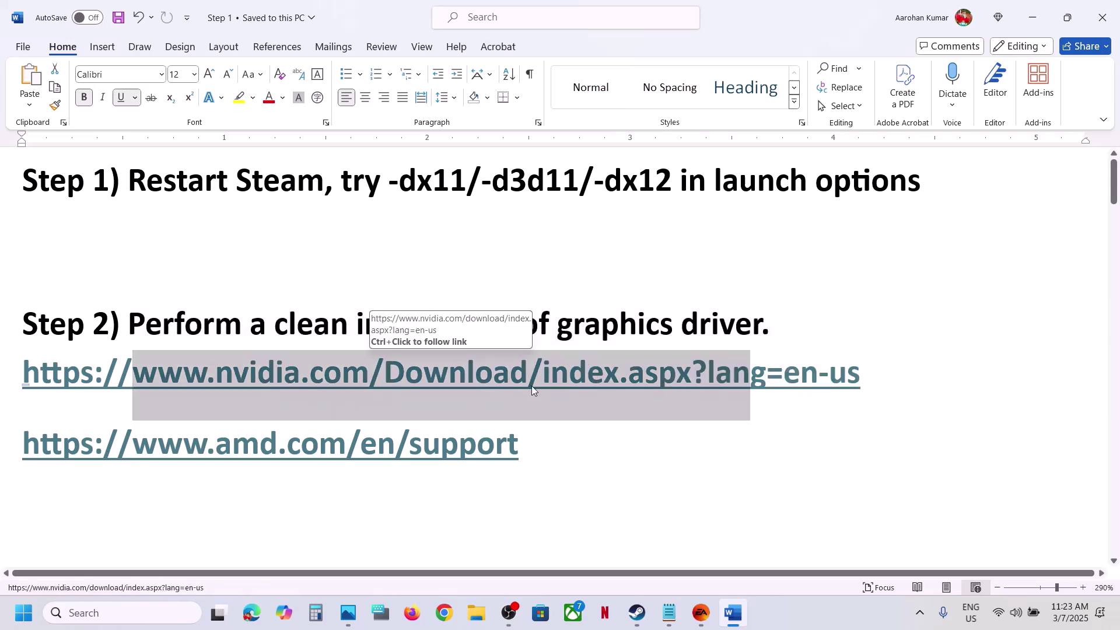
{"action": "left_click", "coordinate": [555, 437]}
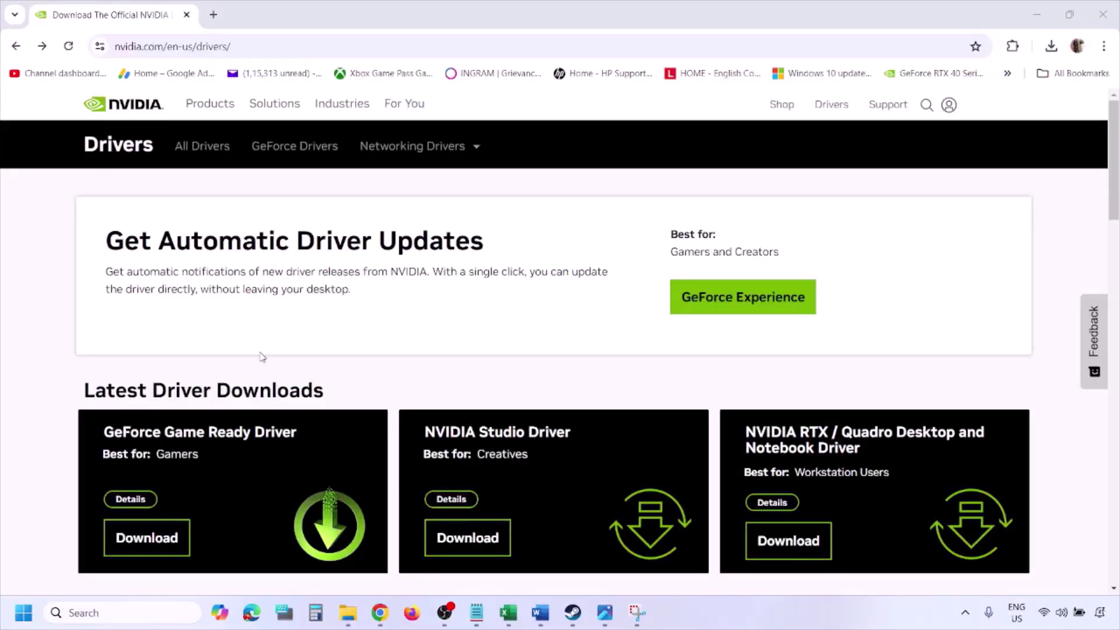
On NVIDIA's drivers page, select Windows 11 for the GeForce RTX 3050 Laptop GPU and search for matching drivers.
{"action": "scroll", "coordinate": [262, 357], "scroll_direction": "down", "scroll_amount": 8}
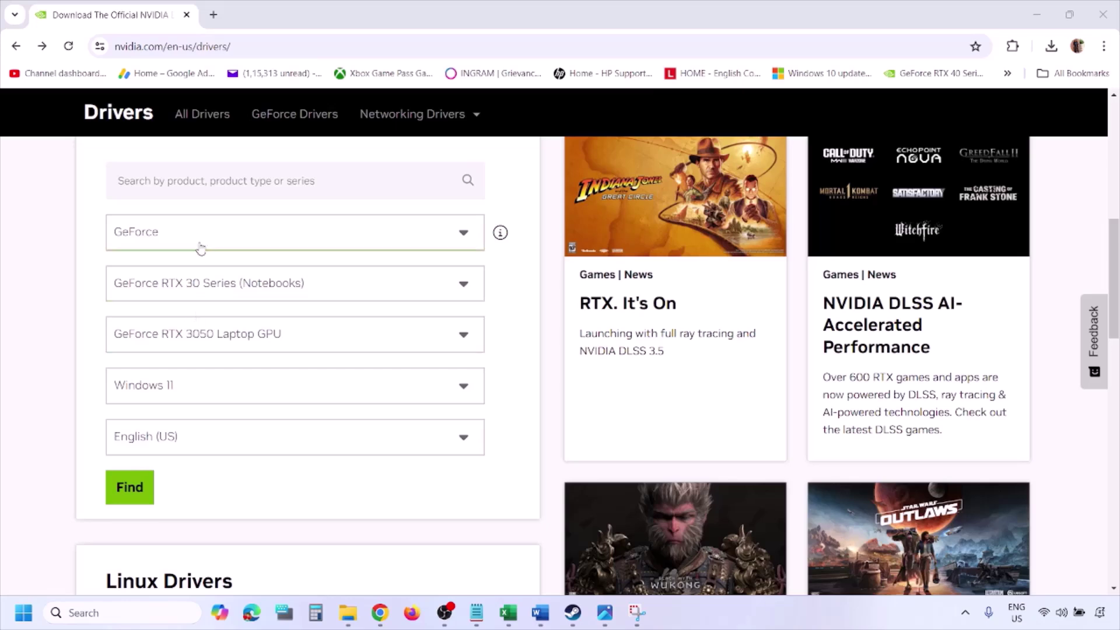
{"action": "left_click", "coordinate": [185, 391]}
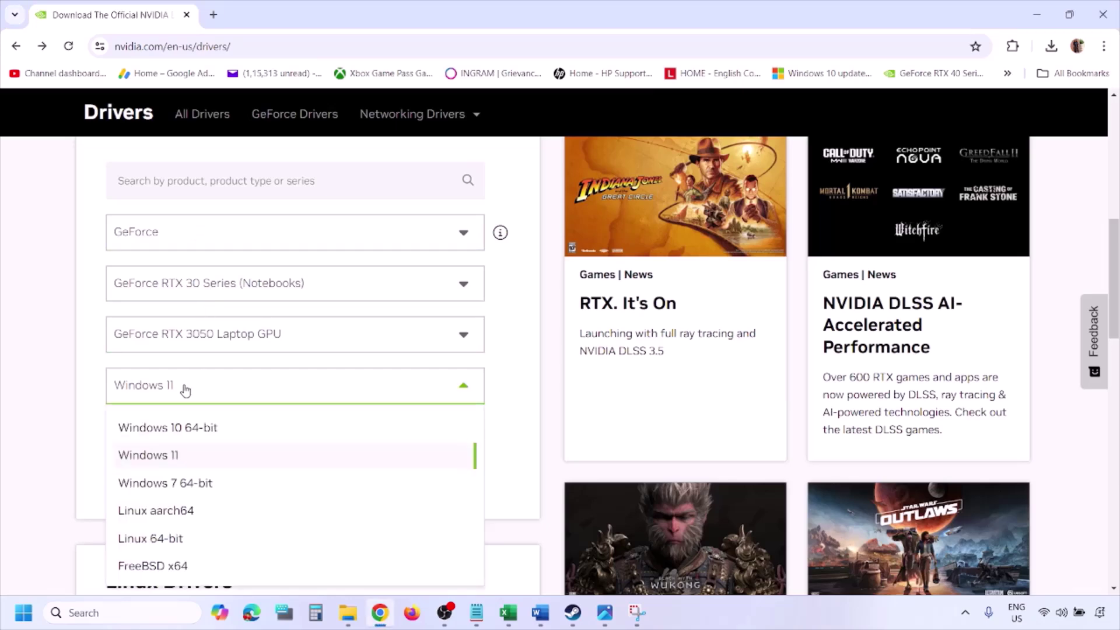
{"action": "left_click", "coordinate": [164, 461]}
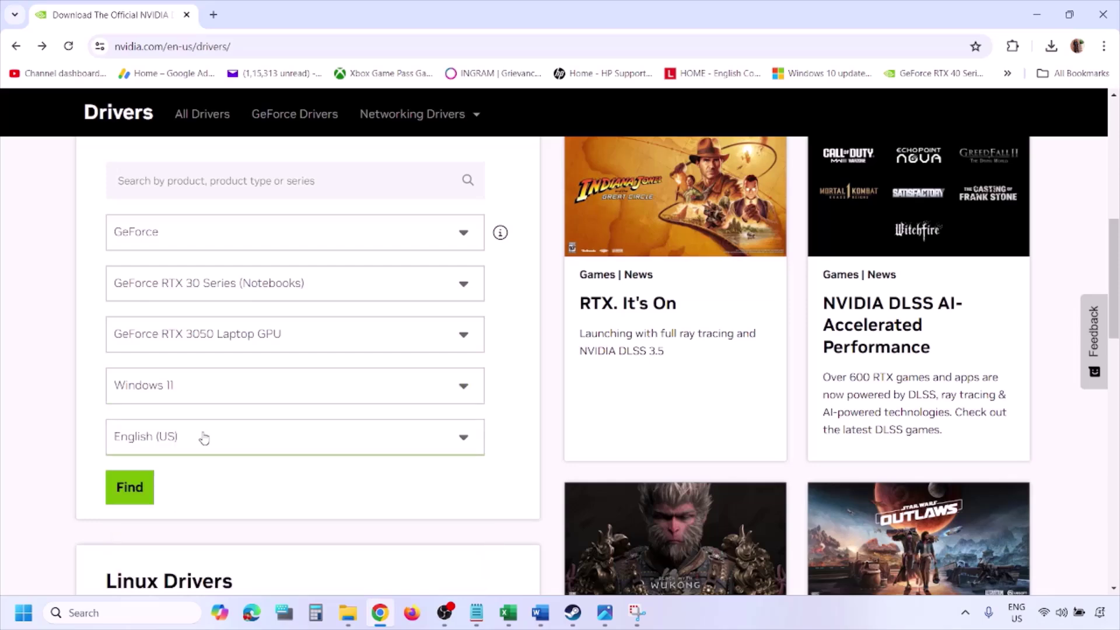
{"action": "left_click", "coordinate": [133, 492]}
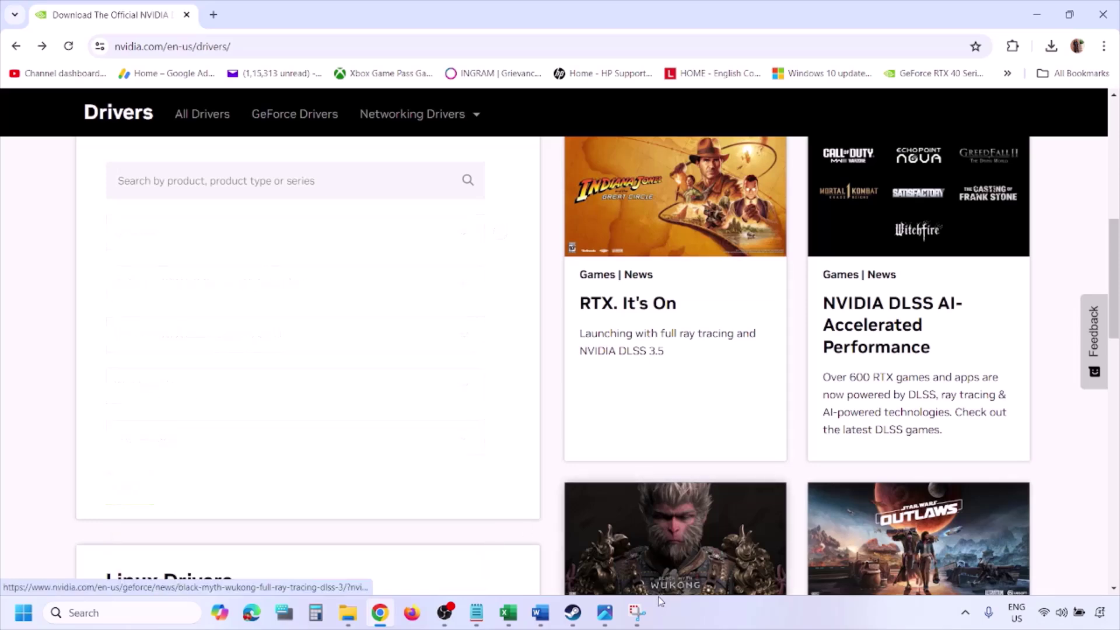
Switch to the Photos viewer and examine the driver screenshots from 1.png through 3.png.
{"action": "left_click", "coordinate": [606, 616]}
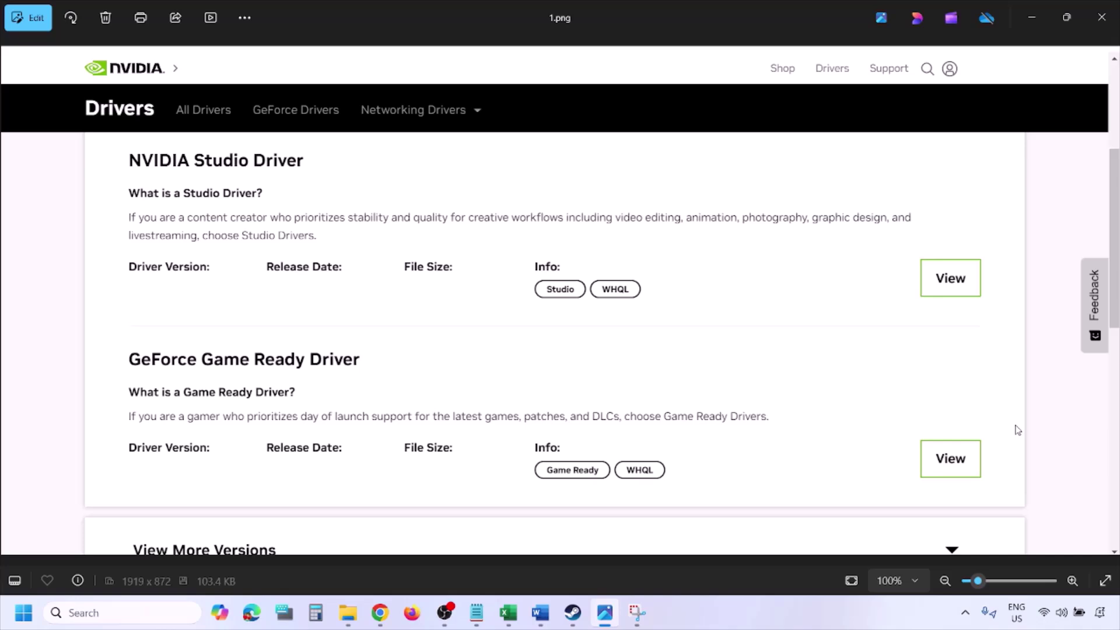
{"action": "key", "text": "Right"}
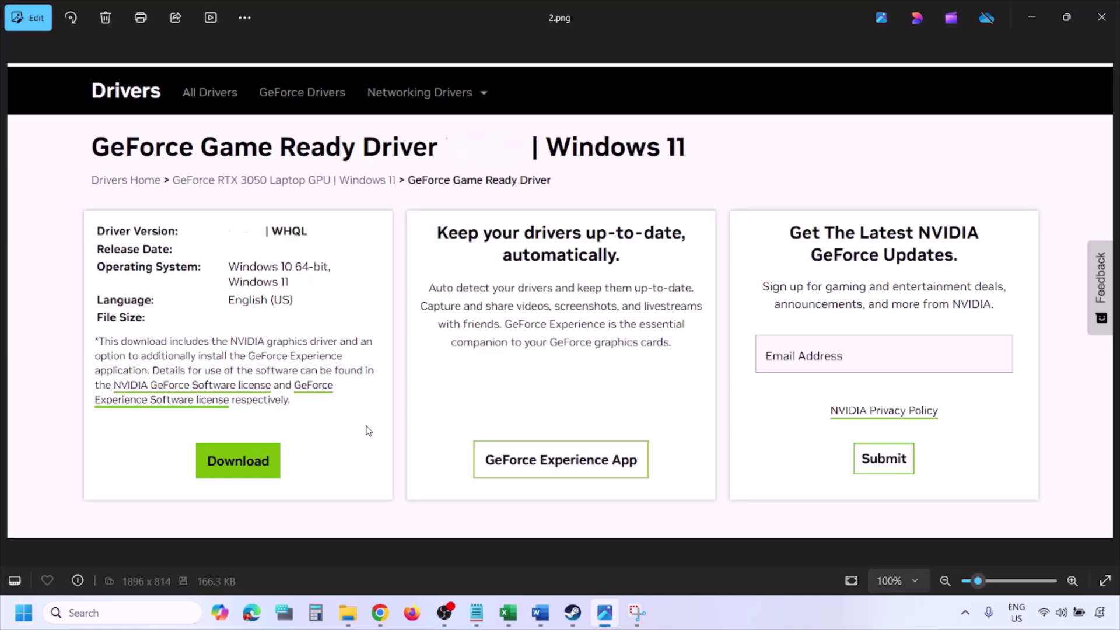
{"action": "key", "text": "Right"}
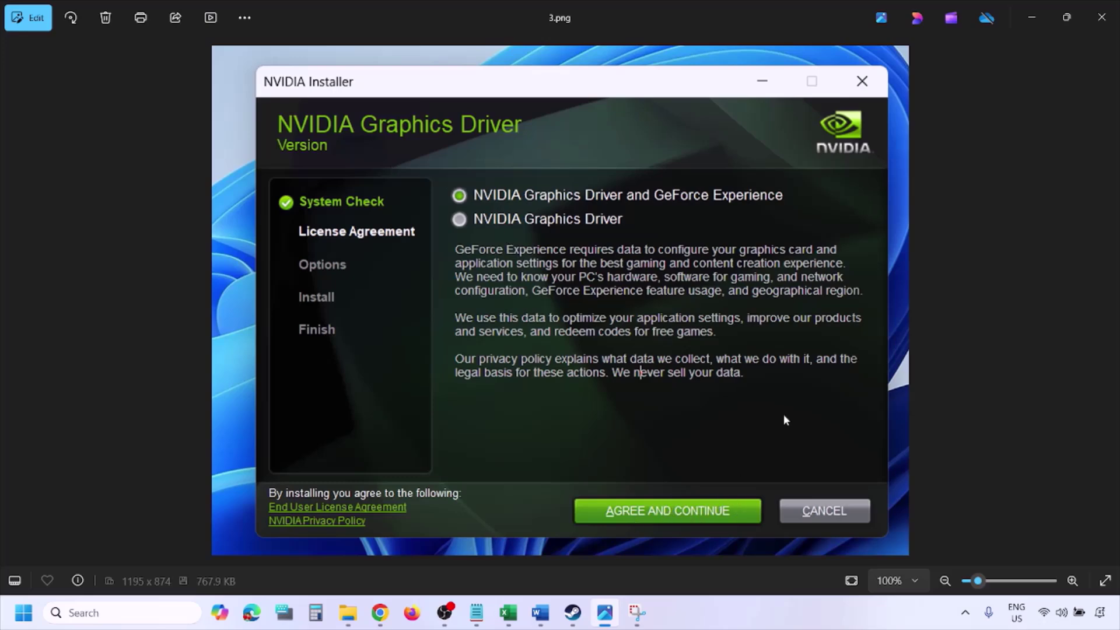
Examine the driver installer screenshots 4.png and 5.png, and show the computer's Restart option without choosing it.
{"action": "key", "text": "Right"}
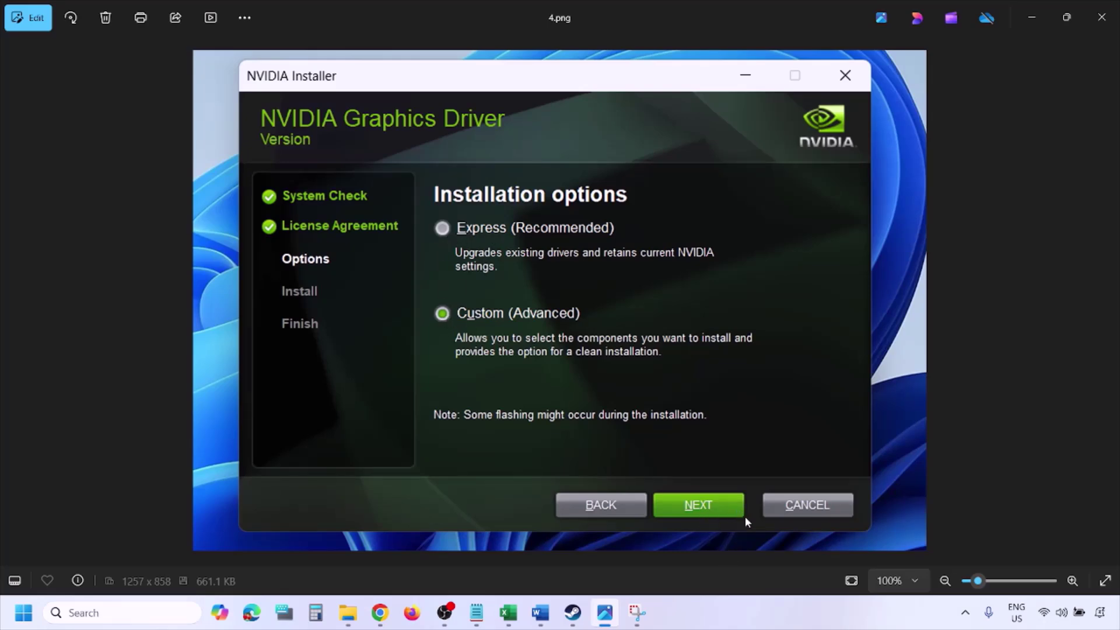
{"action": "key", "text": "Right"}
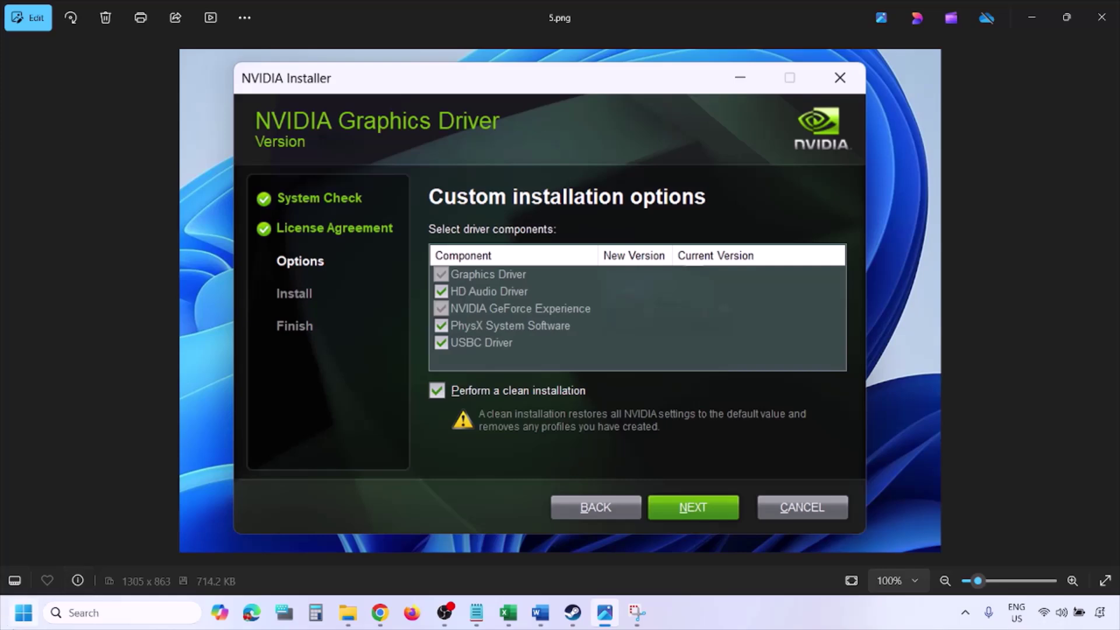
{"action": "left_click", "coordinate": [24, 613]}
{"action": "left_click", "coordinate": [428, 567]}
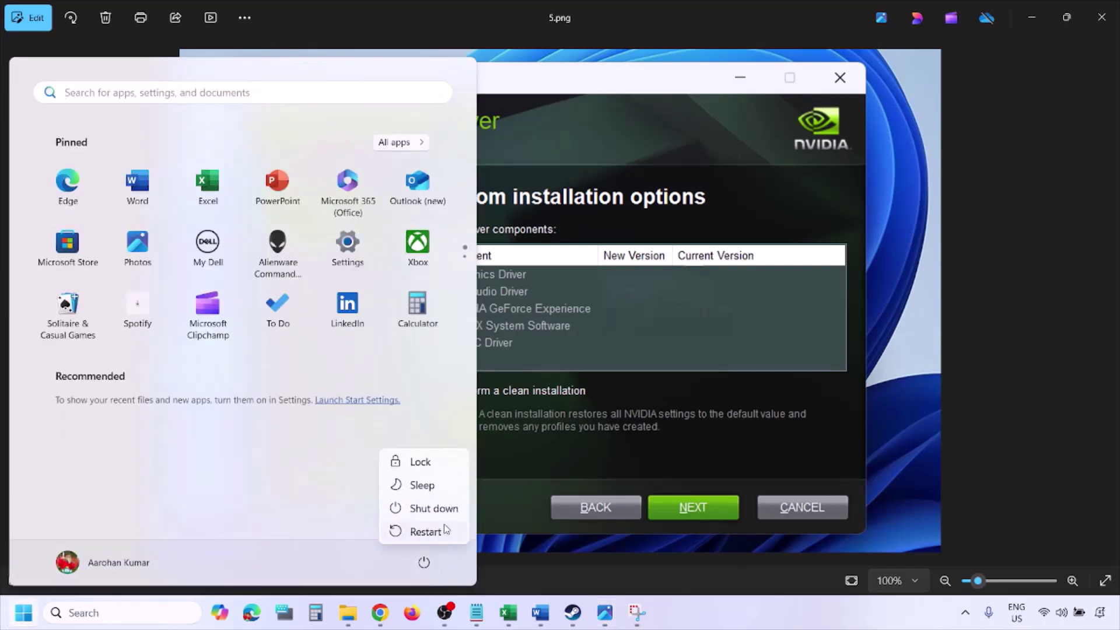
{"action": "left_click", "coordinate": [581, 550]}
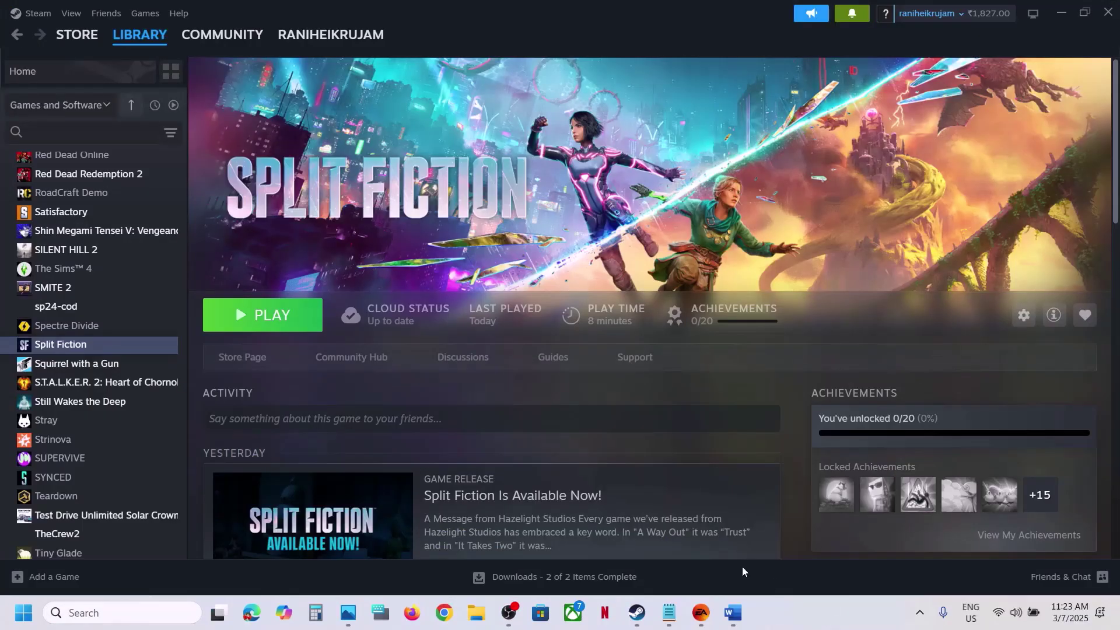
Switch to the Word document, highlight Step 2's AMD support link, and clear the highlight.
{"action": "left_click", "coordinate": [732, 613]}
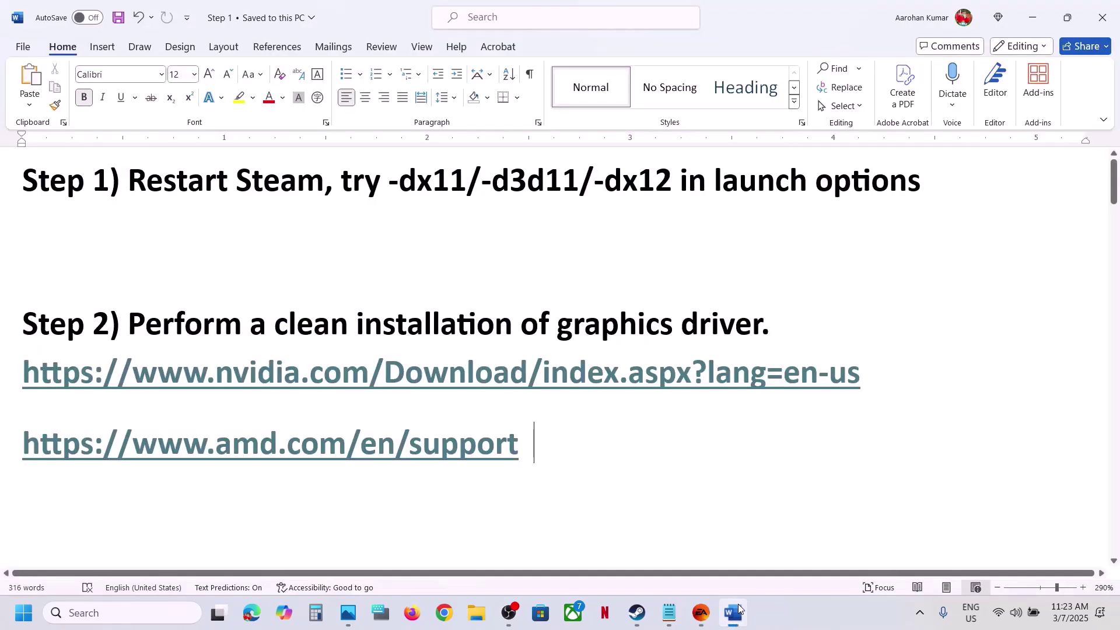
{"action": "left_click_drag", "start_coordinate": [120, 442], "coordinate": [483, 458]}
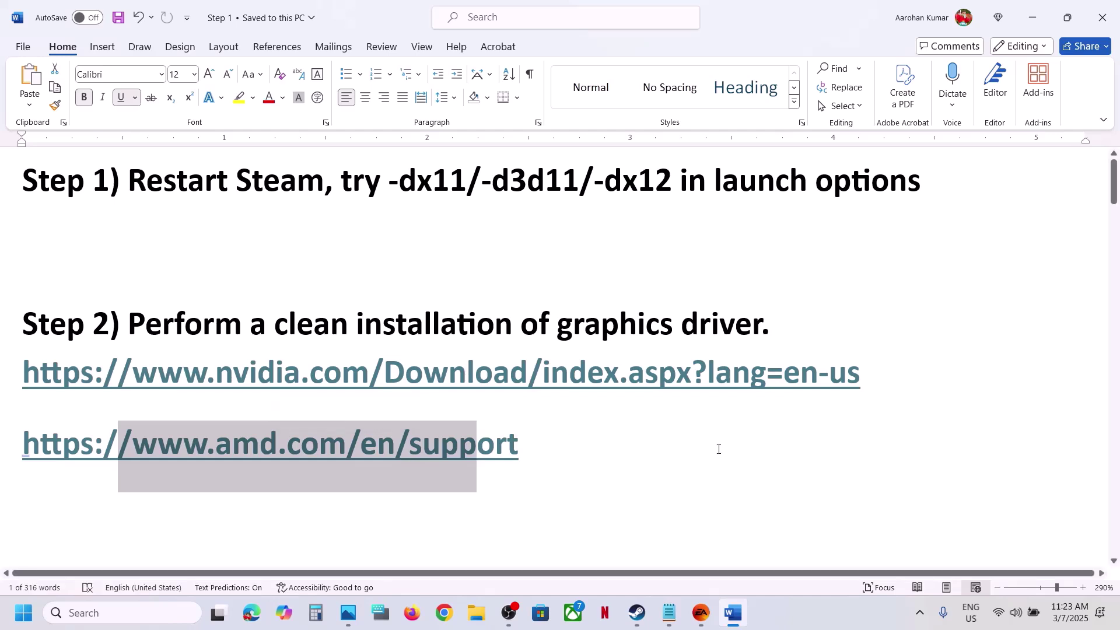
{"action": "left_click", "coordinate": [687, 448]}
Copy the word "graphics" from Step 3, search Windows for it, and open Graphics settings.
{"action": "scroll", "coordinate": [682, 448], "scroll_direction": "down", "scroll_amount": 3}
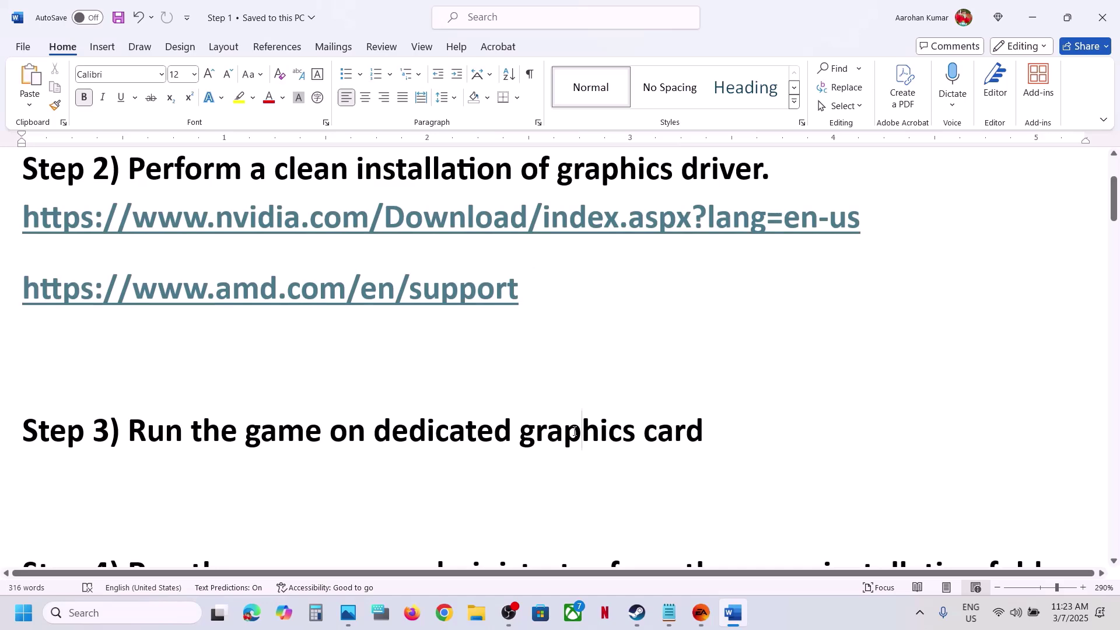
{"action": "double_click", "coordinate": [577, 433]}
{"action": "key", "text": "ctrl+c"}
{"action": "left_click", "coordinate": [122, 620]}
{"action": "key", "text": "ctrl+v"}
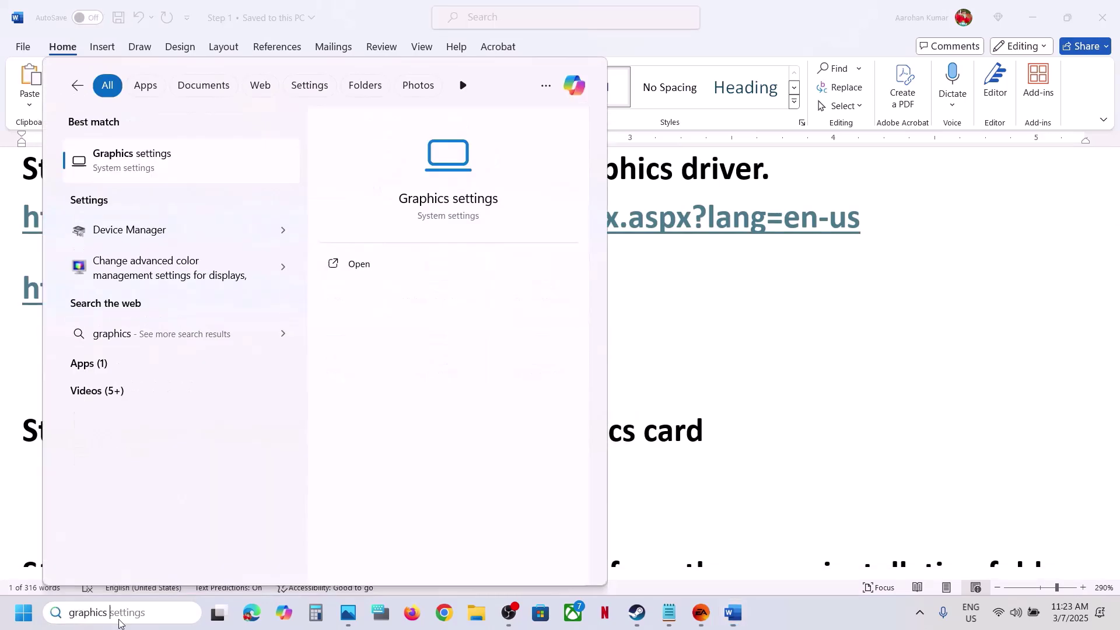
{"action": "left_click", "coordinate": [158, 170]}
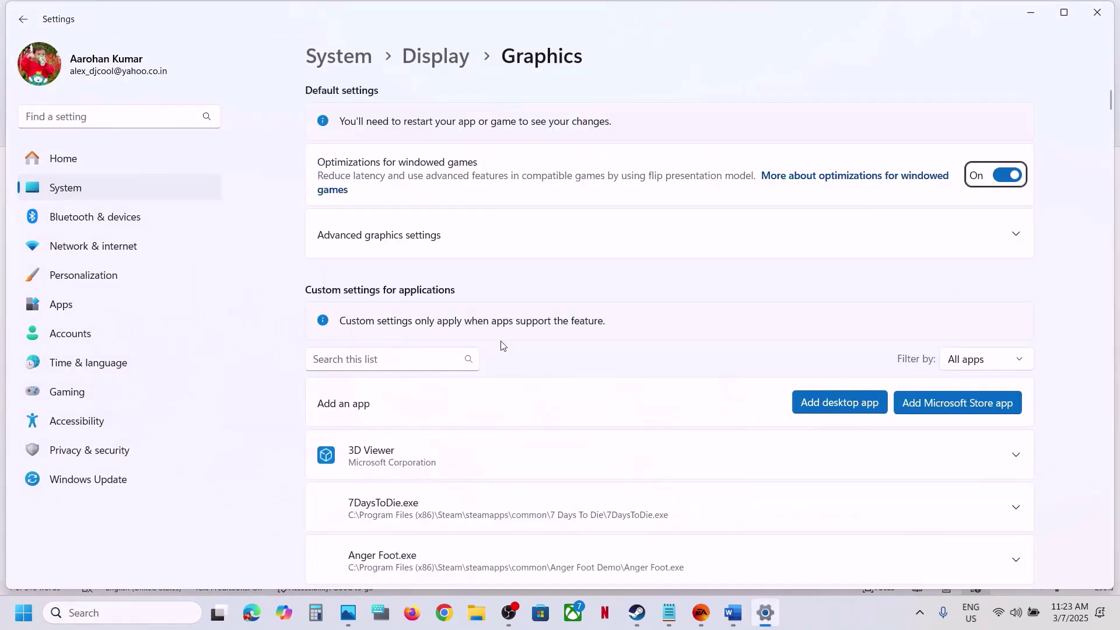
Start adding a desktop app to the custom graphics settings and browse to C:\Program Files\EA Games.
{"action": "left_click", "coordinate": [843, 407]}
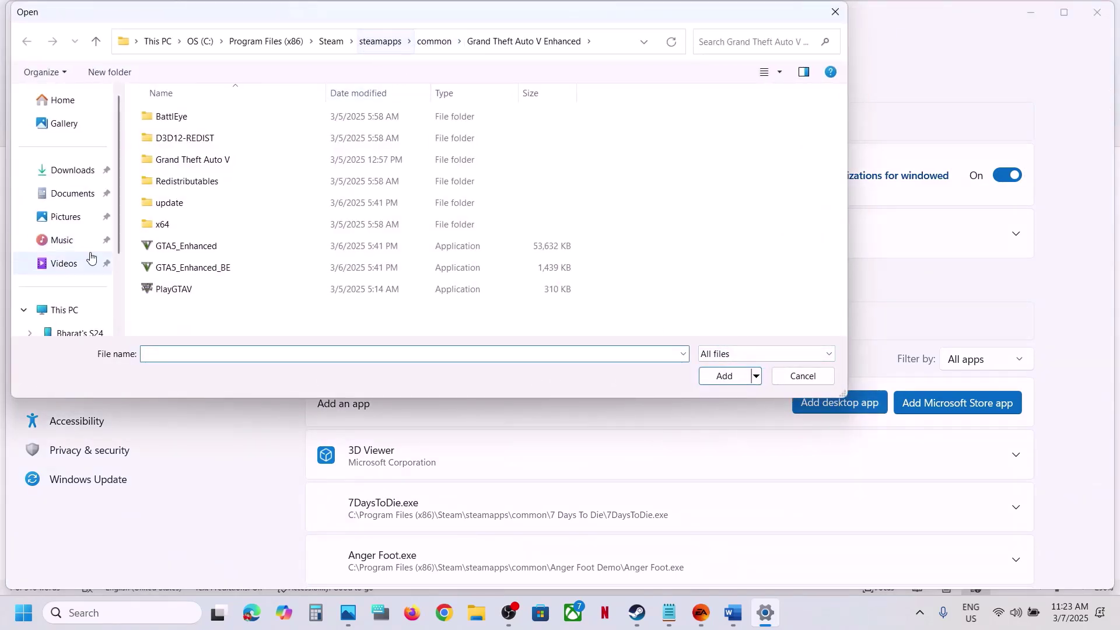
{"action": "left_click", "coordinate": [69, 309]}
{"action": "left_click", "coordinate": [390, 150]}
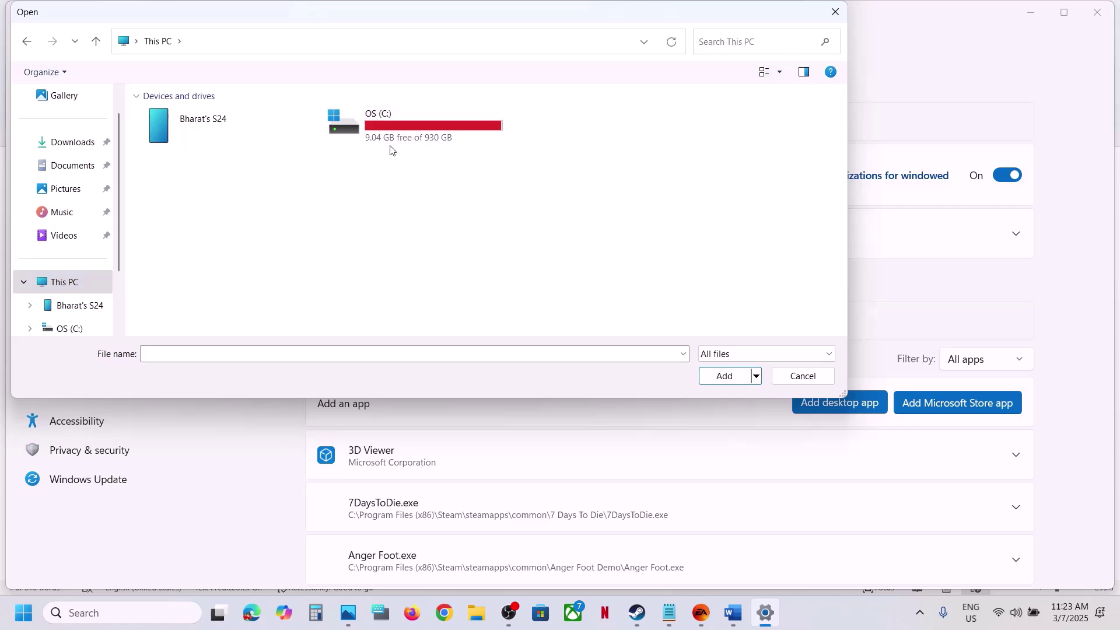
{"action": "left_click", "coordinate": [401, 124]}
{"action": "double_click", "coordinate": [402, 125]}
{"action": "scroll", "coordinate": [285, 230], "scroll_direction": "down", "scroll_amount": 2}
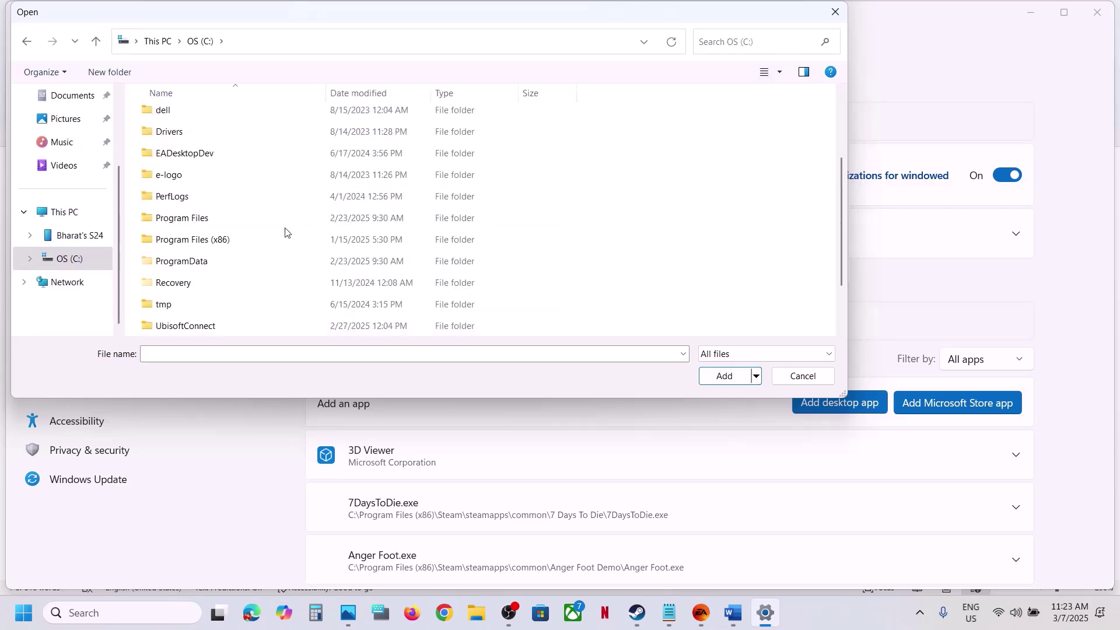
{"action": "double_click", "coordinate": [196, 217]}
{"action": "scroll", "coordinate": [198, 220], "scroll_direction": "down", "scroll_amount": 3}
{"action": "double_click", "coordinate": [194, 201]}
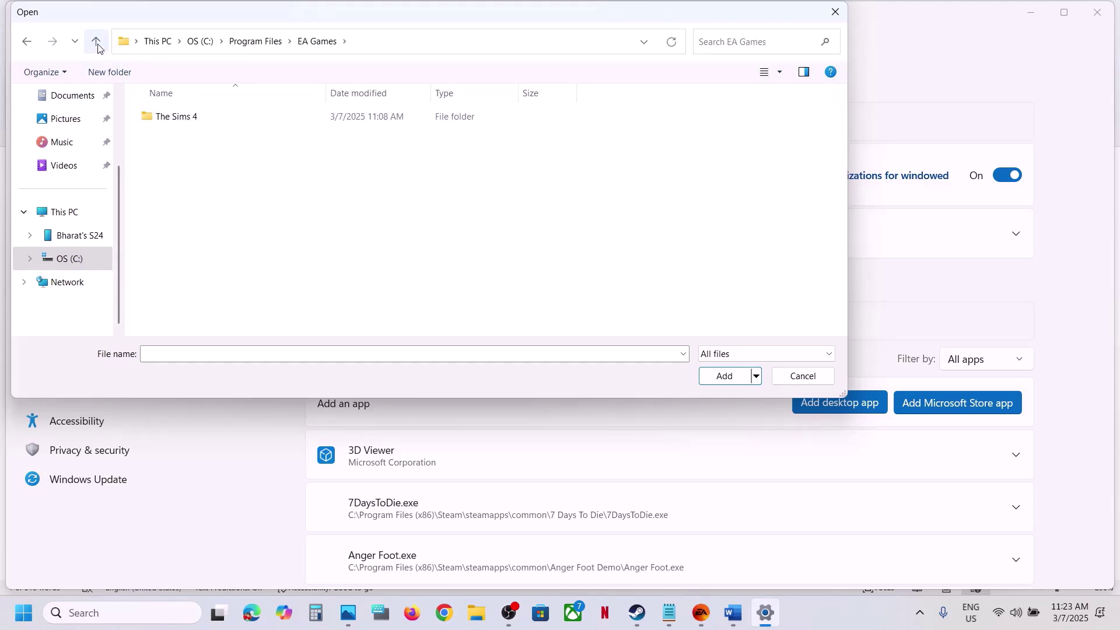
Return to the C: drive and browse to Program Files (x86)\Steam\steamapps\common.
{"action": "left_click", "coordinate": [97, 44]}
{"action": "left_click", "coordinate": [97, 44]}
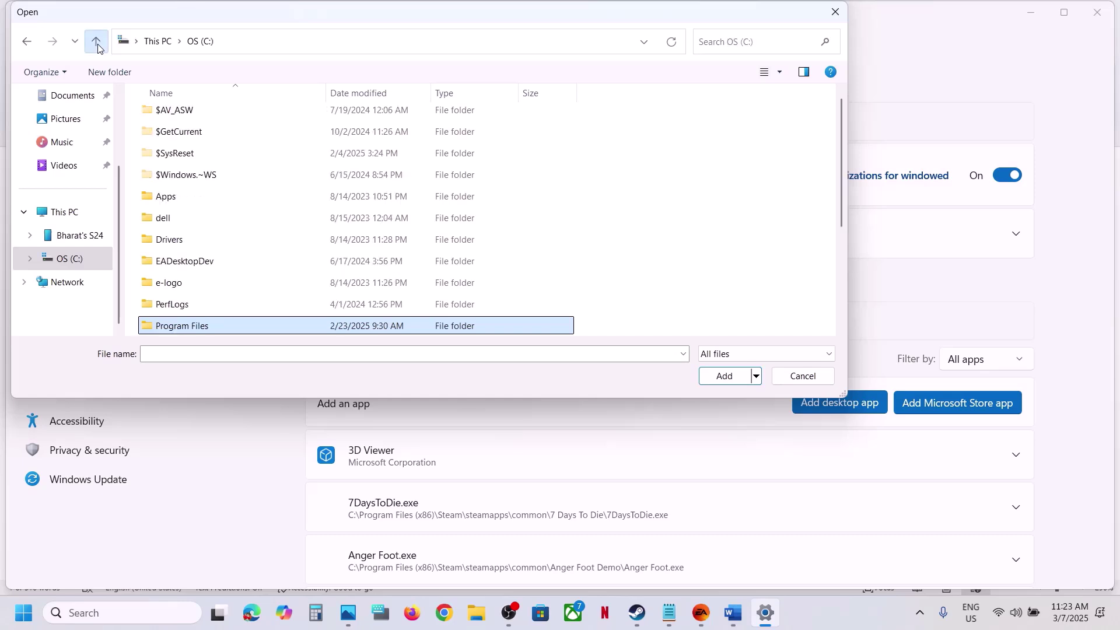
{"action": "scroll", "coordinate": [255, 291], "scroll_direction": "down", "scroll_amount": 2}
{"action": "double_click", "coordinate": [220, 217]}
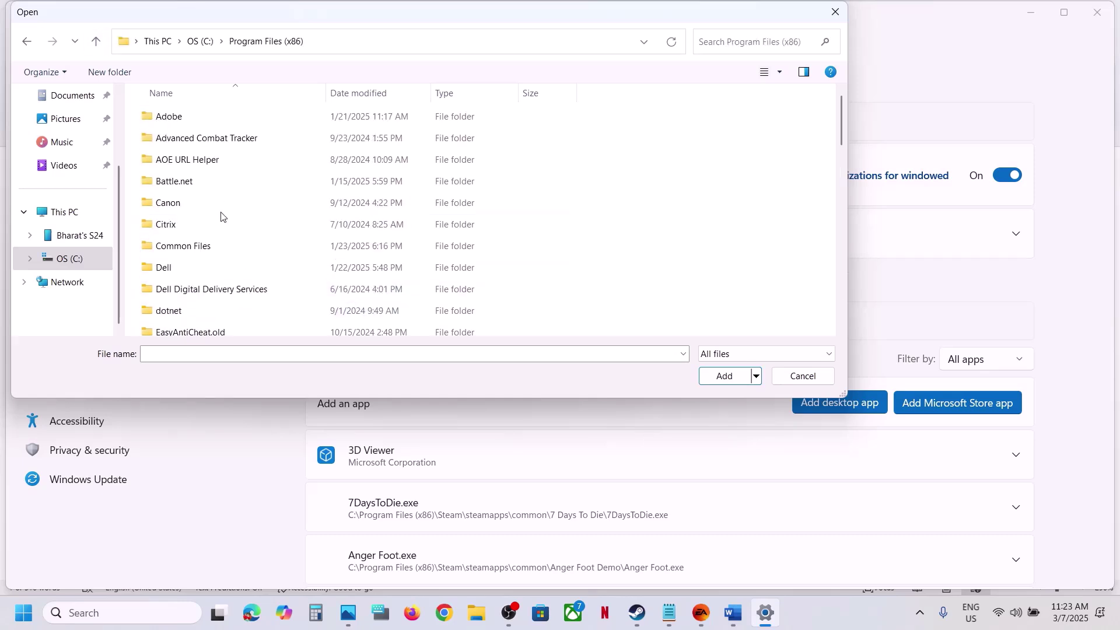
{"action": "scroll", "coordinate": [267, 241], "scroll_direction": "down", "scroll_amount": 10}
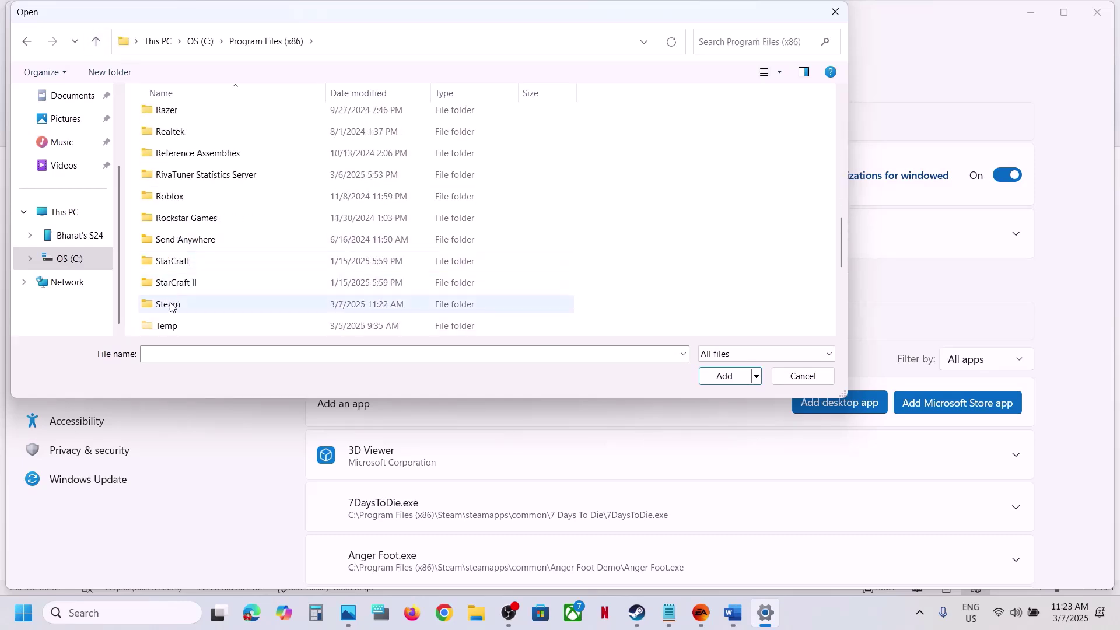
{"action": "double_click", "coordinate": [200, 304]}
{"action": "scroll", "coordinate": [208, 244], "scroll_direction": "down", "scroll_amount": 4}
{"action": "double_click", "coordinate": [204, 224]}
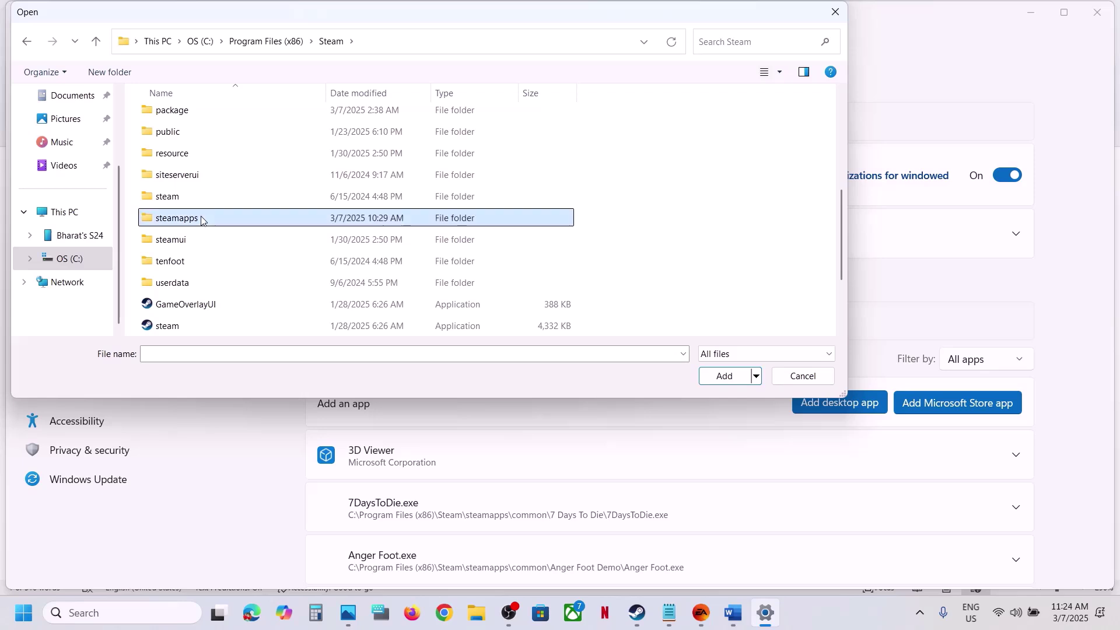
{"action": "double_click", "coordinate": [184, 125]}
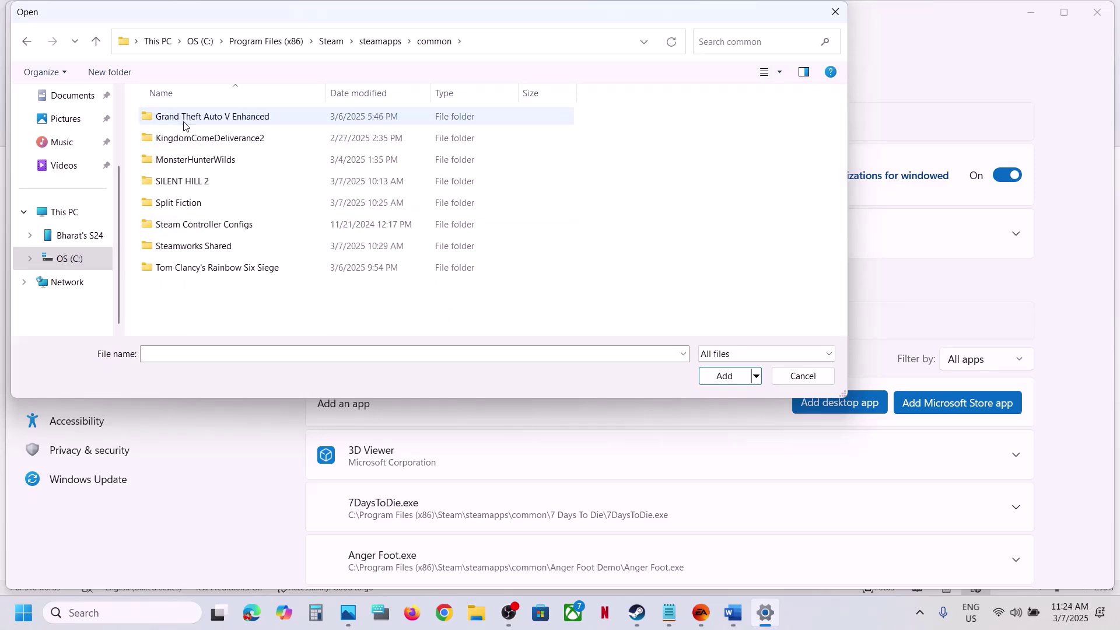
Add the SplitFiction application from Split Fiction\Split\Binaries\Win64 to the custom graphics app list.
{"action": "double_click", "coordinate": [201, 204]}
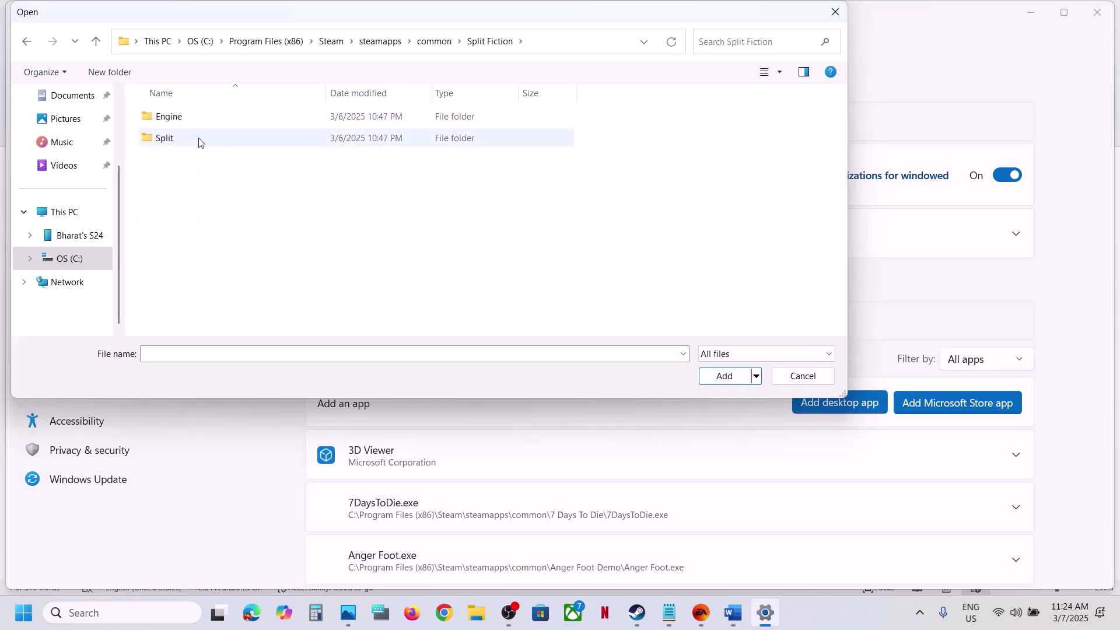
{"action": "double_click", "coordinate": [183, 138]}
{"action": "double_click", "coordinate": [184, 119]}
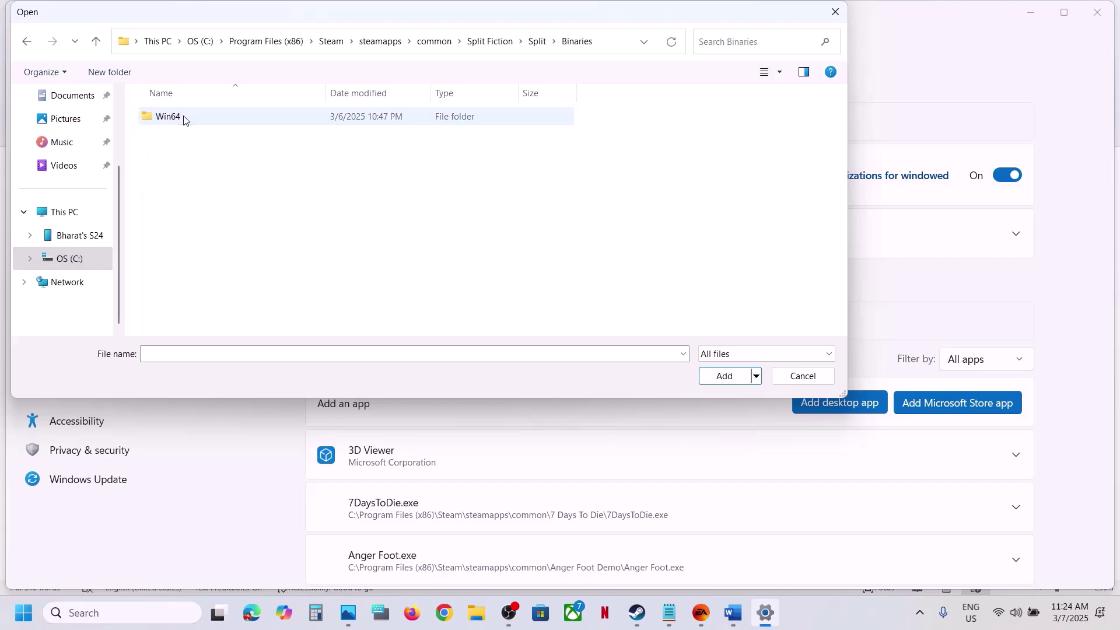
{"action": "double_click", "coordinate": [182, 117]}
{"action": "left_click", "coordinate": [210, 141]}
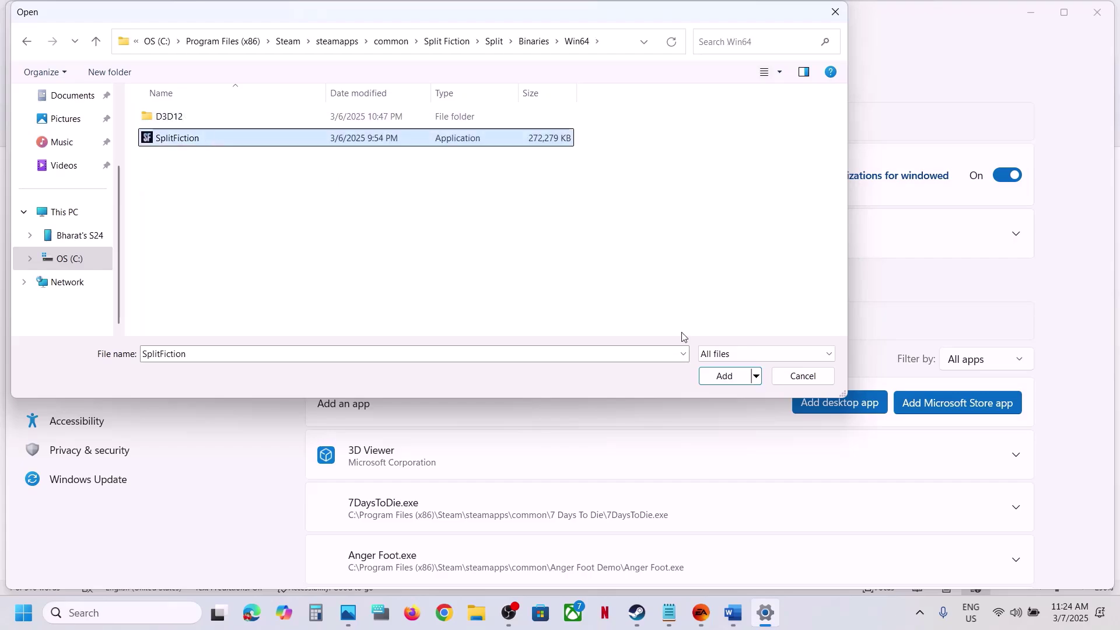
{"action": "left_click", "coordinate": [725, 375]}
Set Split Fiction's GPU preference to High Performance (NVIDIA GeForce RTX 3050 Laptop GPU) and close Settings.
{"action": "scroll", "coordinate": [506, 460], "scroll_direction": "down", "scroll_amount": 20}
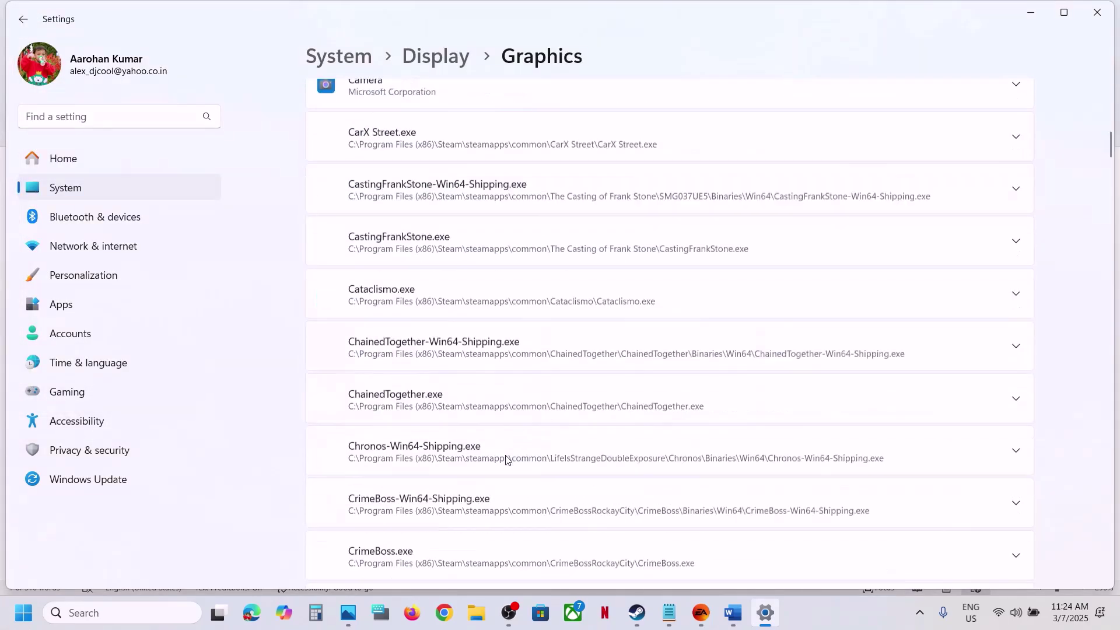
{"action": "scroll", "coordinate": [506, 460], "scroll_direction": "down", "scroll_amount": 20}
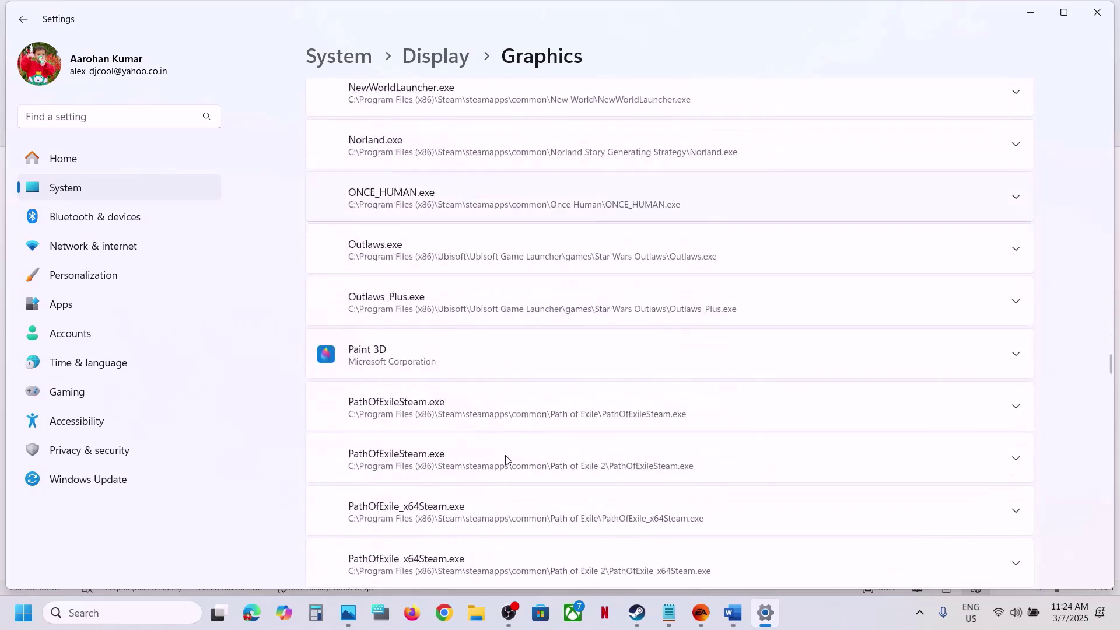
{"action": "scroll", "coordinate": [506, 460], "scroll_direction": "up", "scroll_amount": 6}
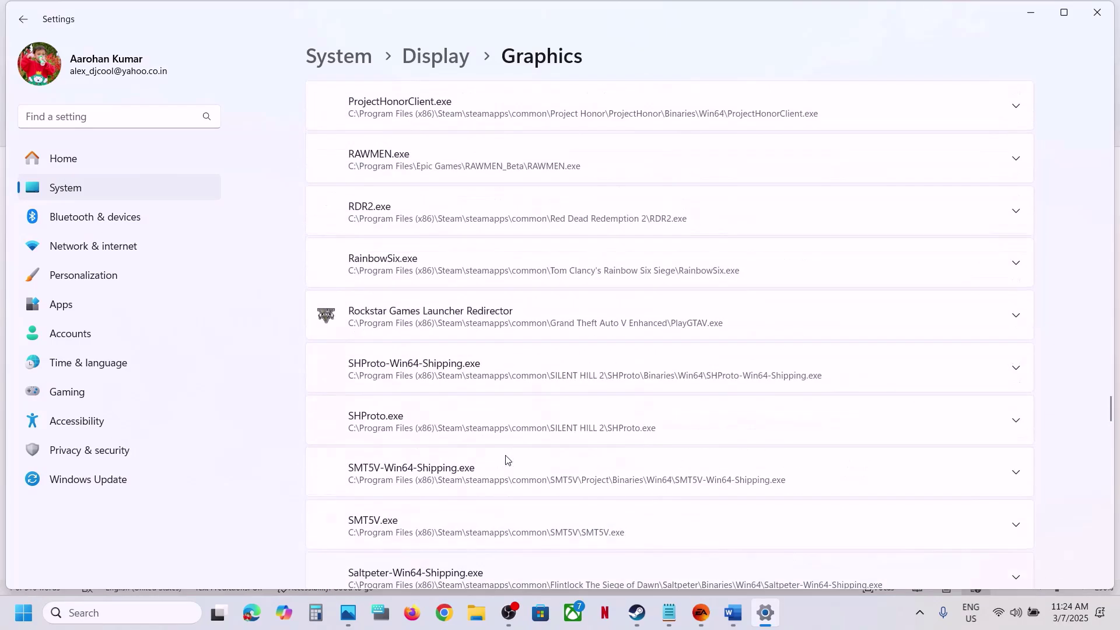
{"action": "scroll", "coordinate": [506, 460], "scroll_direction": "down", "scroll_amount": 12}
{"action": "scroll", "coordinate": [505, 460], "scroll_direction": "down", "scroll_amount": 6}
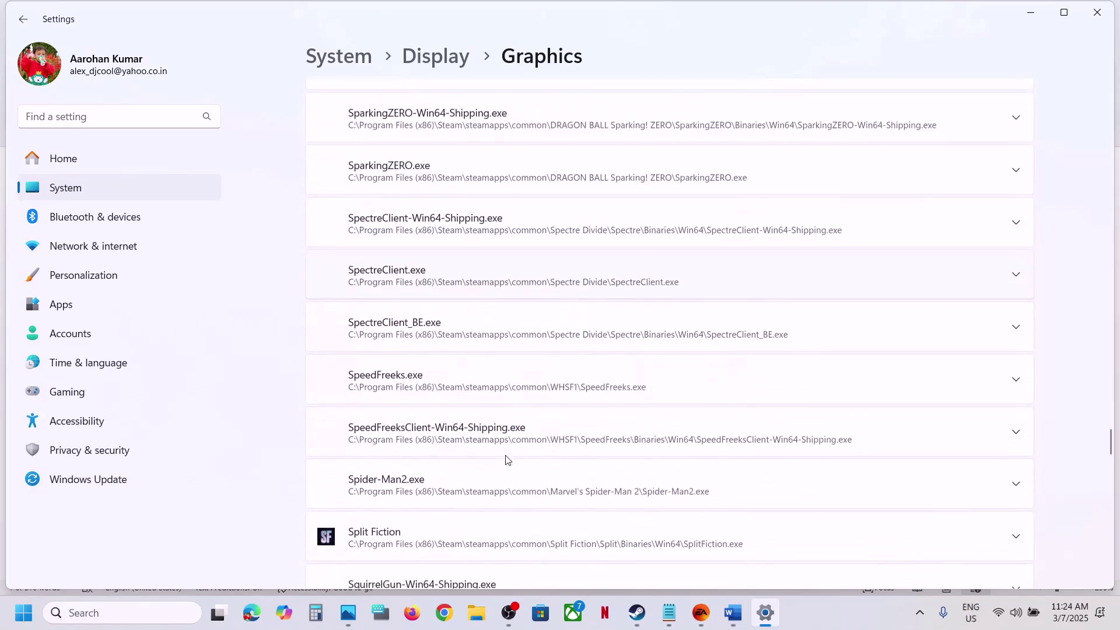
{"action": "left_click", "coordinate": [474, 407]}
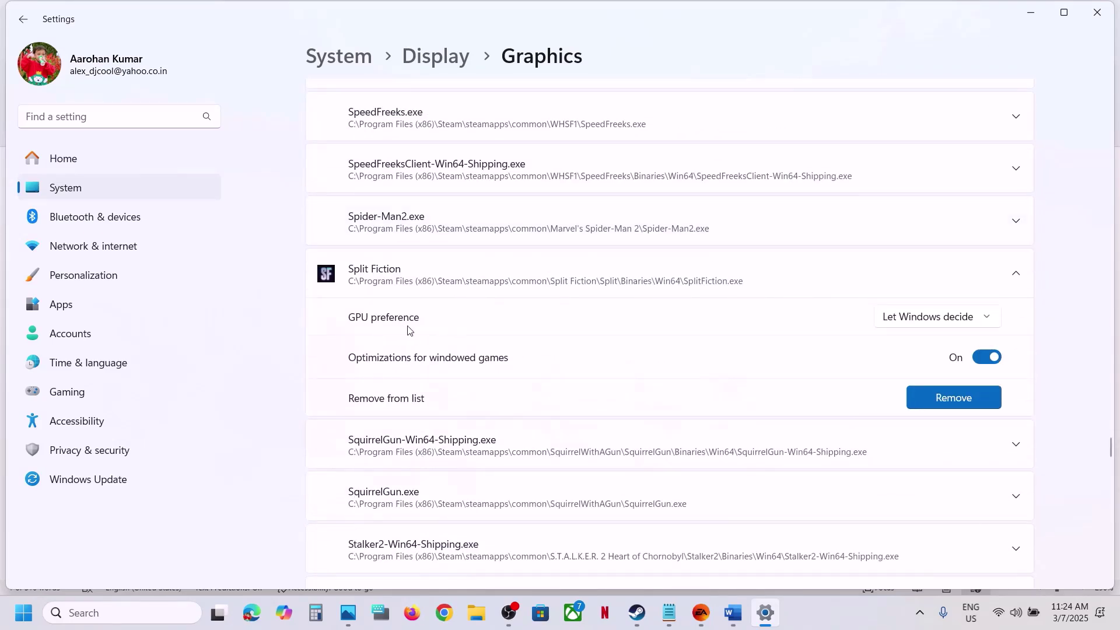
{"action": "left_click", "coordinate": [945, 318]}
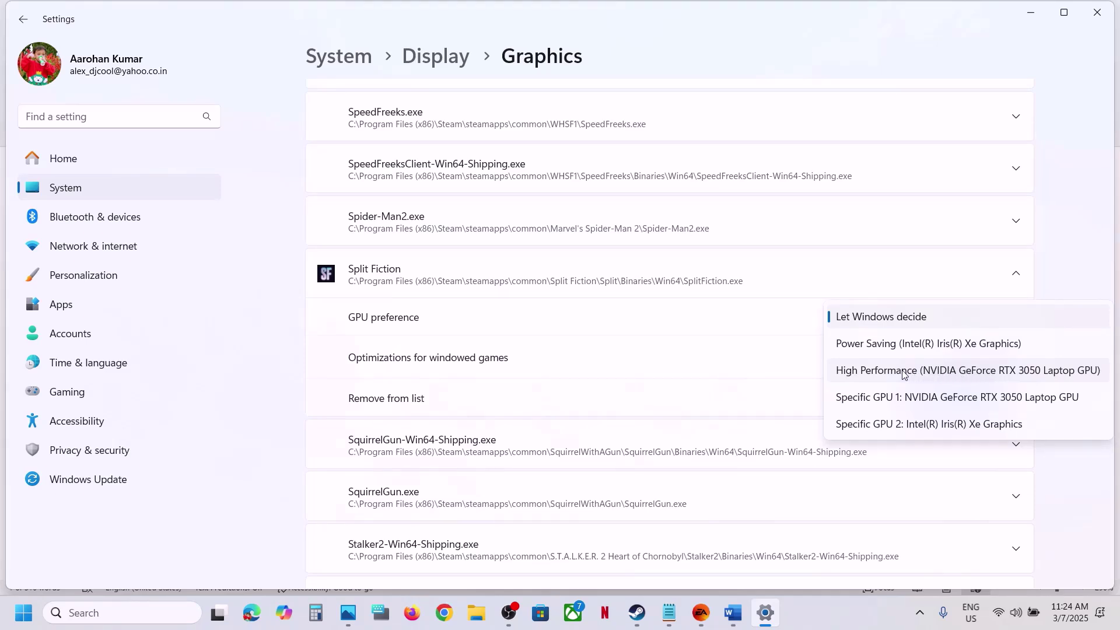
{"action": "left_click", "coordinate": [959, 371]}
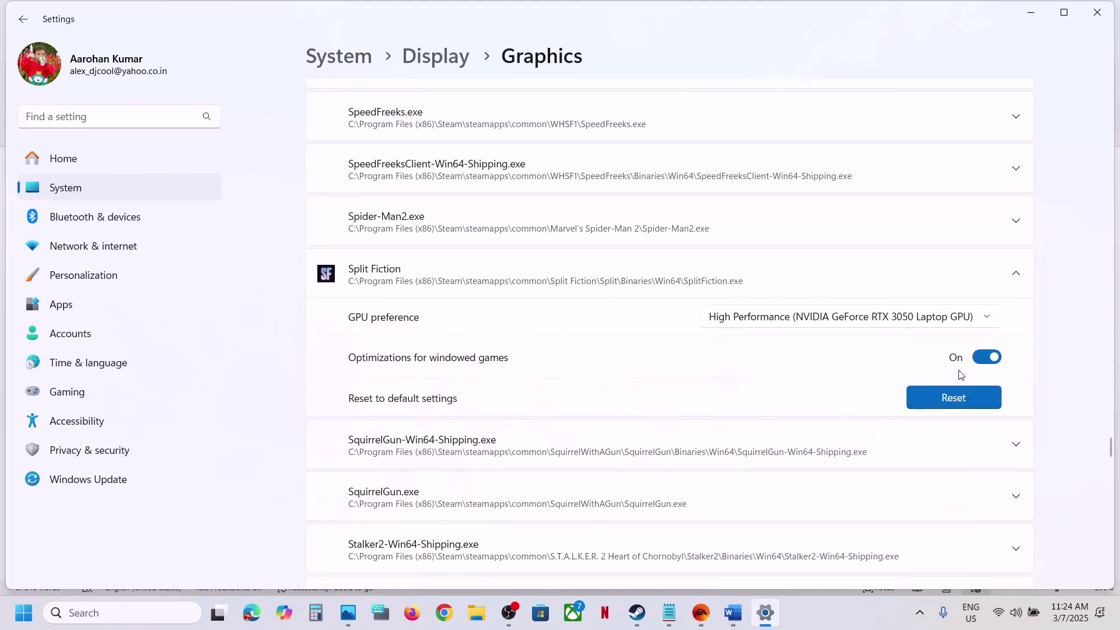
{"action": "left_click", "coordinate": [1098, 12]}
Highlight Step 4's instruction in the Word document to run the game as an administrator from its installation folder.
{"action": "scroll", "coordinate": [440, 413], "scroll_direction": "down", "scroll_amount": 3}
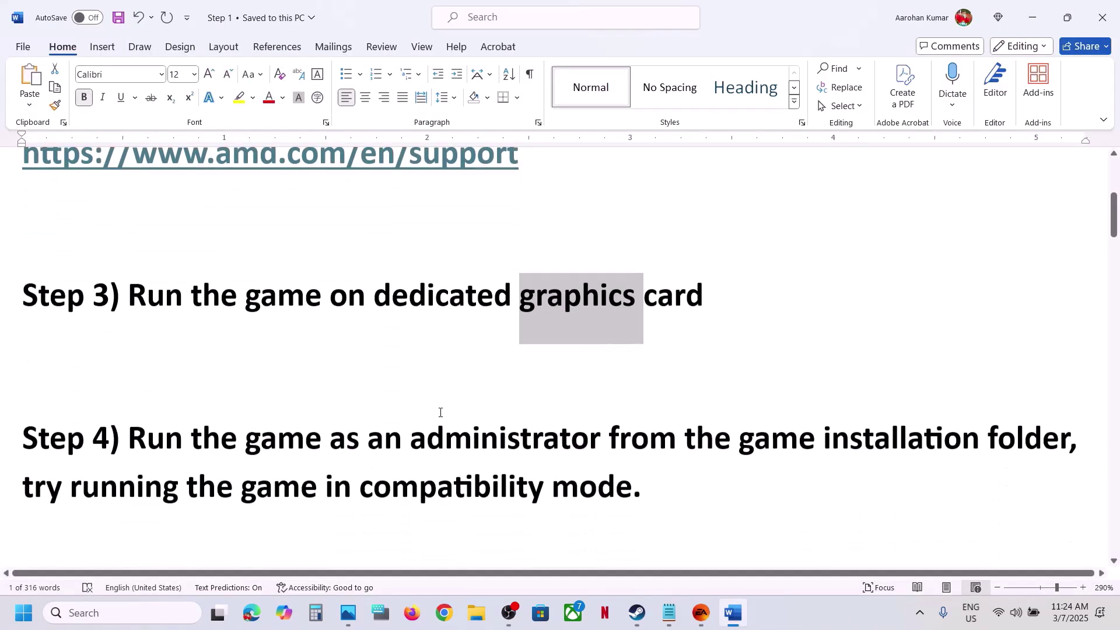
{"action": "left_click_drag", "start_coordinate": [128, 390], "coordinate": [987, 390]}
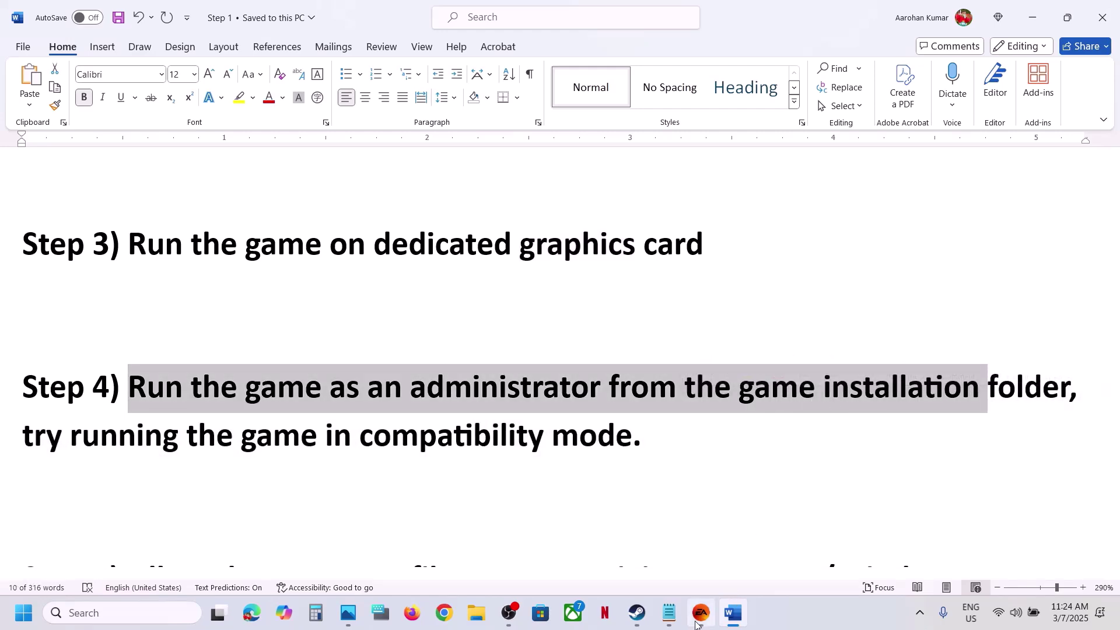
{"action": "mouse_move", "coordinate": [700, 617]}
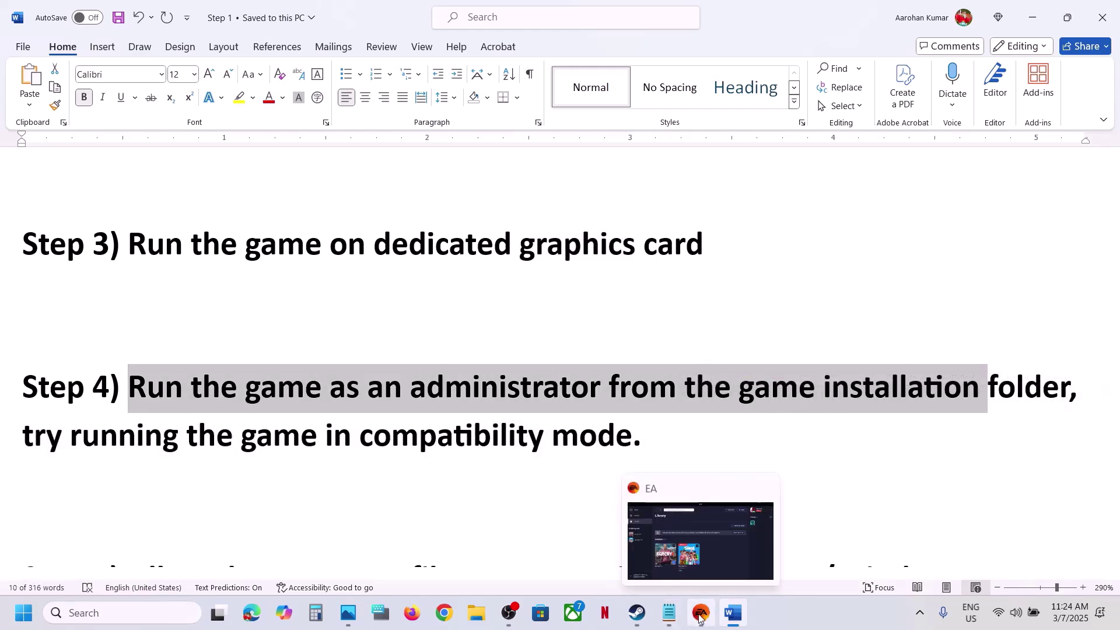
Switch to Steam, browse Split Fiction's local files, and open the Split\Binaries\Win64 folder.
{"action": "left_click", "coordinate": [637, 612]}
{"action": "right_click", "coordinate": [133, 346]}
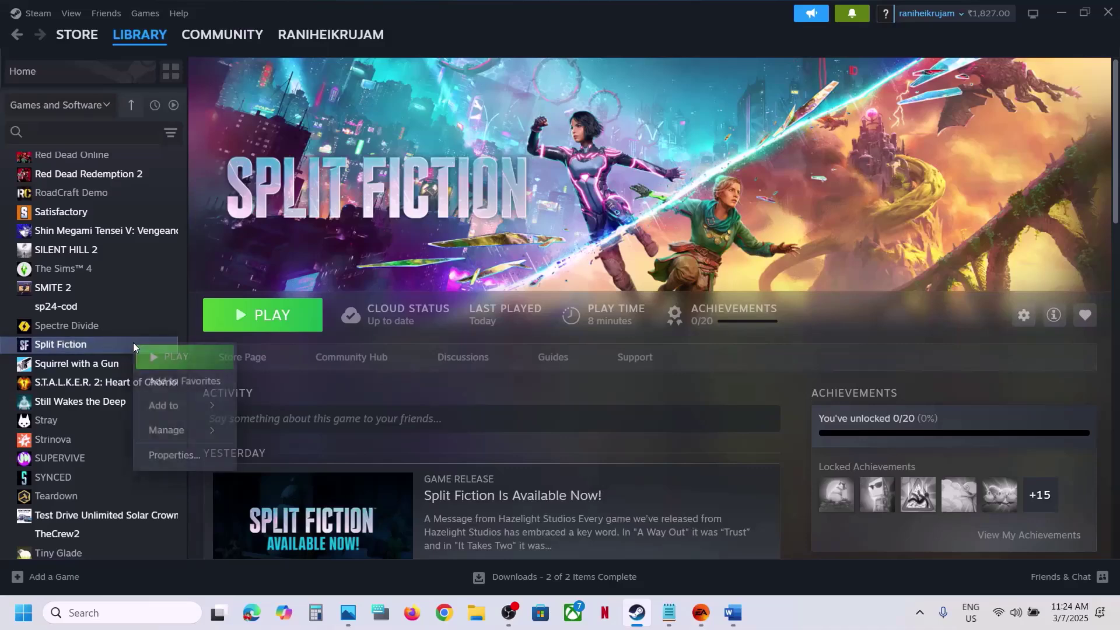
{"action": "mouse_move", "coordinate": [175, 430]}
{"action": "left_click", "coordinate": [300, 459]}
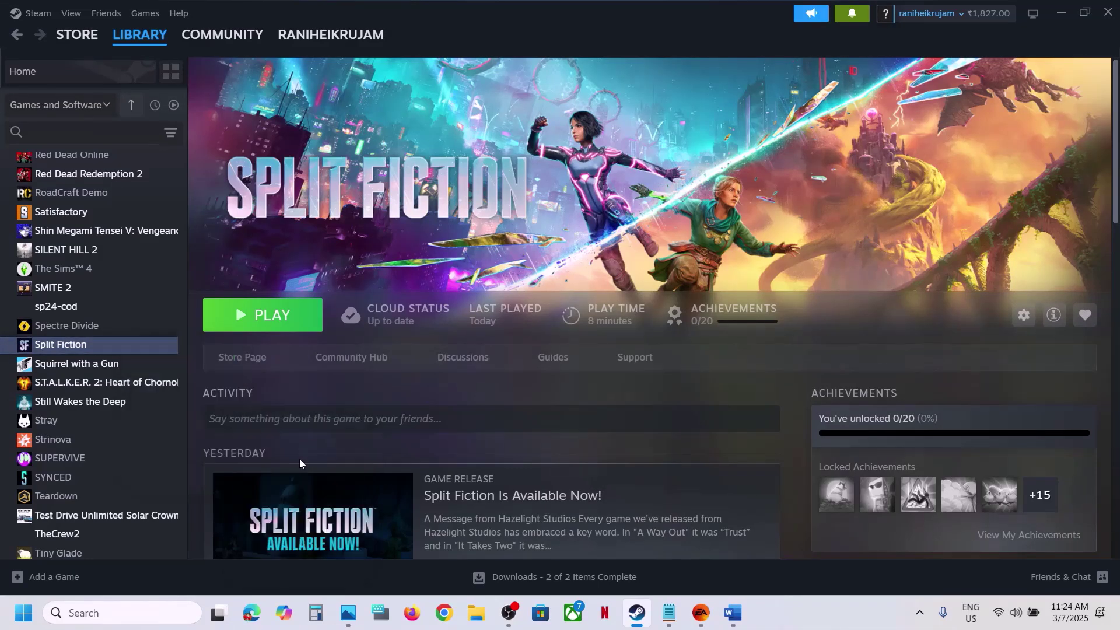
{"action": "double_click", "coordinate": [186, 156]}
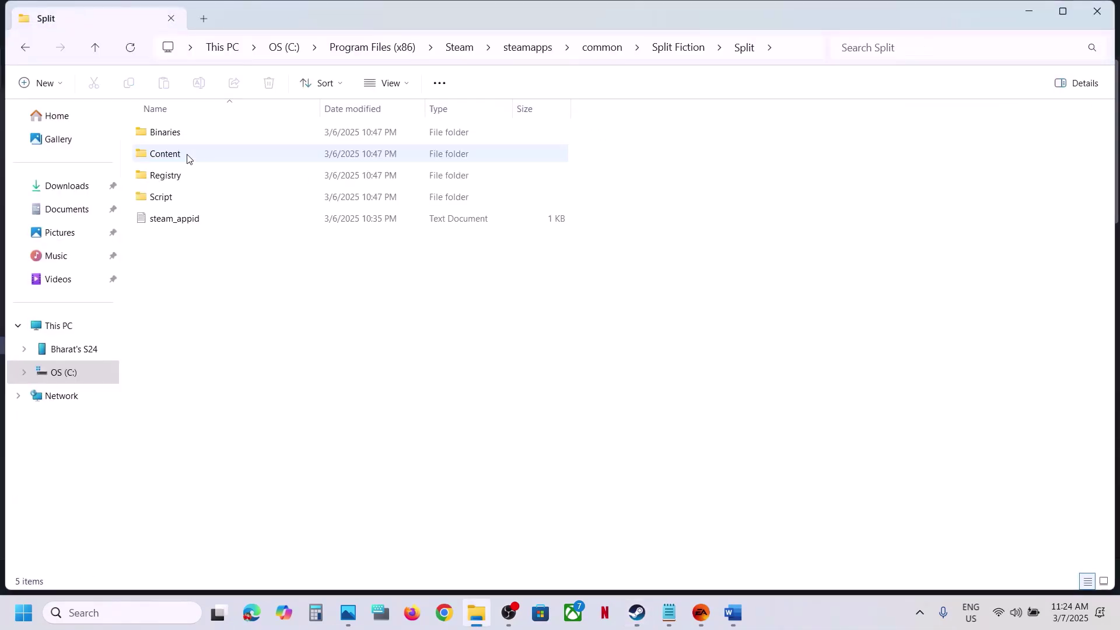
{"action": "double_click", "coordinate": [177, 139]}
{"action": "double_click", "coordinate": [178, 140]}
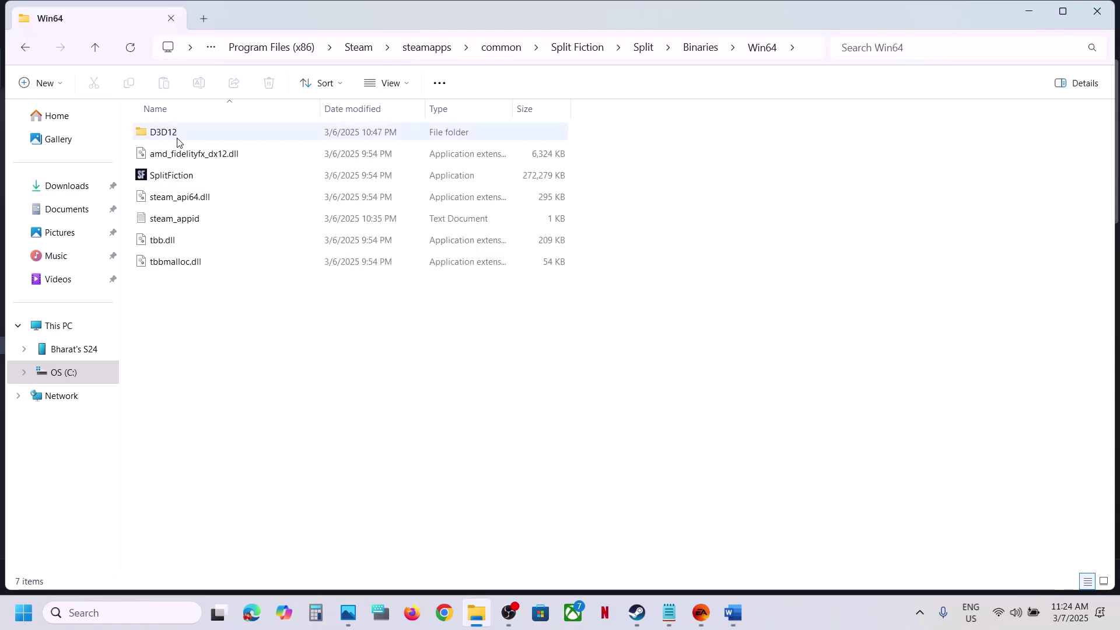
Set the SplitFiction application in the Win64 folder to run as an administrator and apply the change.
{"action": "left_click", "coordinate": [195, 177]}
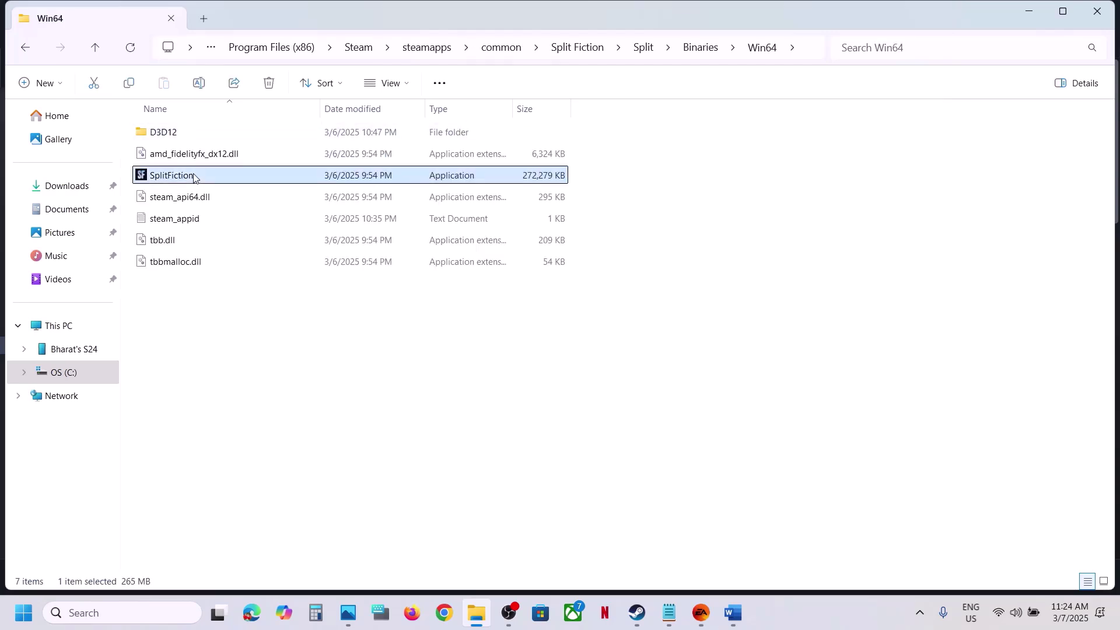
{"action": "right_click", "coordinate": [247, 180]}
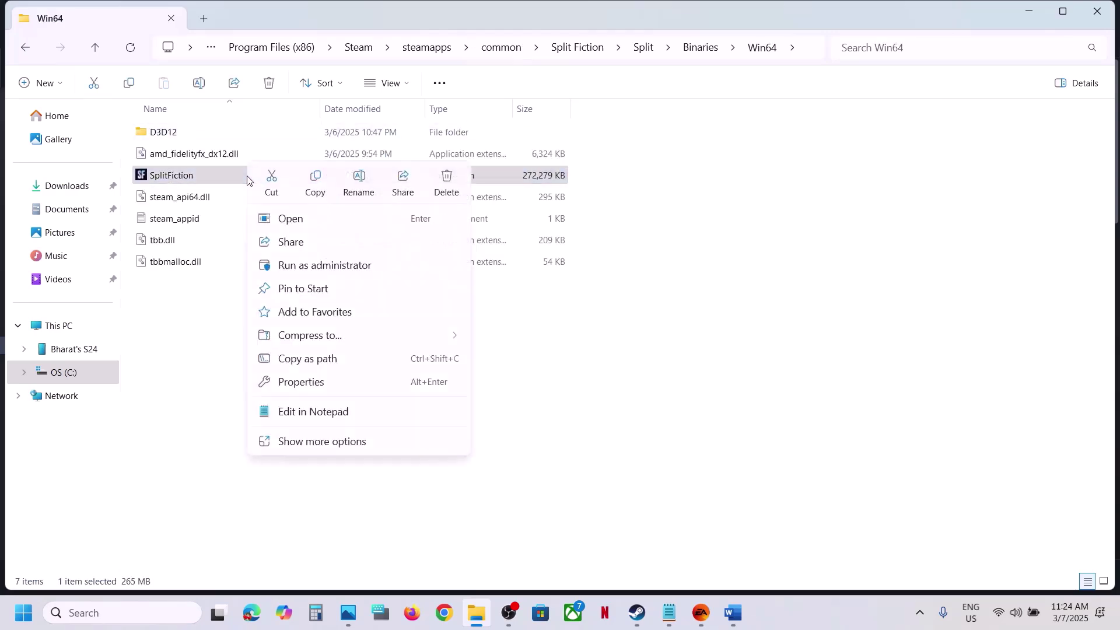
{"action": "left_click", "coordinate": [308, 383]}
{"action": "left_click", "coordinate": [392, 224]}
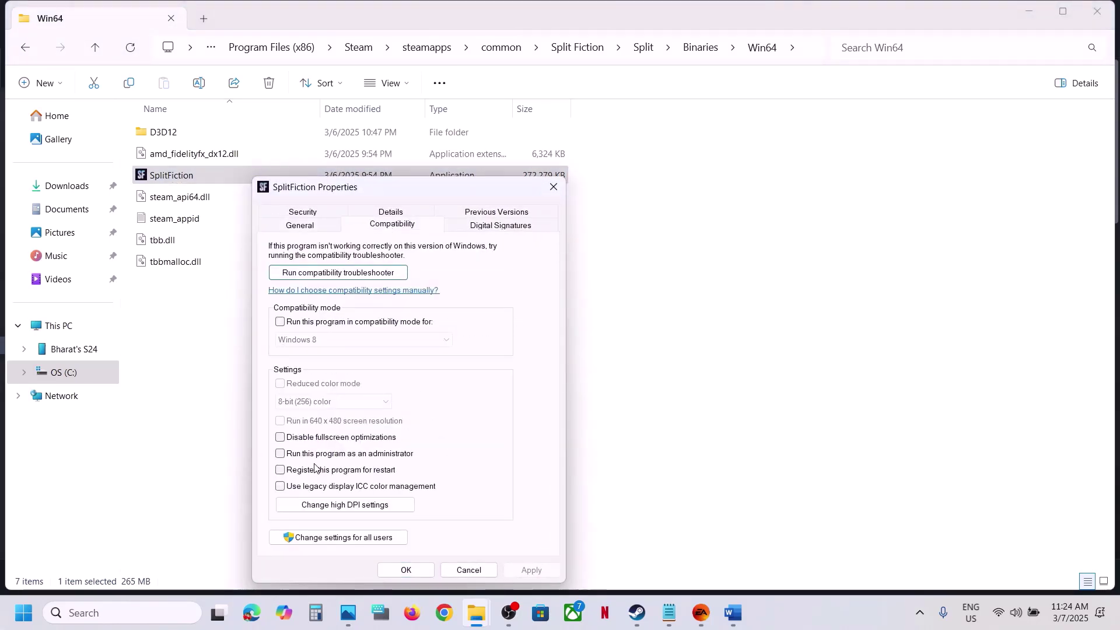
{"action": "left_click", "coordinate": [281, 454]}
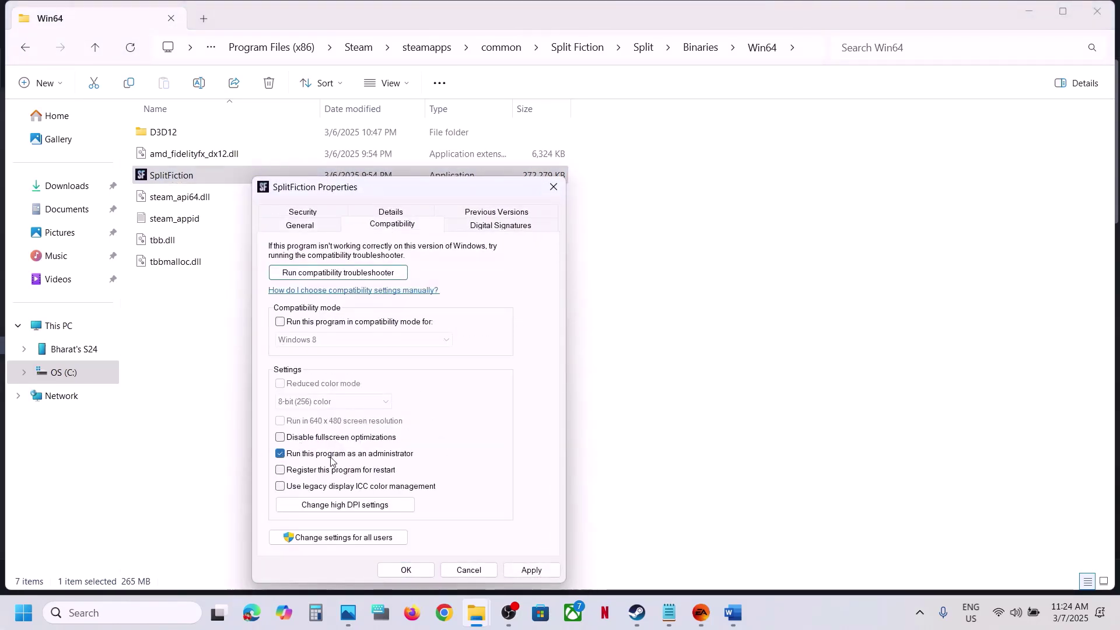
{"action": "left_click", "coordinate": [532, 569]}
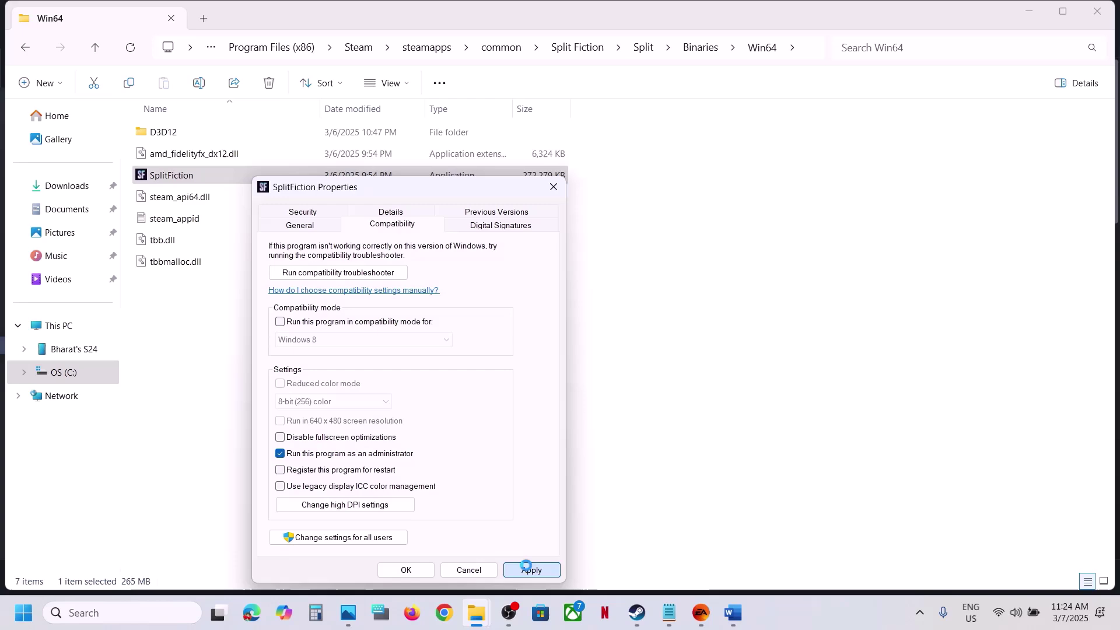
{"action": "left_click", "coordinate": [406, 569]}
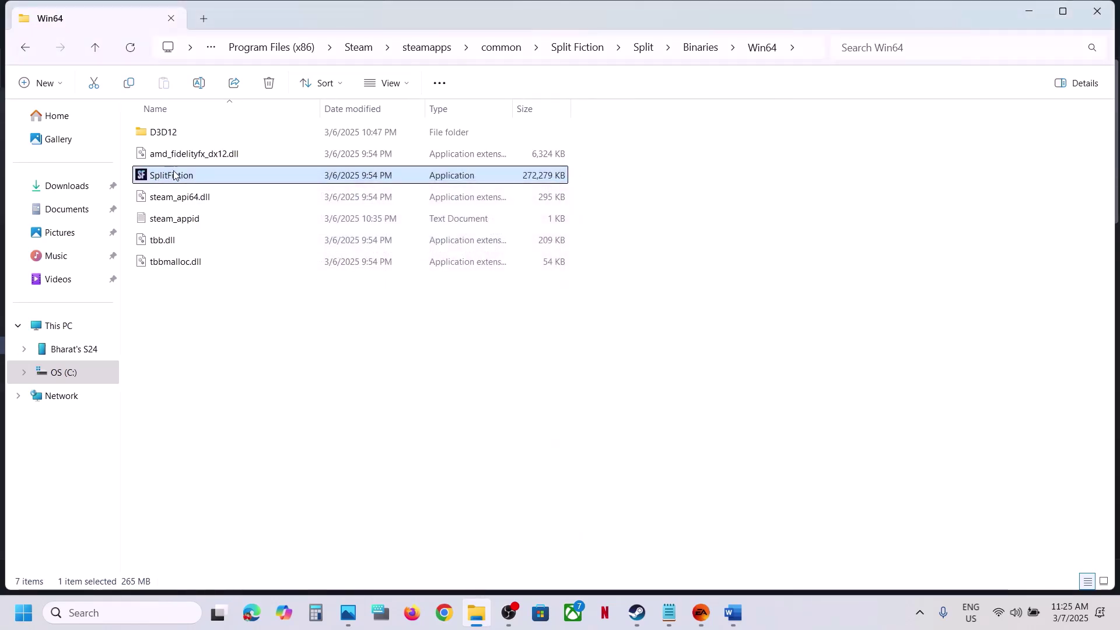
Enable compatibility mode for Windows 8 in SplitFiction's properties and apply it.
{"action": "right_click", "coordinate": [202, 176]}
{"action": "left_click", "coordinate": [226, 383]}
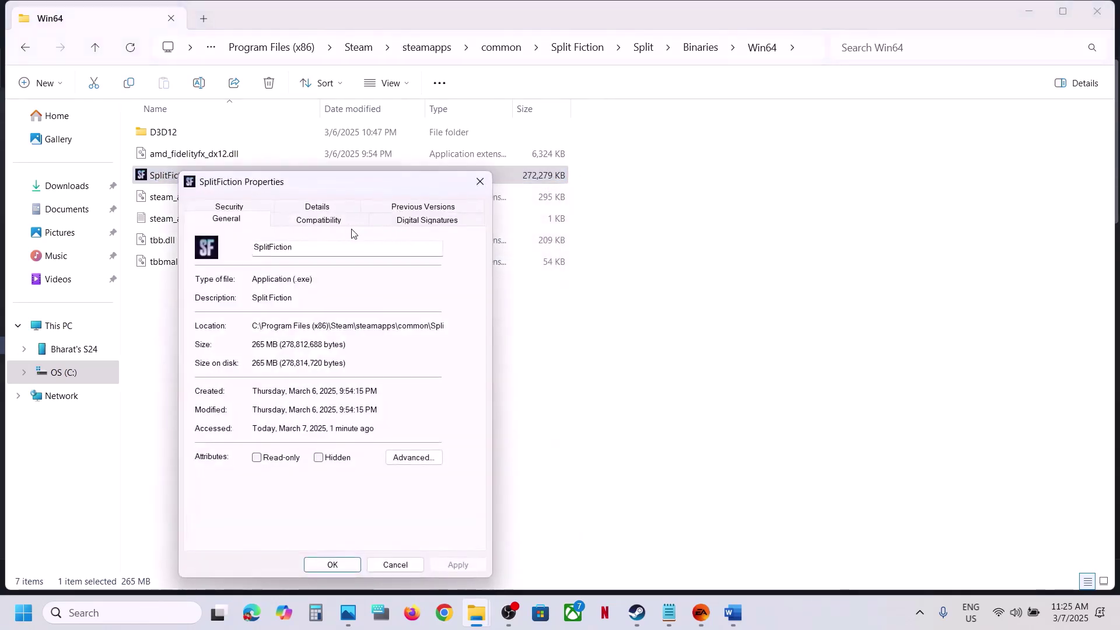
{"action": "left_click", "coordinate": [336, 221]}
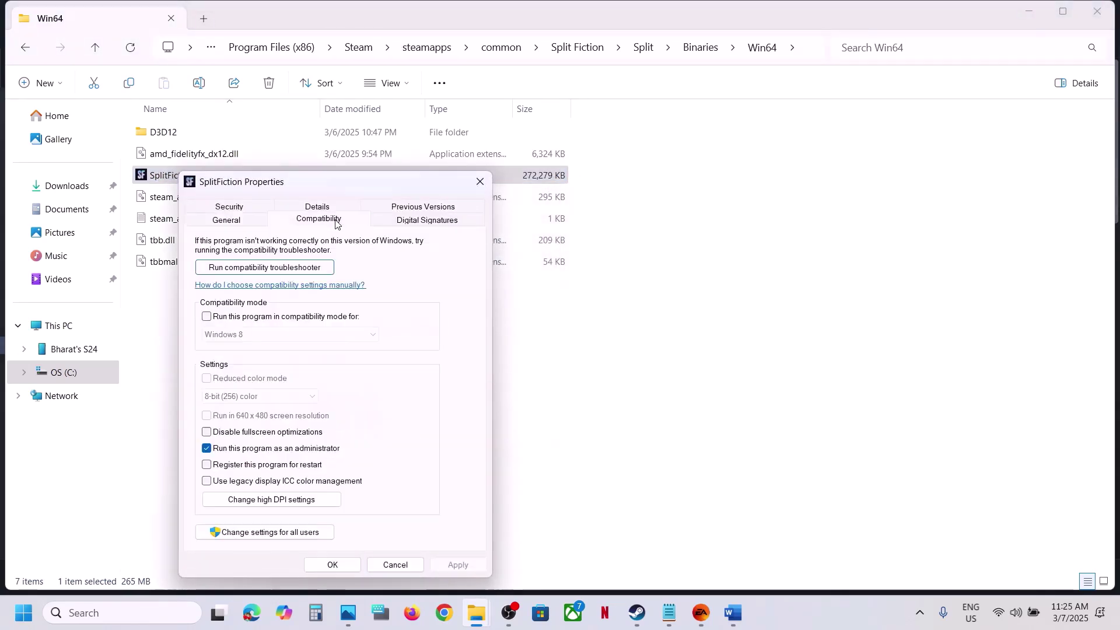
{"action": "left_click", "coordinate": [206, 316]}
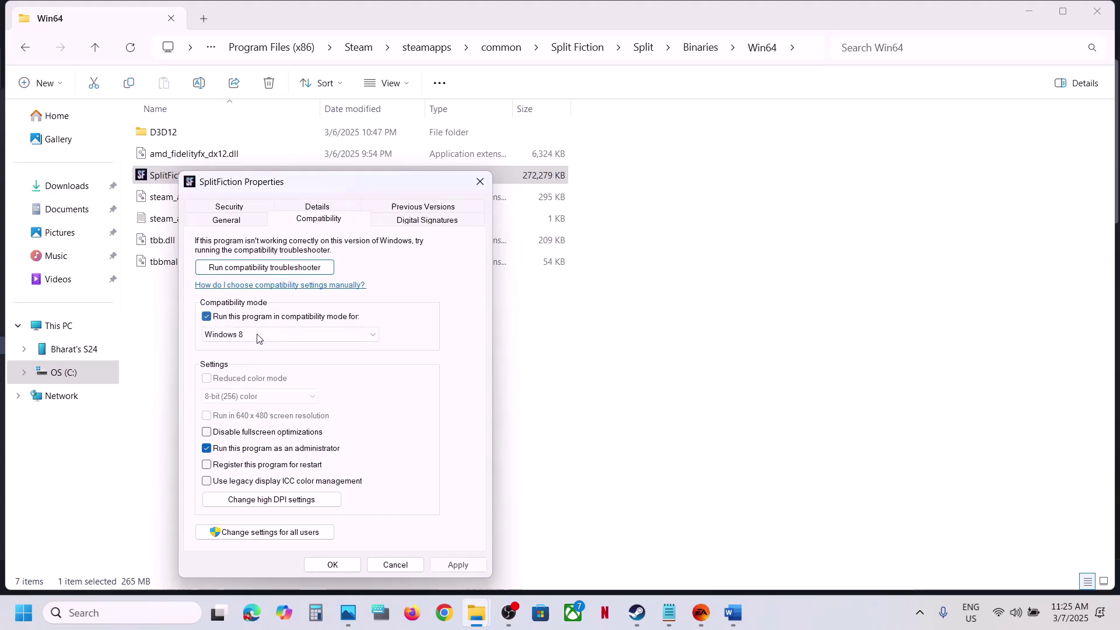
{"action": "left_click", "coordinate": [456, 565]}
{"action": "left_click", "coordinate": [341, 565]}
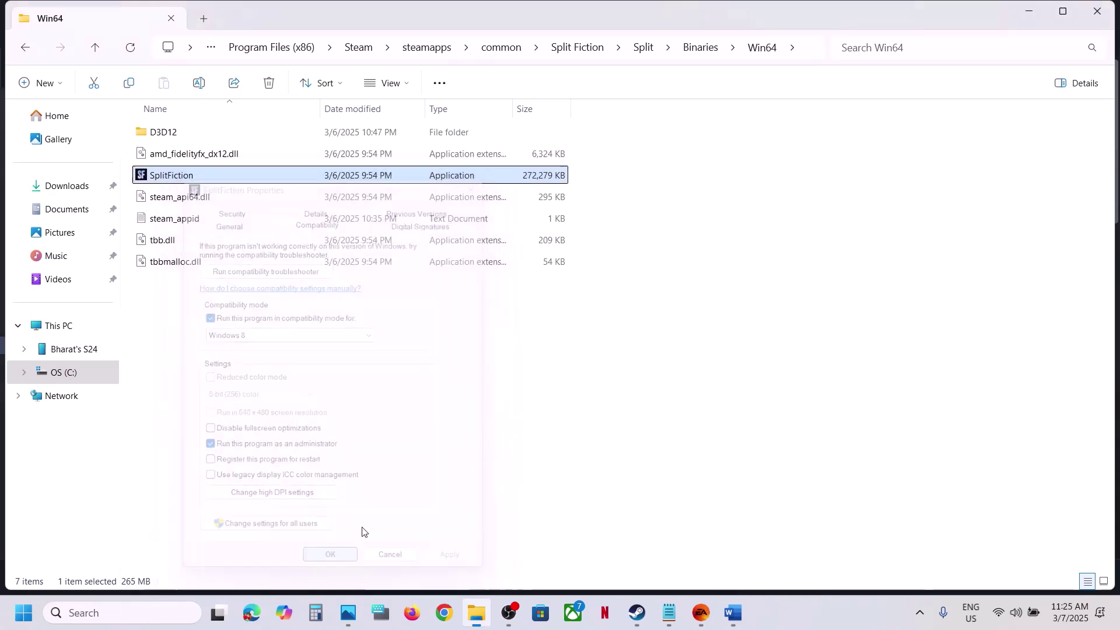
Change SplitFiction's compatibility mode to Windows 7 and apply it.
{"action": "right_click", "coordinate": [239, 175]}
{"action": "left_click", "coordinate": [334, 386]}
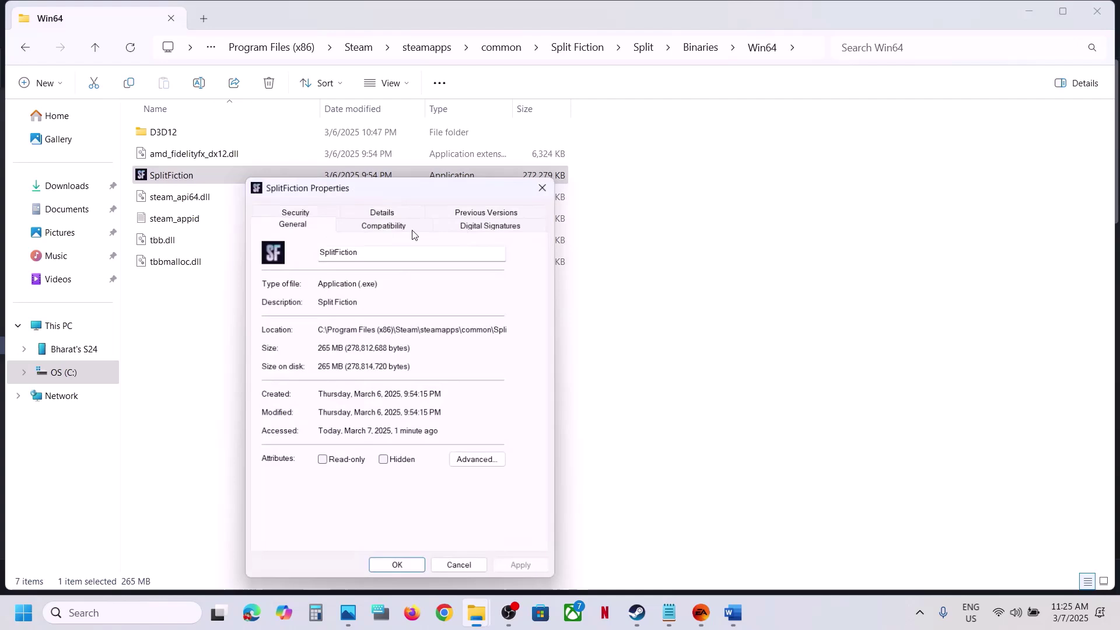
{"action": "left_click", "coordinate": [383, 224]}
{"action": "left_click", "coordinate": [356, 338]}
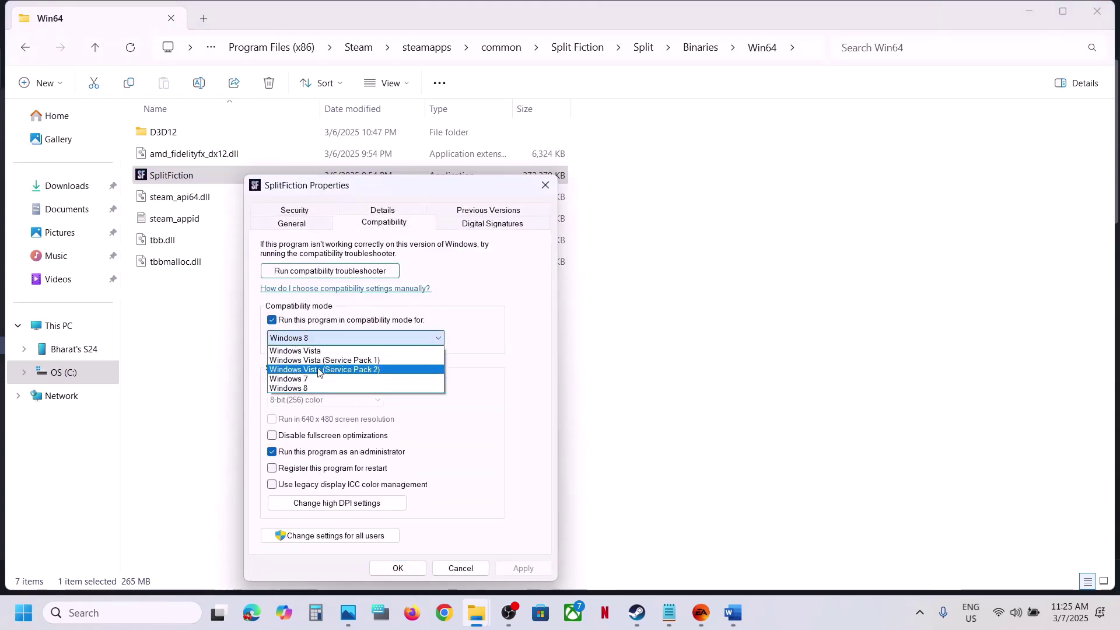
{"action": "left_click", "coordinate": [315, 375]}
{"action": "left_click", "coordinate": [523, 568]}
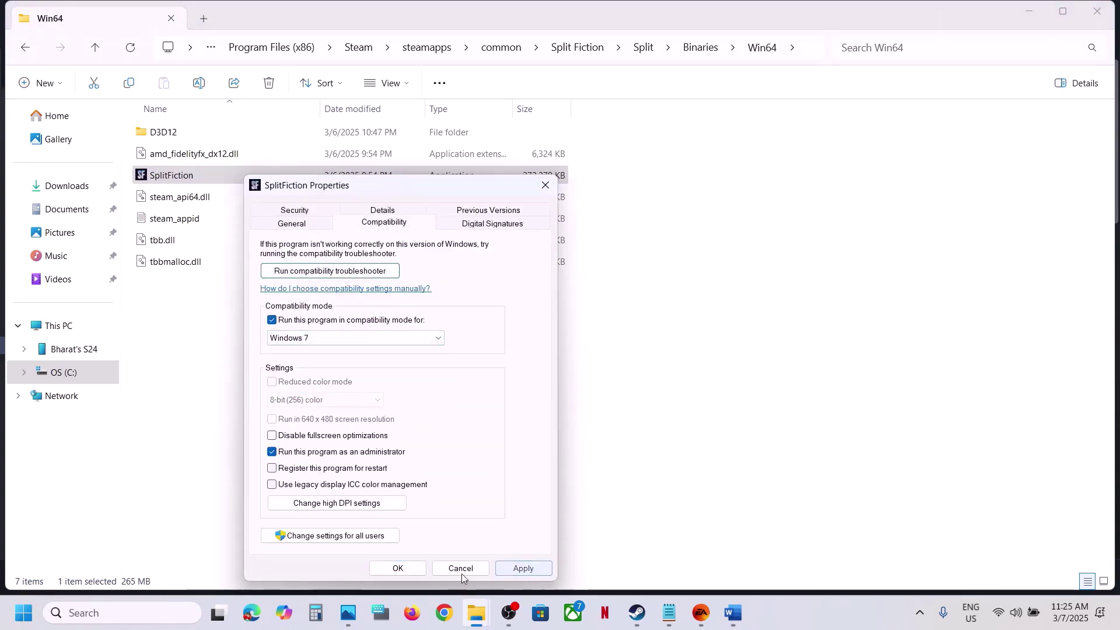
{"action": "left_click", "coordinate": [406, 571]}
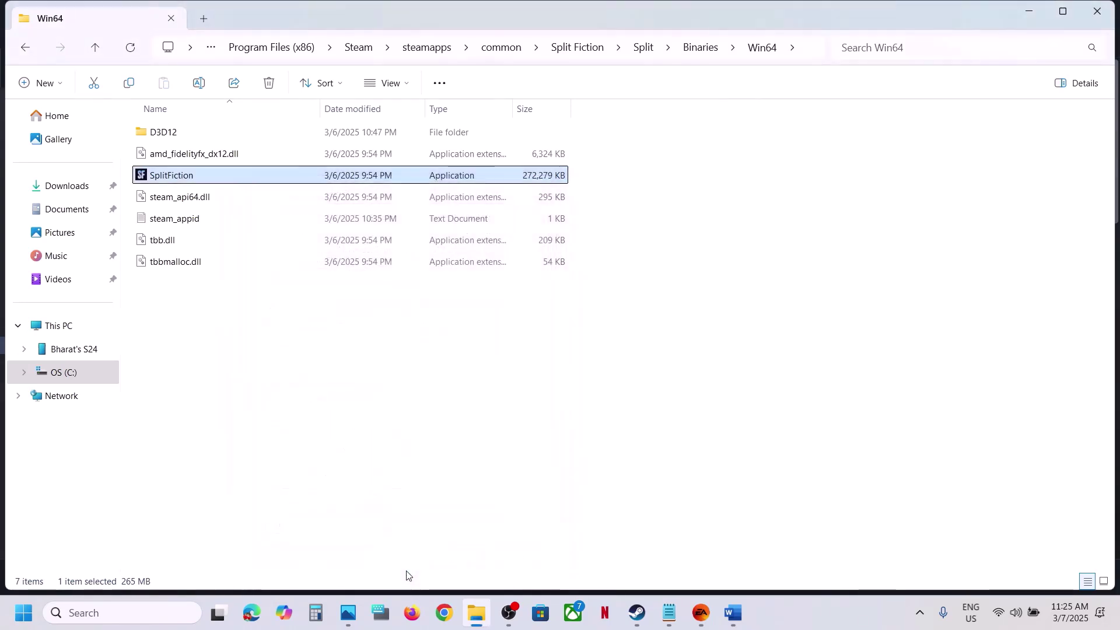
Turn on Disable fullscreen optimizations in SplitFiction's compatibility settings and apply the change.
{"action": "right_click", "coordinate": [200, 178]}
{"action": "left_click", "coordinate": [287, 382]}
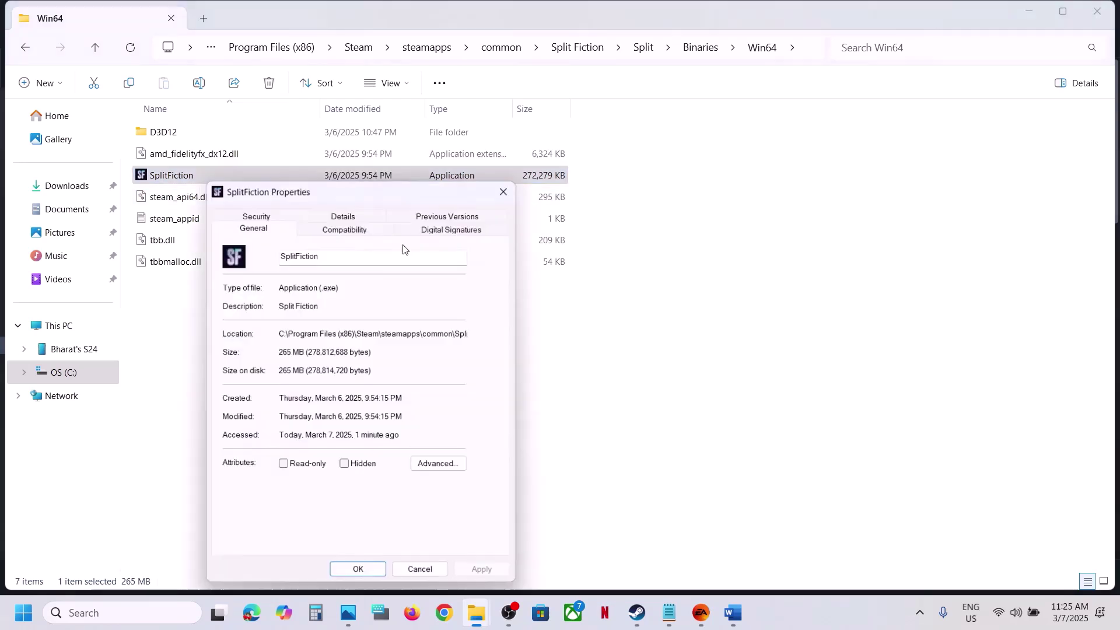
{"action": "left_click", "coordinate": [357, 225]}
{"action": "left_click", "coordinate": [233, 440]}
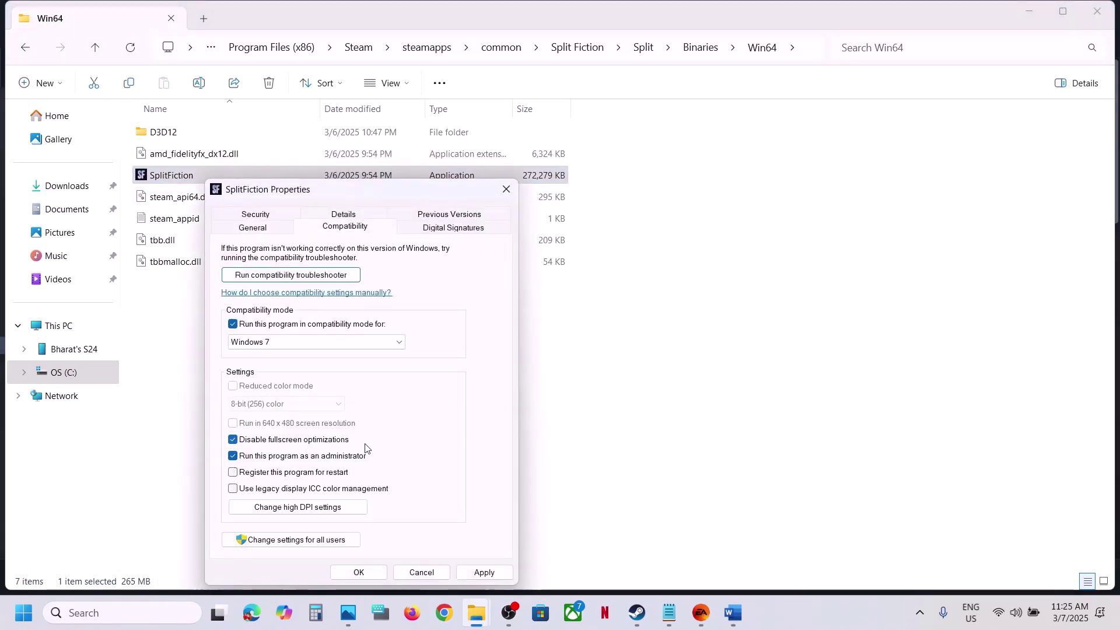
{"action": "left_click", "coordinate": [484, 573]}
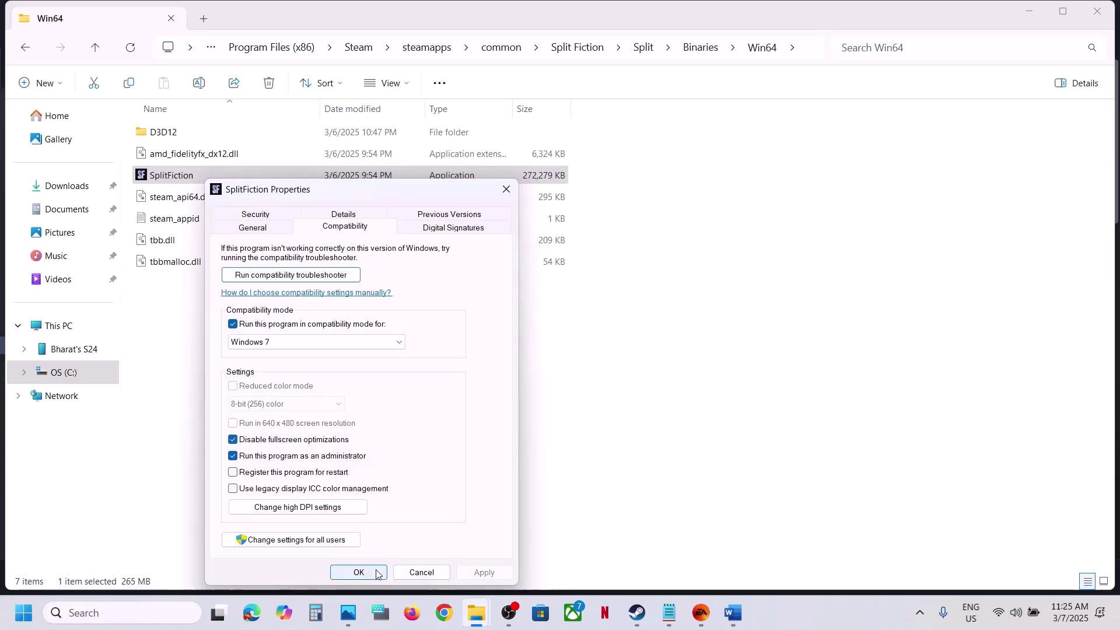
{"action": "left_click", "coordinate": [376, 572]}
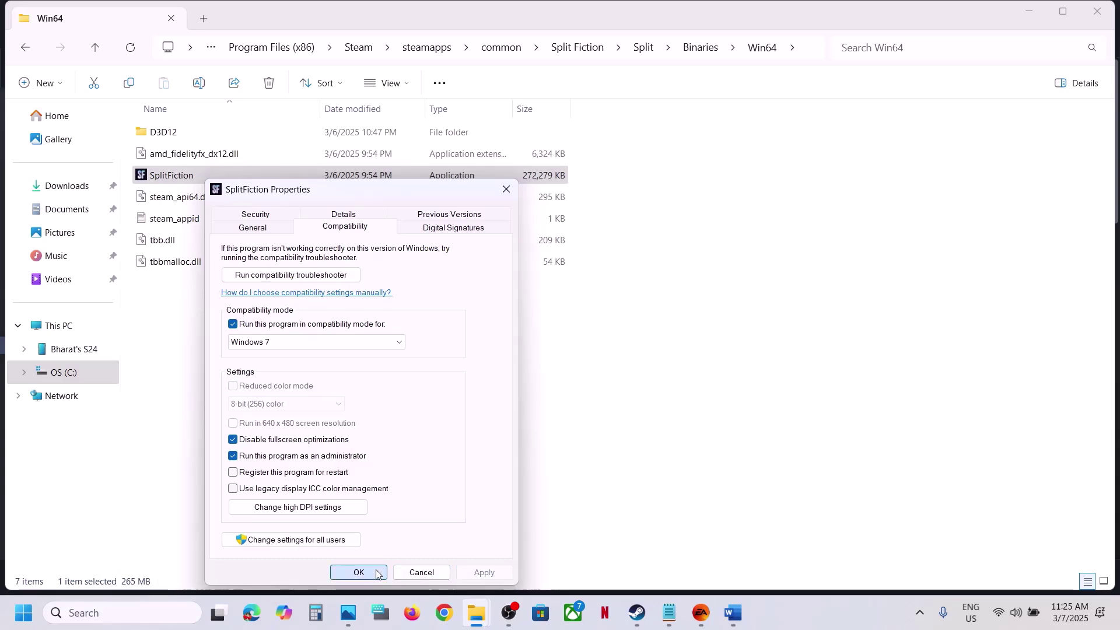
Clear SplitFiction's compatibility mode and Disable fullscreen optimizations options, and apply the changes.
{"action": "right_click", "coordinate": [171, 179]}
{"action": "left_click", "coordinate": [220, 382]}
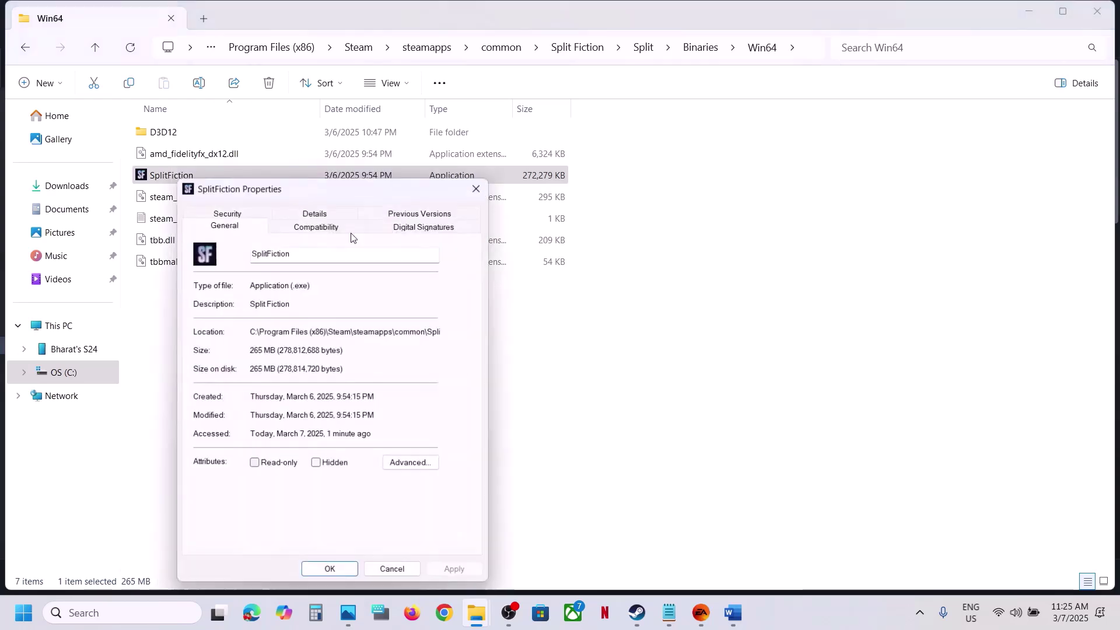
{"action": "left_click", "coordinate": [317, 229]}
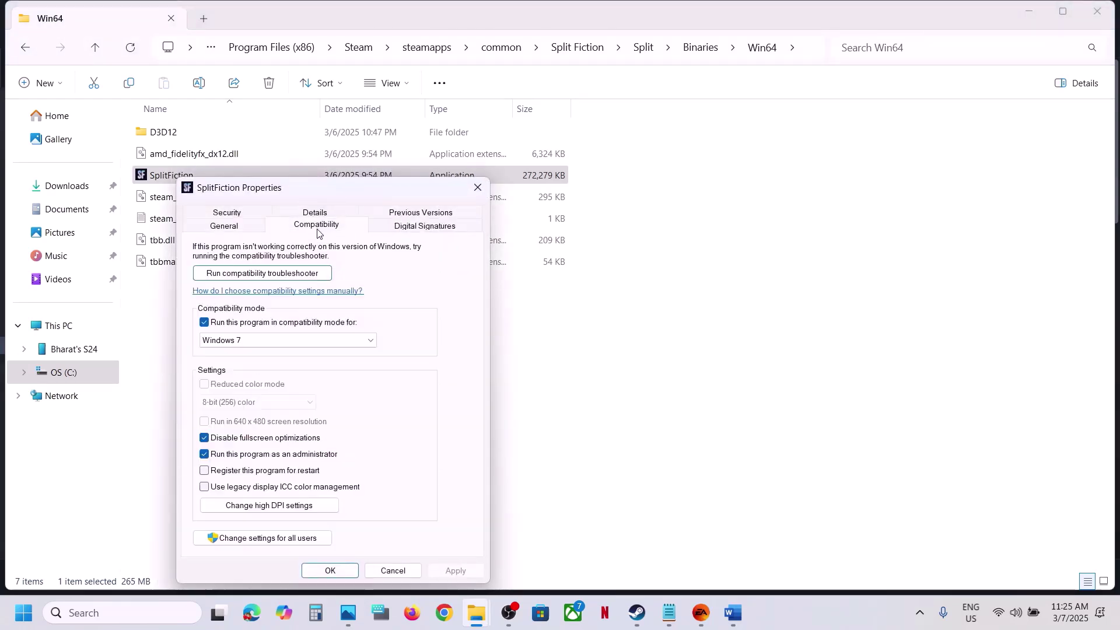
{"action": "left_click", "coordinate": [205, 322]}
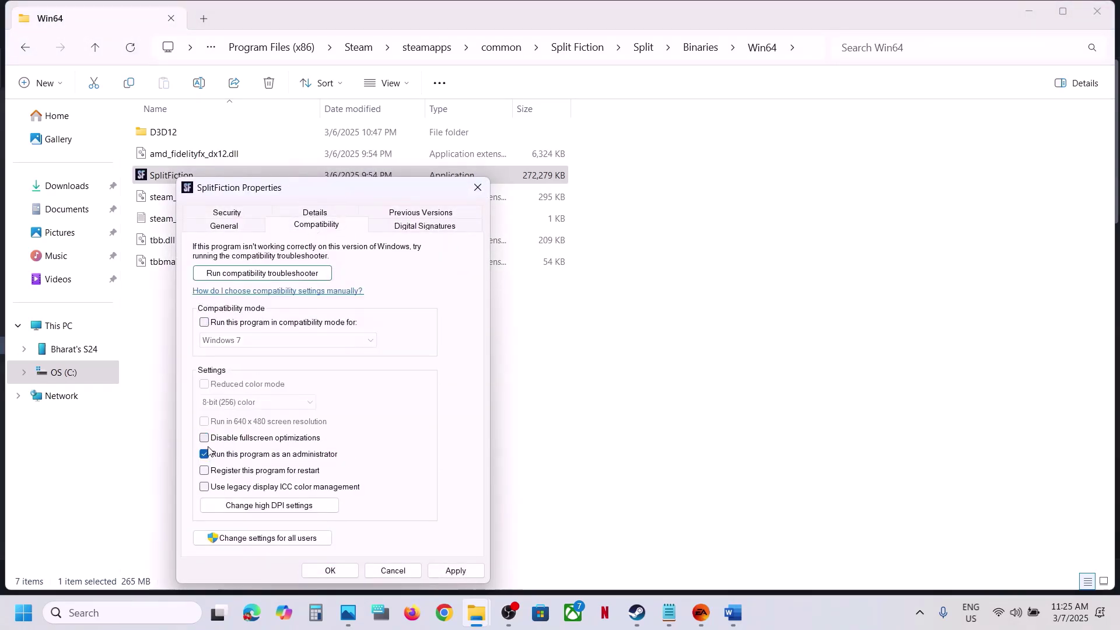
{"action": "left_click", "coordinate": [456, 570]}
{"action": "left_click", "coordinate": [335, 571]}
Switch to the Word document and highlight Step 5's instruction to allow the game exe in the antivirus program.
{"action": "left_click", "coordinate": [728, 616]}
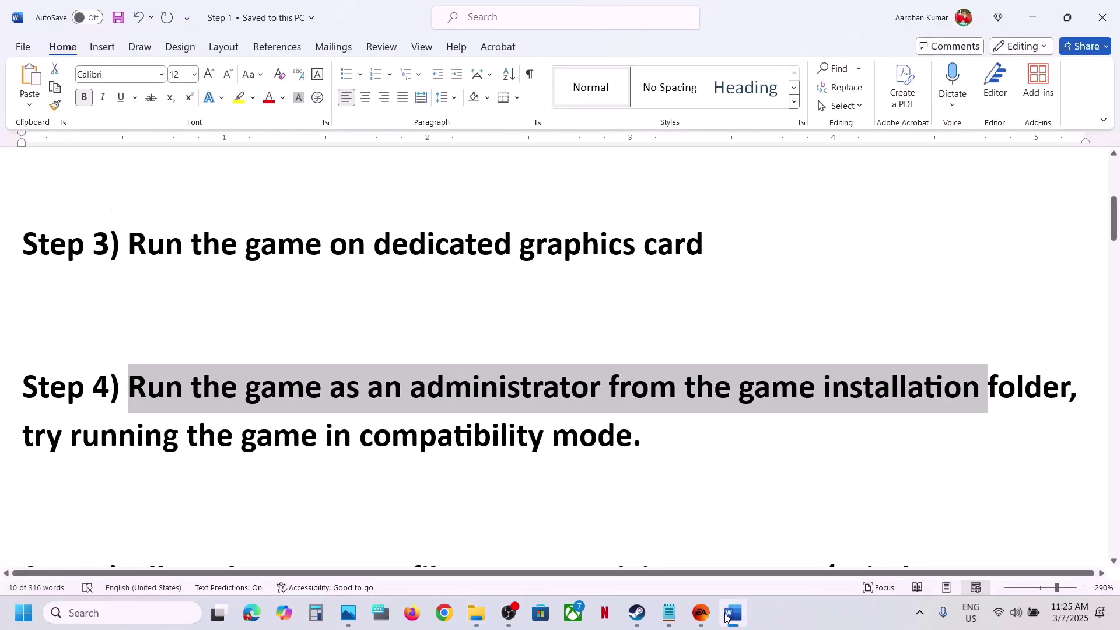
{"action": "scroll", "coordinate": [533, 420], "scroll_direction": "down", "scroll_amount": 3}
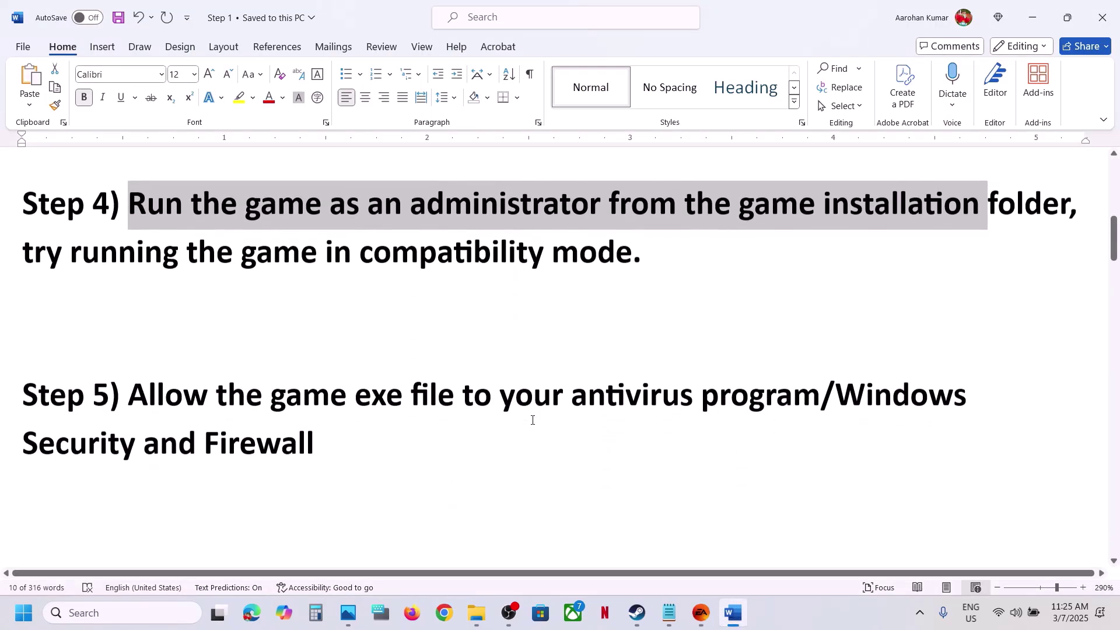
{"action": "left_click_drag", "start_coordinate": [132, 393], "coordinate": [815, 410]}
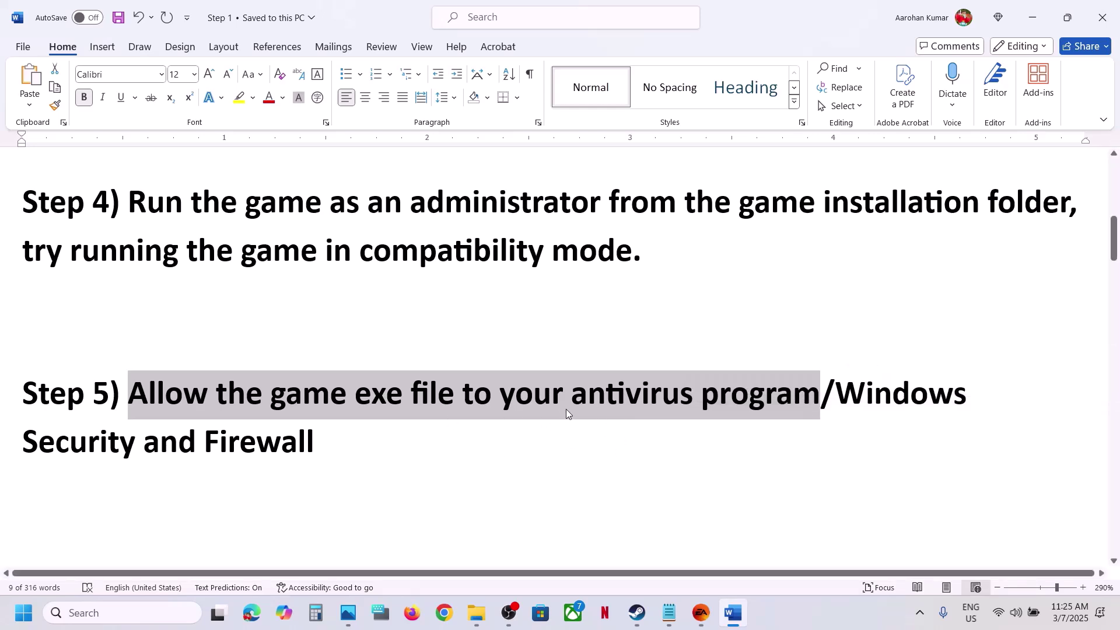
Open Windows Settings and go through Privacy & security to Windows Security's Virus & threat protection page.
{"action": "key", "text": "super+i"}
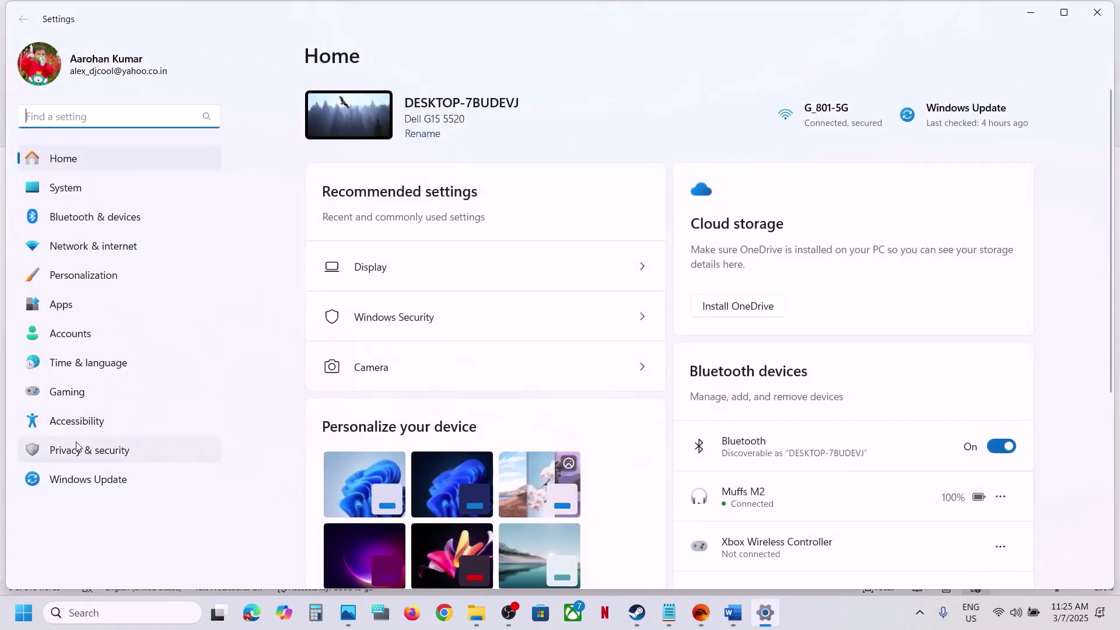
{"action": "left_click", "coordinate": [76, 448]}
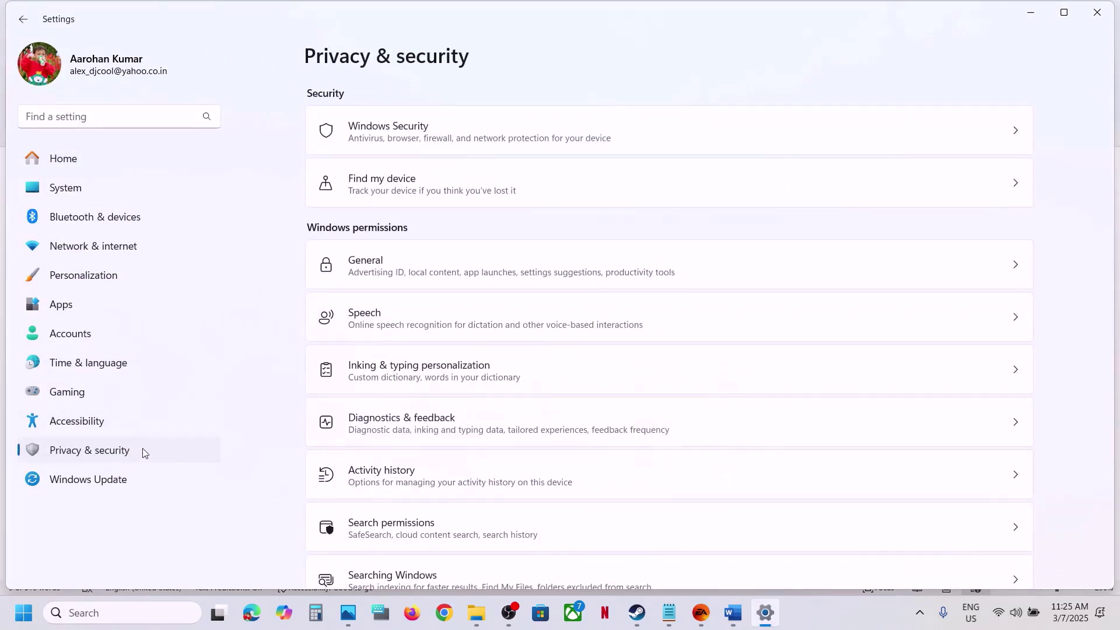
{"action": "left_click", "coordinate": [424, 132]}
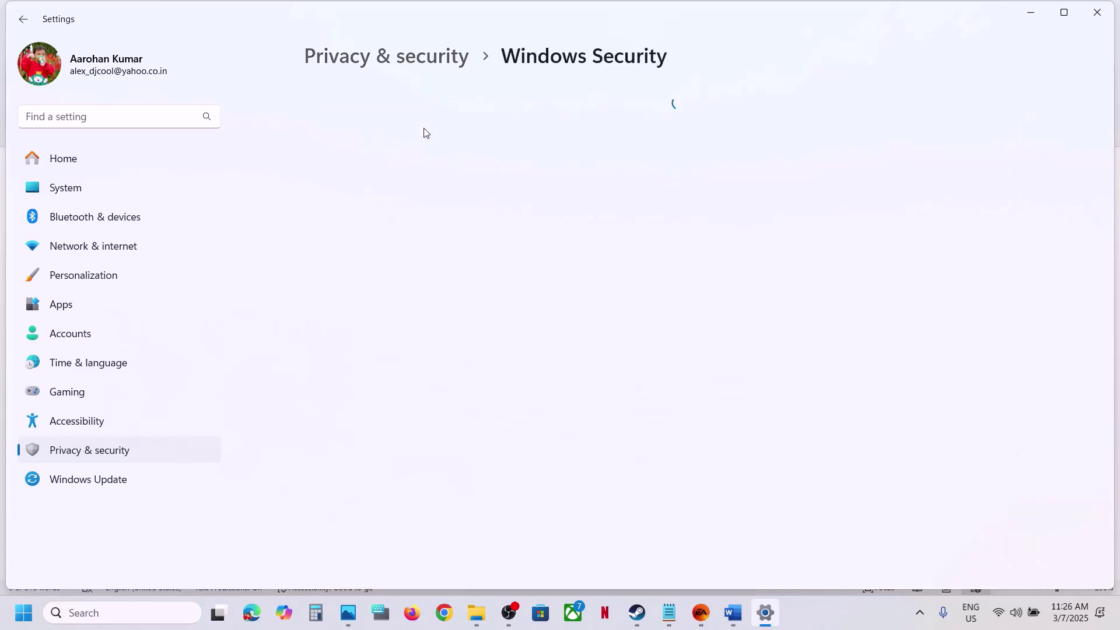
{"action": "left_click", "coordinate": [407, 221]}
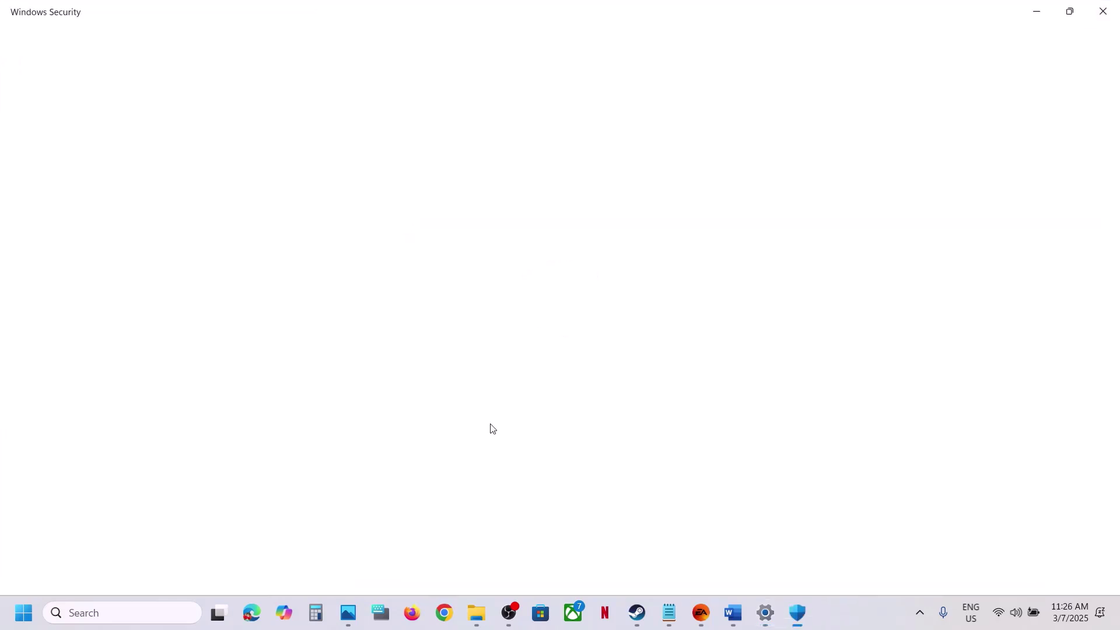
Open the ransomware protection settings and display the apps allowed through Controlled folder access.
{"action": "scroll", "coordinate": [491, 428], "scroll_direction": "down", "scroll_amount": 3}
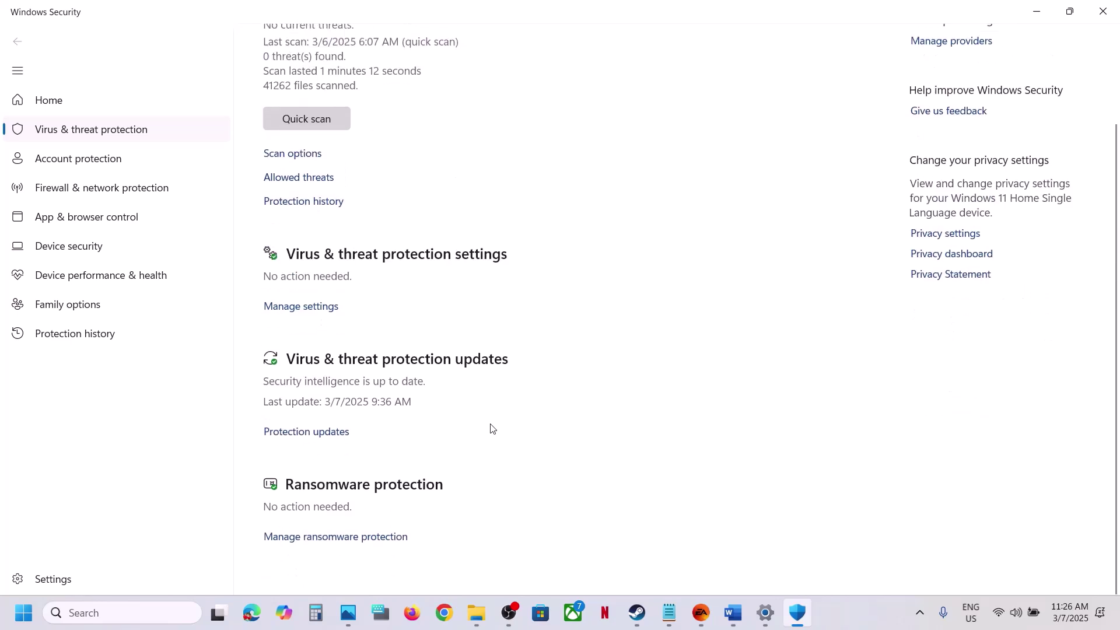
{"action": "left_click", "coordinate": [339, 547]}
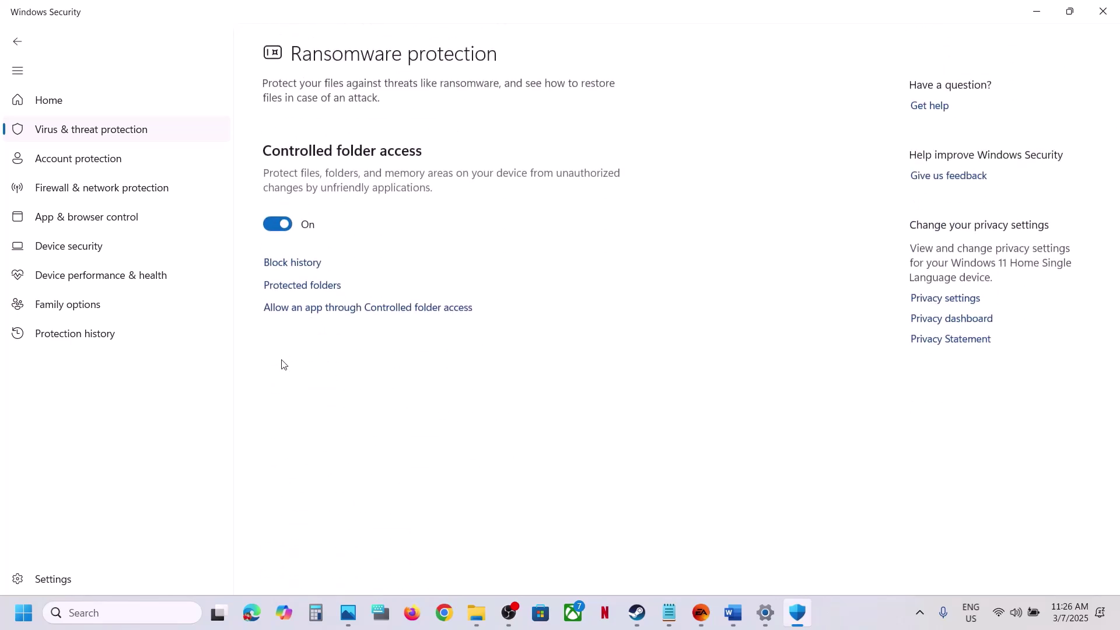
{"action": "left_click", "coordinate": [358, 314]}
{"action": "scroll", "coordinate": [375, 180], "scroll_direction": "down", "scroll_amount": 2}
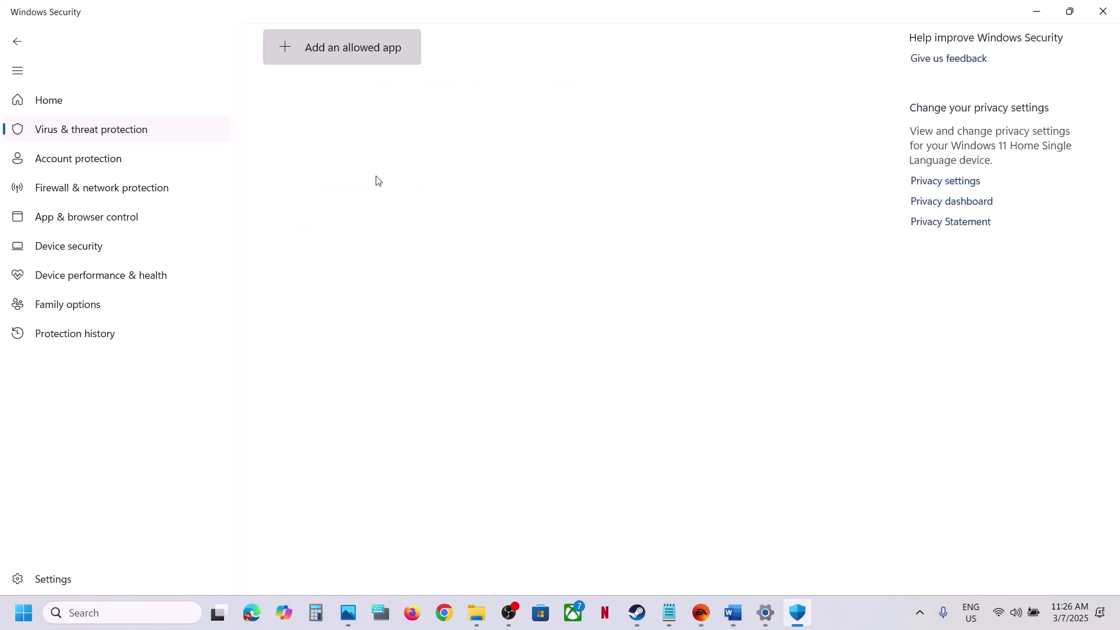
Add the SplitFiction application from Split Fiction\Split\Binaries\Win64 in Steam's common folder to the apps allowed through Controlled folder access.
{"action": "left_click", "coordinate": [357, 59]}
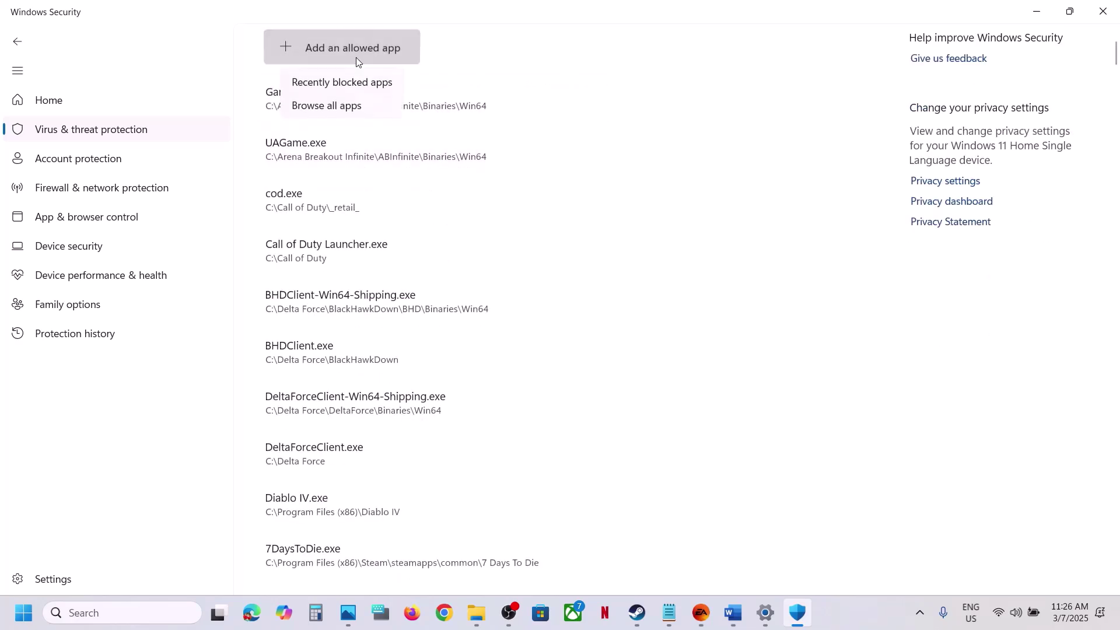
{"action": "left_click", "coordinate": [355, 105]}
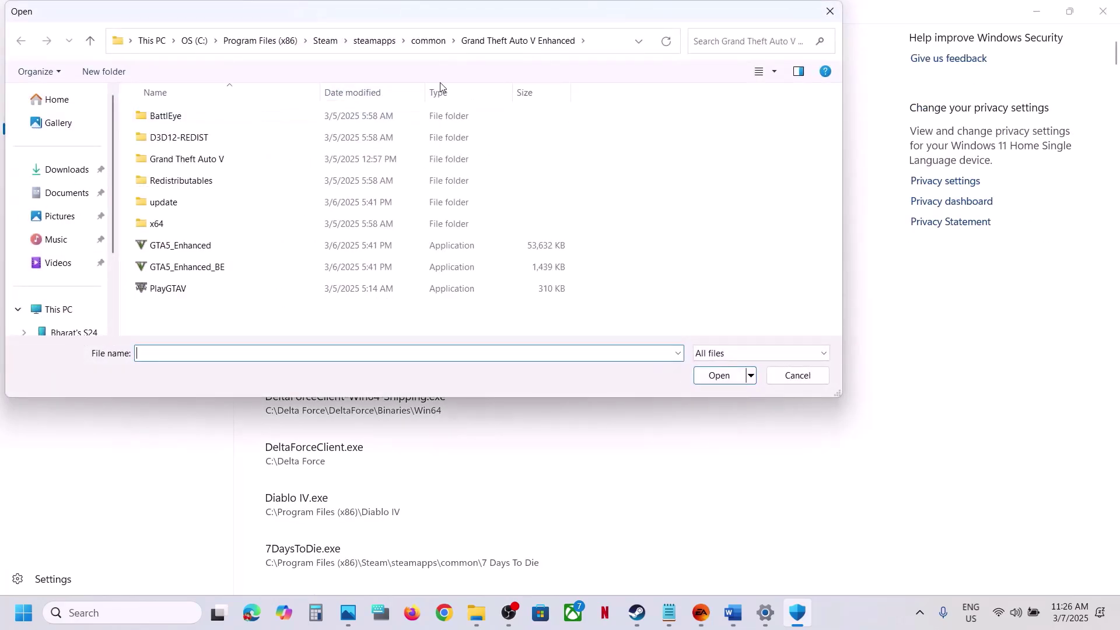
{"action": "left_click", "coordinate": [424, 50]}
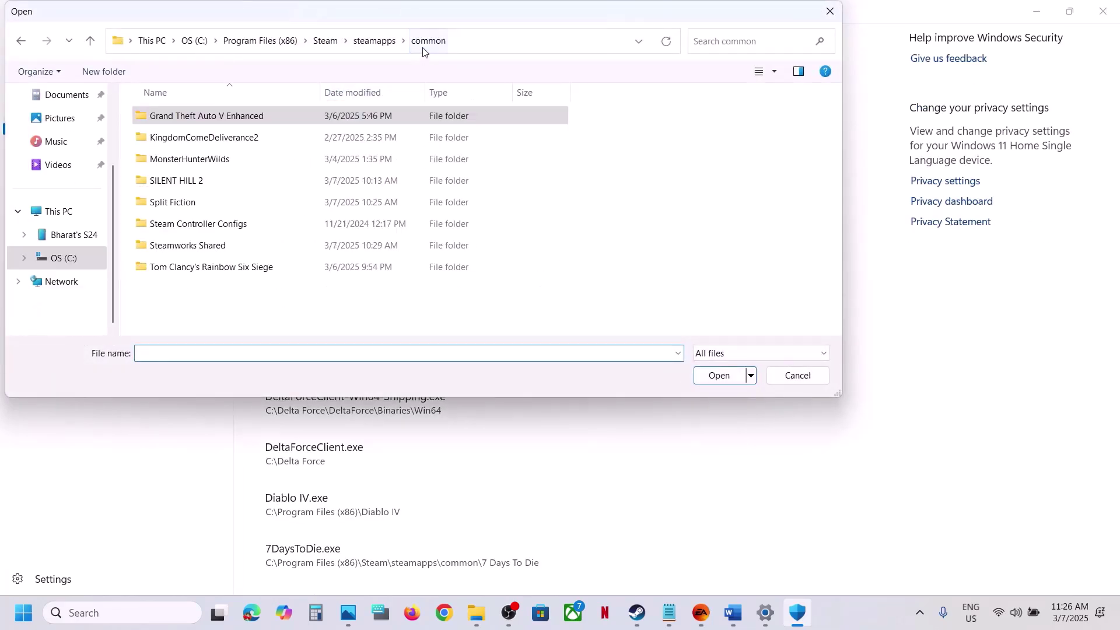
{"action": "double_click", "coordinate": [202, 208]}
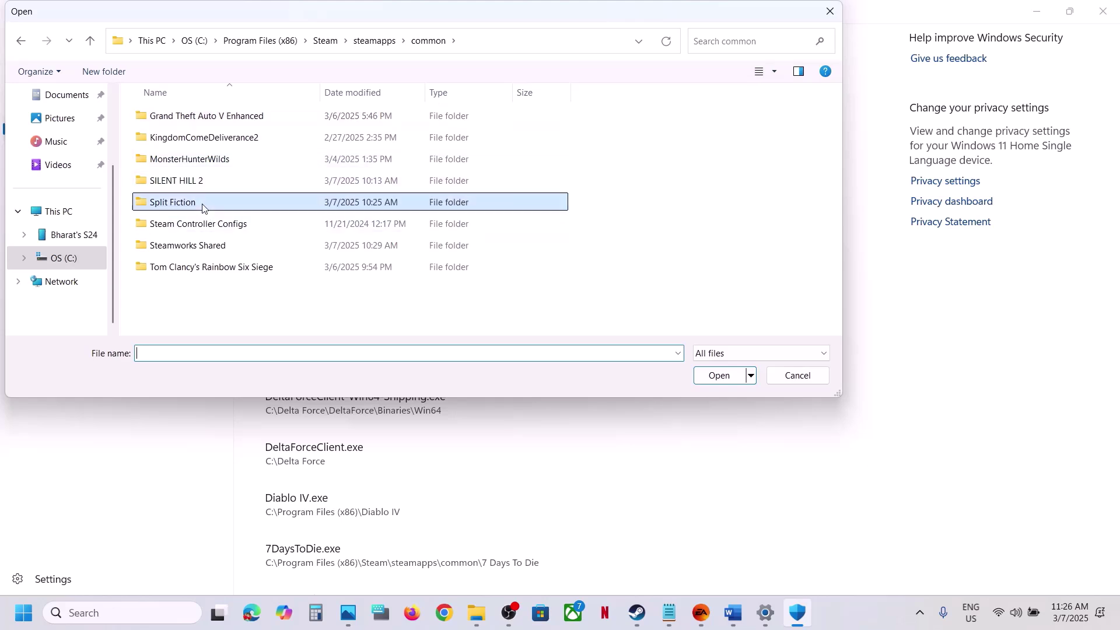
{"action": "double_click", "coordinate": [173, 140]}
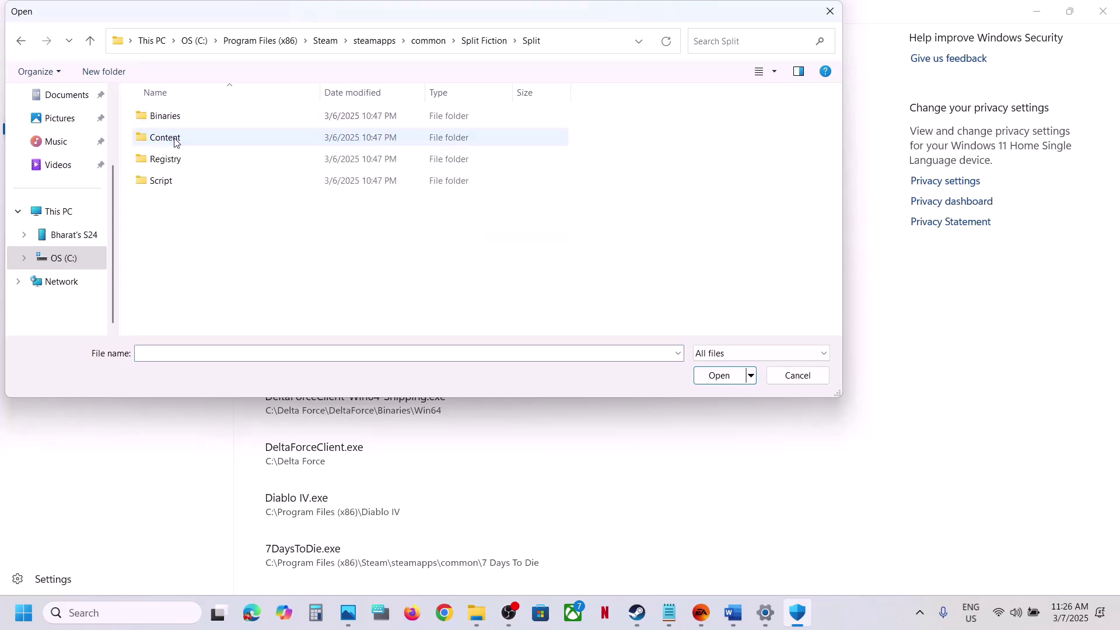
{"action": "double_click", "coordinate": [171, 121]}
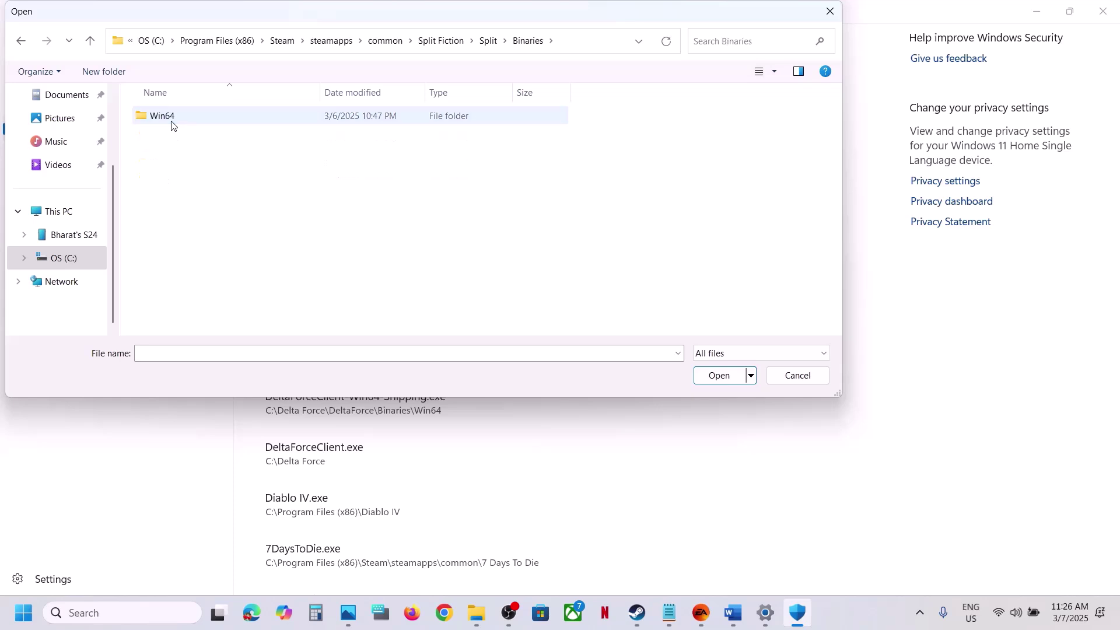
{"action": "double_click", "coordinate": [192, 125]}
{"action": "left_click", "coordinate": [174, 143]}
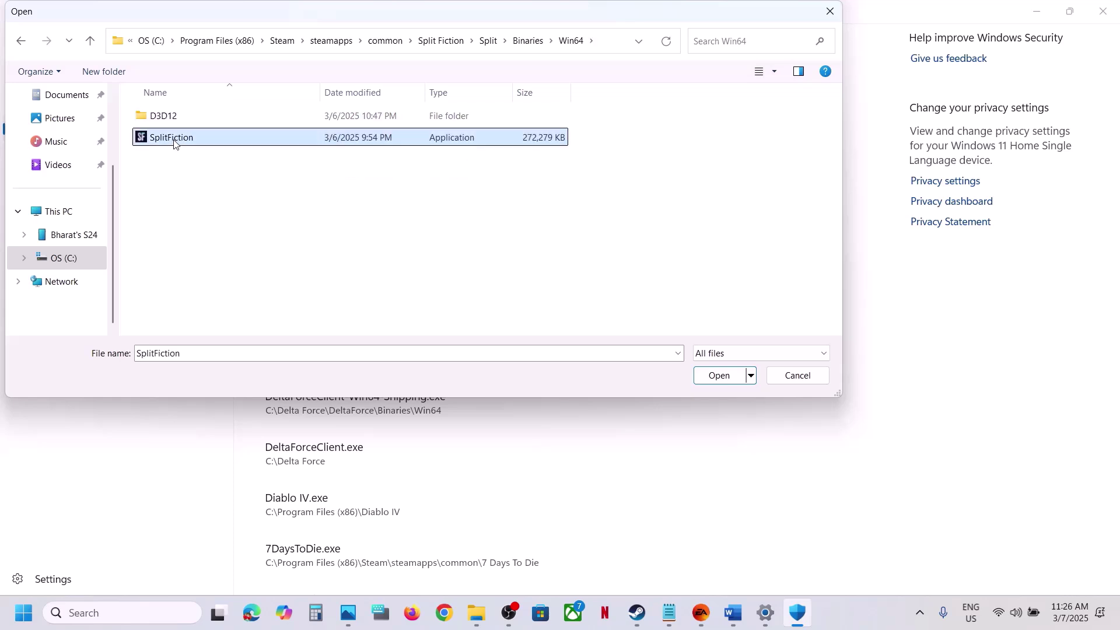
{"action": "left_click", "coordinate": [718, 376]}
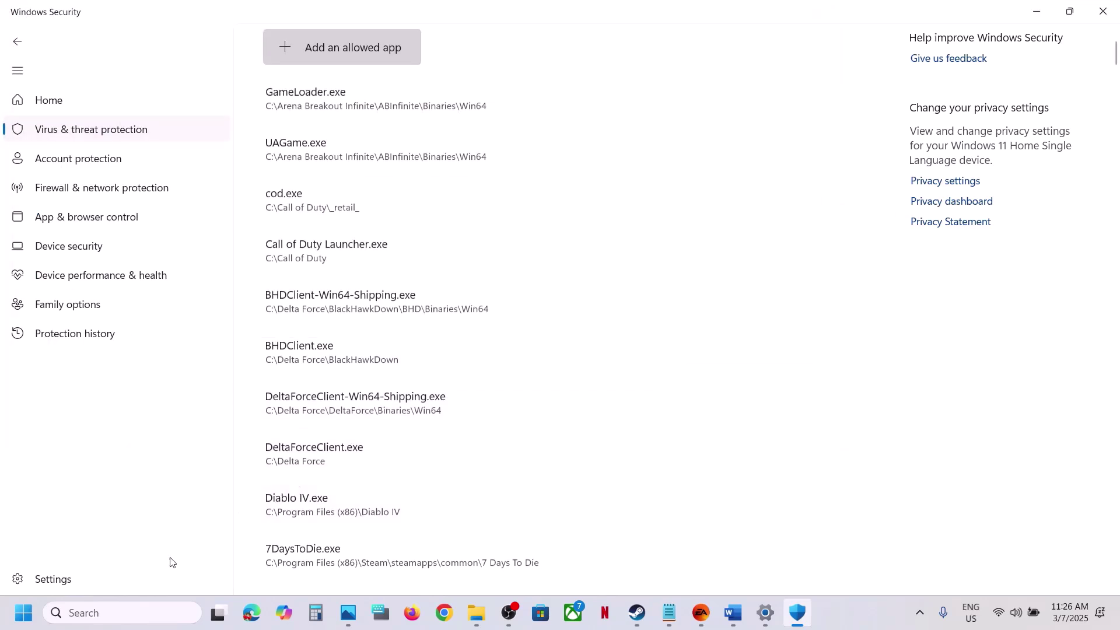
Open Control Panel's Windows Defender Firewall allowed apps page and unlock its settings for changes.
{"action": "left_click", "coordinate": [127, 609]}
{"action": "type", "text": "control"}
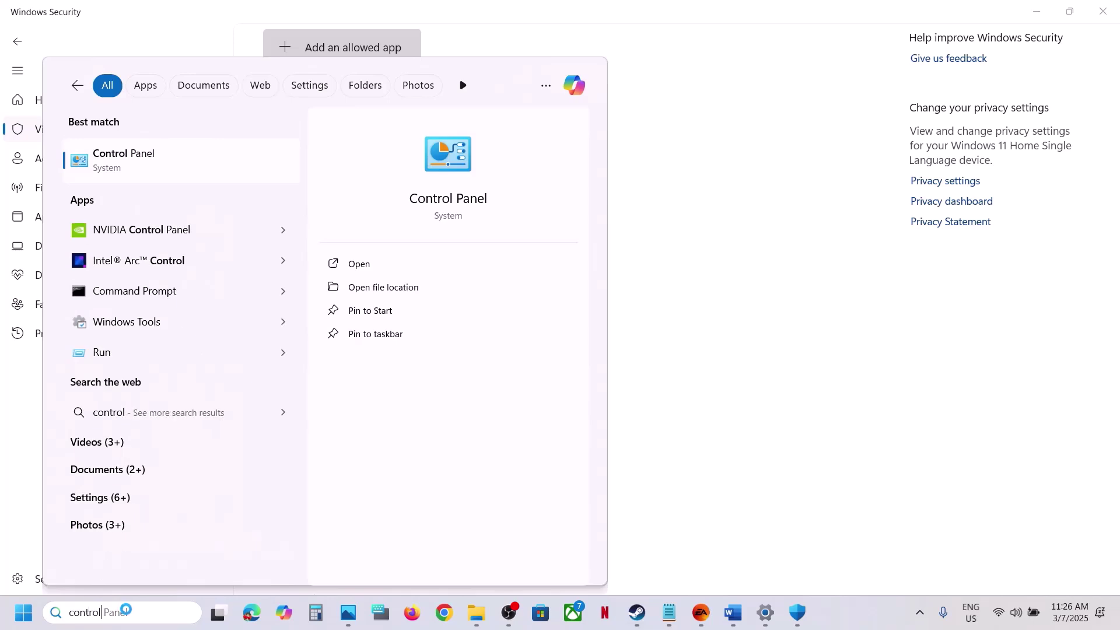
{"action": "key", "text": "Return"}
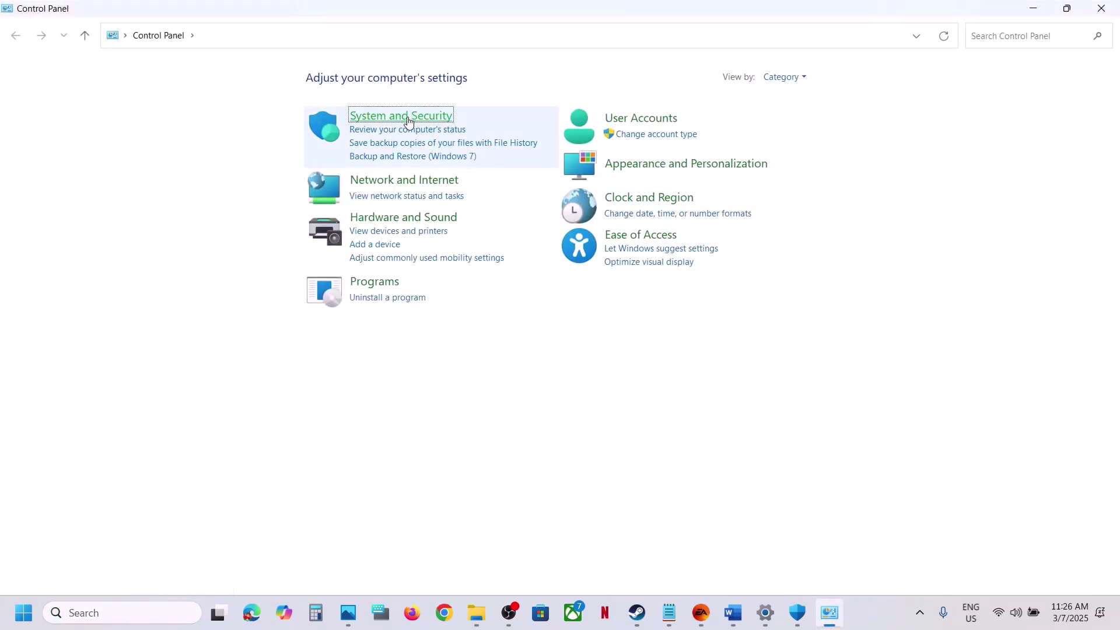
{"action": "left_click", "coordinate": [412, 117]}
{"action": "left_click", "coordinate": [273, 133]}
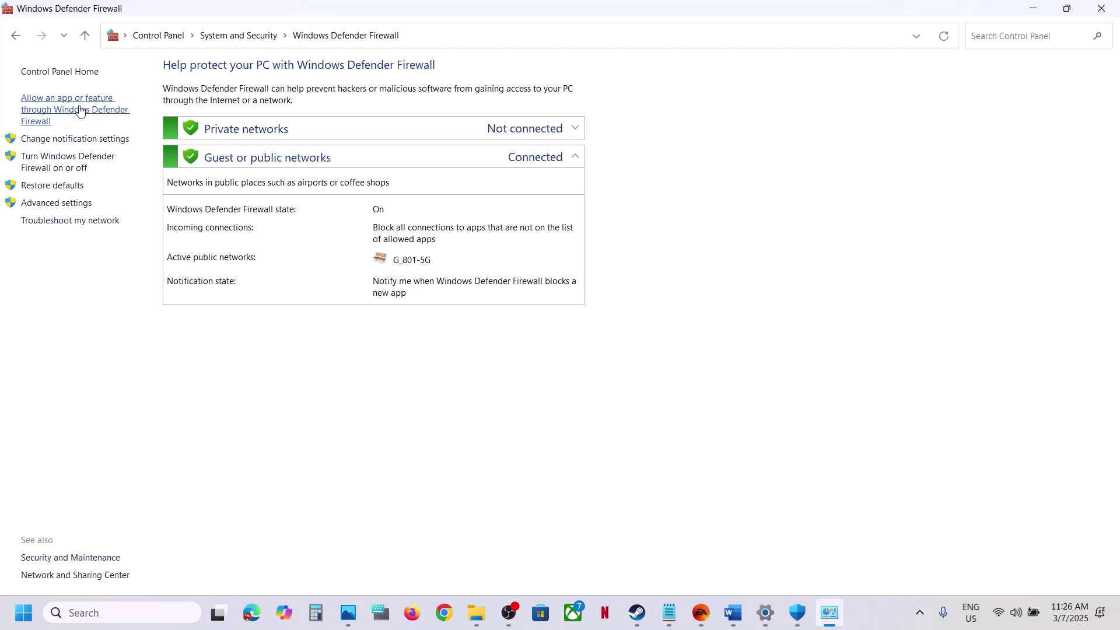
{"action": "left_click", "coordinate": [80, 110]}
{"action": "left_click", "coordinate": [717, 115]}
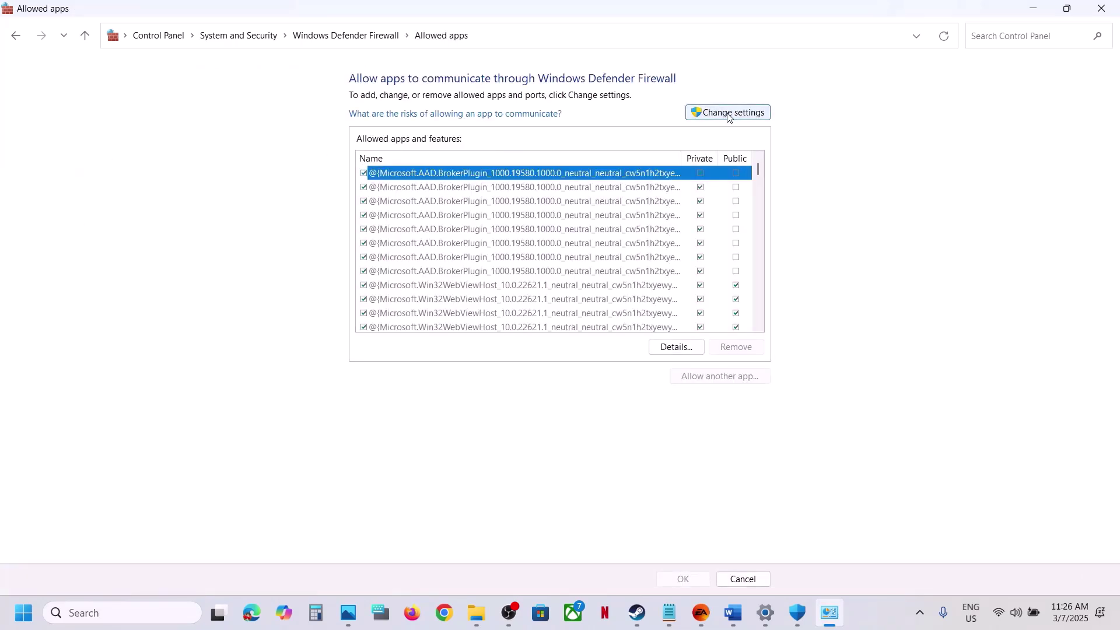
Try to add the SplitFiction application from Split Fiction\Split\Binaries\Win64 to the firewall's allowed apps.
{"action": "left_click", "coordinate": [748, 375]}
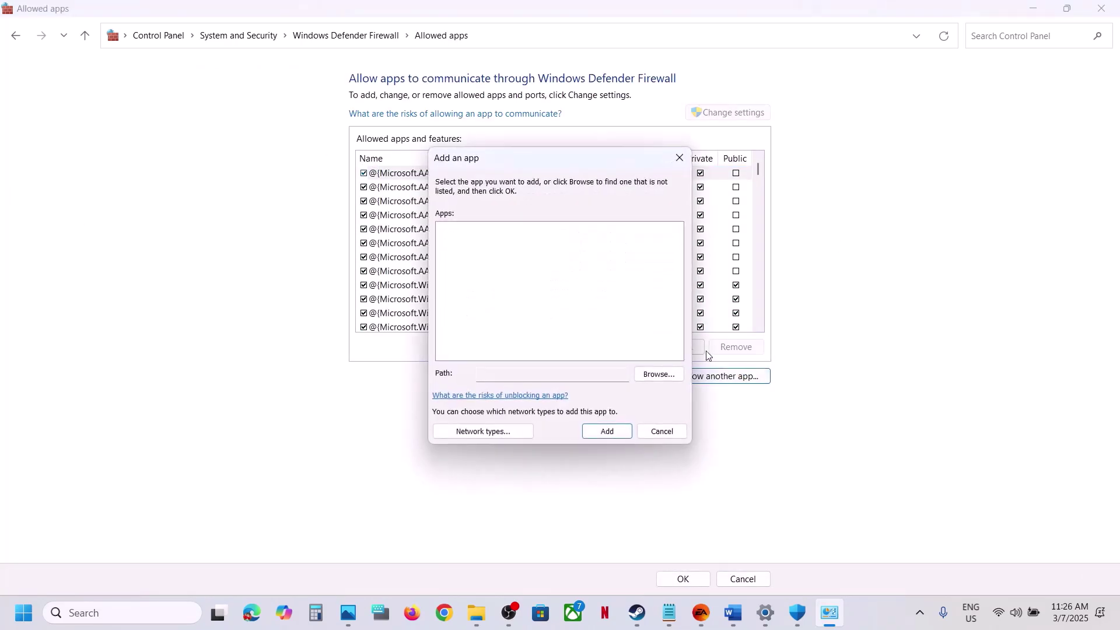
{"action": "left_click", "coordinate": [672, 373]}
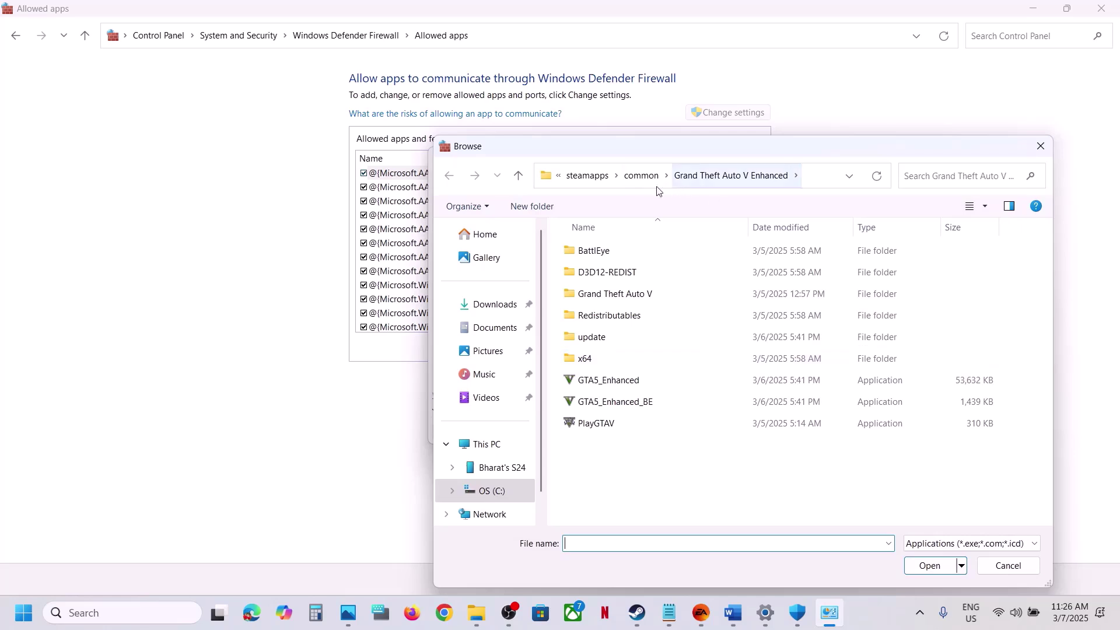
{"action": "left_click", "coordinate": [641, 175]}
{"action": "double_click", "coordinate": [596, 341]}
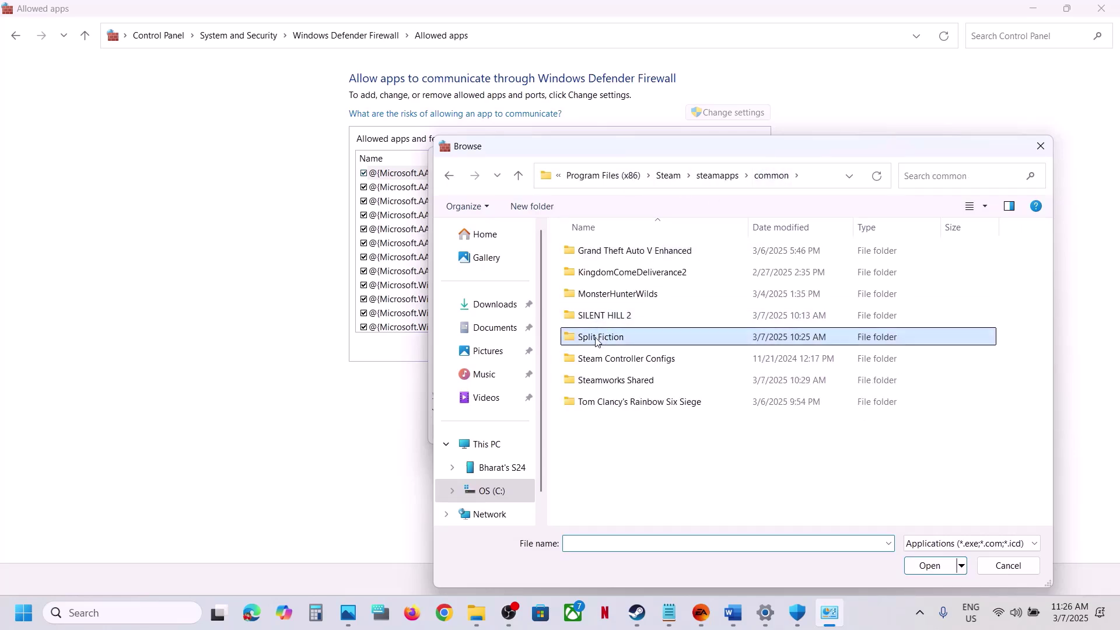
{"action": "double_click", "coordinate": [592, 275]}
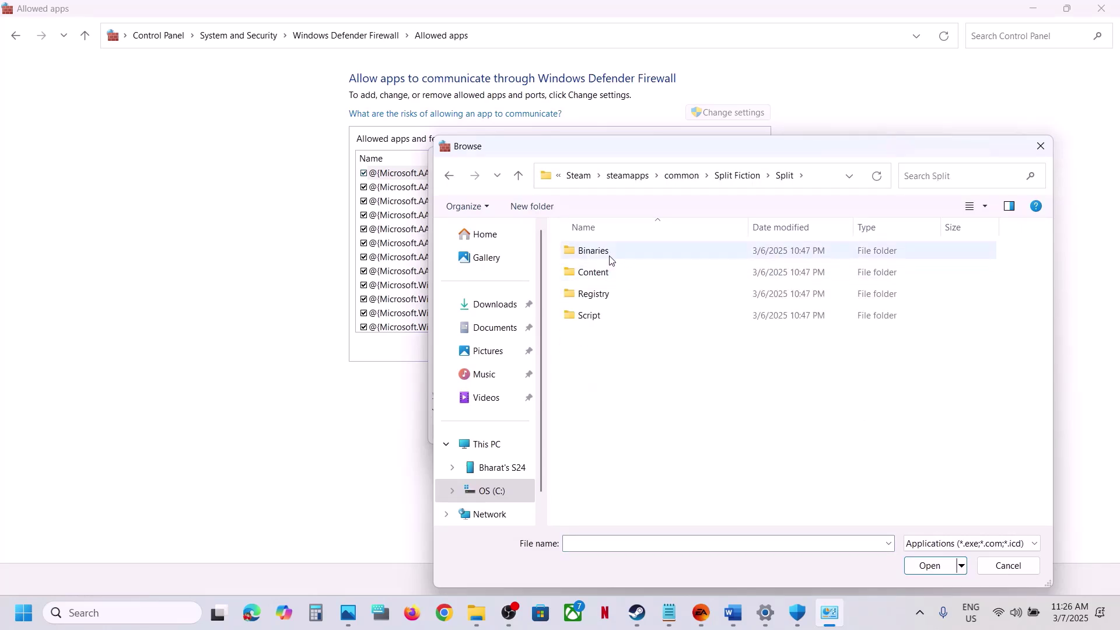
{"action": "double_click", "coordinate": [609, 256]}
{"action": "double_click", "coordinate": [610, 258]}
{"action": "left_click", "coordinate": [613, 274]}
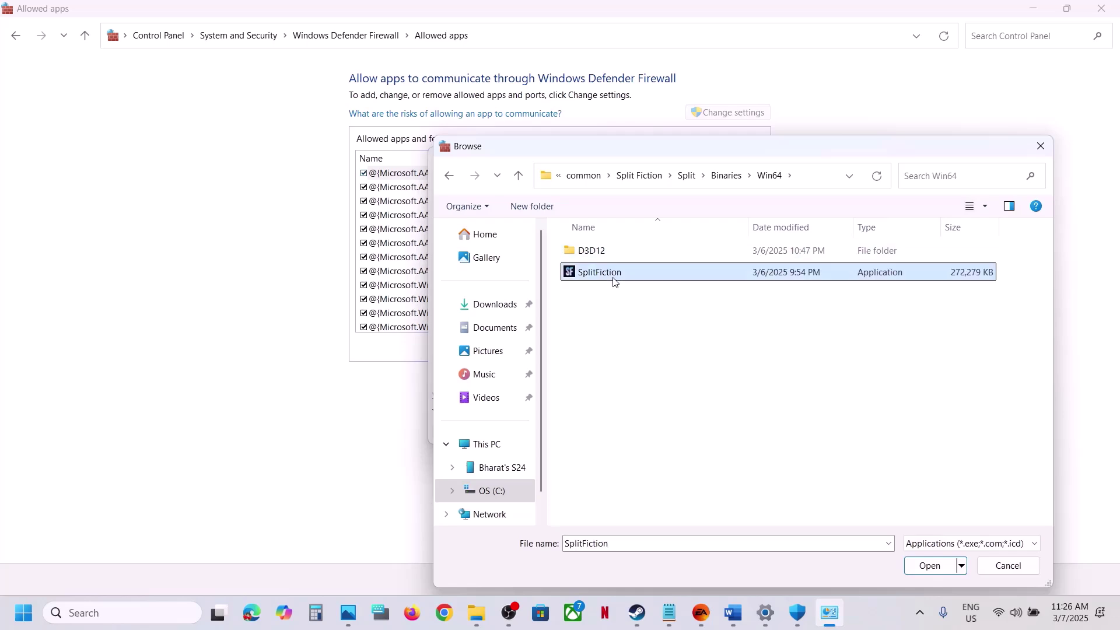
{"action": "left_click", "coordinate": [930, 566]}
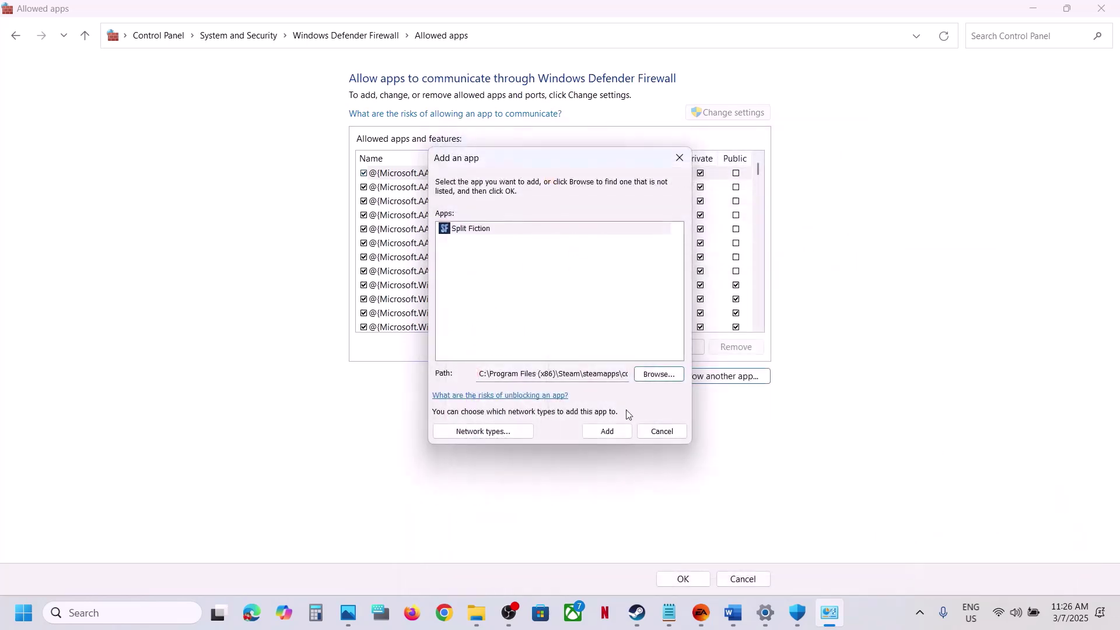
{"action": "left_click", "coordinate": [608, 436]}
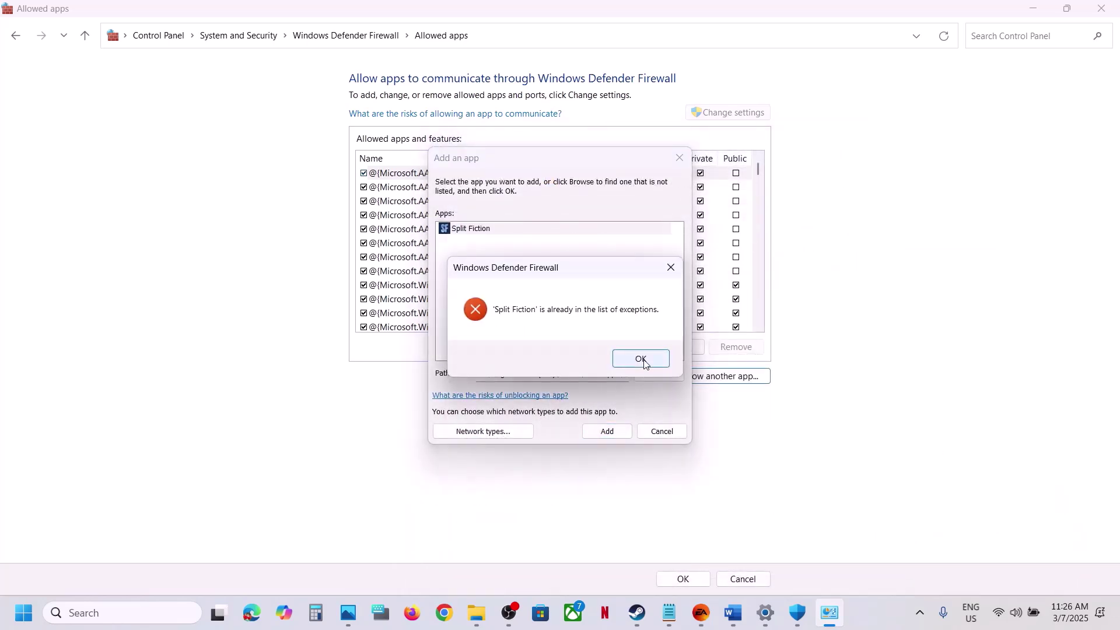
{"action": "left_click", "coordinate": [642, 359]}
{"action": "left_click", "coordinate": [665, 434]}
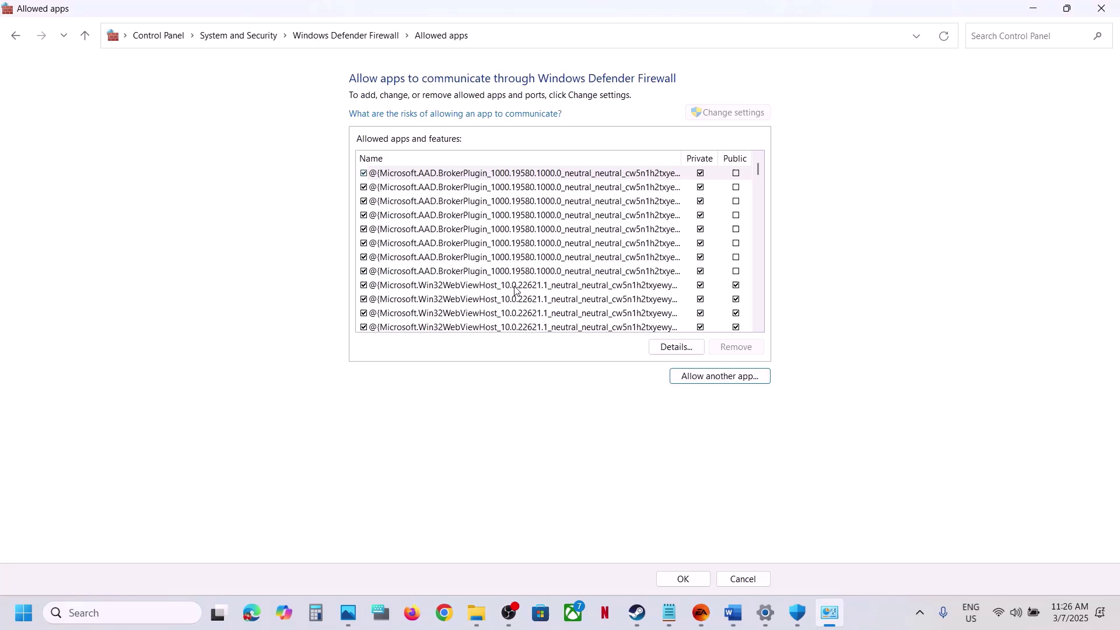
Find Split Fiction in the firewall's allowed apps list and select its entry to check the Private and Public permissions.
{"action": "left_click", "coordinate": [482, 284]}
{"action": "key", "text": "s"}
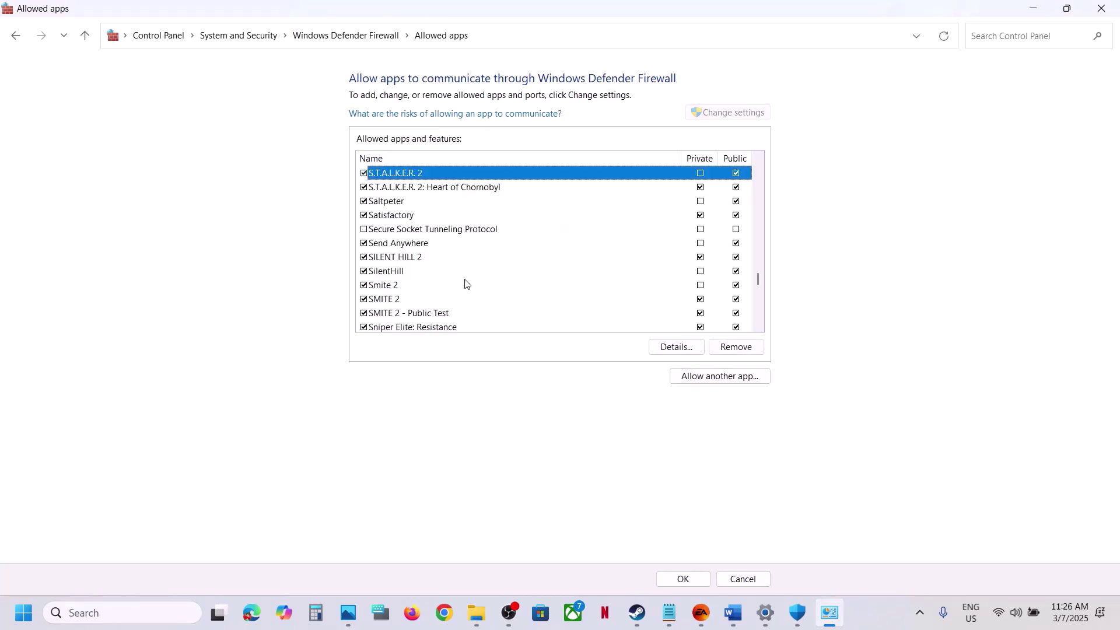
{"action": "left_click", "coordinate": [759, 328]}
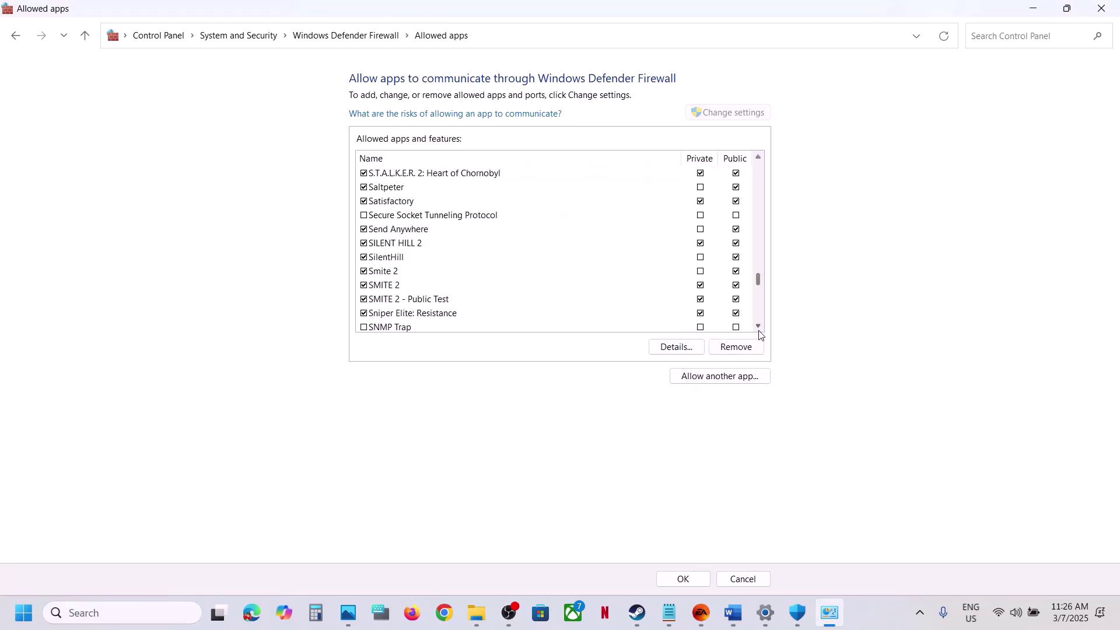
{"action": "left_click", "coordinate": [759, 327]}
{"action": "left_click", "coordinate": [759, 328]}
{"action": "left_click", "coordinate": [759, 329]}
{"action": "left_click", "coordinate": [759, 329]}
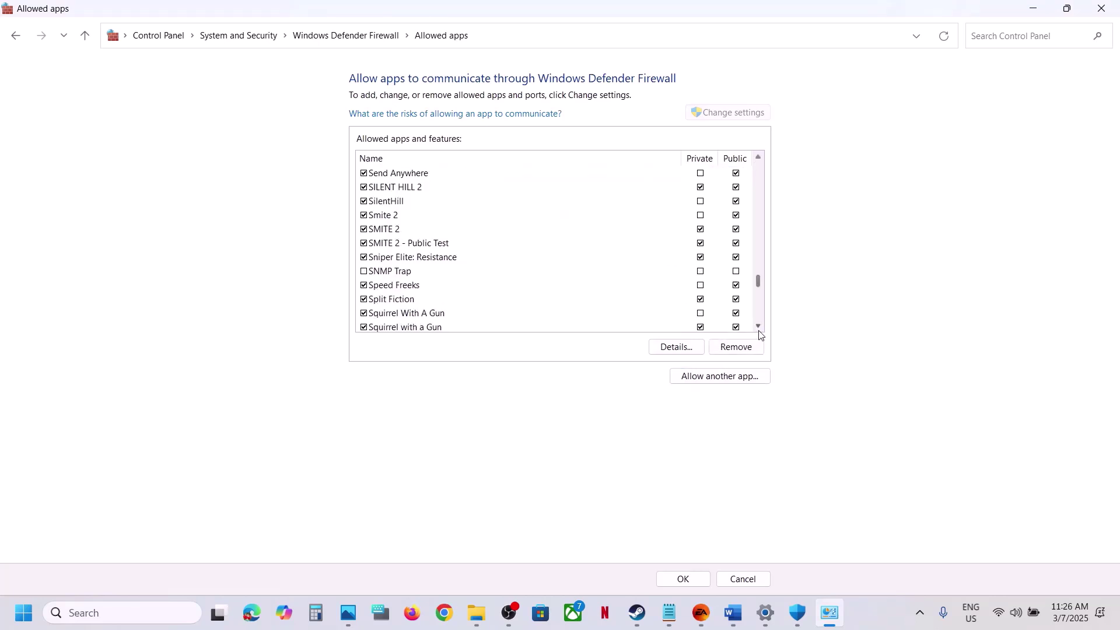
{"action": "left_click", "coordinate": [380, 300]}
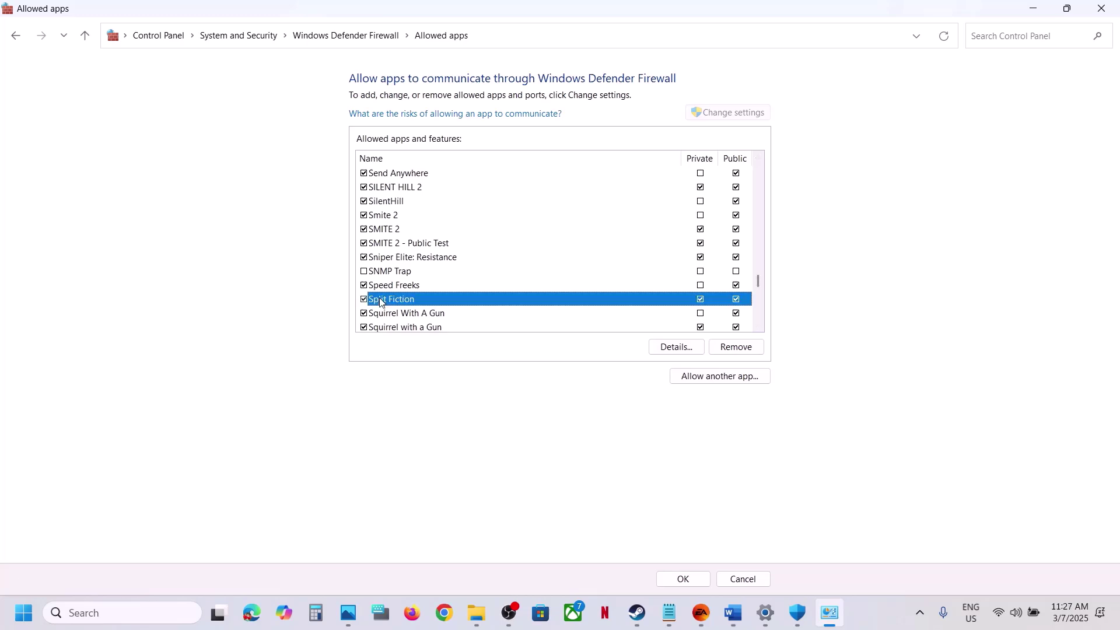
Close the firewall, Windows Security and Settings windows, and highlight Step 6's "Verify the game files." in the Word document.
{"action": "left_click", "coordinate": [1102, 9]}
{"action": "left_click", "coordinate": [1102, 10]}
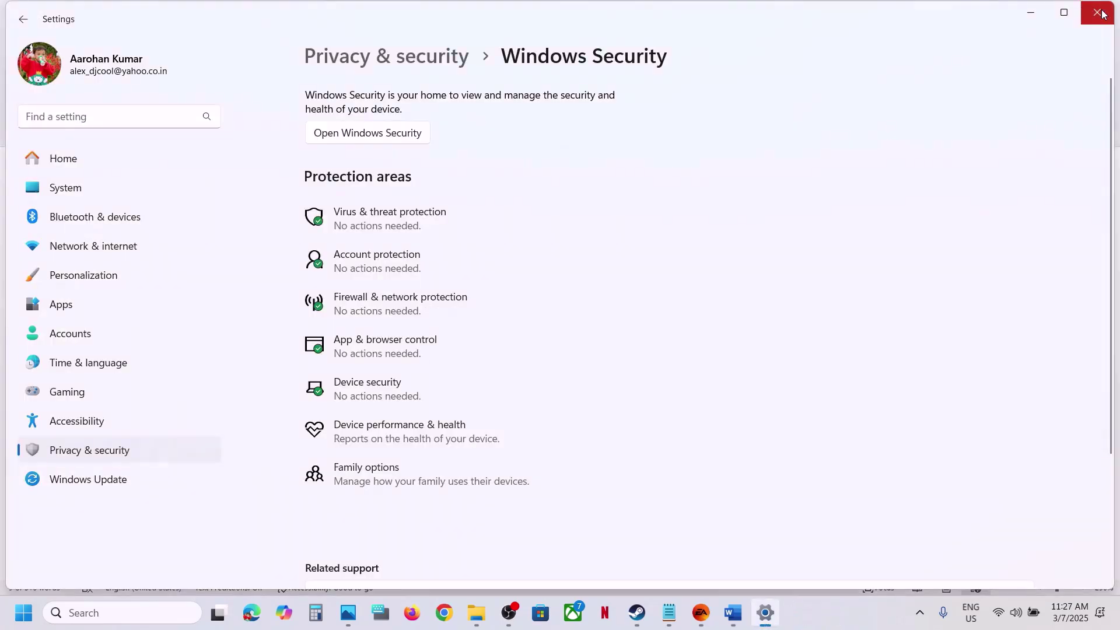
{"action": "left_click", "coordinate": [1104, 9]}
{"action": "scroll", "coordinate": [453, 388], "scroll_direction": "down", "scroll_amount": 1}
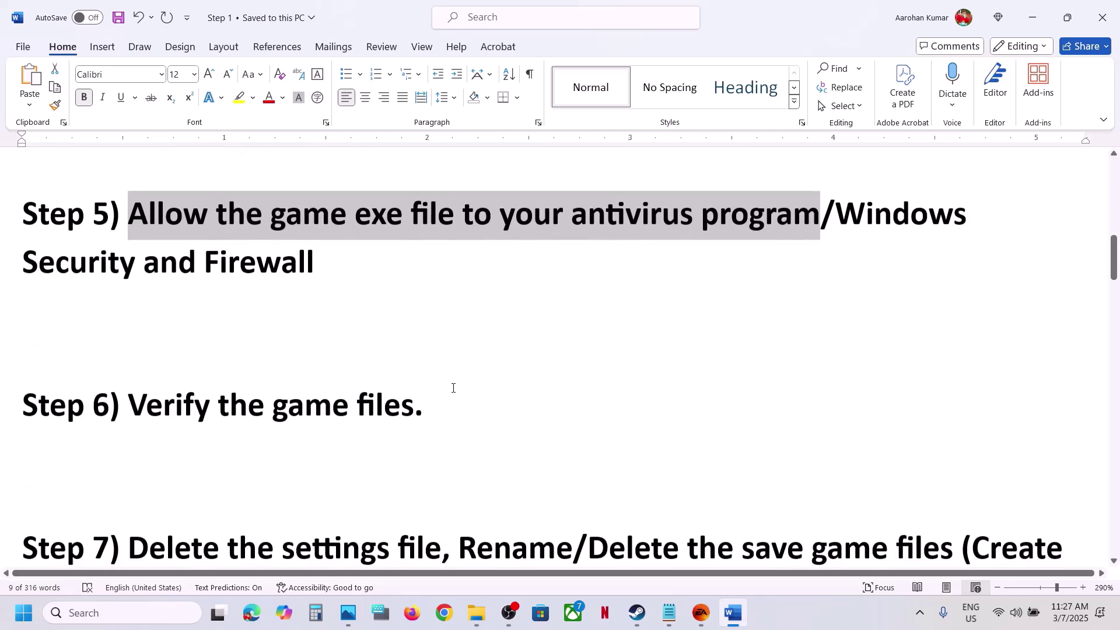
{"action": "left_click_drag", "start_coordinate": [131, 428], "coordinate": [461, 421]}
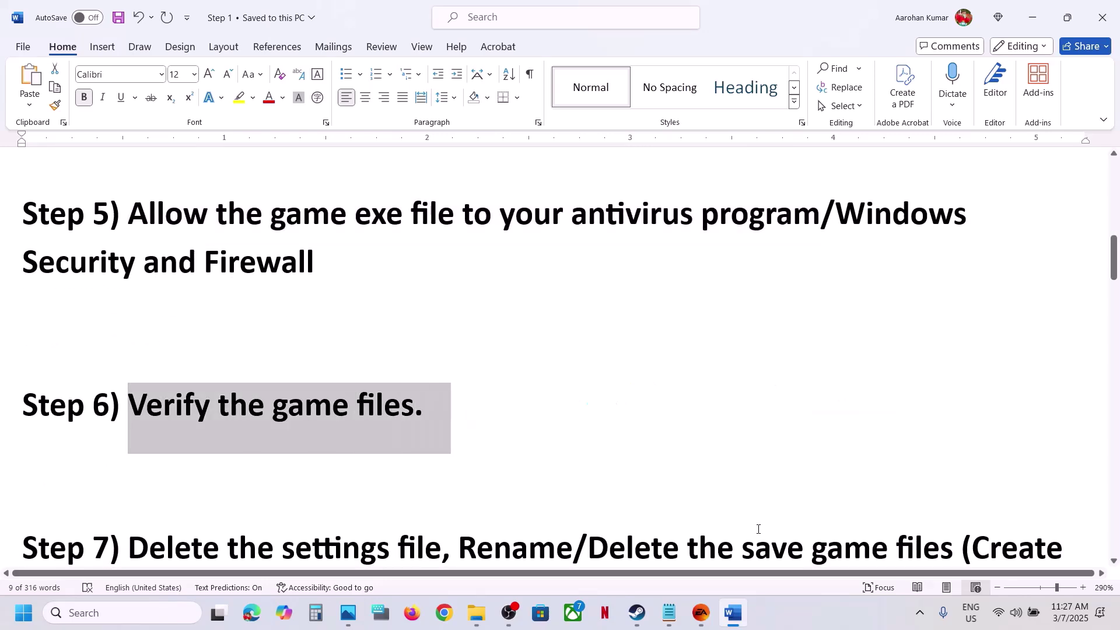
Switch to Steam and view the file integrity verification option in Split Fiction's Installed Files properties.
{"action": "left_click", "coordinate": [636, 614]}
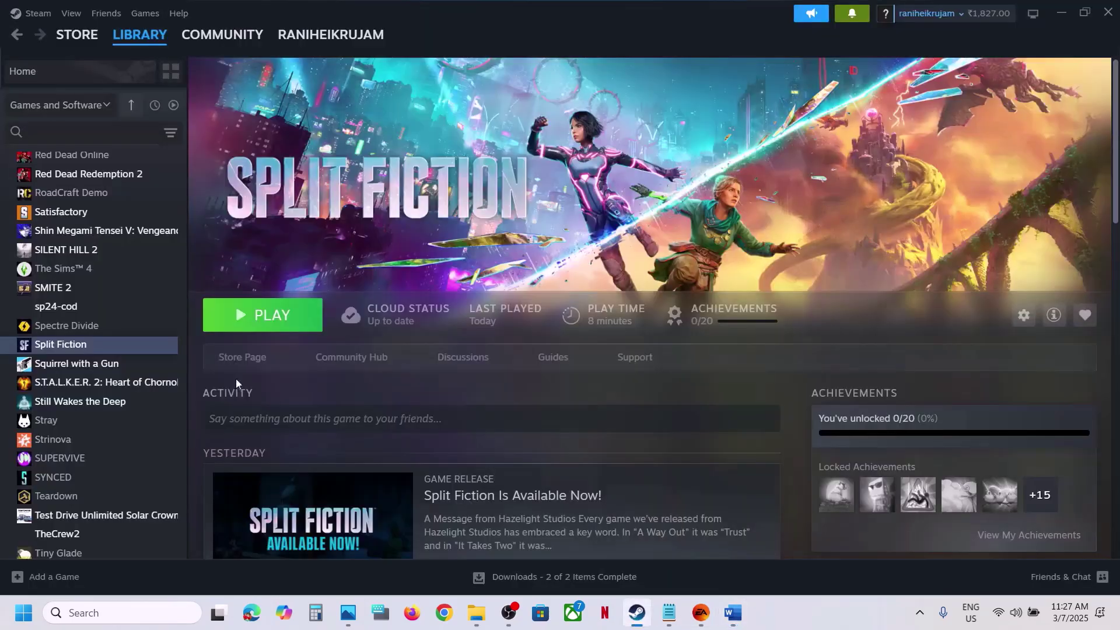
{"action": "right_click", "coordinate": [130, 350]}
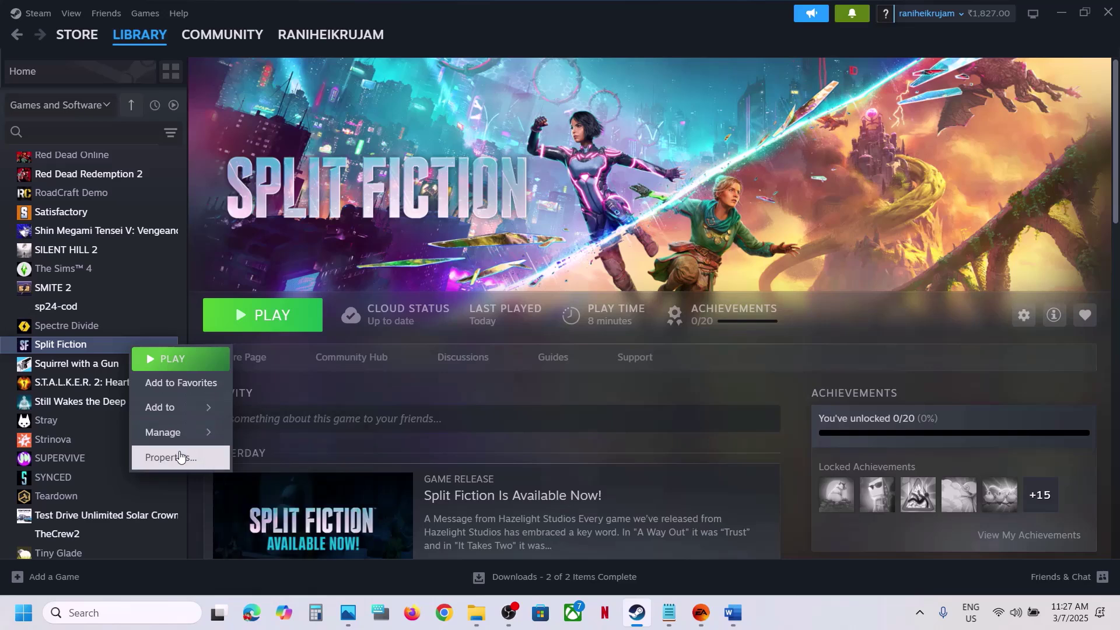
{"action": "left_click", "coordinate": [175, 458]}
{"action": "left_click", "coordinate": [322, 204]}
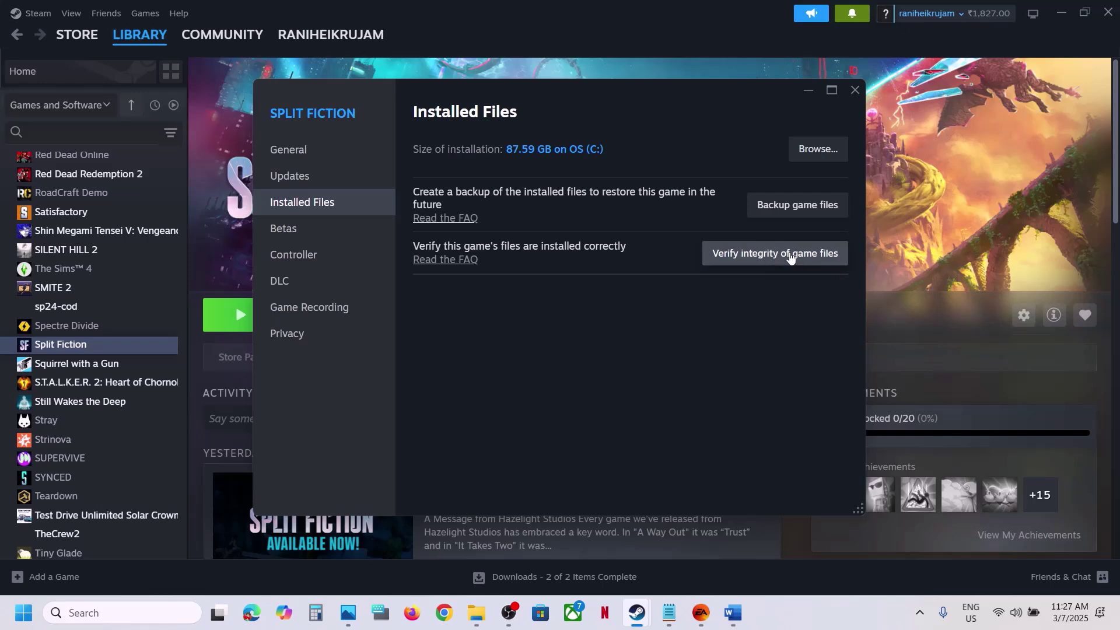
{"action": "left_click", "coordinate": [856, 90]}
Switch to the EA app and view the Repair option among The Sims 4's game options in the library.
{"action": "left_click", "coordinate": [709, 627]}
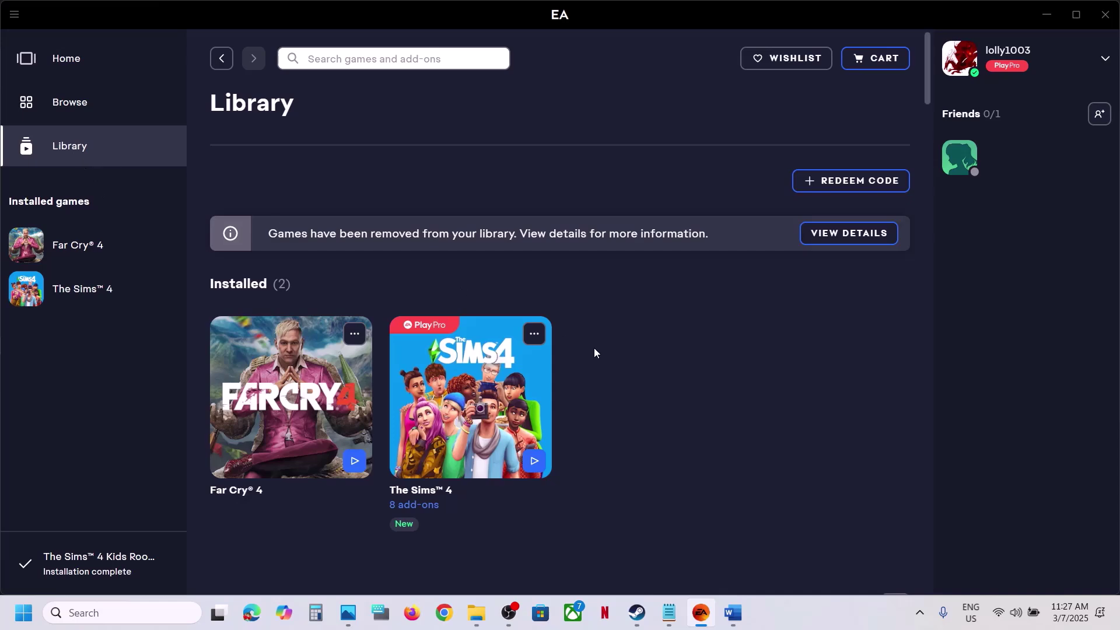
{"action": "left_click", "coordinate": [535, 328]}
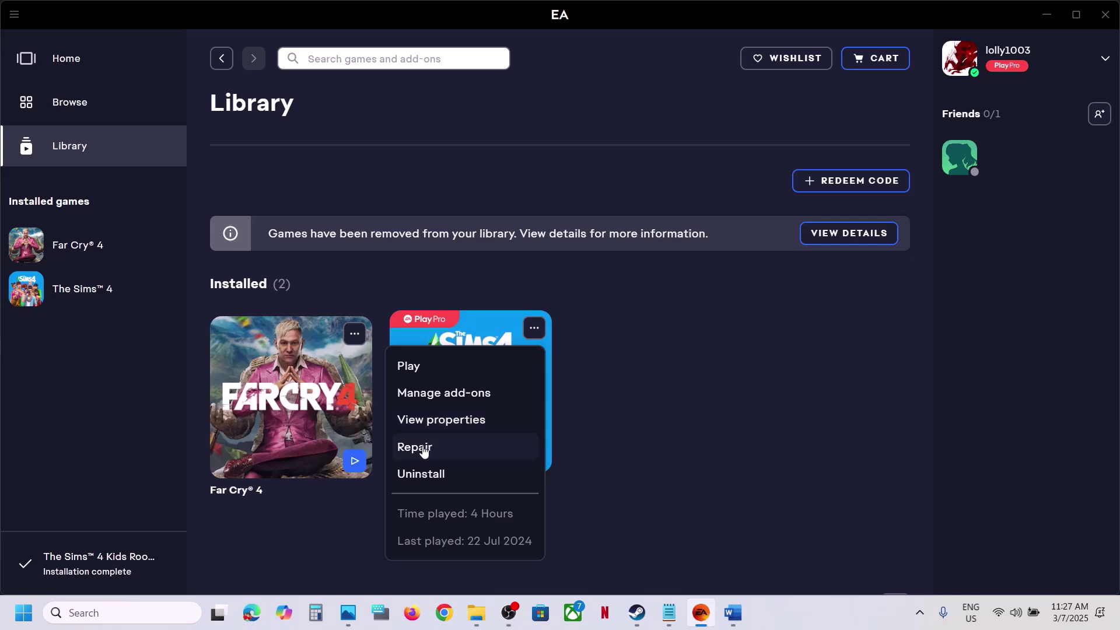
{"action": "left_click", "coordinate": [622, 418]}
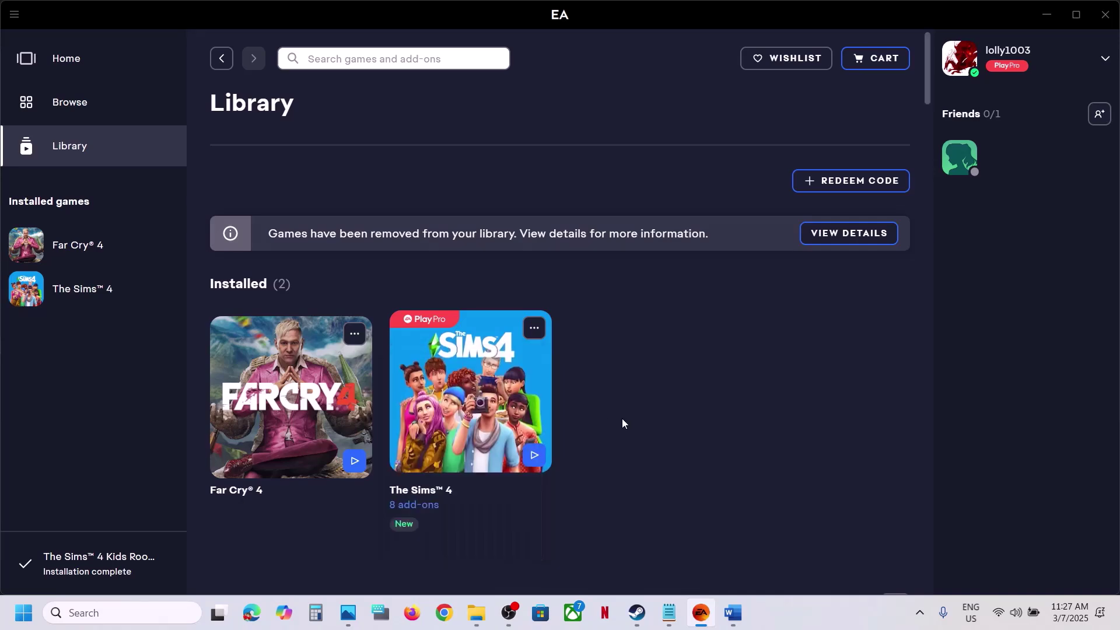
Return to the Word document and display Step 7 about deleting the settings file and renaming or deleting save files.
{"action": "left_click", "coordinate": [631, 616]}
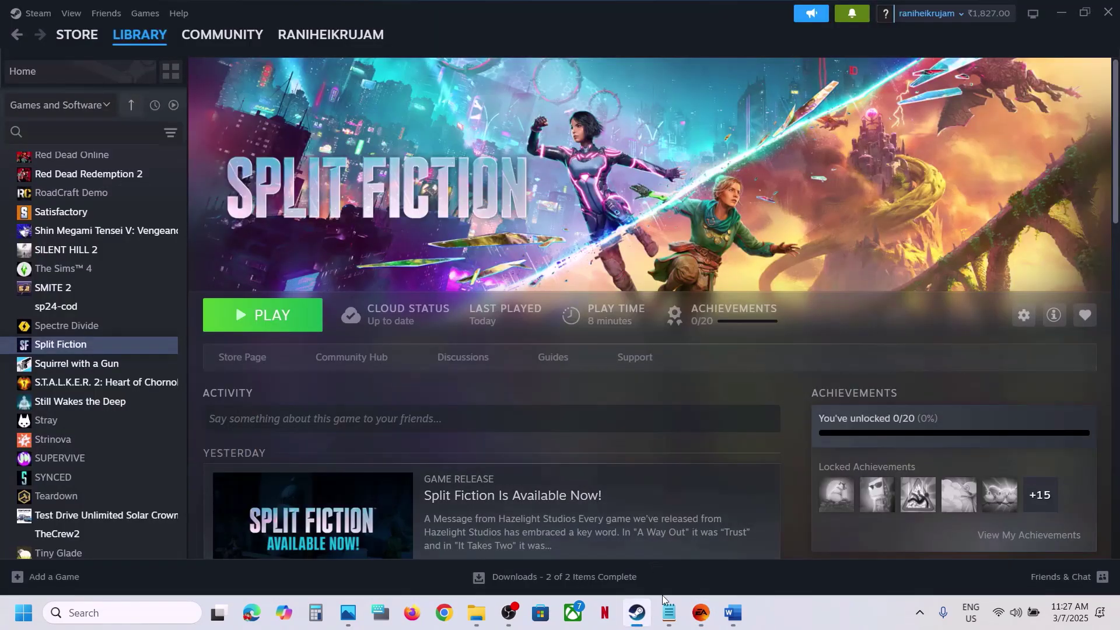
{"action": "left_click", "coordinate": [731, 615]}
{"action": "scroll", "coordinate": [468, 414], "scroll_direction": "down", "scroll_amount": 2}
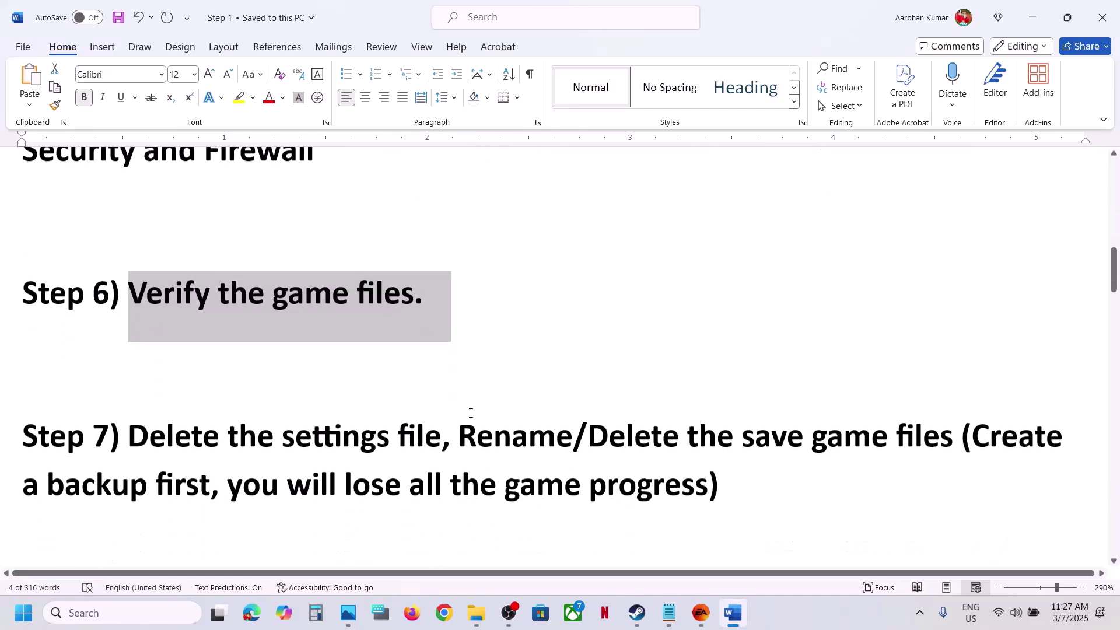
Highlight Step 7's "Delete the settings file" and switch to File Explorer, opening the user's profile folder in C:\Users.
{"action": "left_click_drag", "start_coordinate": [145, 435], "coordinate": [439, 437]}
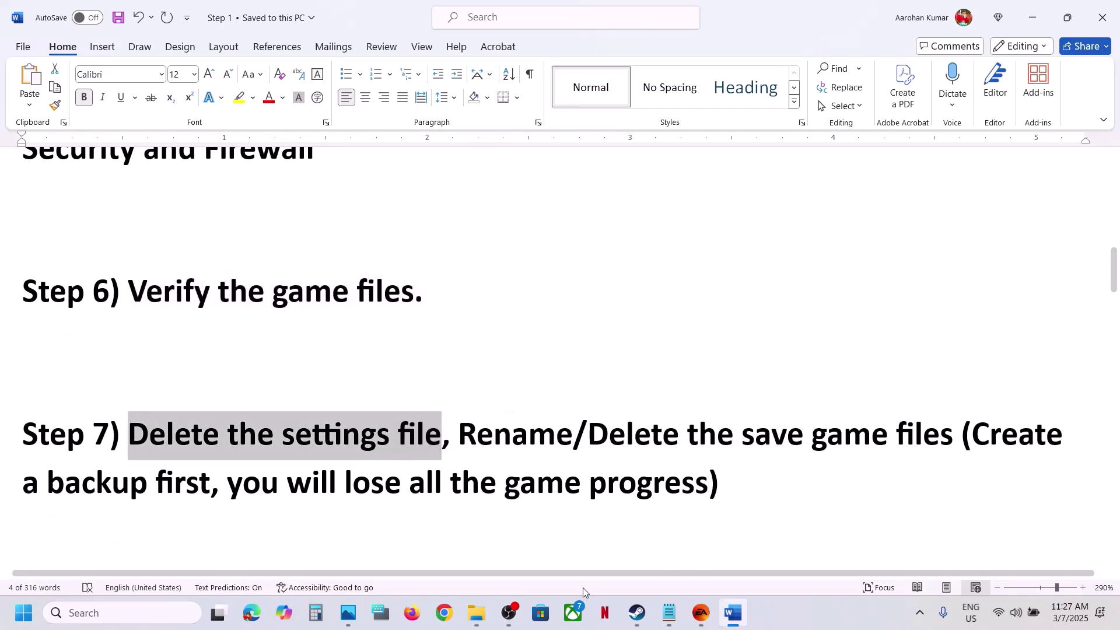
{"action": "left_click", "coordinate": [477, 617]}
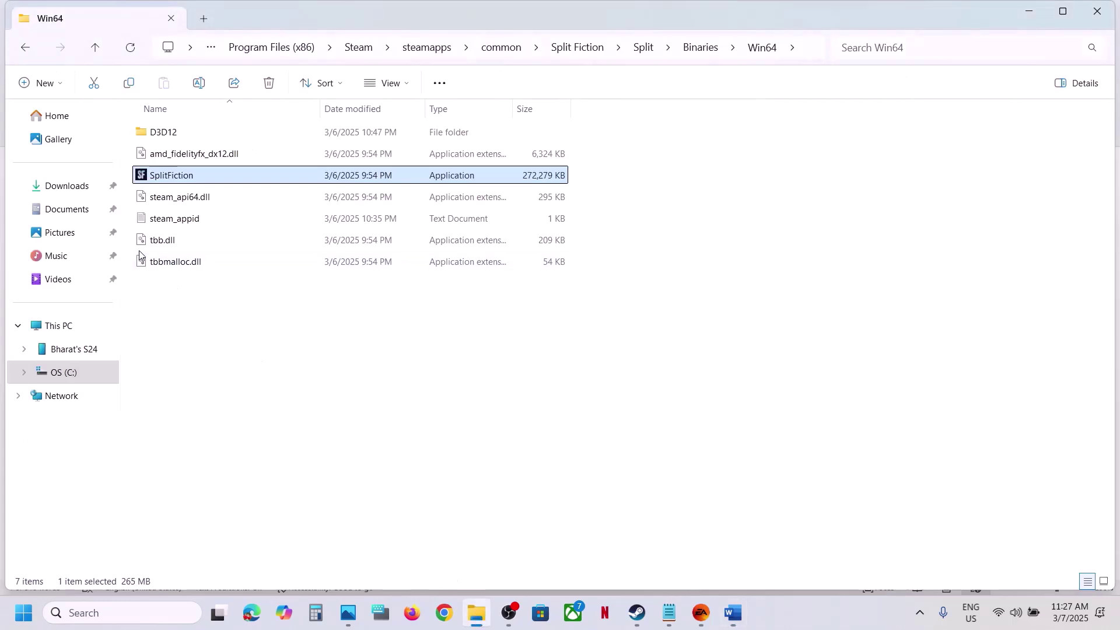
{"action": "left_click", "coordinate": [76, 320]}
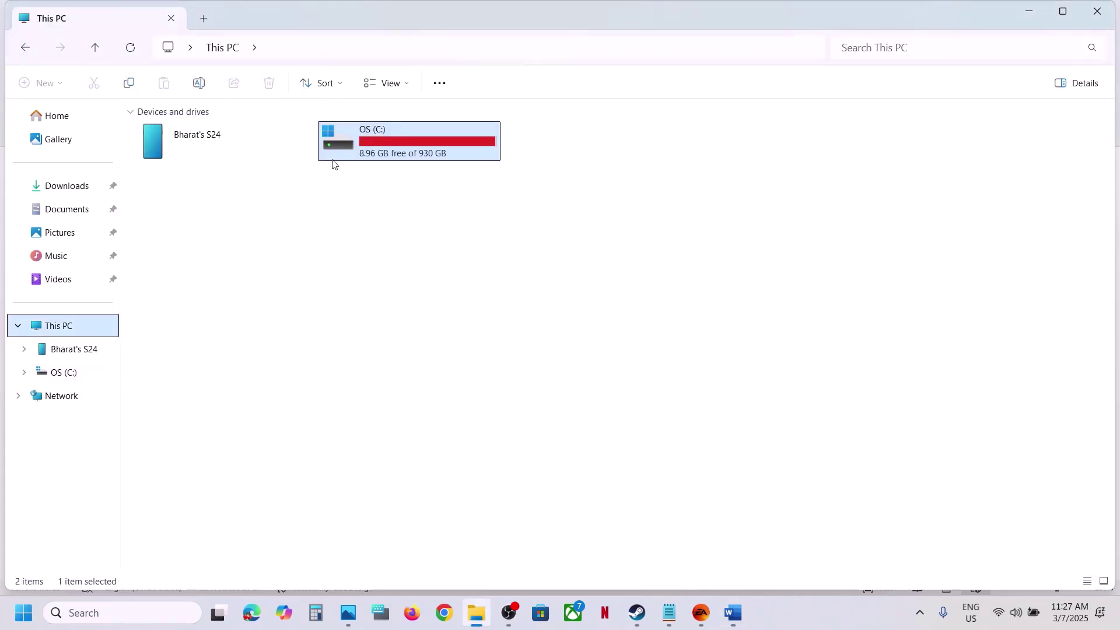
{"action": "double_click", "coordinate": [333, 161]}
{"action": "left_click", "coordinate": [200, 393]}
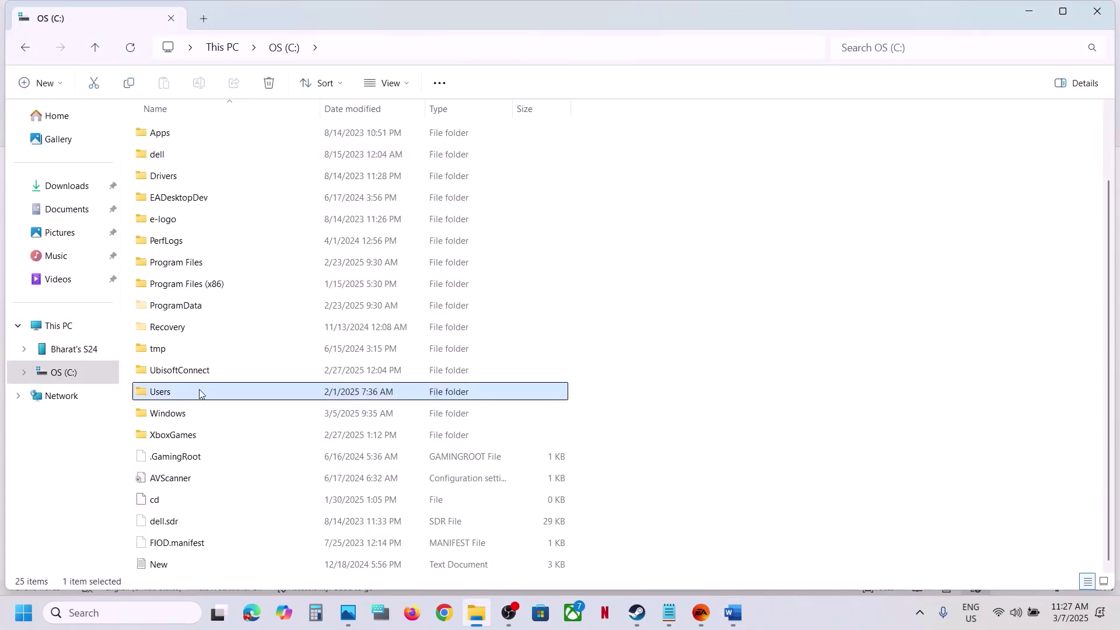
{"action": "double_click", "coordinate": [200, 393]}
{"action": "left_click", "coordinate": [165, 140]}
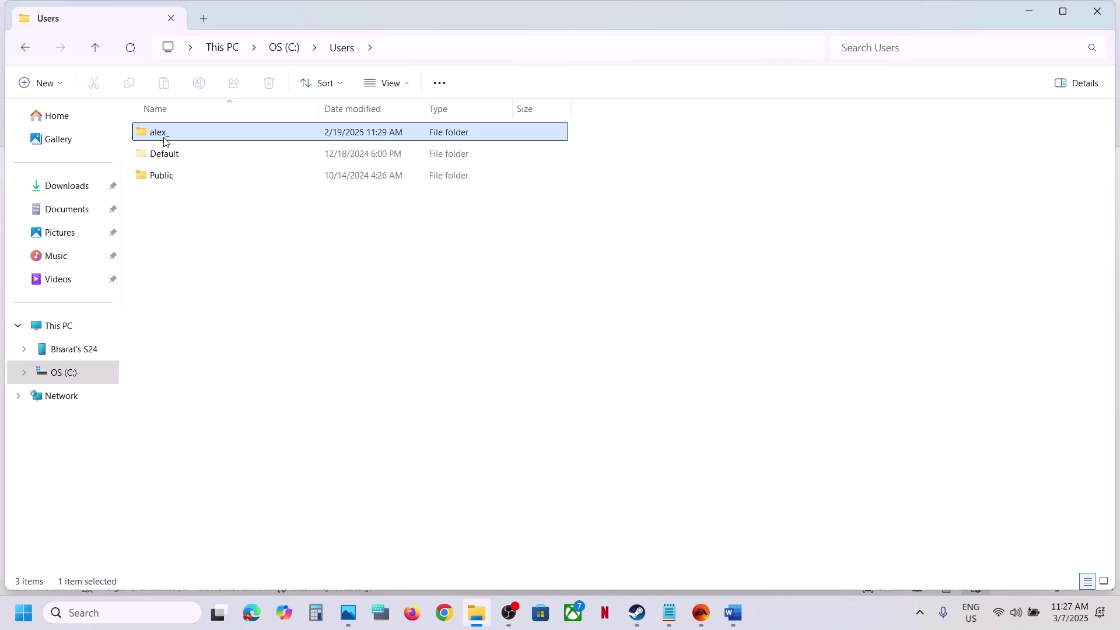
{"action": "double_click", "coordinate": [200, 139]}
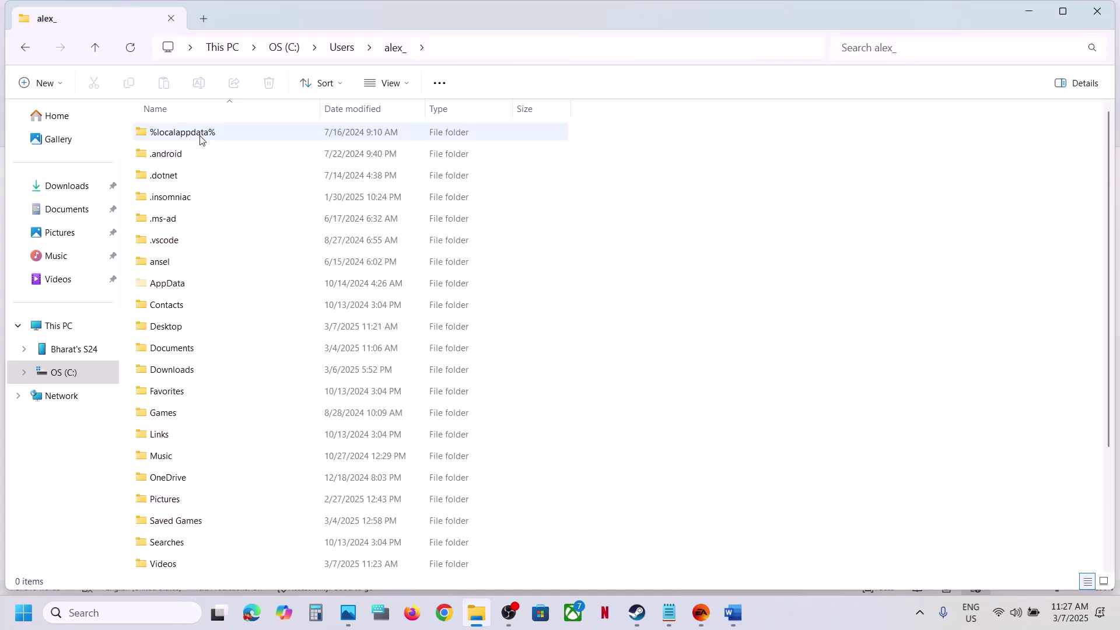
Select the AppData folder and view the Hidden items display option in File Explorer.
{"action": "left_click", "coordinate": [206, 283]}
{"action": "left_click", "coordinate": [408, 85]}
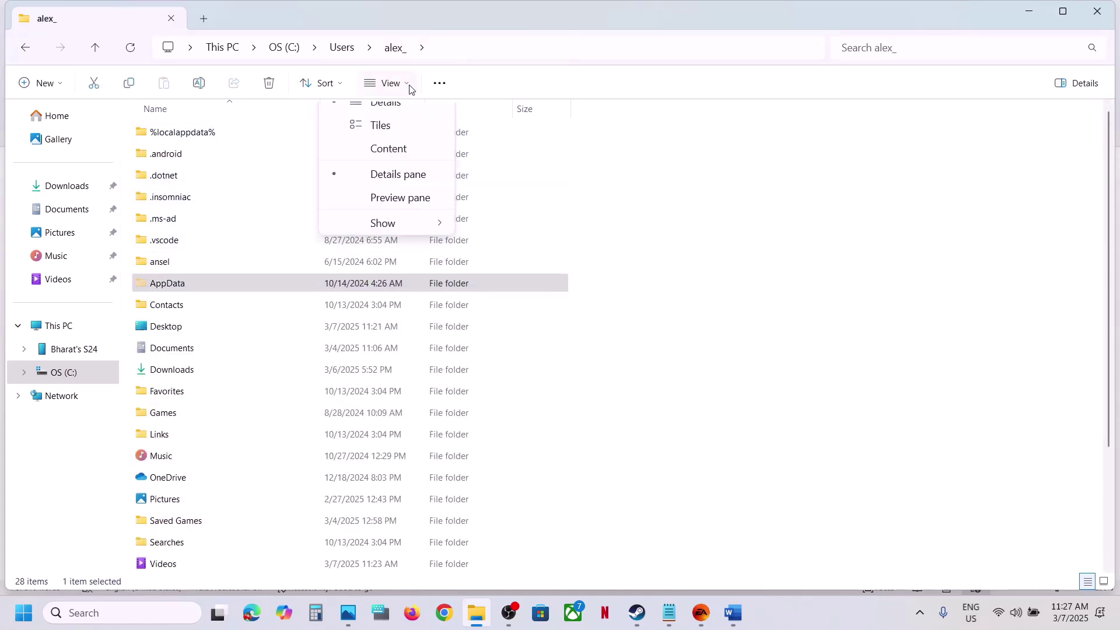
{"action": "left_click", "coordinate": [405, 362]}
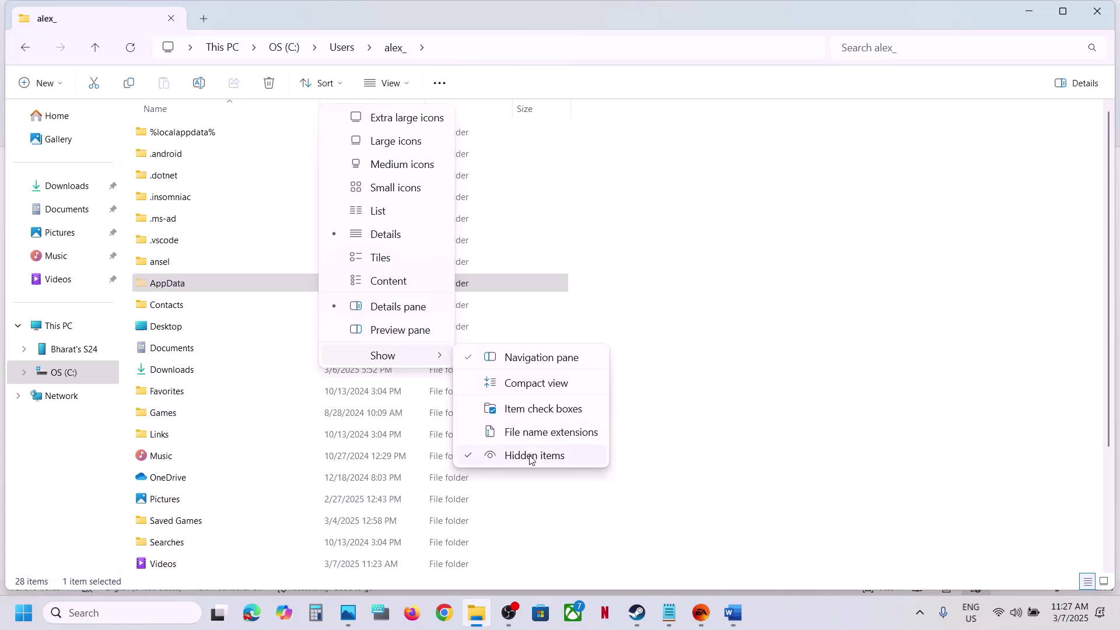
Open the SplitFiction folder inside AppData\Local.
{"action": "double_click", "coordinate": [181, 286]}
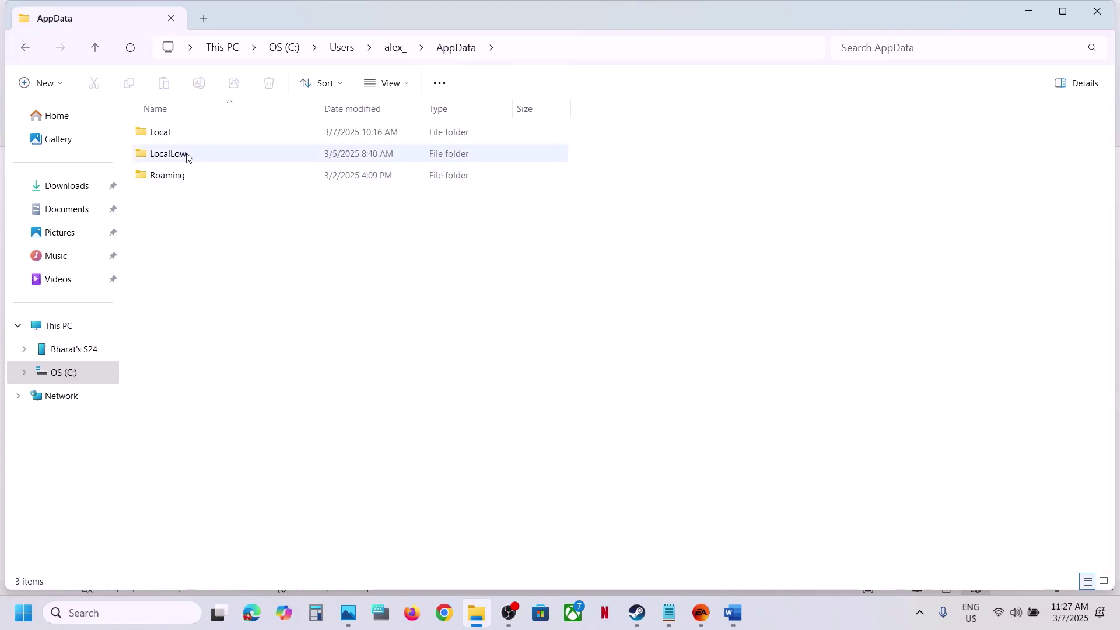
{"action": "double_click", "coordinate": [169, 134]}
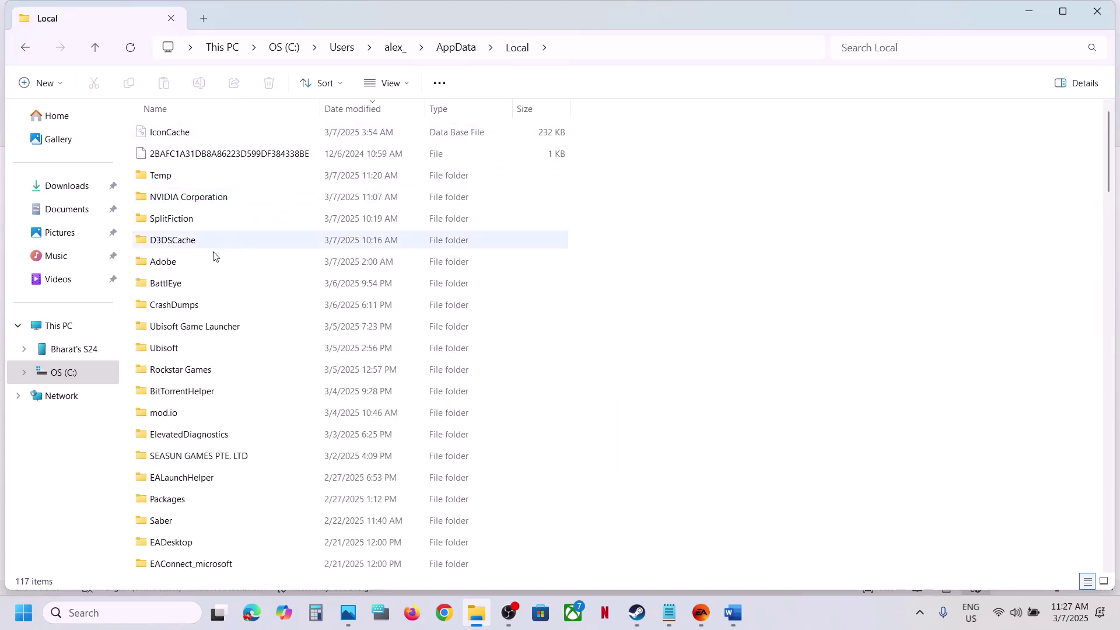
{"action": "left_click", "coordinate": [188, 221]}
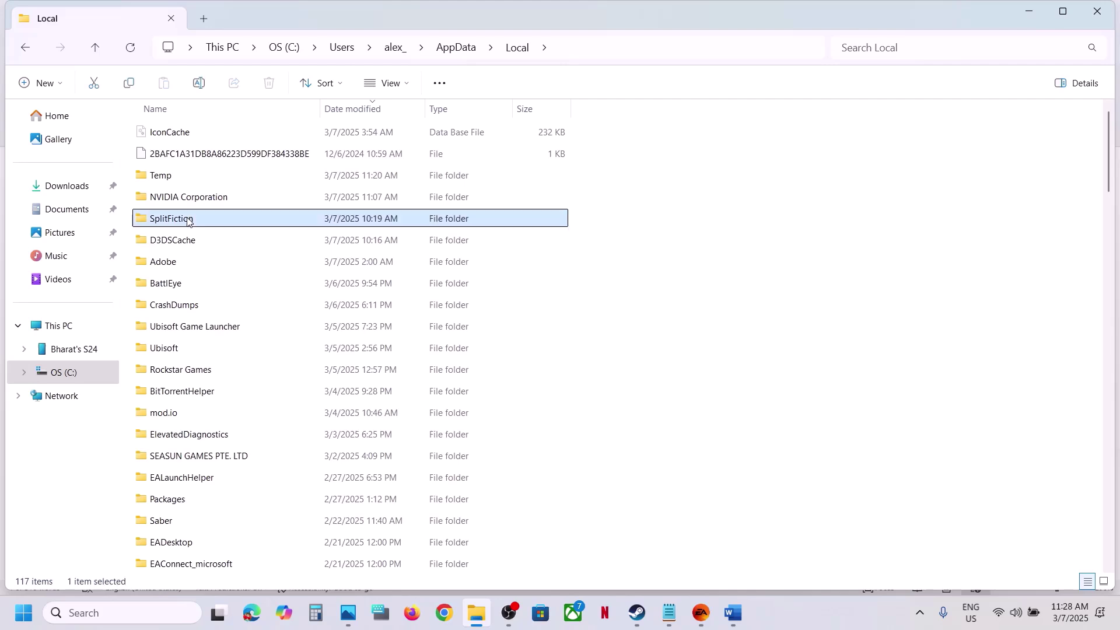
{"action": "double_click", "coordinate": [221, 220]}
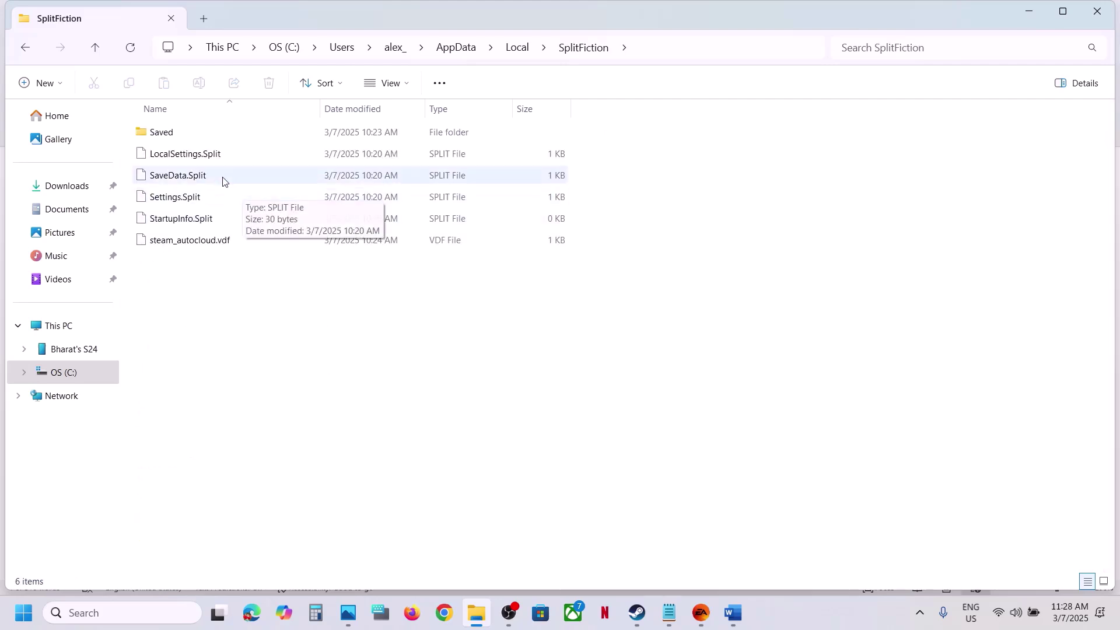
Copy LocalSettings.Split and Settings.Split from the SplitFiction folder to the desktop as a backup.
{"action": "left_click", "coordinate": [196, 159]}
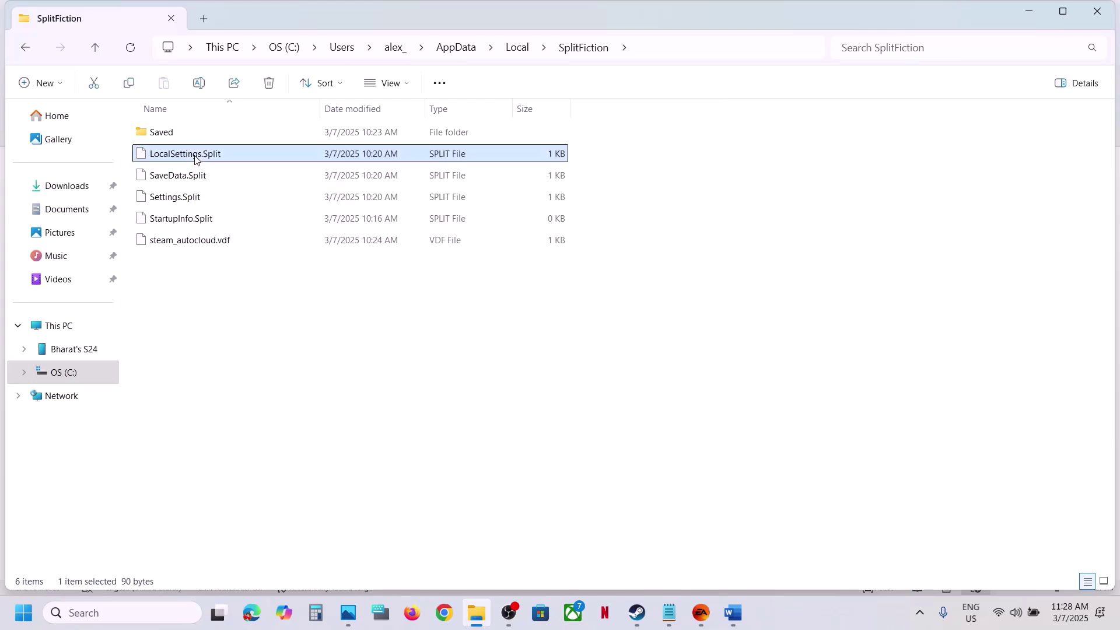
{"action": "left_click", "coordinate": [186, 198], "text": "ctrl"}
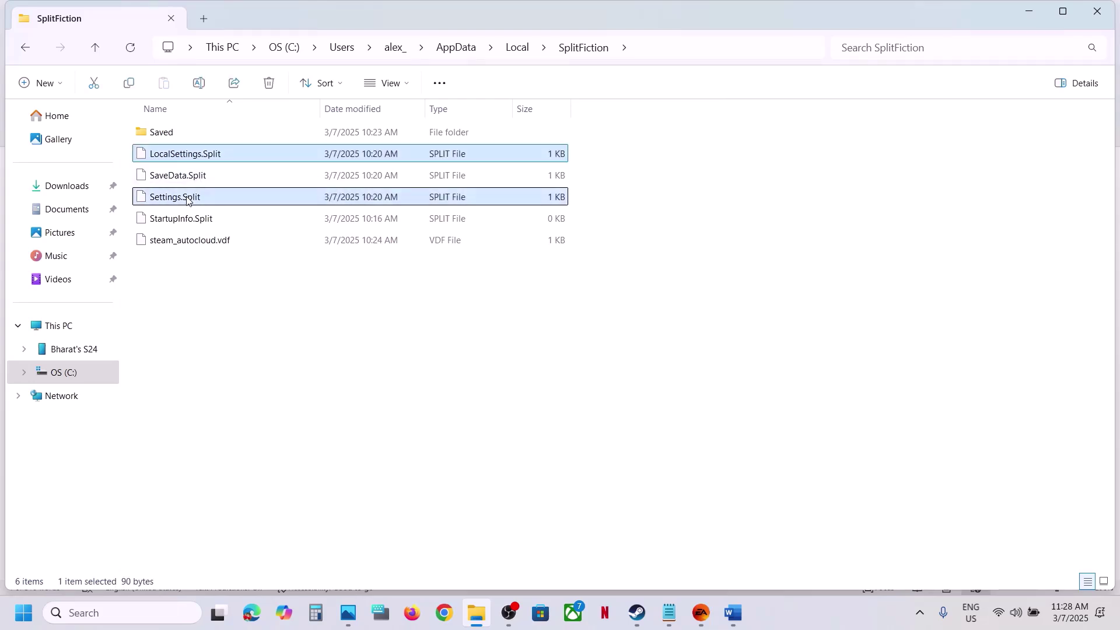
{"action": "right_click", "coordinate": [214, 201]}
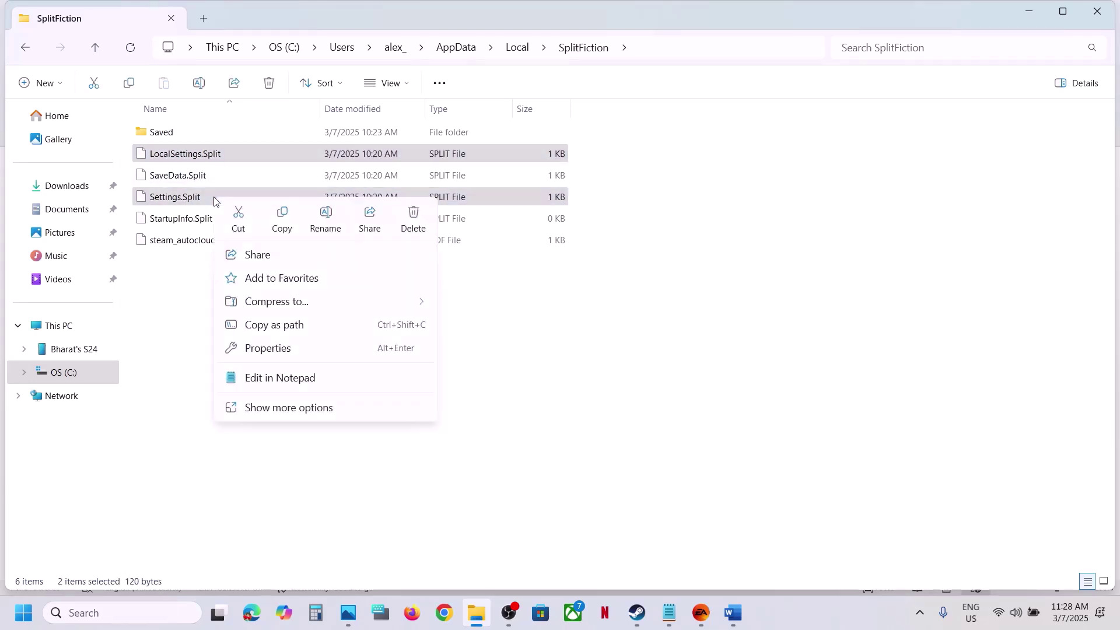
{"action": "left_click", "coordinate": [292, 224]}
{"action": "key", "text": "super+d"}
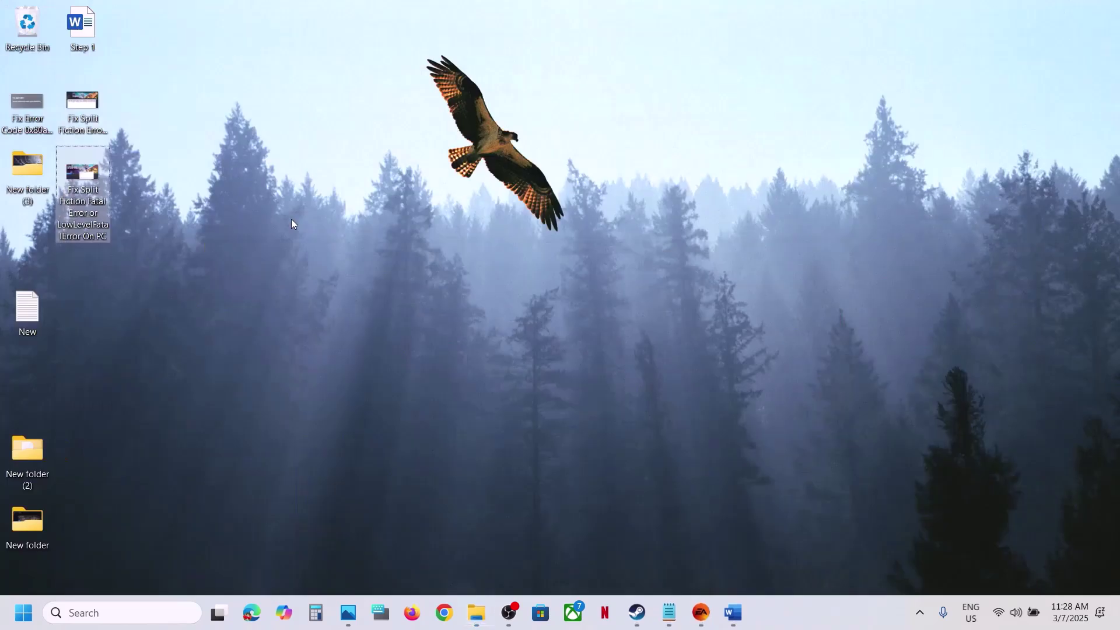
{"action": "key", "text": "ctrl+v"}
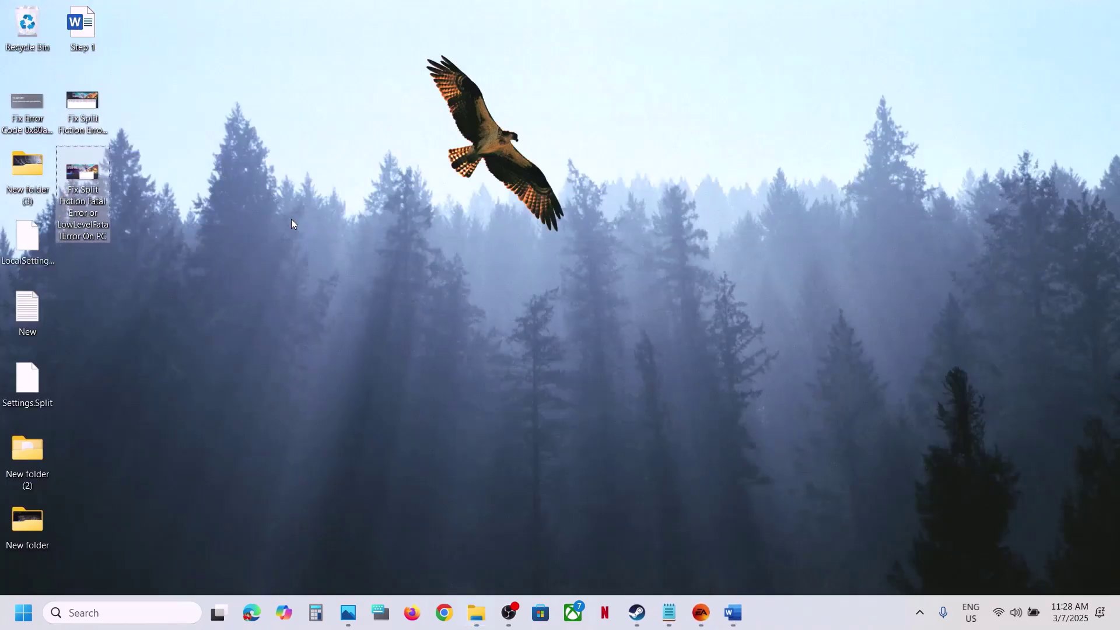
{"action": "left_click", "coordinate": [44, 255]}
{"action": "left_click", "coordinate": [42, 379]}
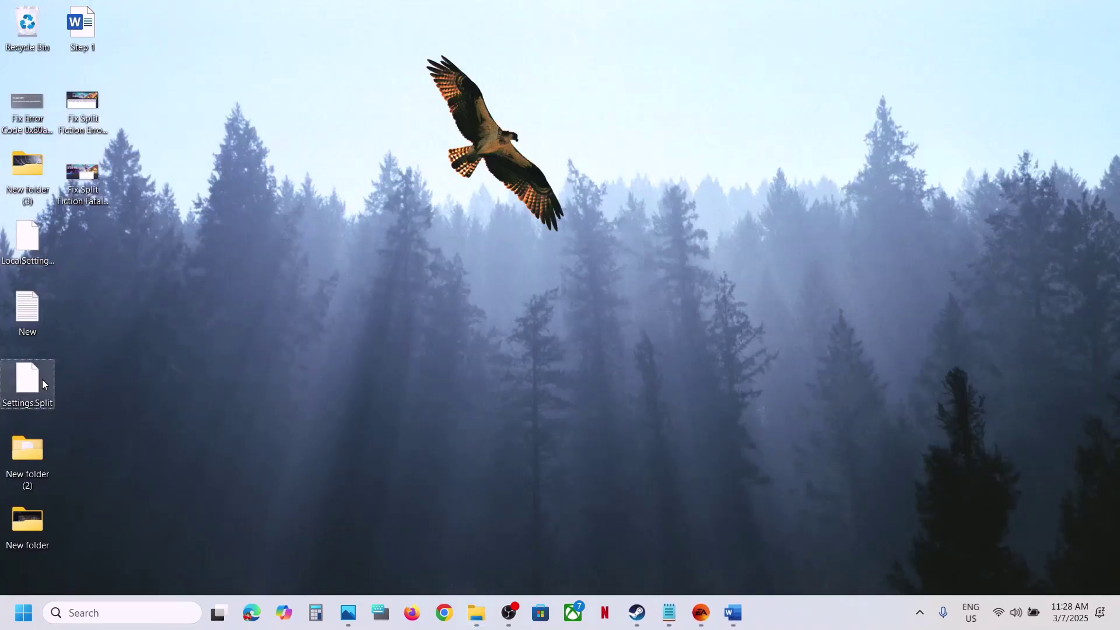
Return to the SplitFiction folder to view the Delete option for both settings files, and switch to Split Fiction's library page in Steam.
{"action": "key", "text": "super+d"}
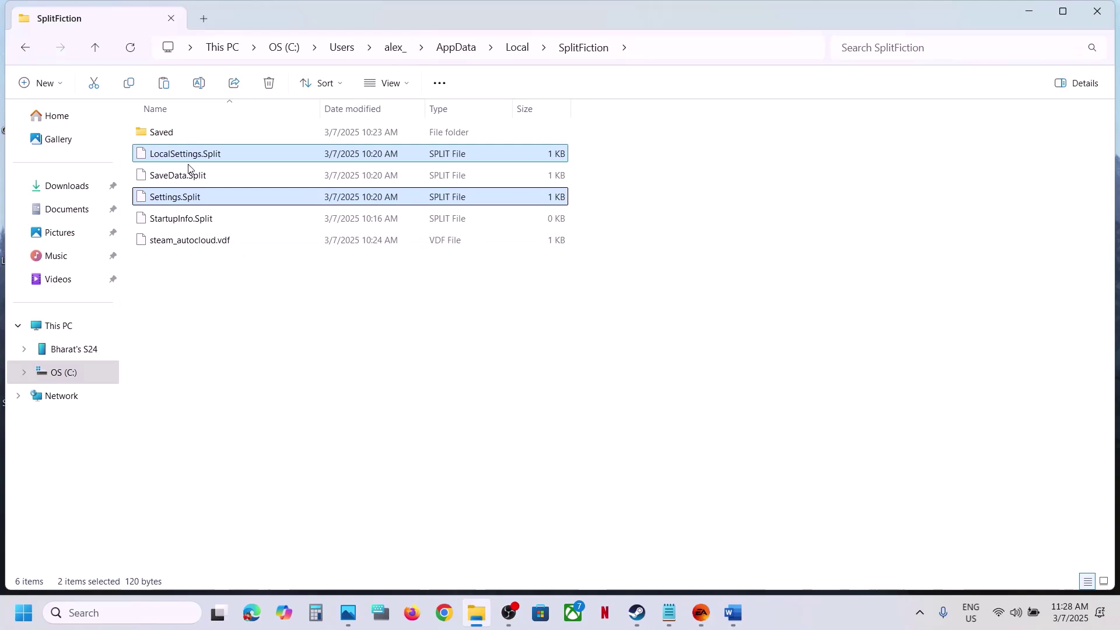
{"action": "right_click", "coordinate": [208, 153]}
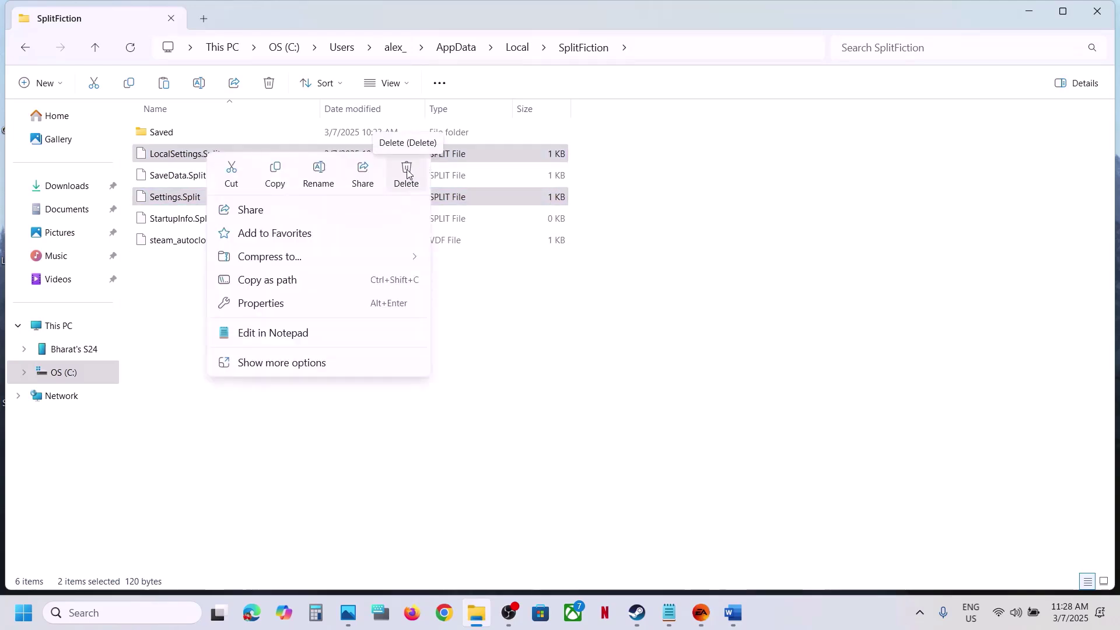
{"action": "left_click", "coordinate": [638, 613]}
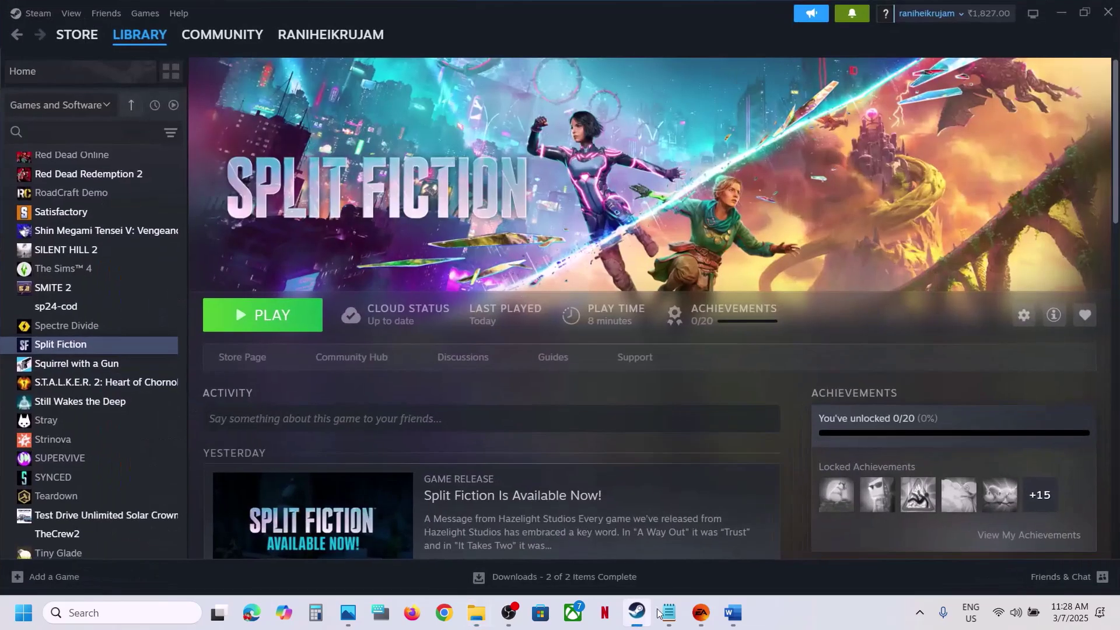
Switch to the Word document and highlight Step 7's "Create a backup first" and "you will lose all the game progress" warnings.
{"action": "left_click", "coordinate": [737, 624]}
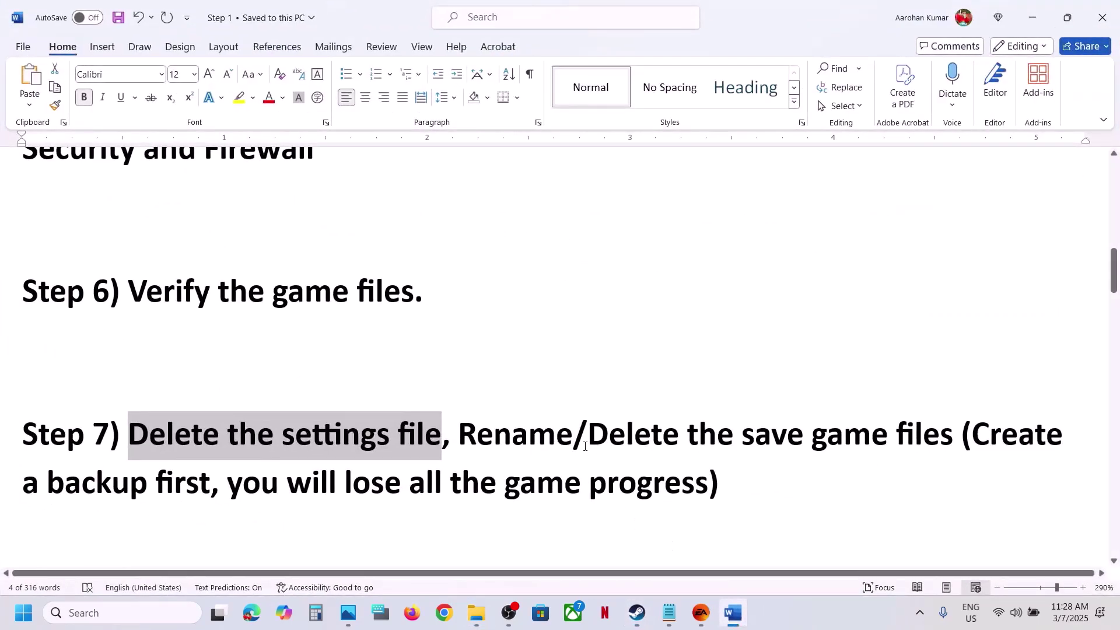
{"action": "left_click_drag", "start_coordinate": [463, 433], "coordinate": [227, 487]}
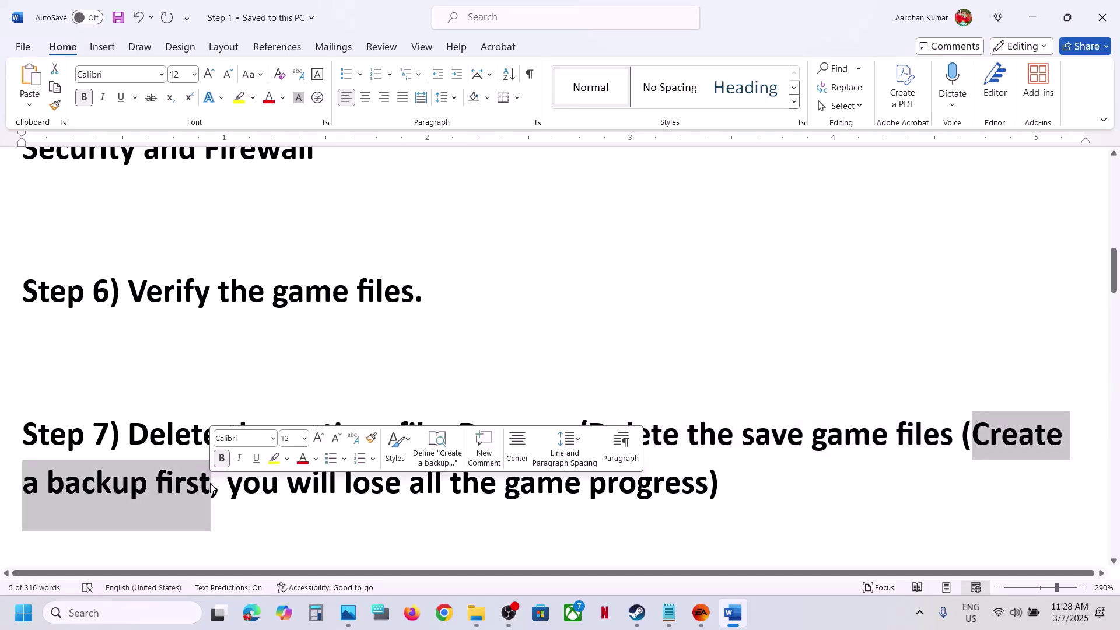
{"action": "left_click", "coordinate": [227, 487]}
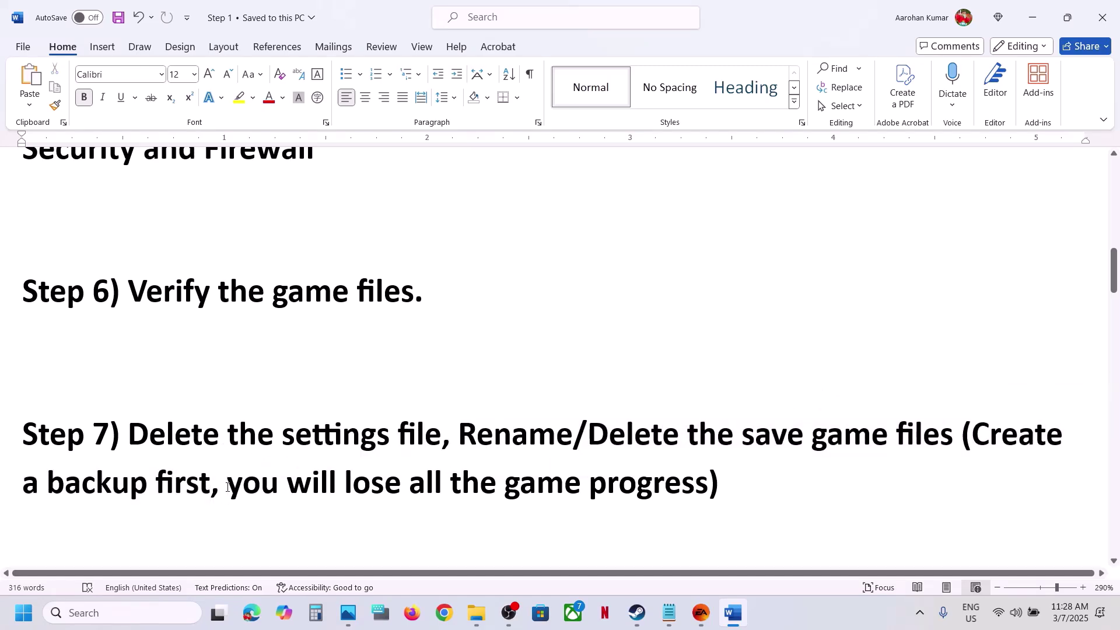
{"action": "left_click_drag", "start_coordinate": [227, 487], "coordinate": [671, 503]}
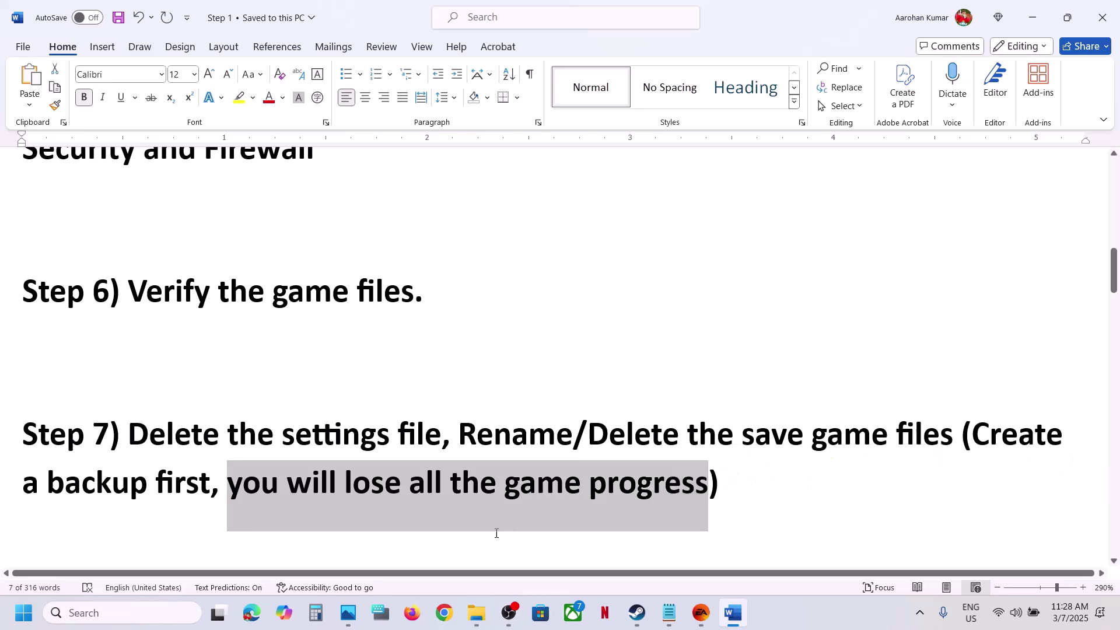
Switch to File Explorer, view the SplitFiction folder's full path, and go up to the AppData\Local folder.
{"action": "key", "text": "alt+Tab"}
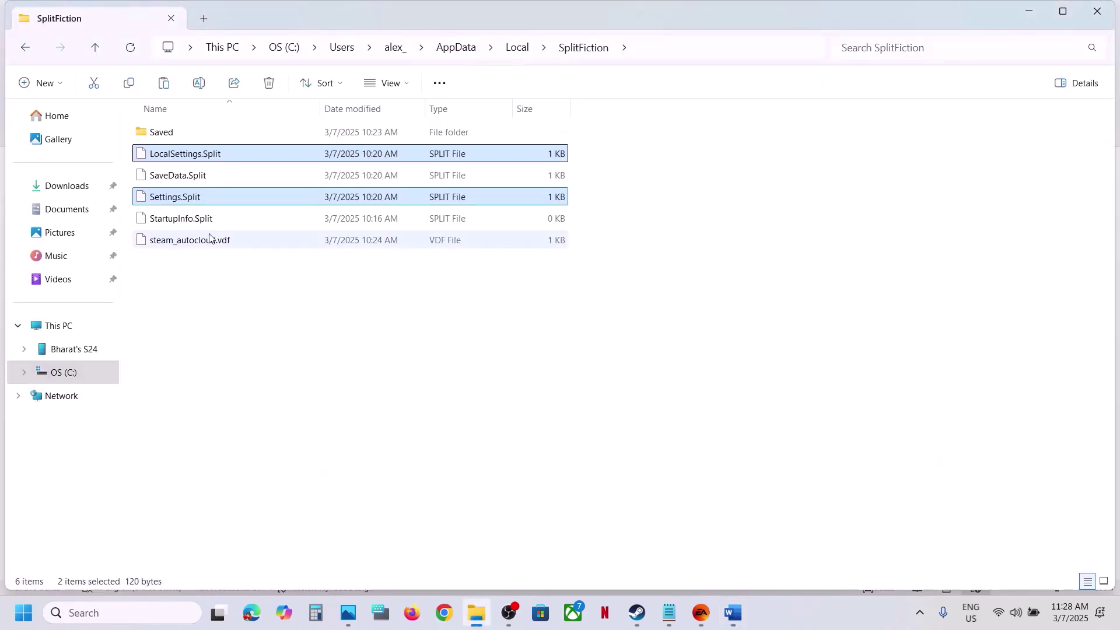
{"action": "left_click", "coordinate": [652, 56]}
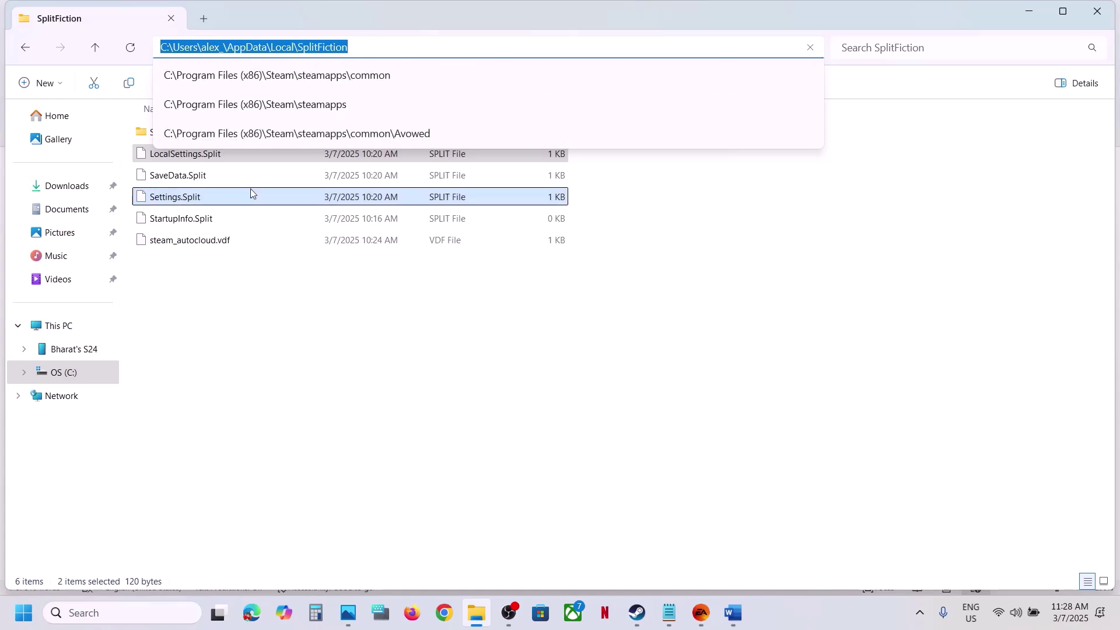
{"action": "left_click", "coordinate": [223, 275]}
{"action": "left_click", "coordinate": [97, 50]}
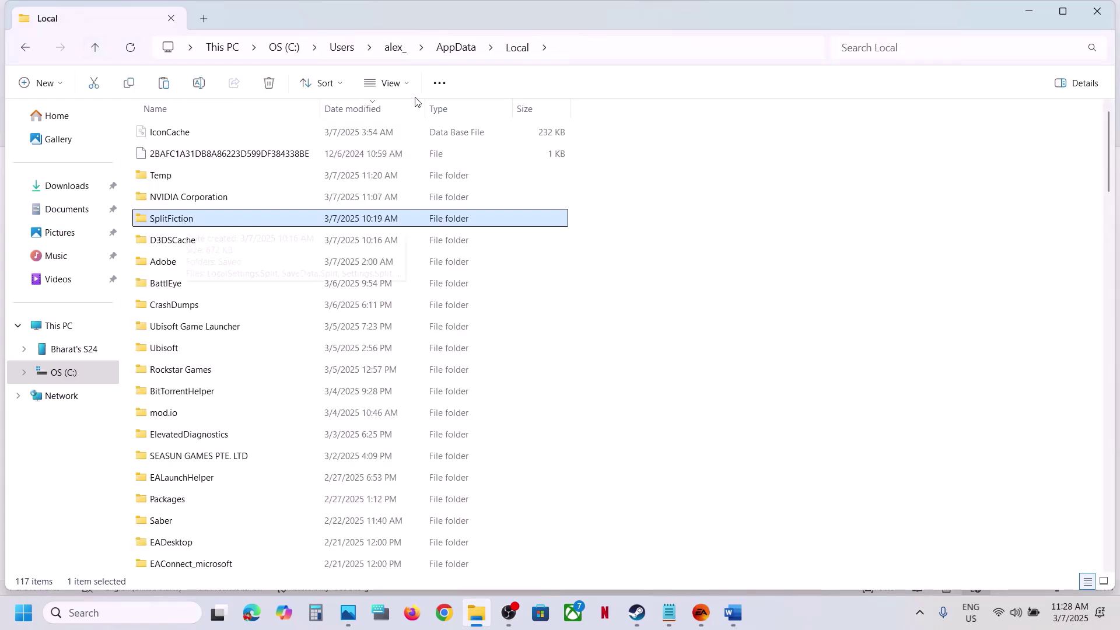
{"action": "left_click", "coordinate": [576, 47]}
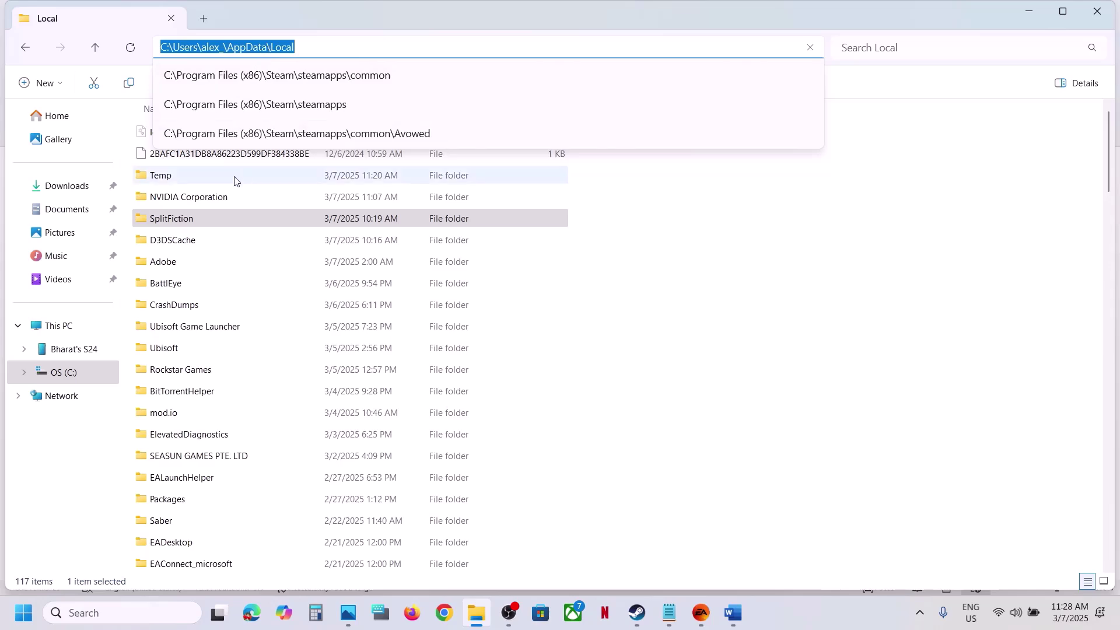
Copy the SplitFiction folder from AppData\Local to the desktop as a backup.
{"action": "right_click", "coordinate": [180, 223]}
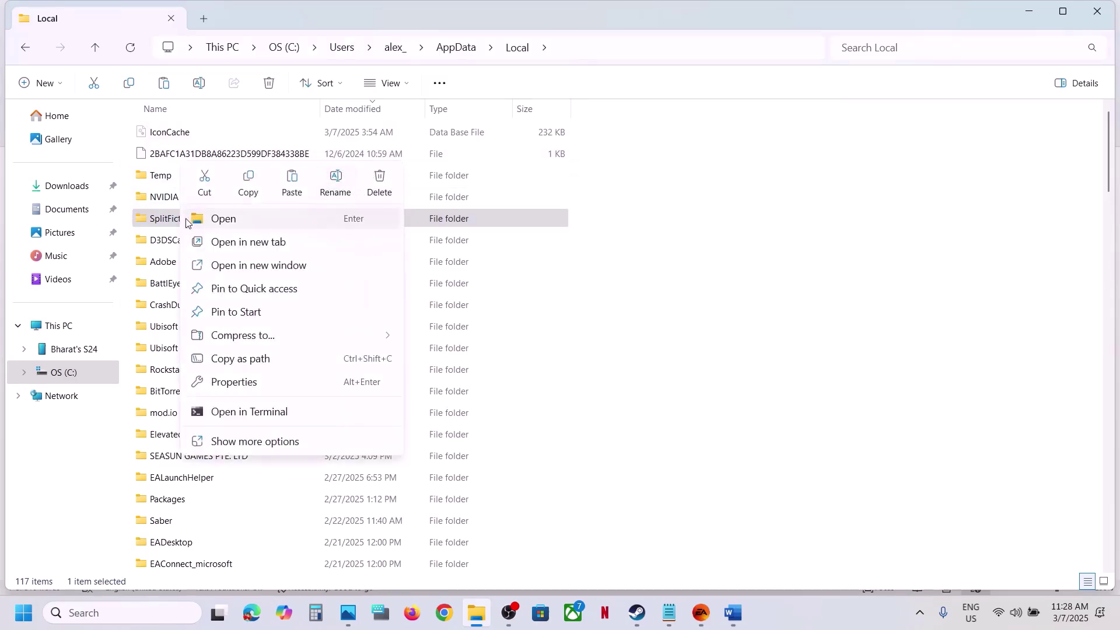
{"action": "left_click", "coordinate": [250, 185]}
{"action": "key", "text": "super+d"}
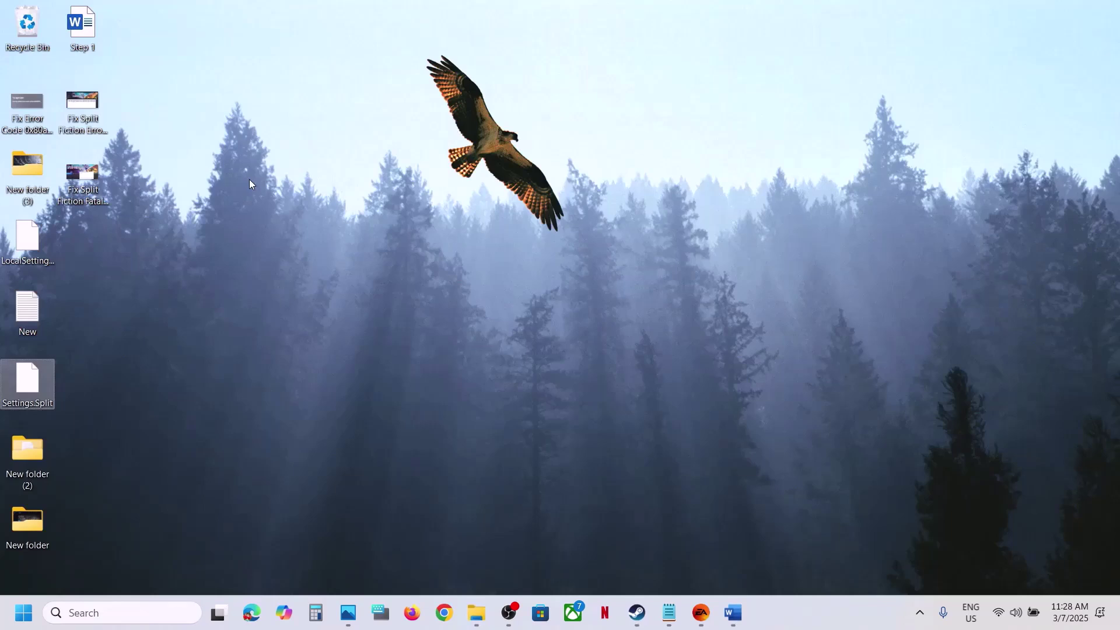
{"action": "key", "text": "ctrl+v"}
{"action": "left_click", "coordinate": [86, 254]}
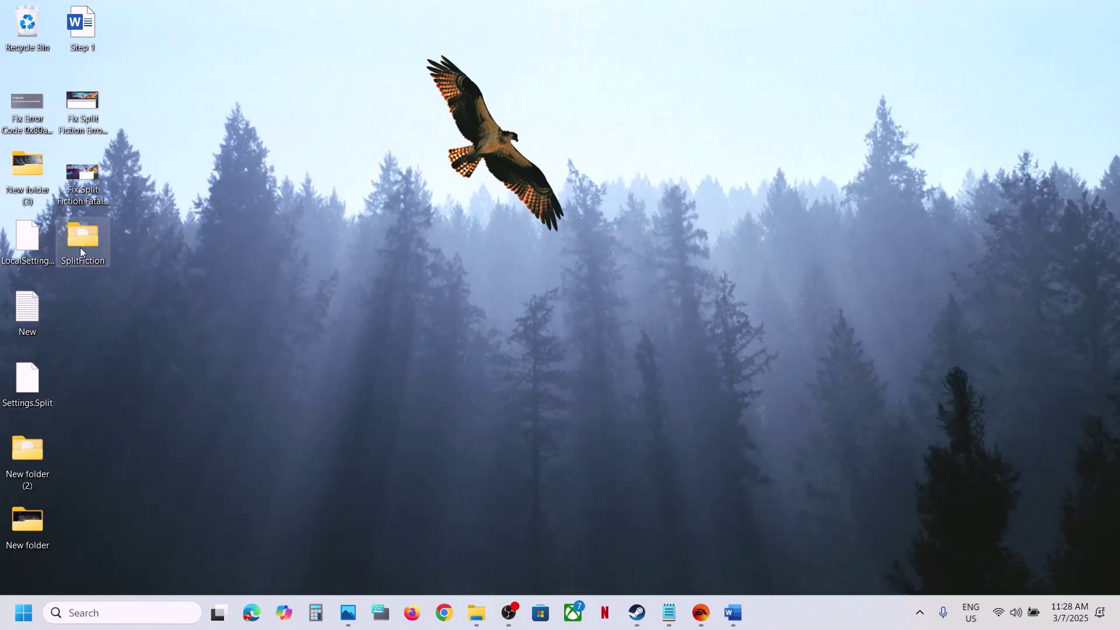
Check the backup on the desktop and rename the SplitFiction folder in AppData\Local as SplitFiction.old.
{"action": "key", "text": "super+d"}
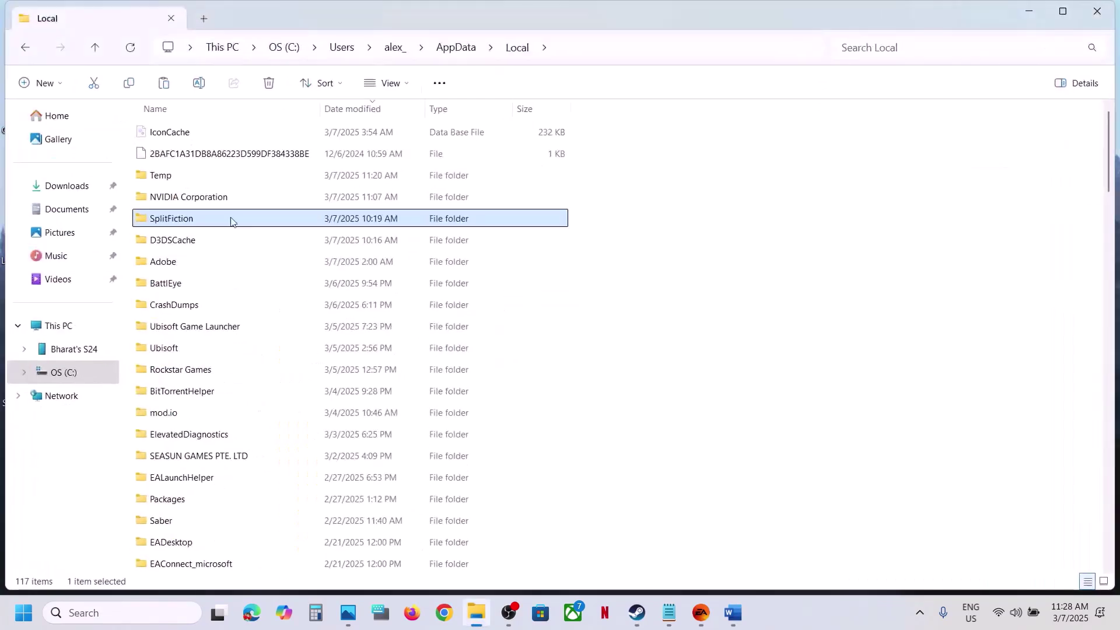
{"action": "right_click", "coordinate": [175, 220]}
{"action": "left_click", "coordinate": [333, 184]}
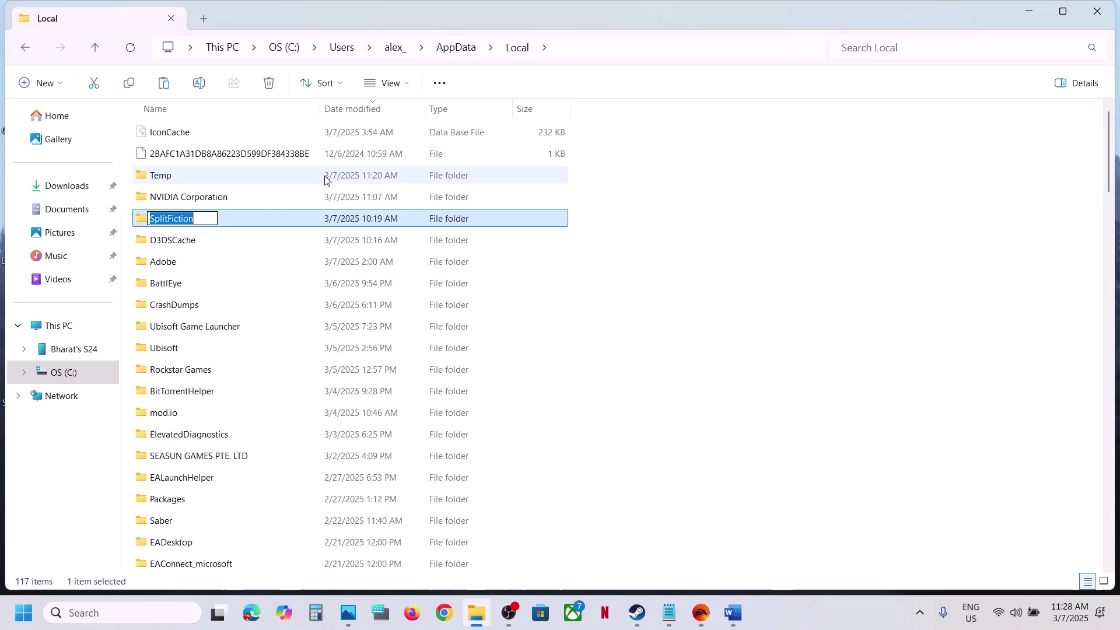
{"action": "left_click", "coordinate": [203, 220]}
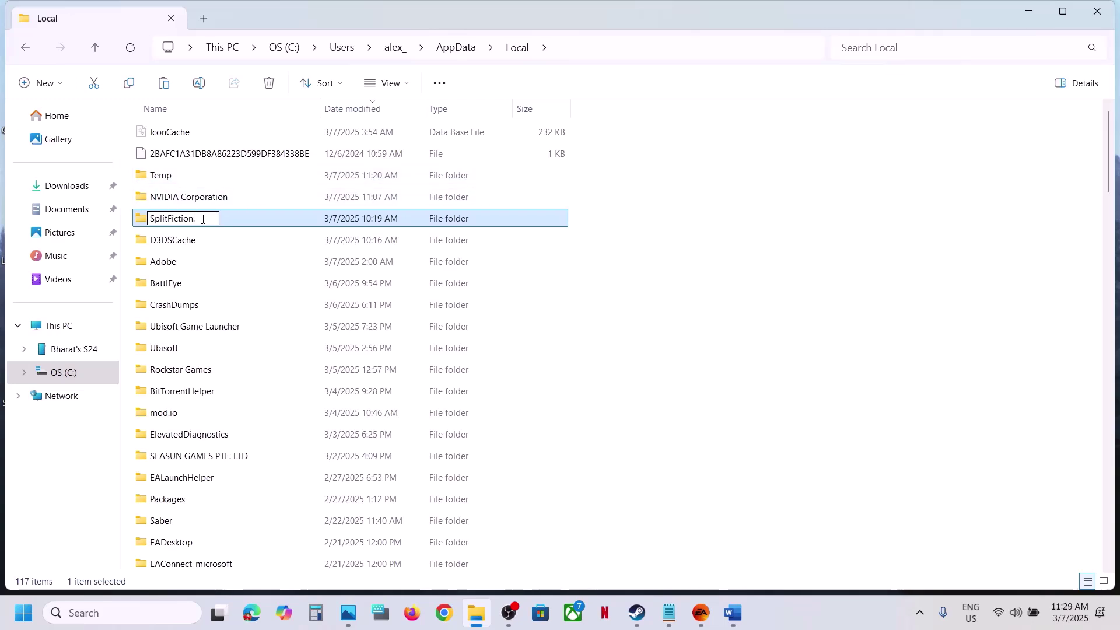
{"action": "left_click", "coordinate": [668, 366]}
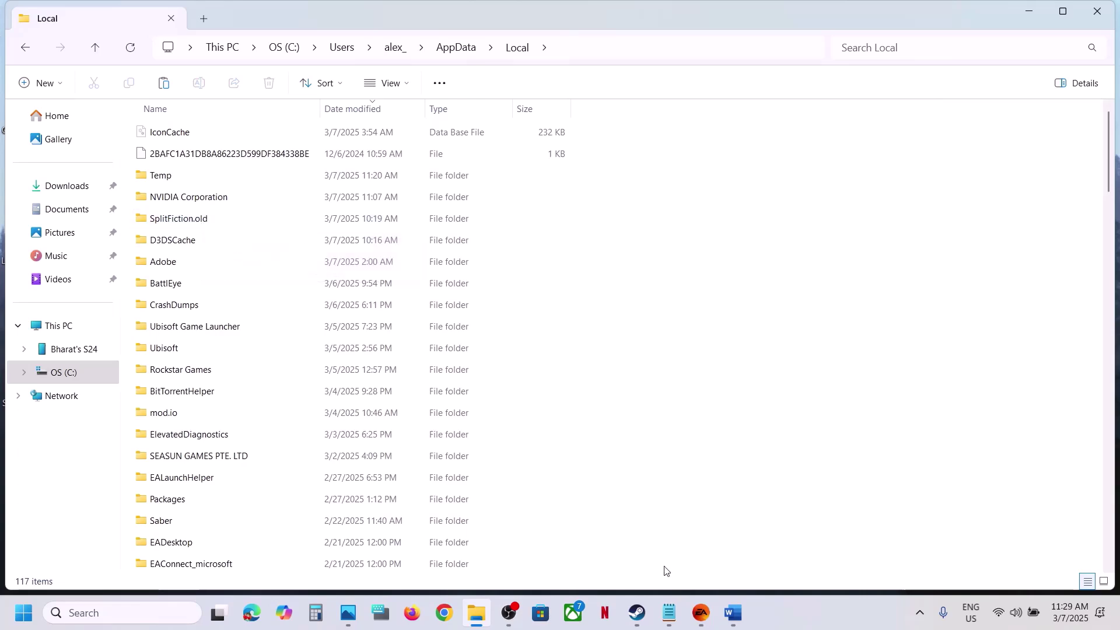
View Split Fiction in Steam, copy Step 8's Visual C++ link from the Word document, and open it in Chrome.
{"action": "left_click", "coordinate": [637, 614]}
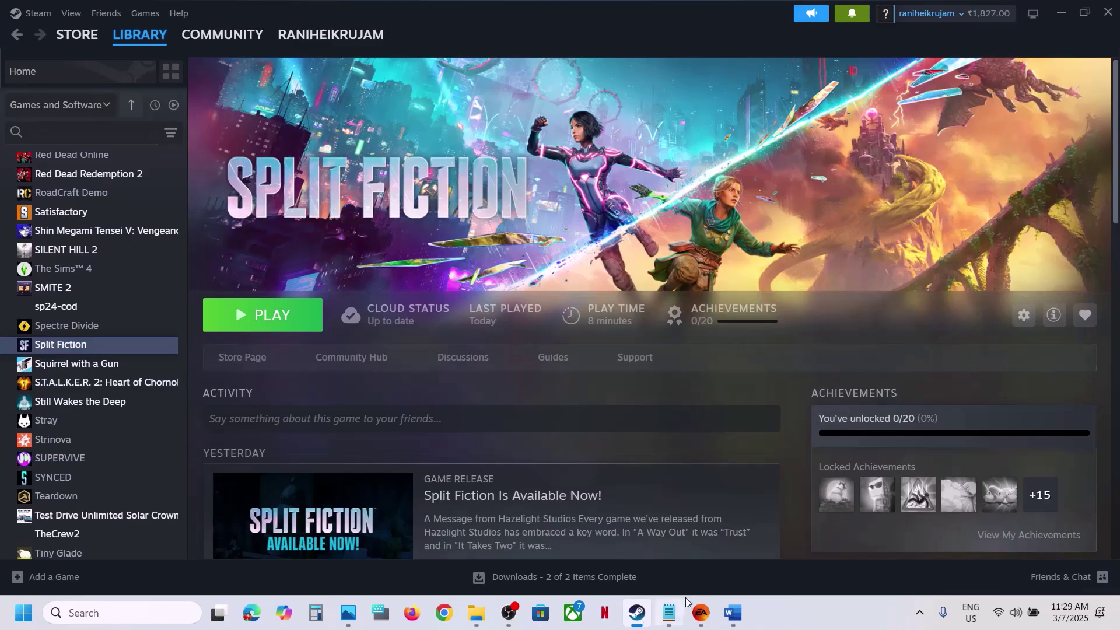
{"action": "left_click", "coordinate": [734, 613]}
{"action": "scroll", "coordinate": [392, 383], "scroll_direction": "down", "scroll_amount": 5}
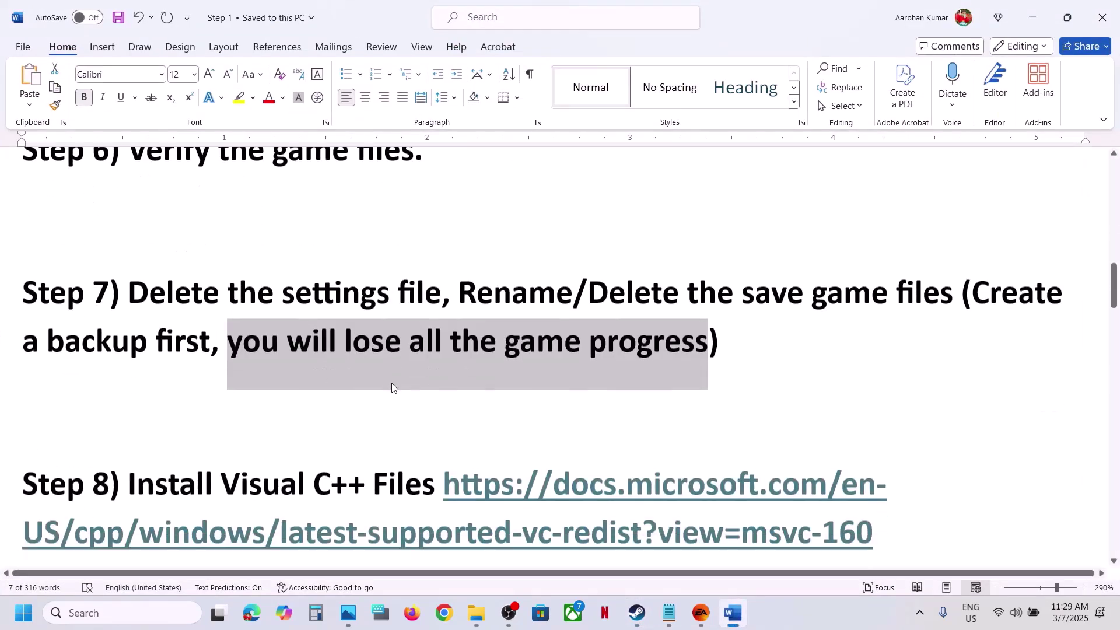
{"action": "left_click_drag", "start_coordinate": [881, 423], "coordinate": [450, 373]}
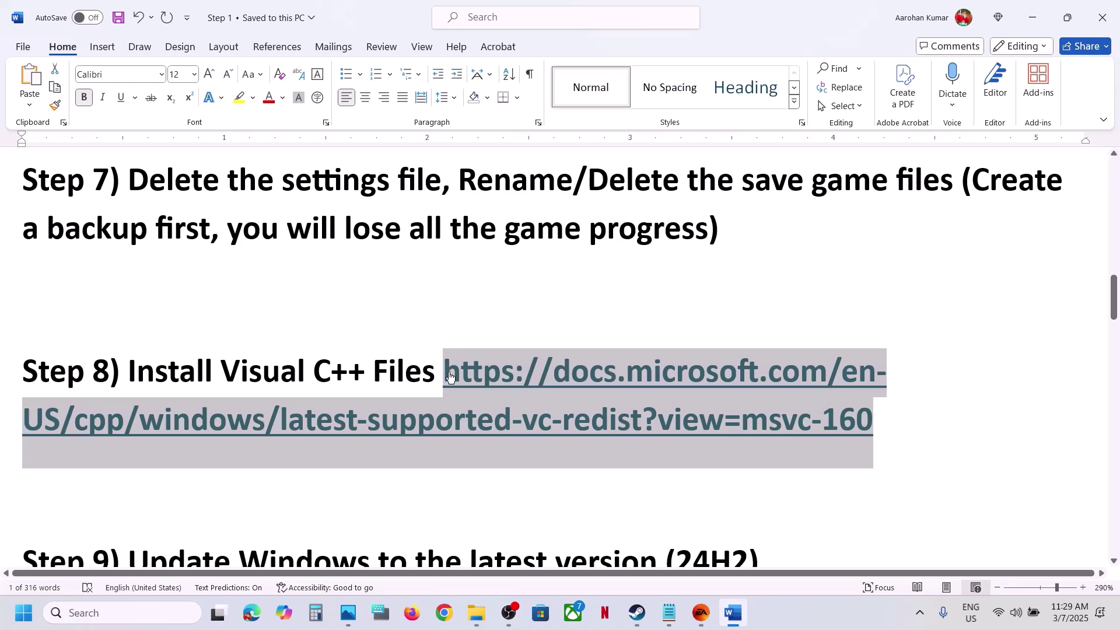
{"action": "left_click", "coordinate": [444, 613]}
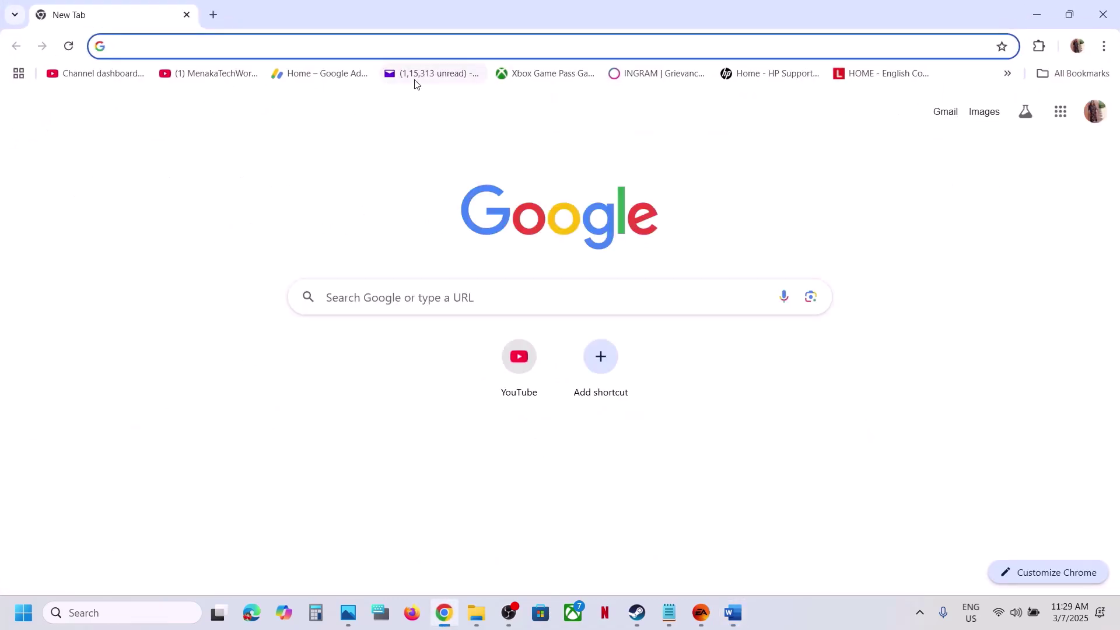
{"action": "key", "text": "ctrl+v"}
{"action": "key", "text": "Return"}
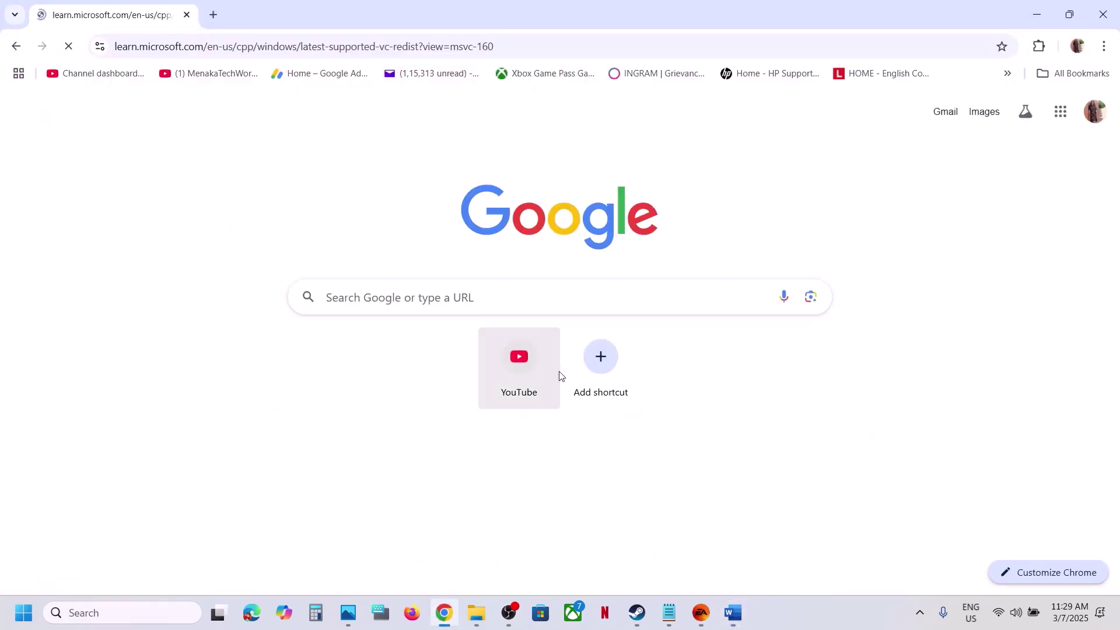
Download the latest X86 Visual C++ 2015-2022 Redistributable from the Microsoft page and run its installer's repair.
{"action": "scroll", "coordinate": [560, 371], "scroll_direction": "down", "scroll_amount": 5}
{"action": "scroll", "coordinate": [488, 305], "scroll_direction": "down", "scroll_amount": 3}
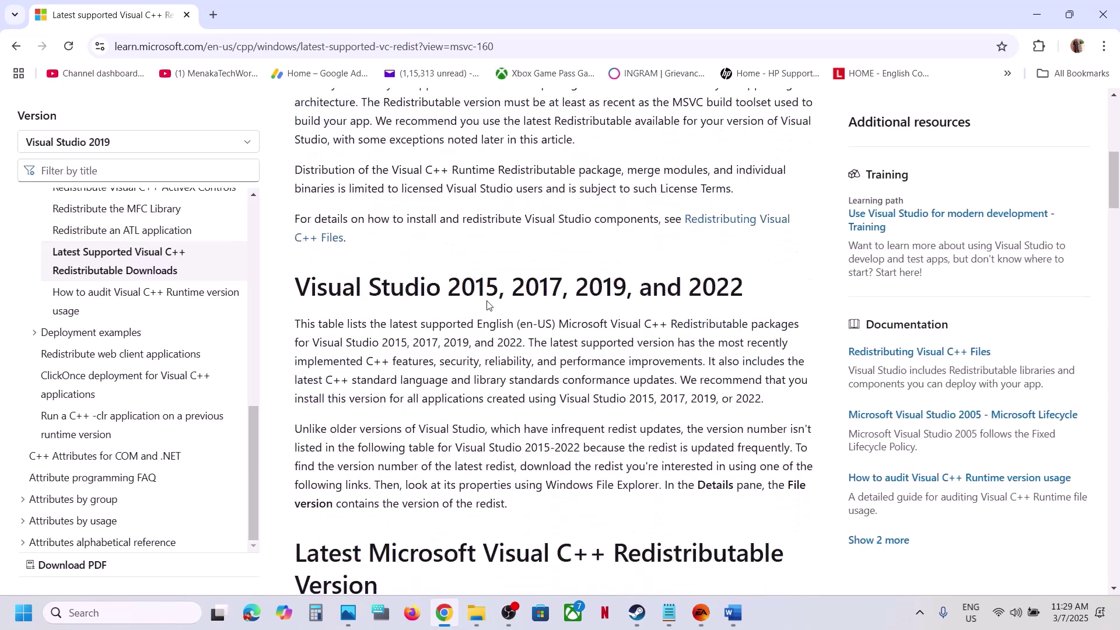
{"action": "left_click_drag", "start_coordinate": [485, 287], "coordinate": [716, 281]}
{"action": "left_click", "coordinate": [458, 397]}
{"action": "scroll", "coordinate": [458, 397], "scroll_direction": "down", "scroll_amount": 7}
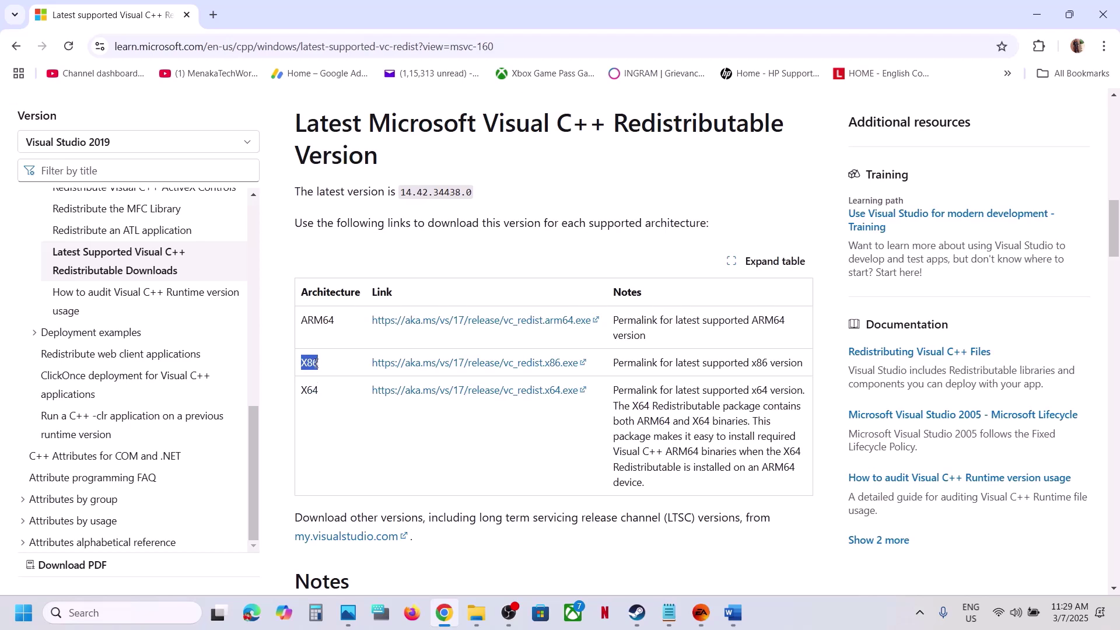
{"action": "left_click", "coordinate": [525, 362]}
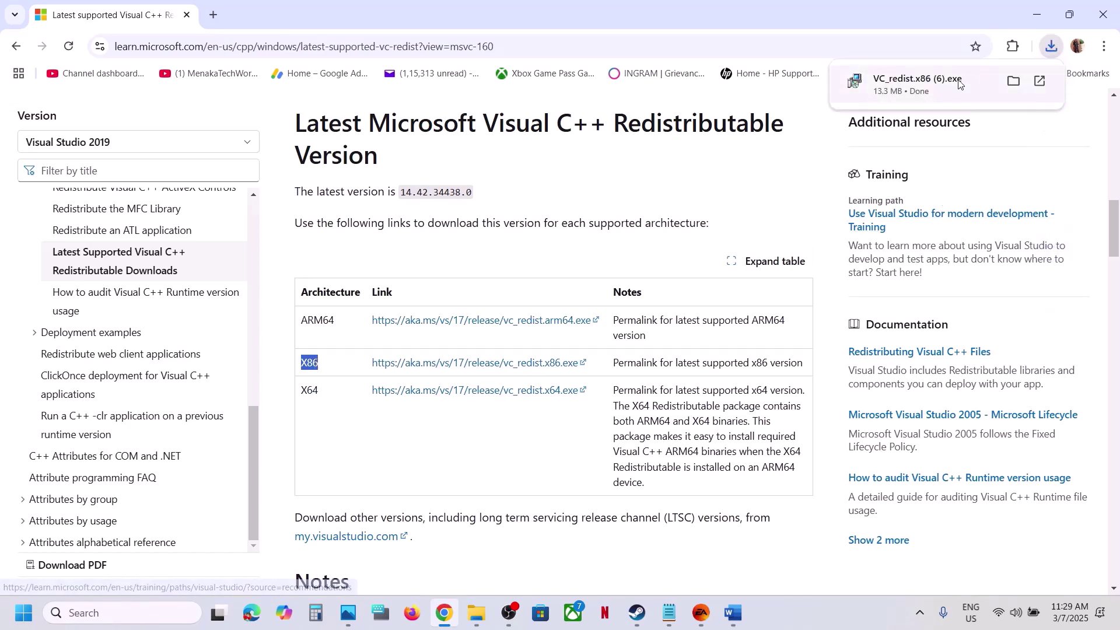
{"action": "left_click", "coordinate": [959, 85]}
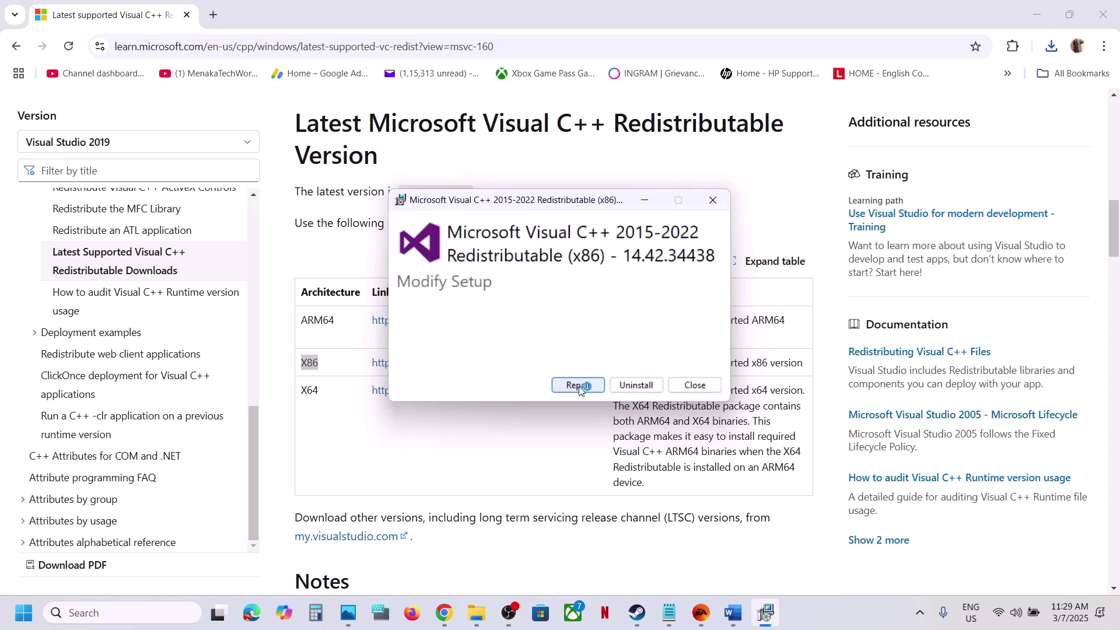
{"action": "left_click", "coordinate": [578, 386]}
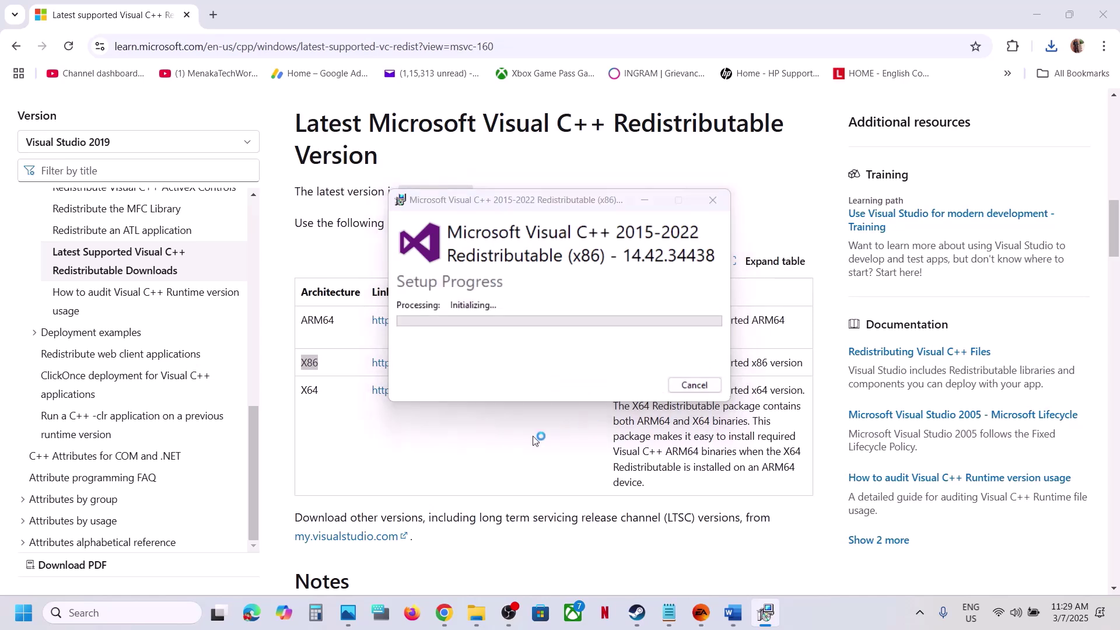
Download the latest X64 Visual C++ Redistributable from the same table and run its installer's repair.
{"action": "double_click", "coordinate": [309, 390]}
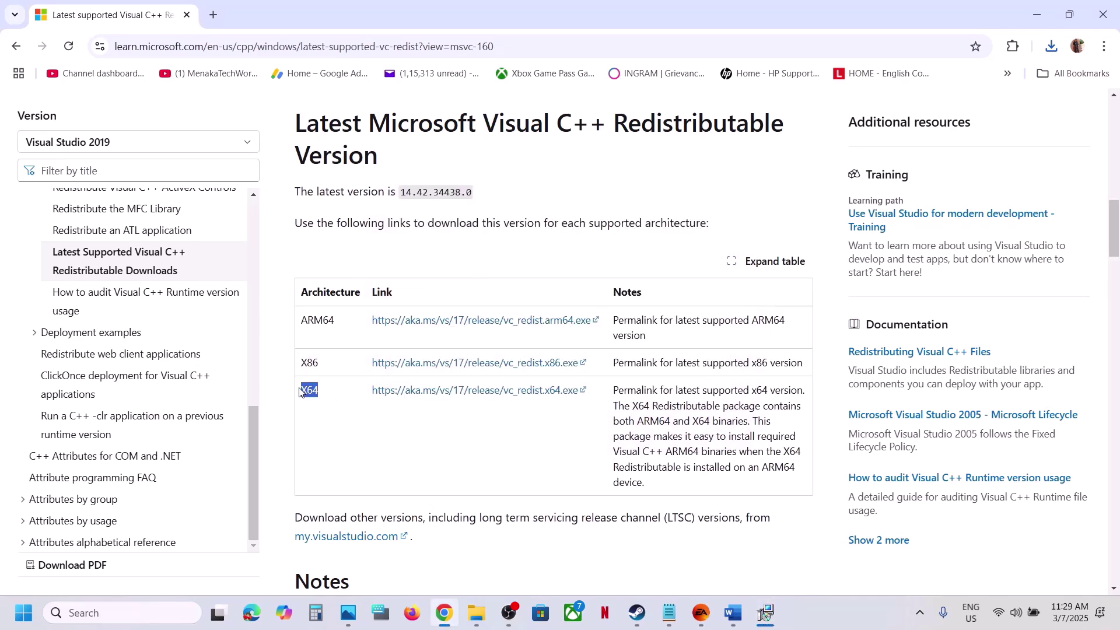
{"action": "left_click", "coordinate": [487, 394]}
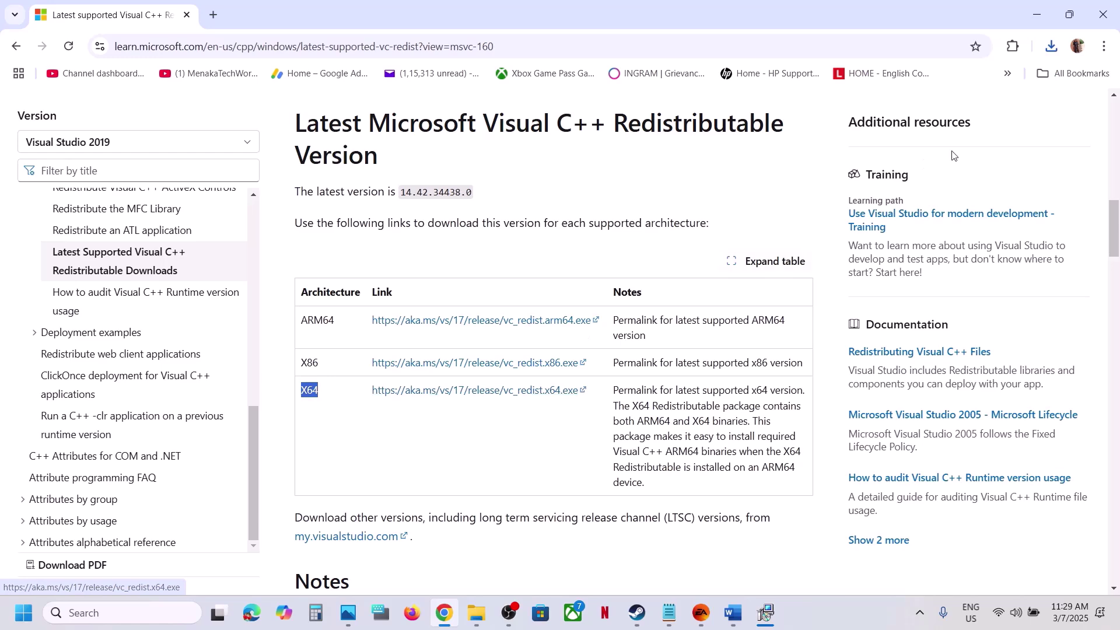
{"action": "left_click", "coordinate": [1052, 47]}
{"action": "left_click", "coordinate": [936, 108]}
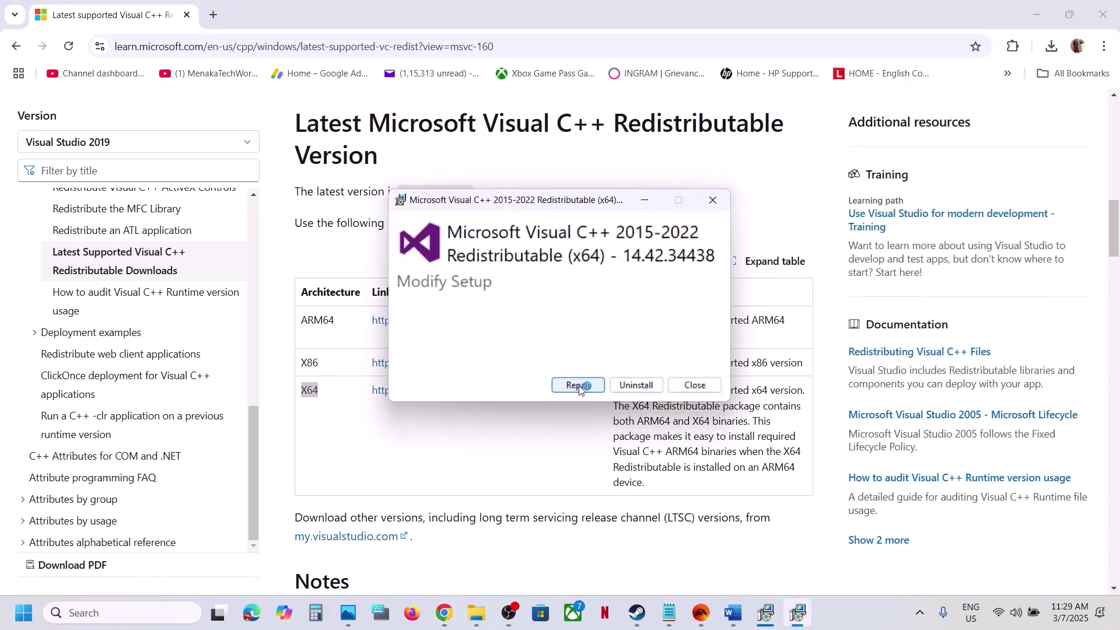
{"action": "left_click", "coordinate": [579, 386]}
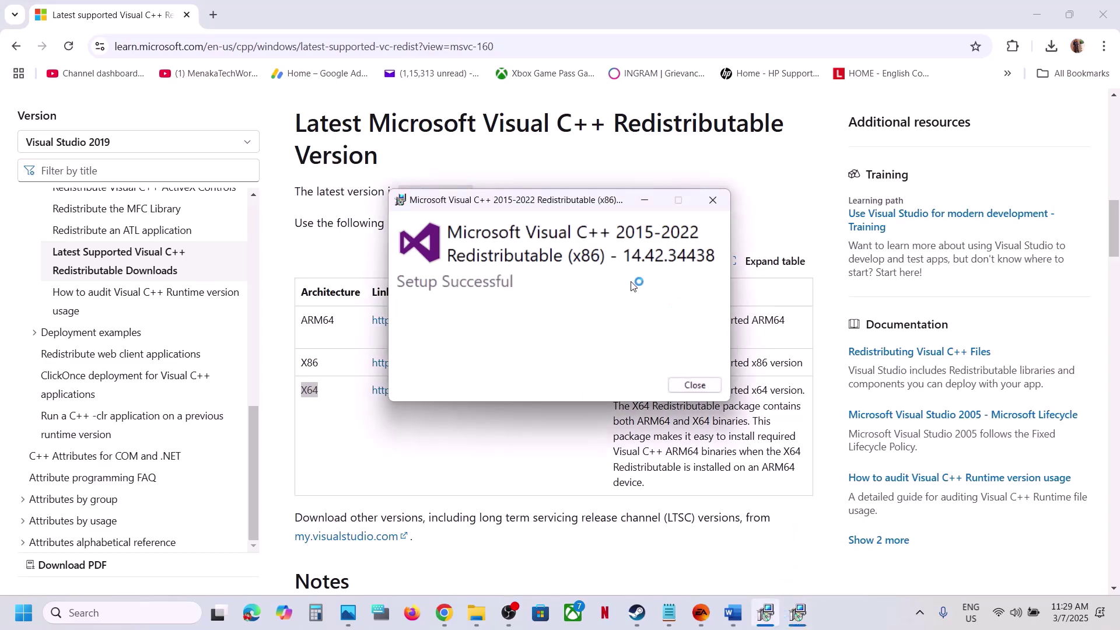
Move the x86 setup window aside and close both the x64 and x86 redistributable setup windows.
{"action": "left_click_drag", "start_coordinate": [594, 197], "coordinate": [917, 204]}
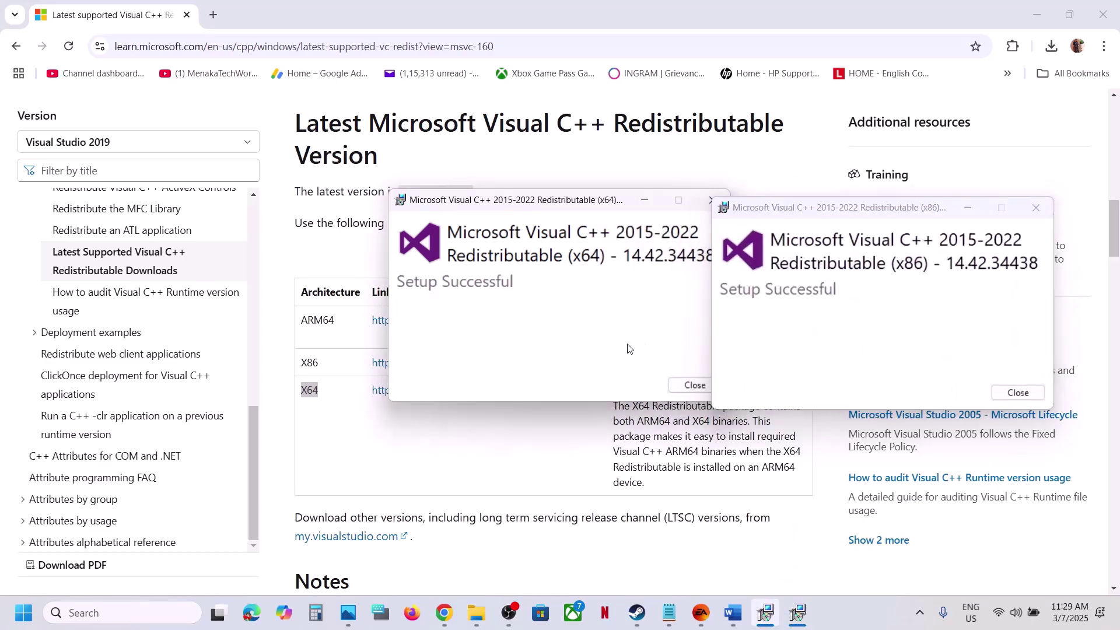
{"action": "left_click", "coordinate": [694, 385]}
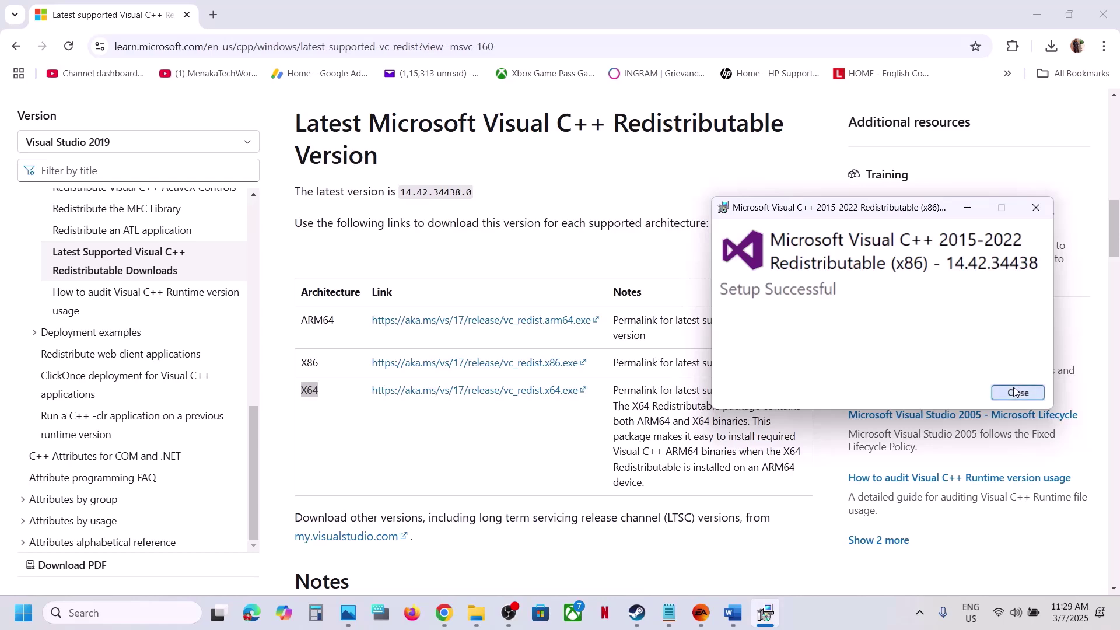
{"action": "left_click", "coordinate": [1018, 392]}
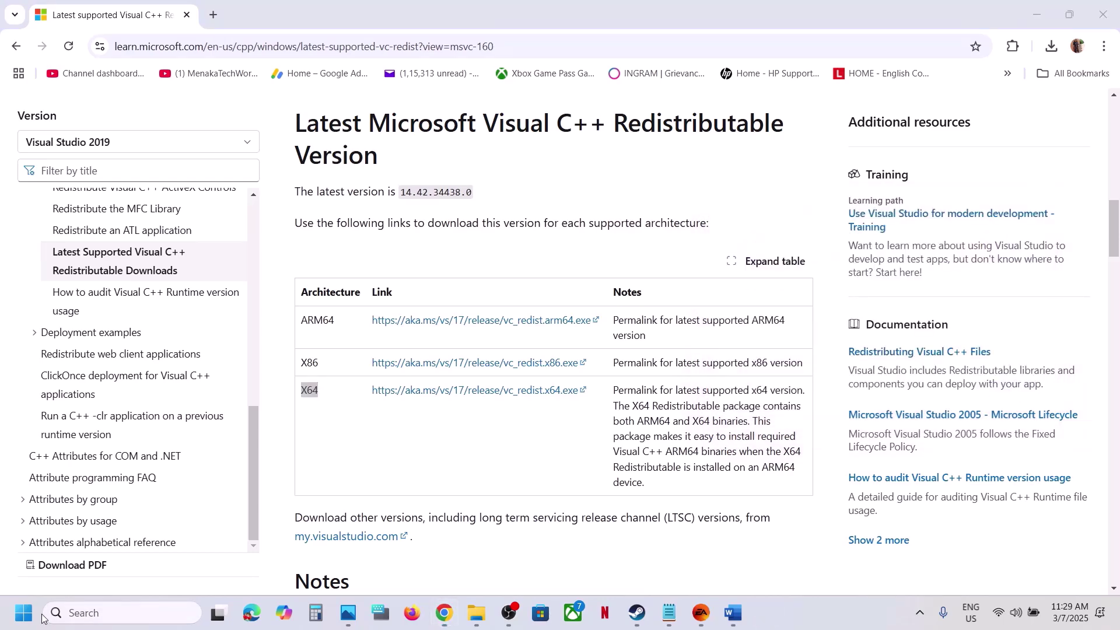
Show the computer's Restart power option without restarting and return to the Visual C++ download page.
{"action": "left_click", "coordinate": [24, 615]}
{"action": "left_click", "coordinate": [432, 562]}
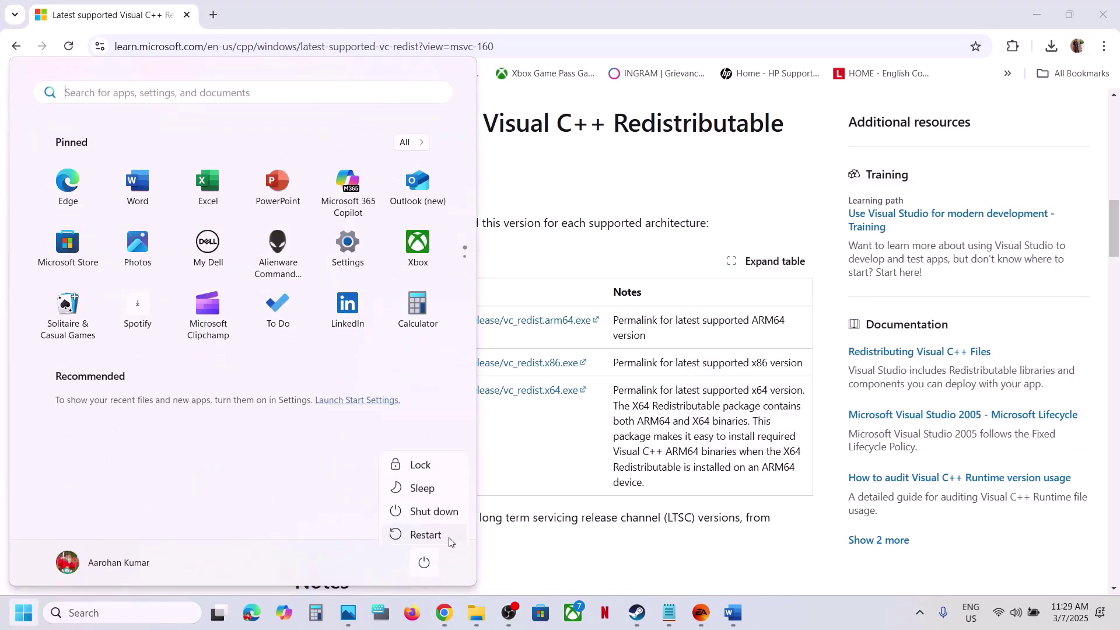
{"action": "left_click", "coordinate": [575, 555]}
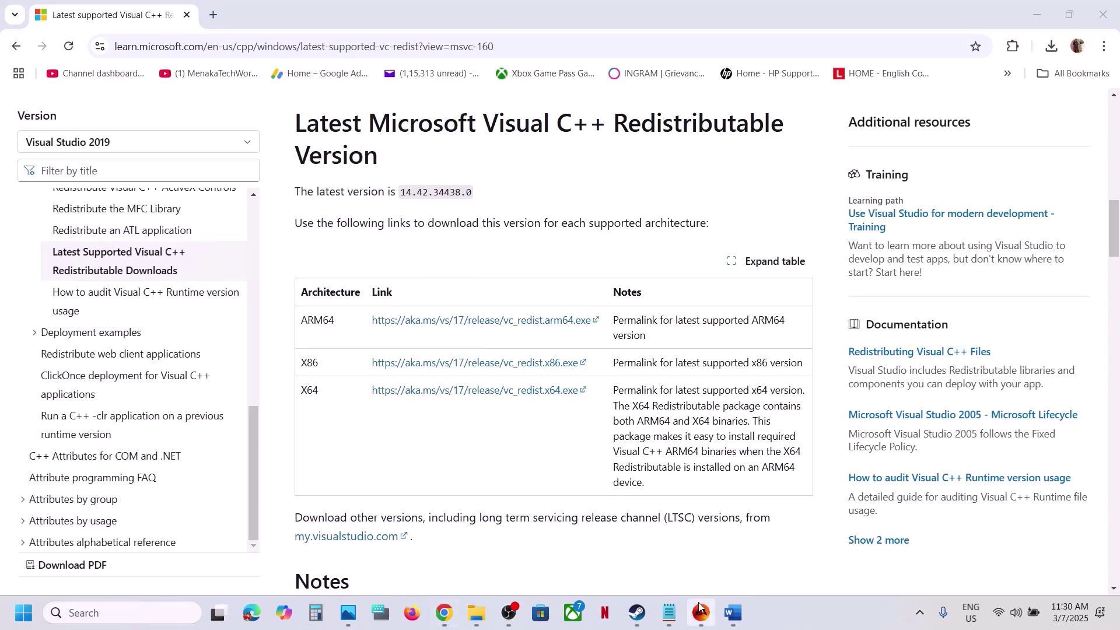
View Split Fiction's library page in Steam, and highlight Step 9's "Windows to the latest version (24H2)" in the Word document.
{"action": "left_click", "coordinate": [637, 613]}
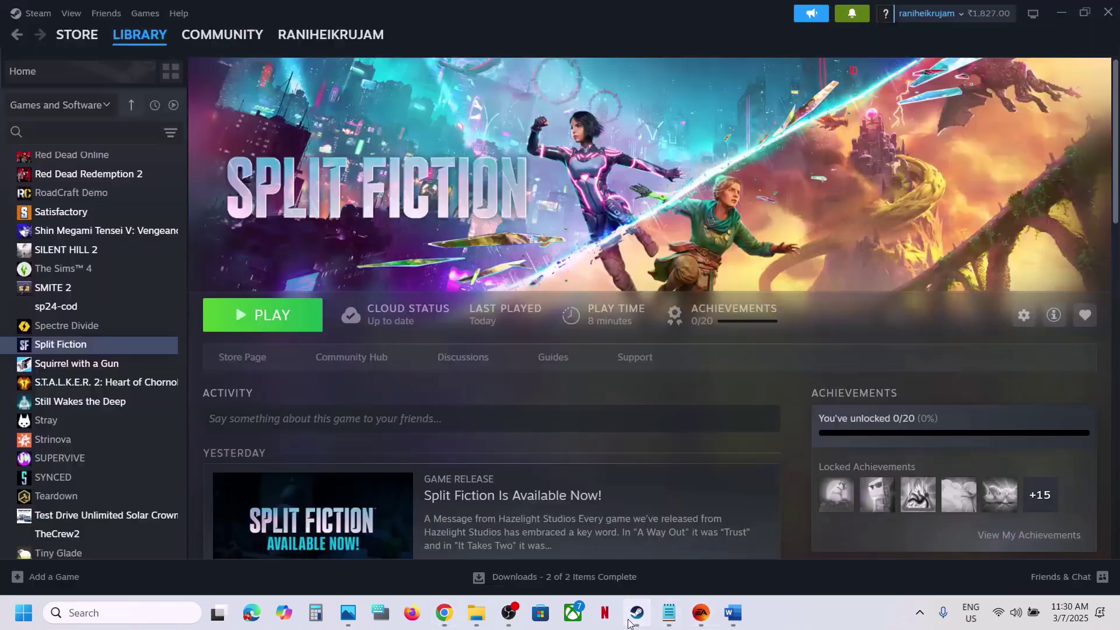
{"action": "left_click", "coordinate": [734, 612]}
{"action": "scroll", "coordinate": [442, 395], "scroll_direction": "down", "scroll_amount": 3}
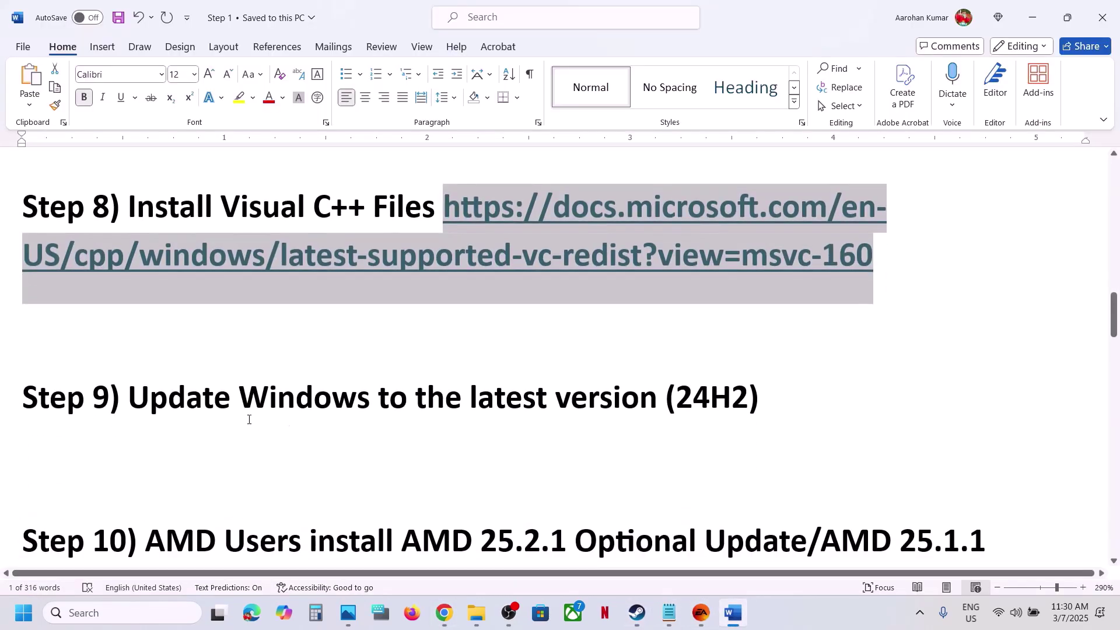
{"action": "left_click_drag", "start_coordinate": [245, 418], "coordinate": [701, 430]}
Open Windows Update in the Windows Settings and check for updates.
{"action": "key", "text": "super+i"}
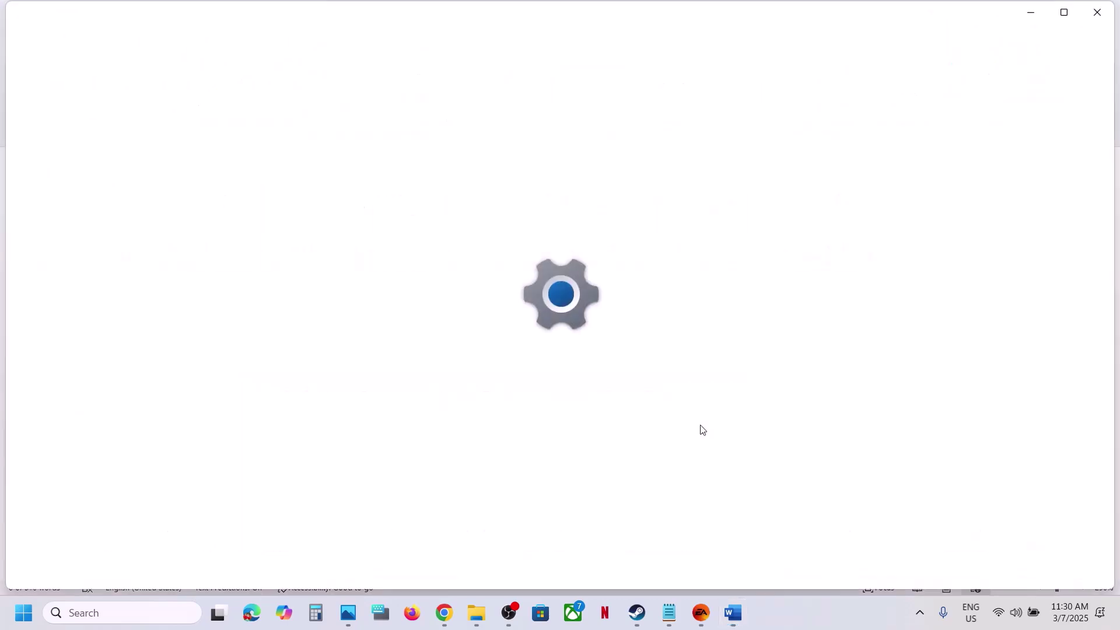
{"action": "left_click", "coordinate": [129, 490]}
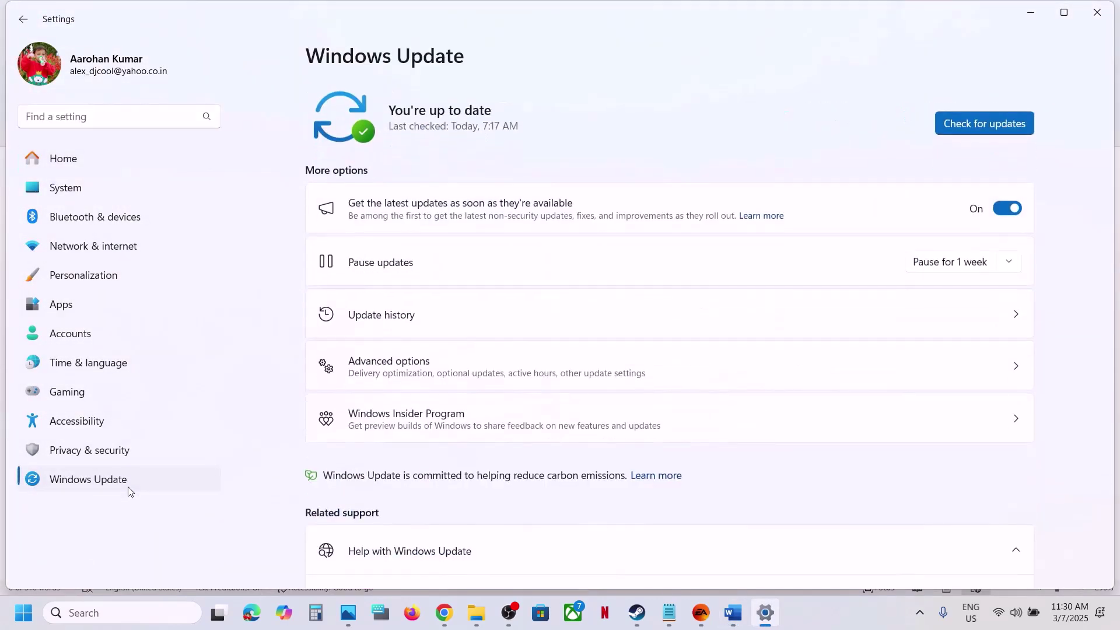
{"action": "left_click", "coordinate": [1012, 130]}
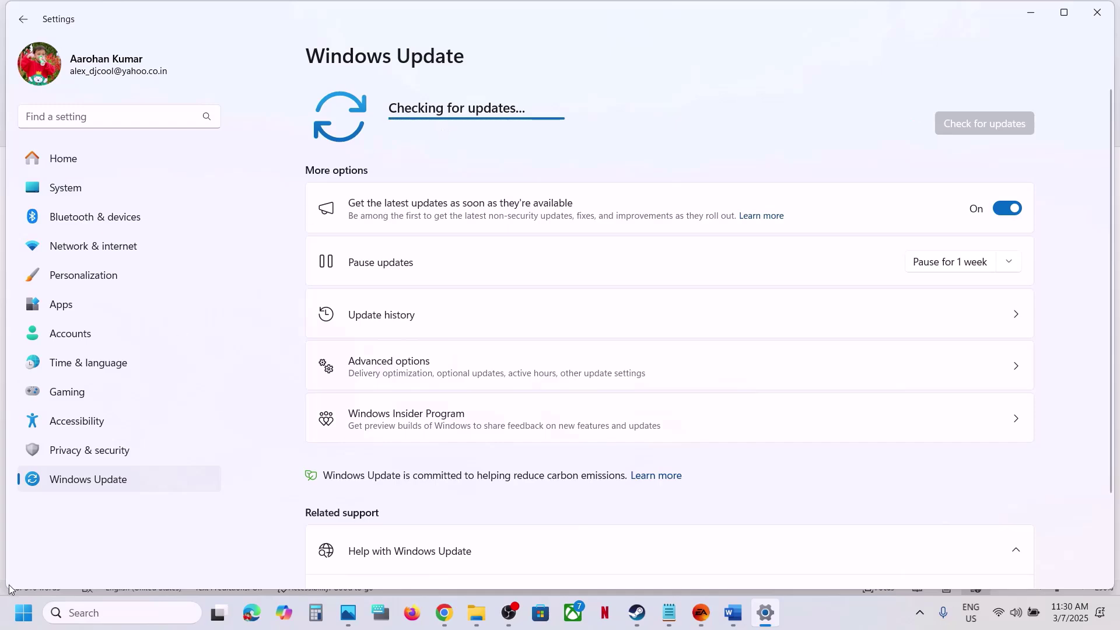
Show the Restart power option during the update check and dismiss it without restarting.
{"action": "key", "text": "super"}
{"action": "left_click", "coordinate": [424, 563]}
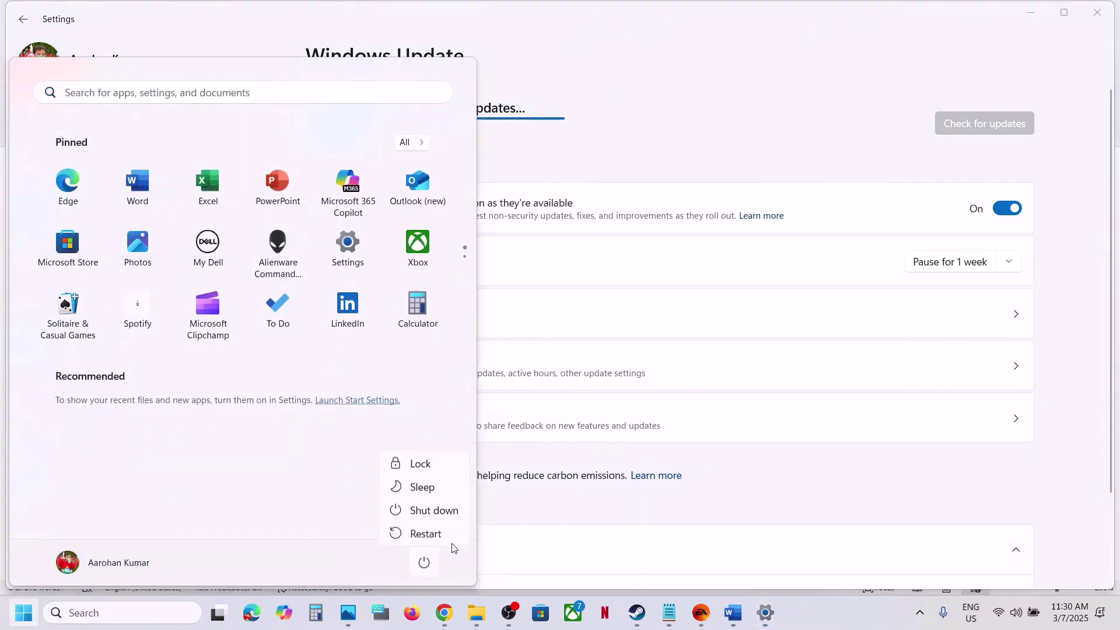
{"action": "left_click", "coordinate": [632, 565]}
{"action": "left_click", "coordinate": [632, 565]}
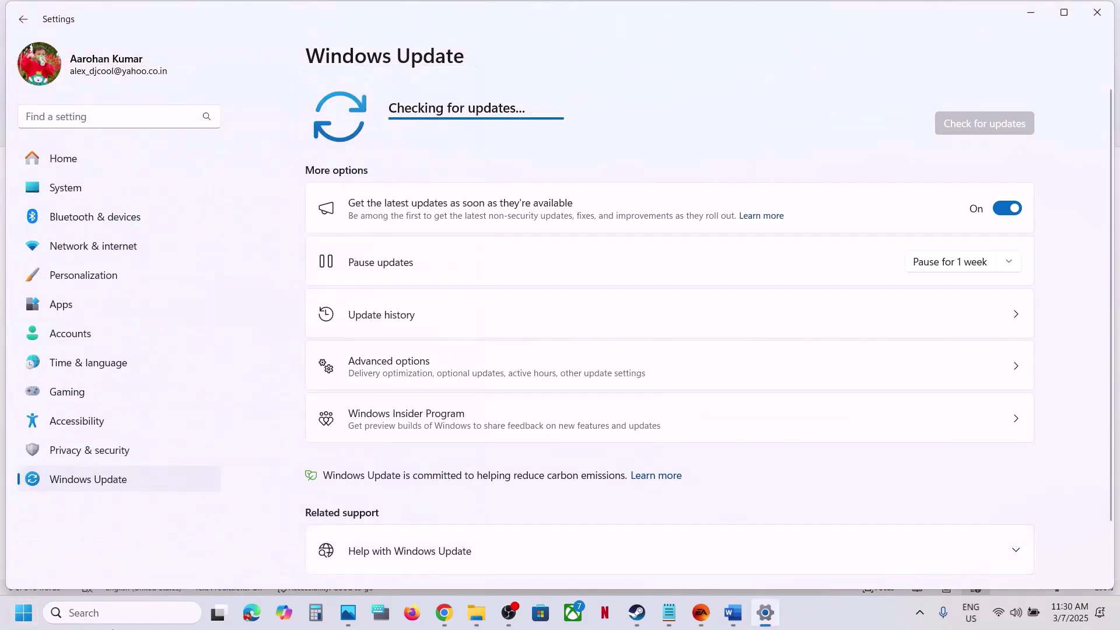
Run winver to check the installed Windows version, and close the About Windows dialog.
{"action": "left_click", "coordinate": [122, 616]}
{"action": "type", "text": "winver"}
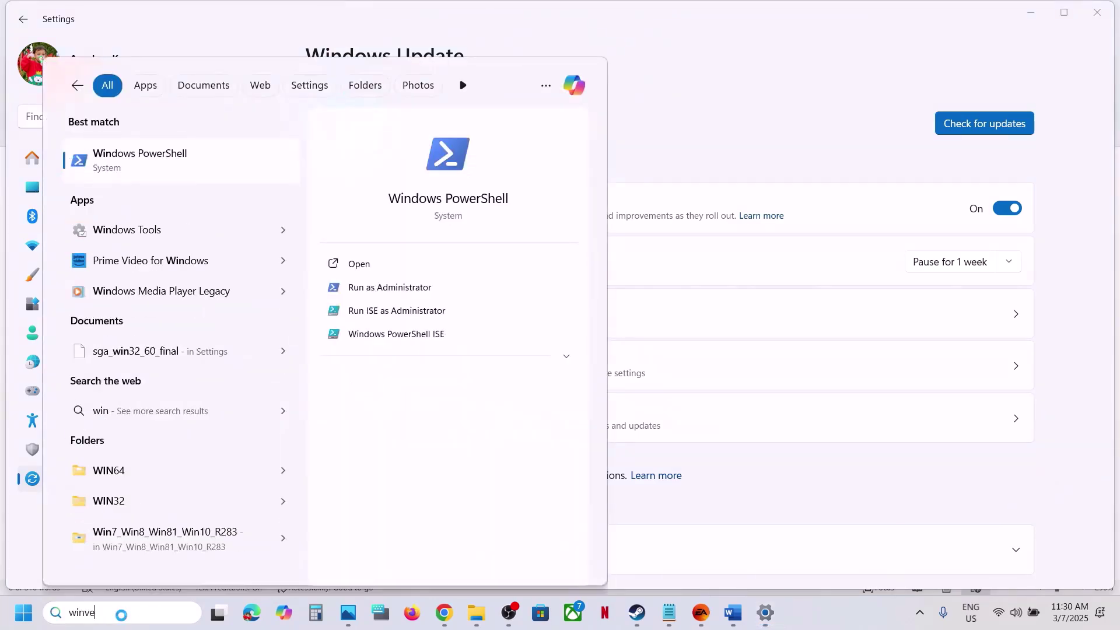
{"action": "left_click", "coordinate": [146, 156]}
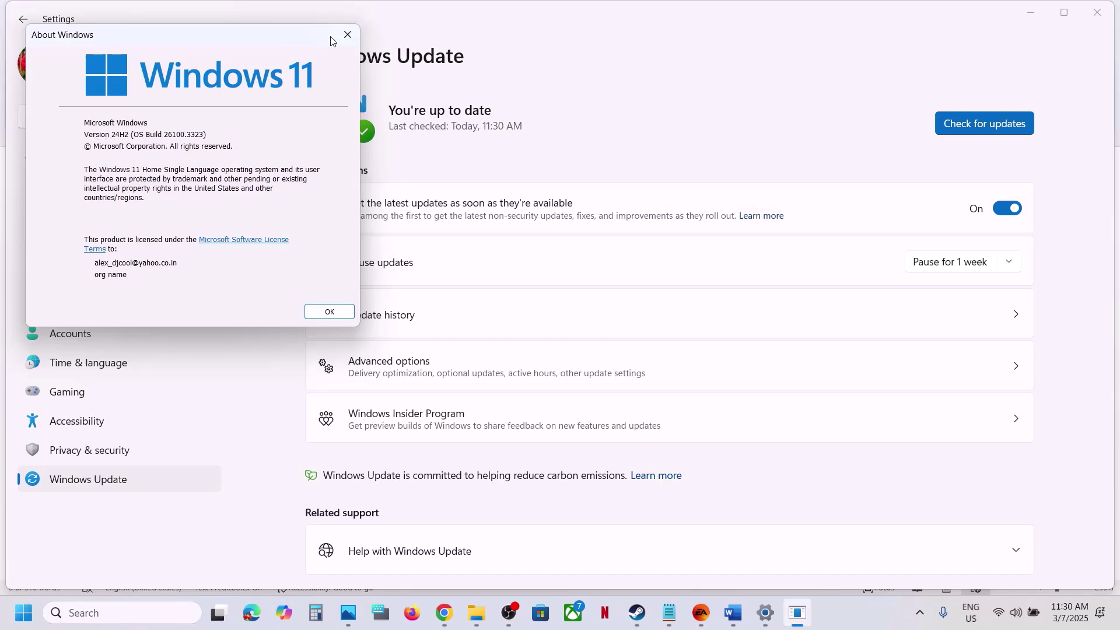
{"action": "left_click", "coordinate": [348, 35]}
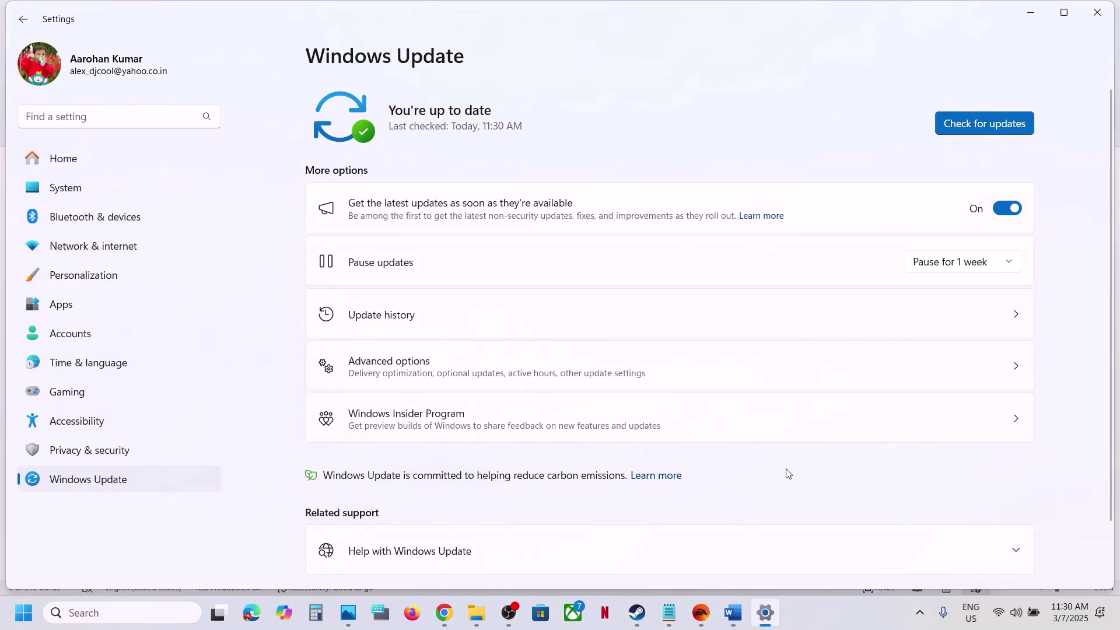
Switch to the Word document and copy "AMD 25.2.1 Optional Update" from the Step 10 line.
{"action": "left_click", "coordinate": [734, 614]}
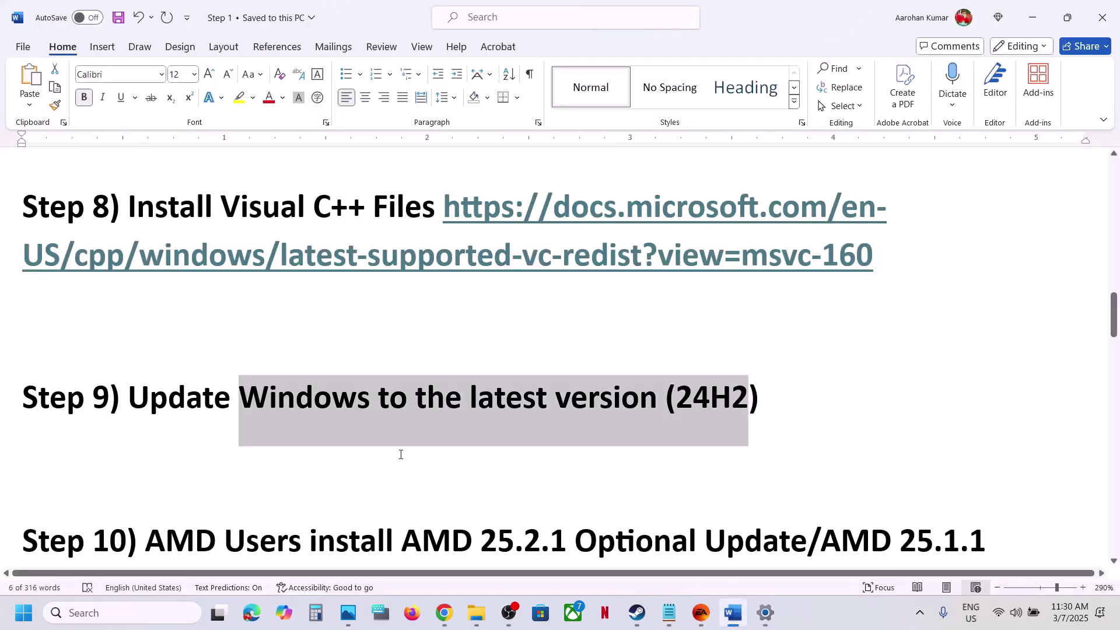
{"action": "scroll", "coordinate": [368, 434], "scroll_direction": "down", "scroll_amount": 2}
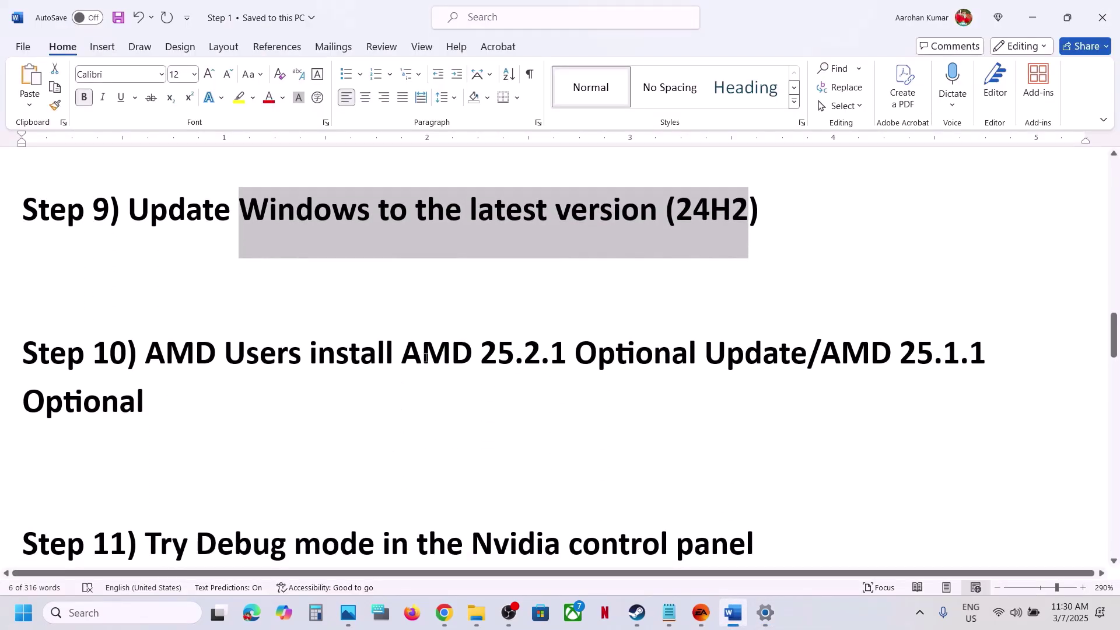
{"action": "left_click_drag", "start_coordinate": [408, 354], "coordinate": [807, 357]}
{"action": "key", "text": "ctrl+c"}
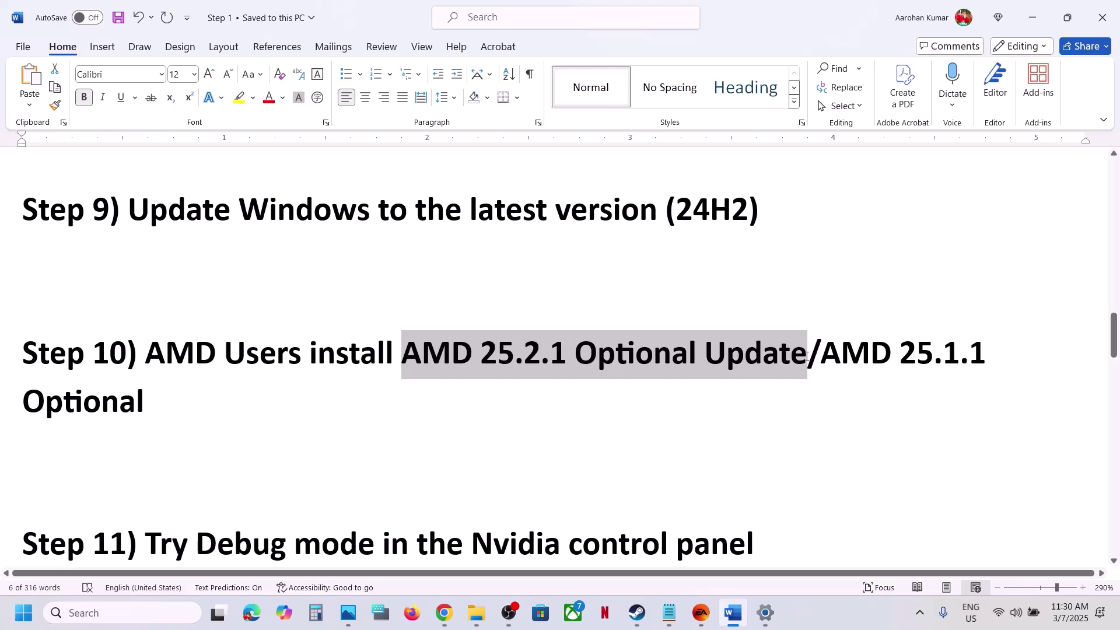
{"action": "left_click", "coordinate": [766, 372]}
Switch to Chrome and search Google for the copied text "AMD 25.2.1 Optional Update" in a new tab.
{"action": "key", "text": "alt+Tab"}
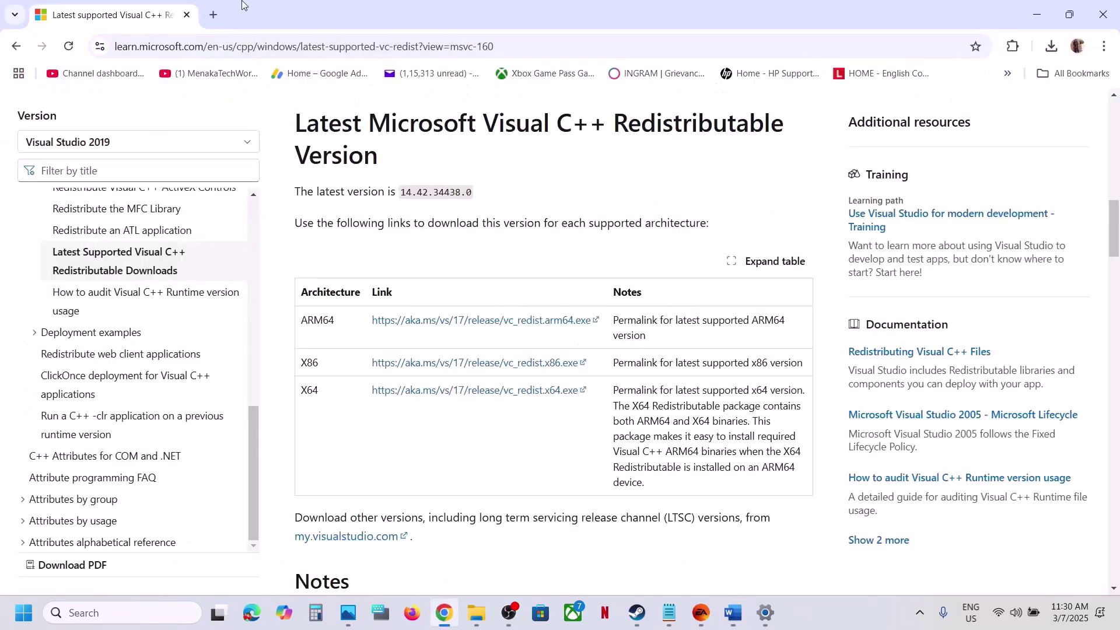
{"action": "left_click", "coordinate": [215, 15]}
{"action": "key", "text": "ctrl+v"}
{"action": "key", "text": "Return"}
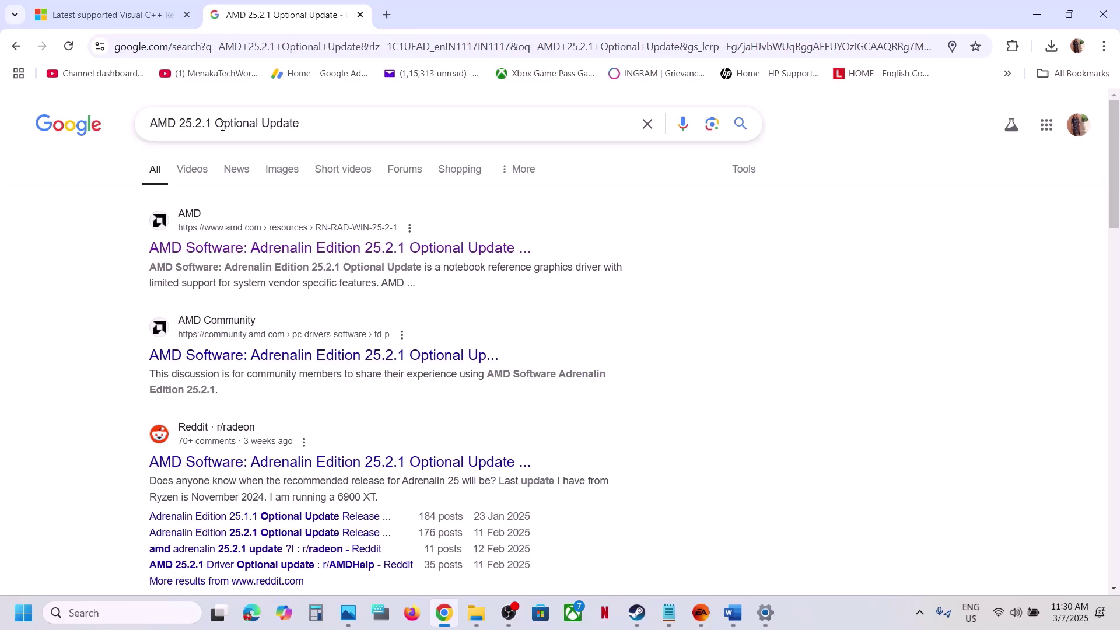
Open AMD's Adrenalin Edition 25.2.1 release notes and download the Optional Update driver for Windows 10 & Windows 11 64-bit.
{"action": "left_click", "coordinate": [299, 253]}
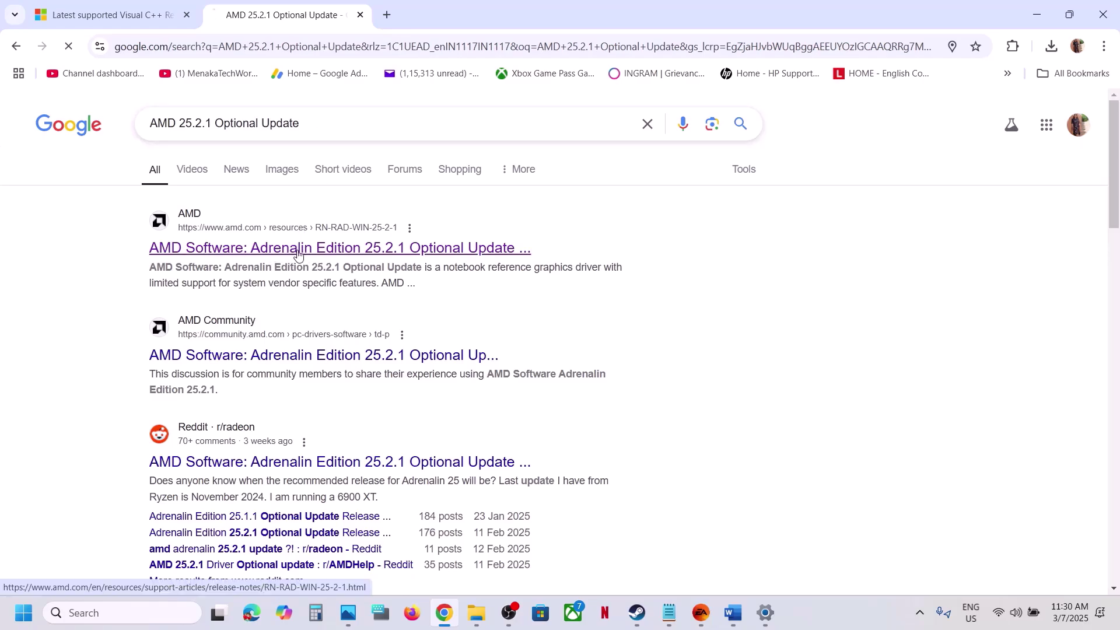
{"action": "scroll", "coordinate": [365, 412], "scroll_direction": "down", "scroll_amount": 15}
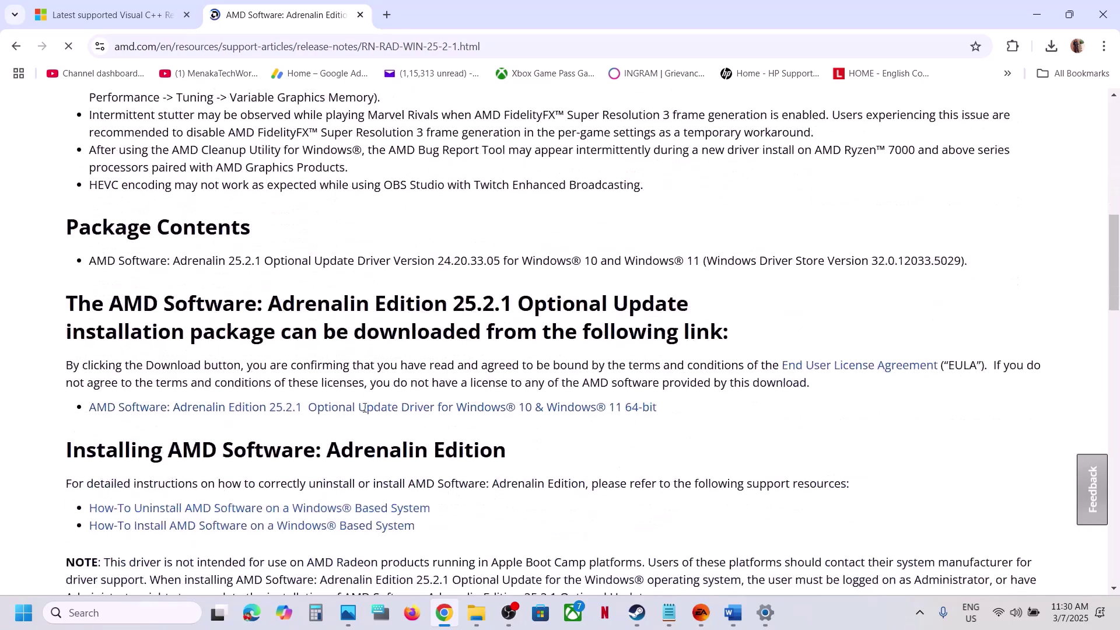
{"action": "left_click", "coordinate": [314, 252]}
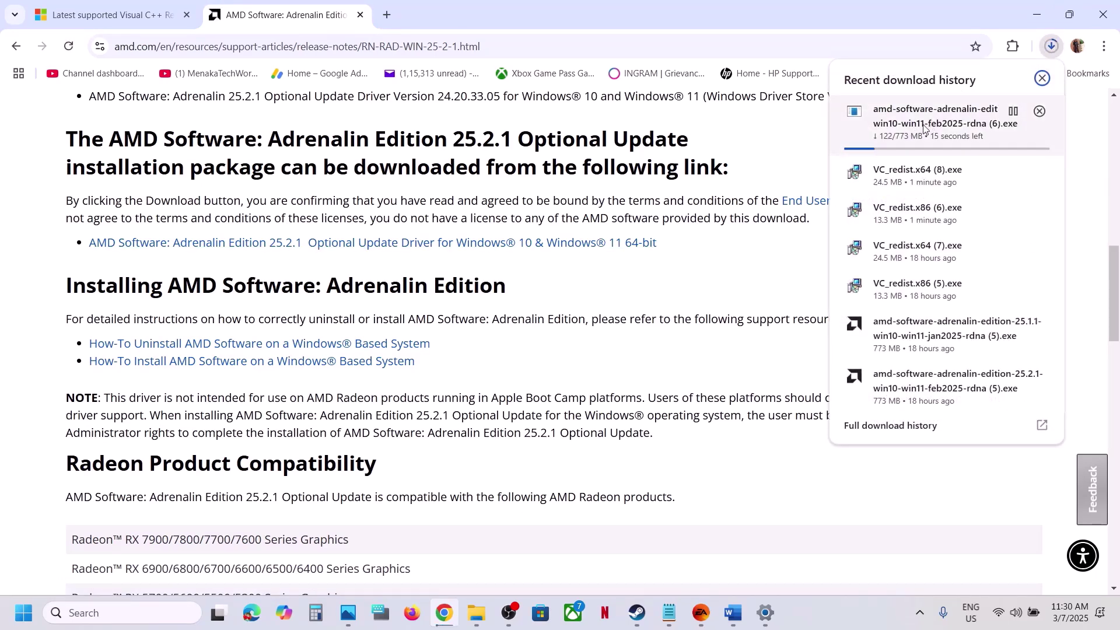
{"action": "left_click", "coordinate": [769, 166]}
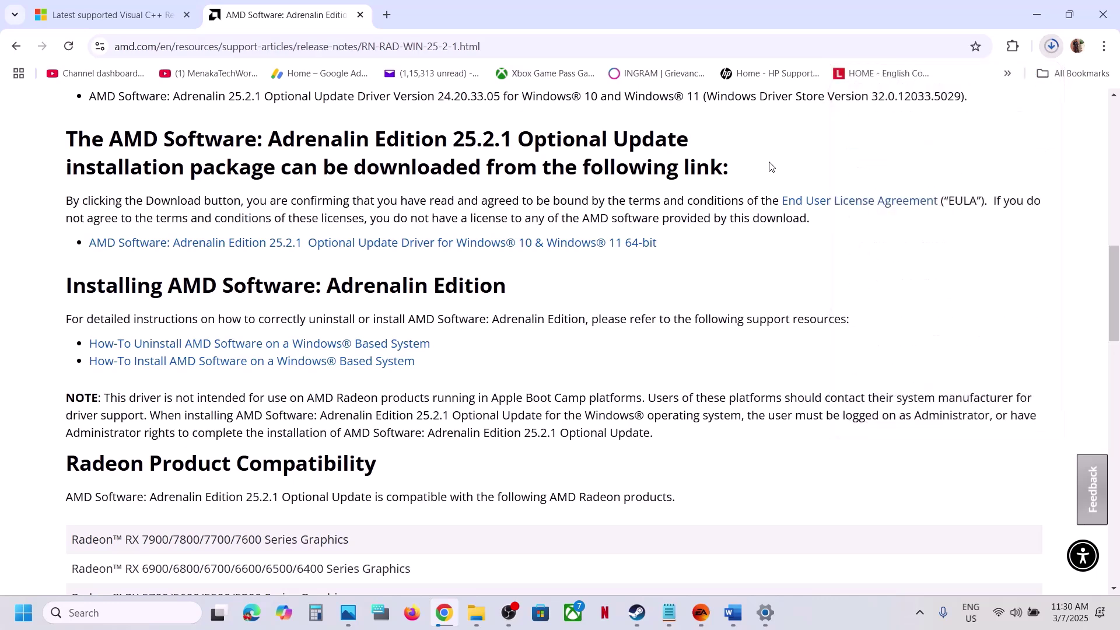
Return to the Word document and copy "AMD 25.1.1 Optional" from the Step 10 line.
{"action": "left_click", "coordinate": [734, 613]}
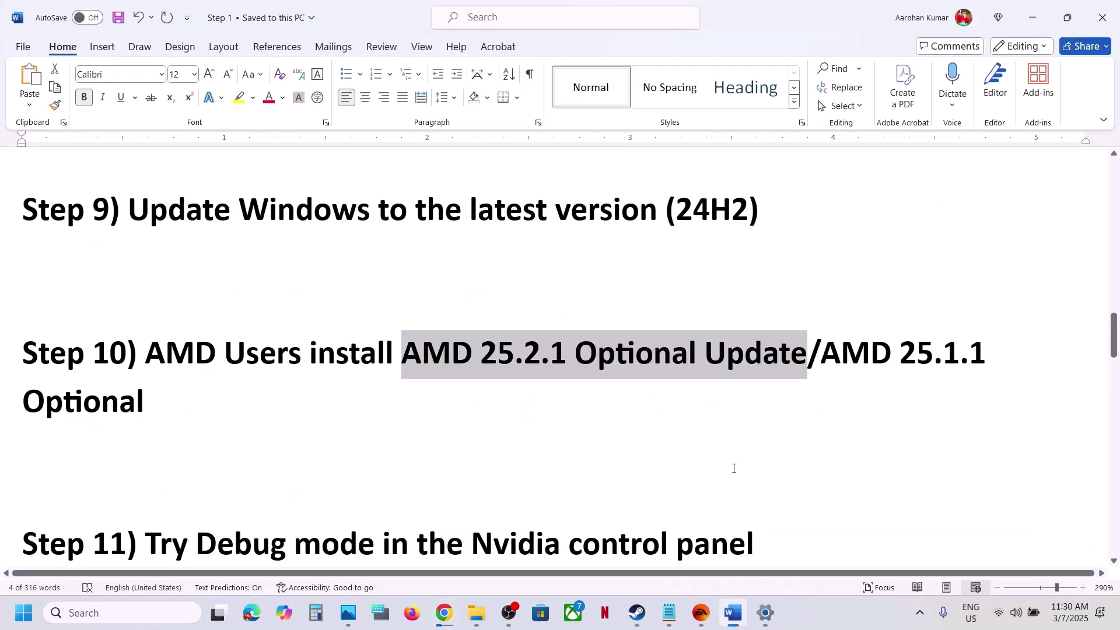
{"action": "left_click", "coordinate": [822, 384]}
{"action": "left_click_drag", "start_coordinate": [823, 358], "coordinate": [119, 409]}
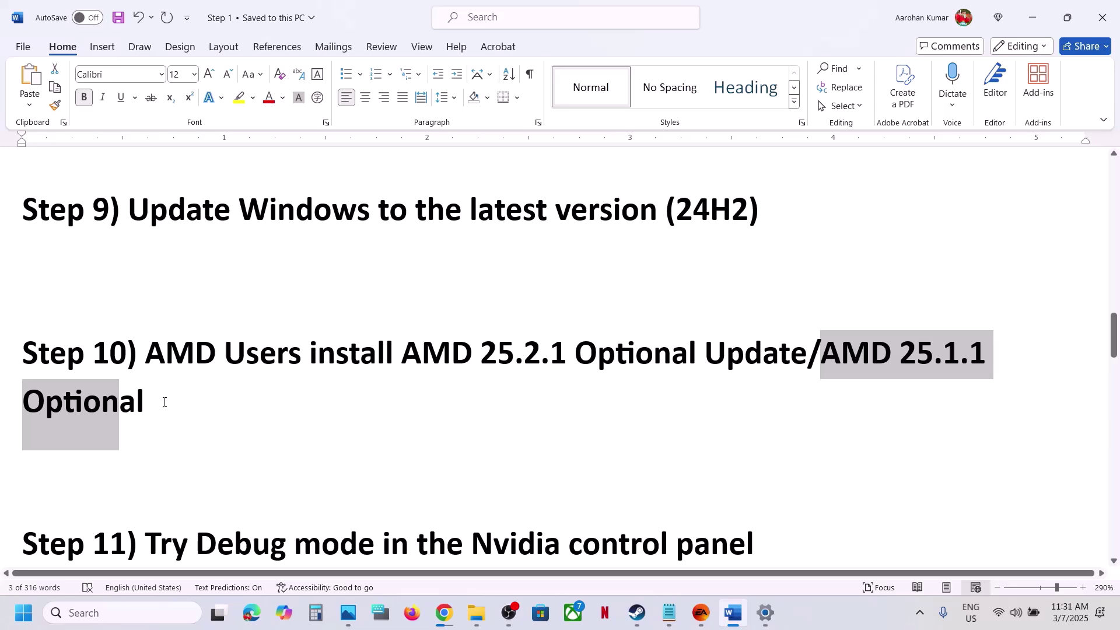
{"action": "left_click", "coordinate": [164, 402]}
{"action": "left_click", "coordinate": [824, 359], "text": "shift"}
{"action": "key", "text": "ctrl+c"}
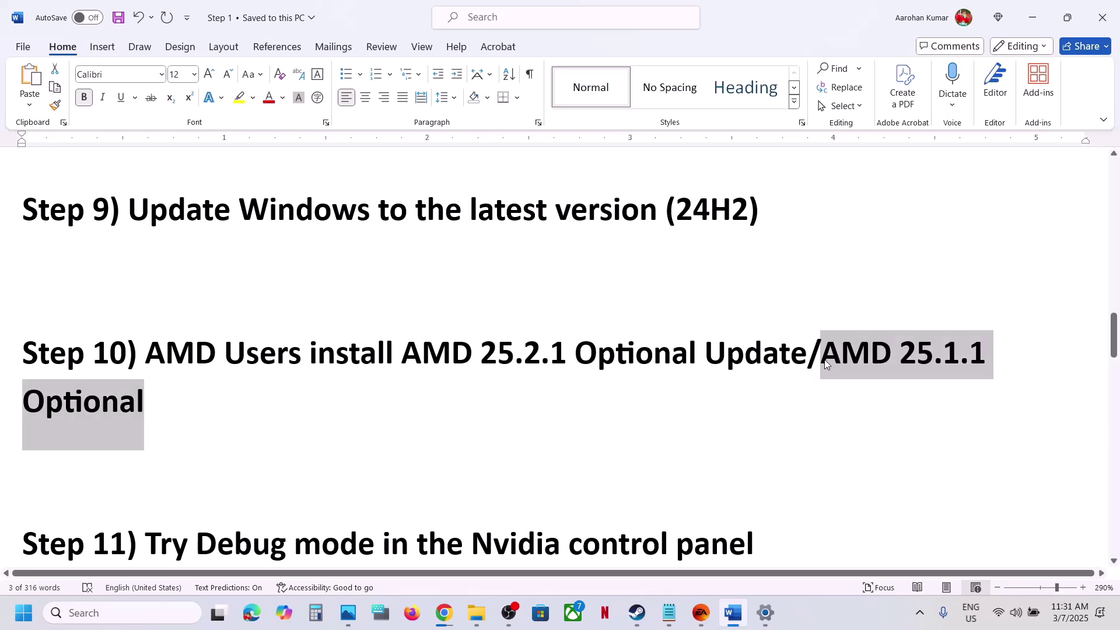
Switch to Chrome and search Google for the copied text "AMD 25.1.1 Optional" in a new tab.
{"action": "left_click", "coordinate": [444, 612]}
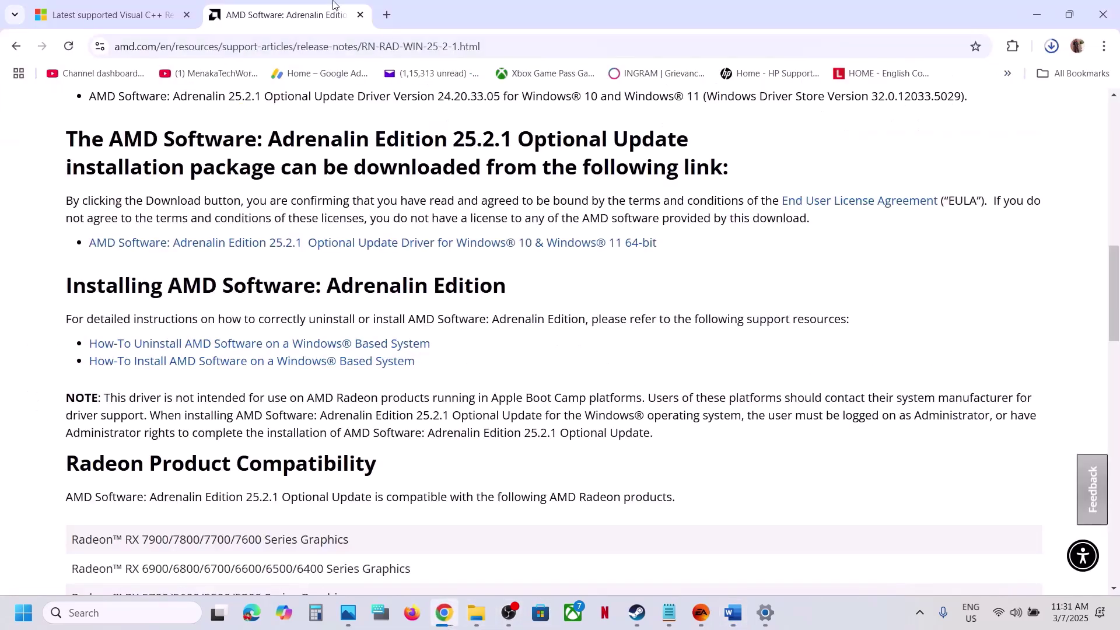
{"action": "left_click", "coordinate": [387, 15]}
{"action": "key", "text": "ctrl+v"}
{"action": "key", "text": "Return"}
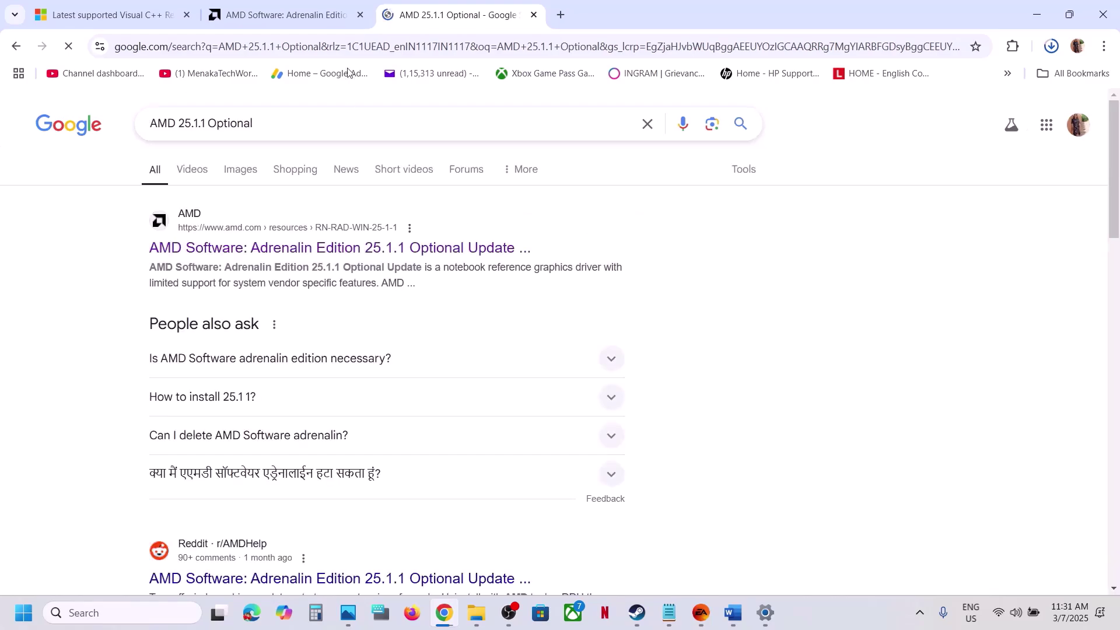
Open AMD's Adrenalin Edition 25.1.1 release notes, download the Optional Update driver for Windows 10 & 11 64-bit, and check the recent downloads.
{"action": "left_click", "coordinate": [304, 248]}
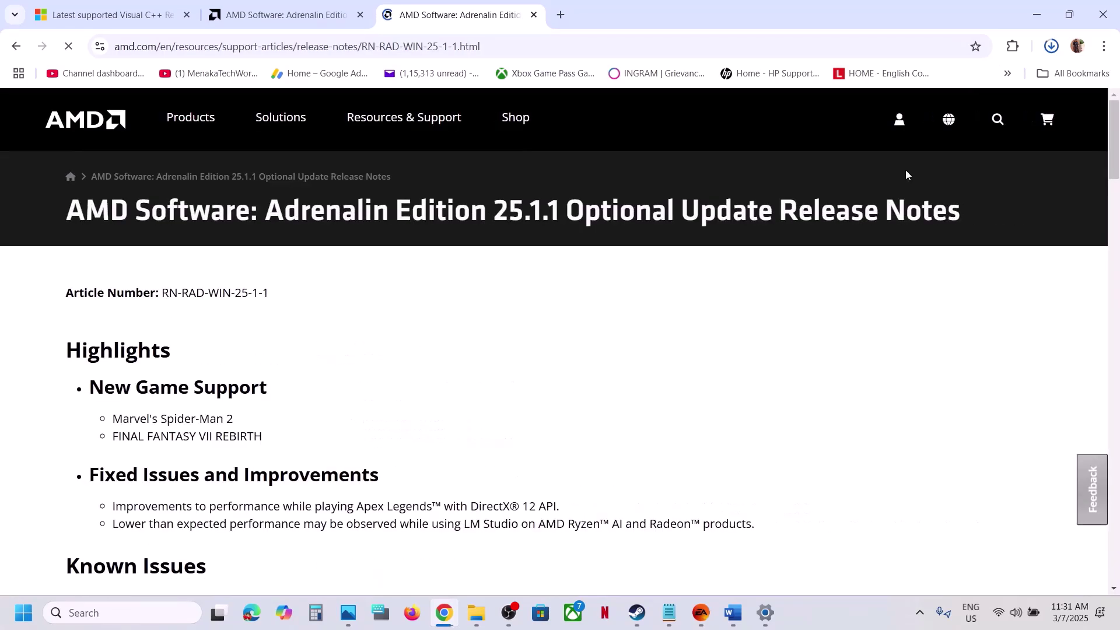
{"action": "scroll", "coordinate": [562, 450], "scroll_direction": "down", "scroll_amount": 8}
{"action": "scroll", "coordinate": [354, 459], "scroll_direction": "down", "scroll_amount": 2}
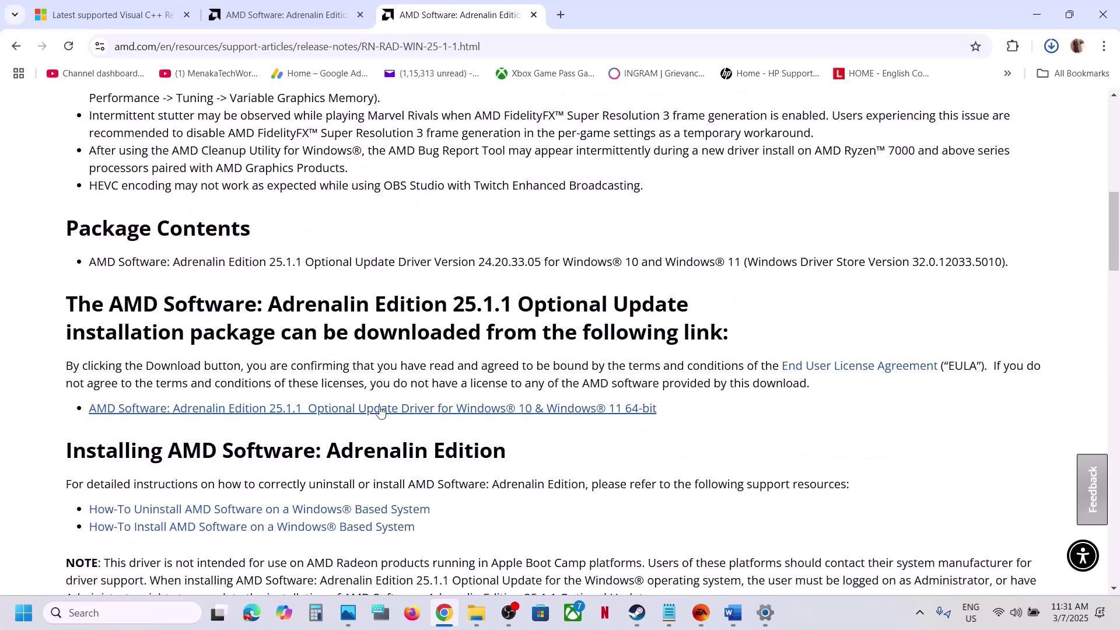
{"action": "left_click", "coordinate": [370, 410]}
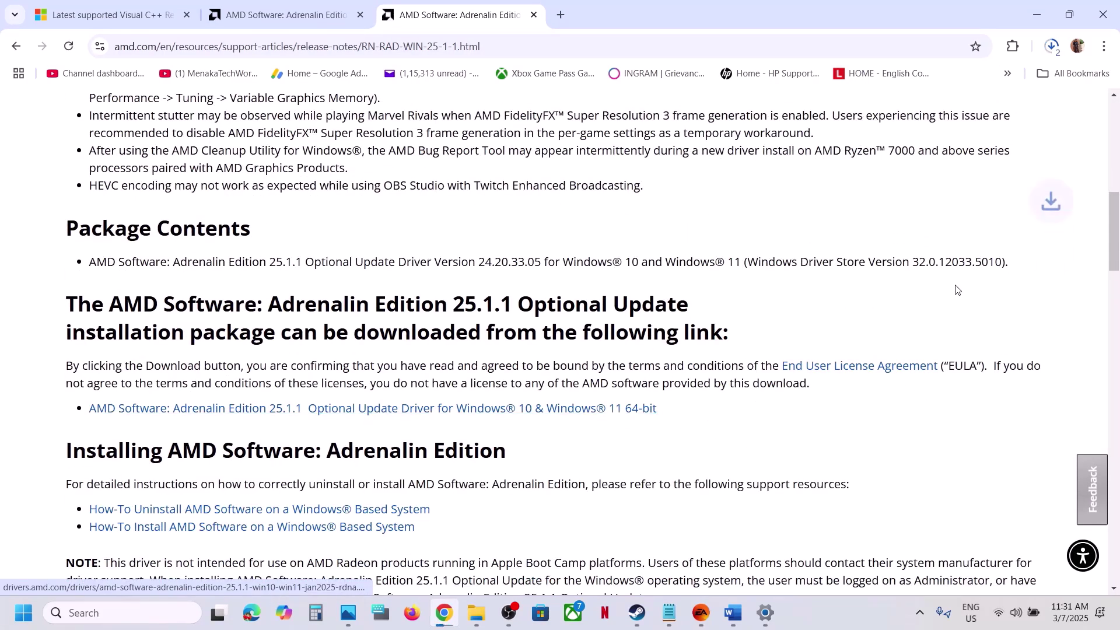
{"action": "left_click", "coordinate": [1050, 52]}
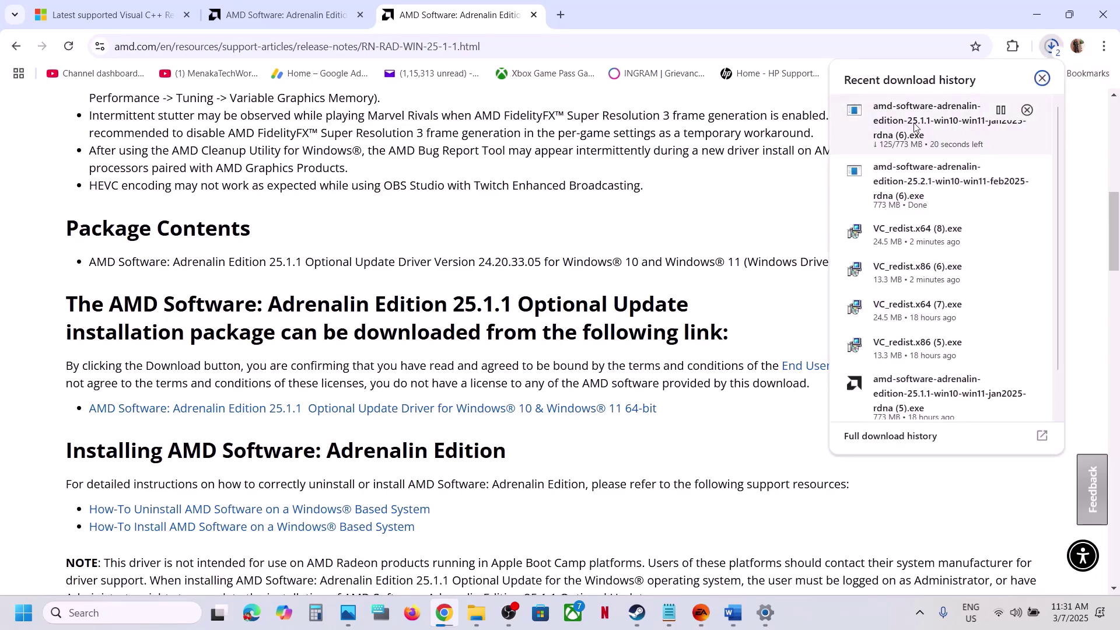
{"action": "left_click", "coordinate": [690, 228]}
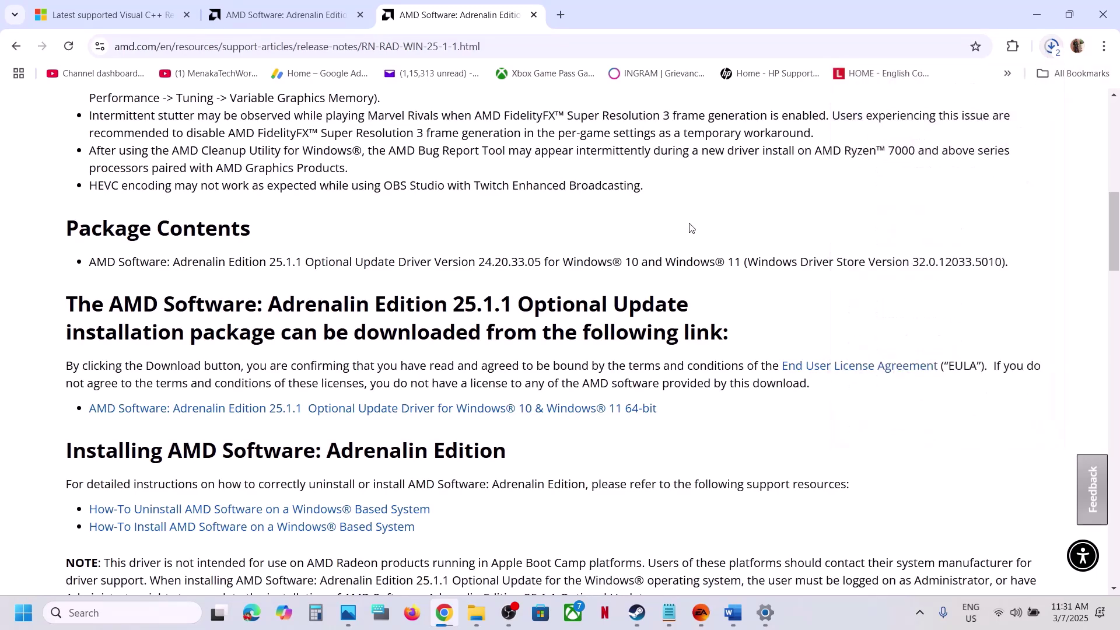
Return to the Word document and highlight part of the Step 11 line about Debug mode.
{"action": "left_click", "coordinate": [637, 612]}
{"action": "left_click", "coordinate": [734, 620]}
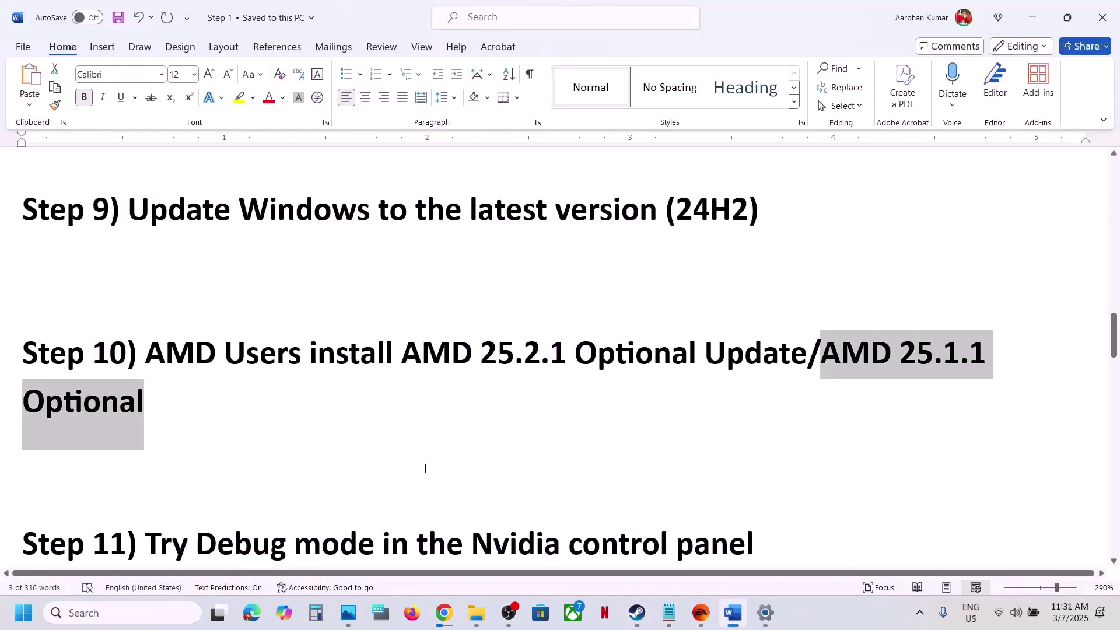
{"action": "scroll", "coordinate": [426, 460], "scroll_direction": "down", "scroll_amount": 2}
{"action": "left_click_drag", "start_coordinate": [296, 435], "coordinate": [740, 402]}
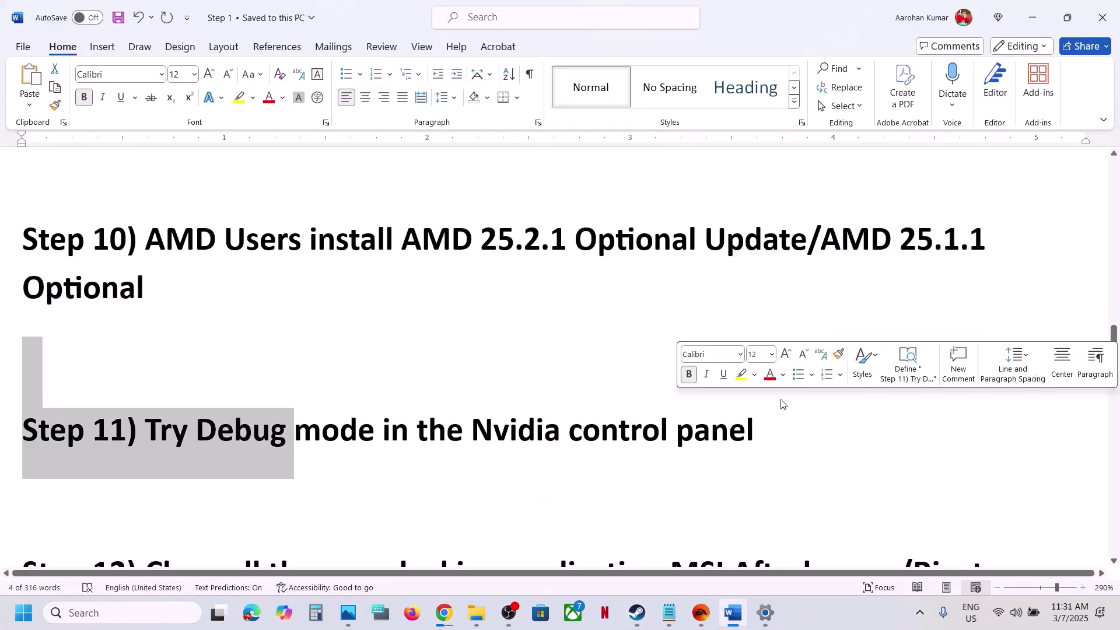
Show the desktop and open the NVIDIA Control Panel from there.
{"action": "key", "text": "super+d"}
{"action": "right_click", "coordinate": [488, 289]}
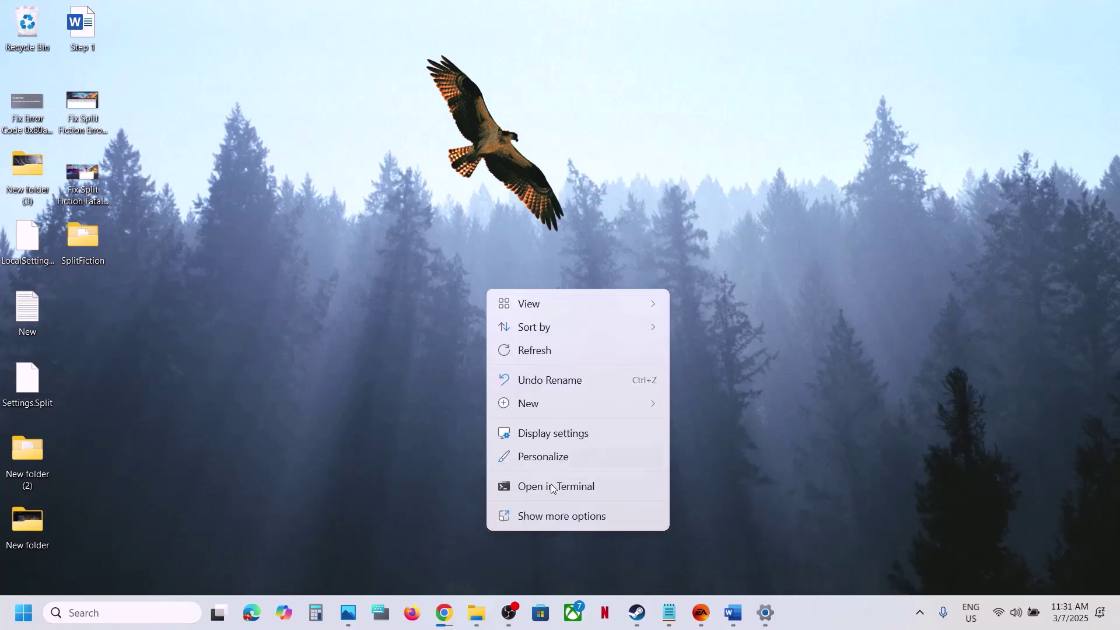
{"action": "left_click", "coordinate": [543, 516]}
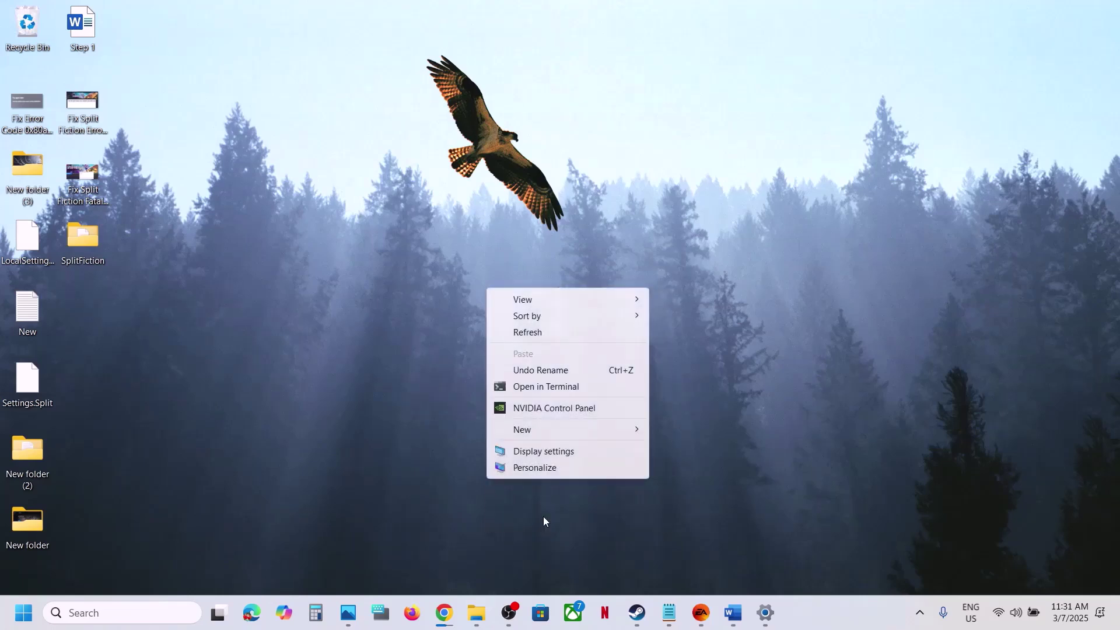
{"action": "left_click", "coordinate": [522, 408]}
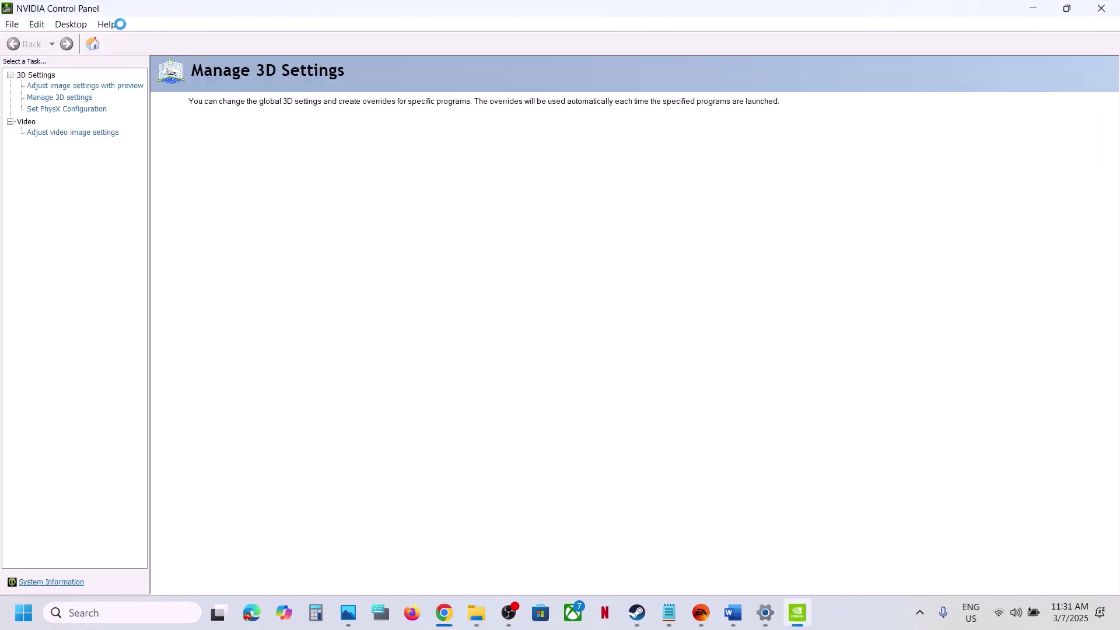
Toggle Debug Mode in the NVIDIA Control Panel, recheck the option, and close the control panel.
{"action": "left_click", "coordinate": [164, 25]}
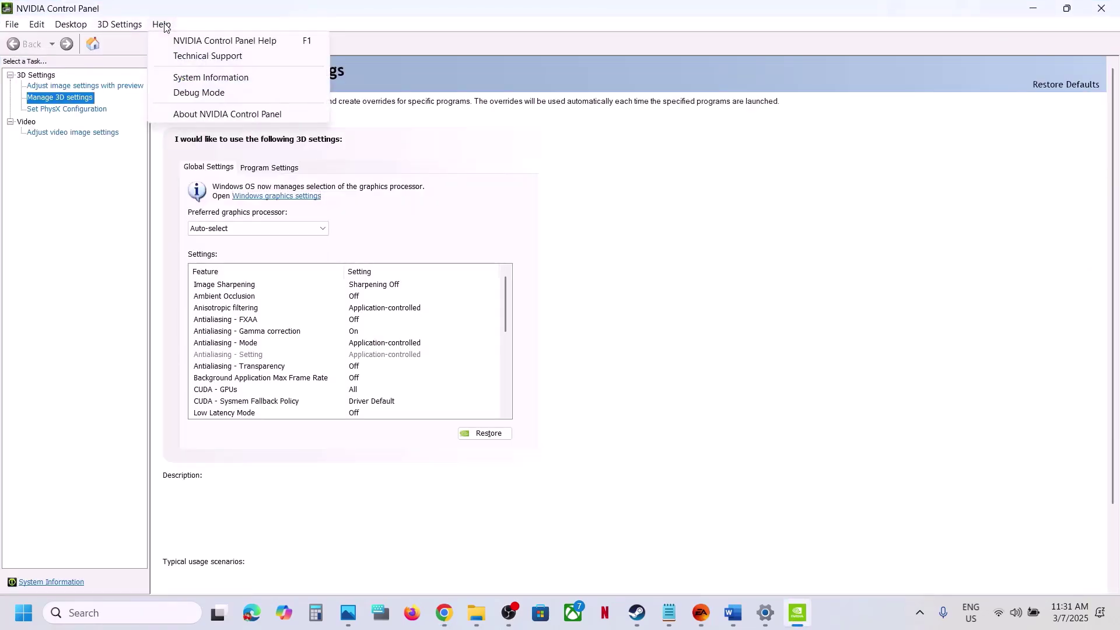
{"action": "left_click", "coordinate": [198, 94]}
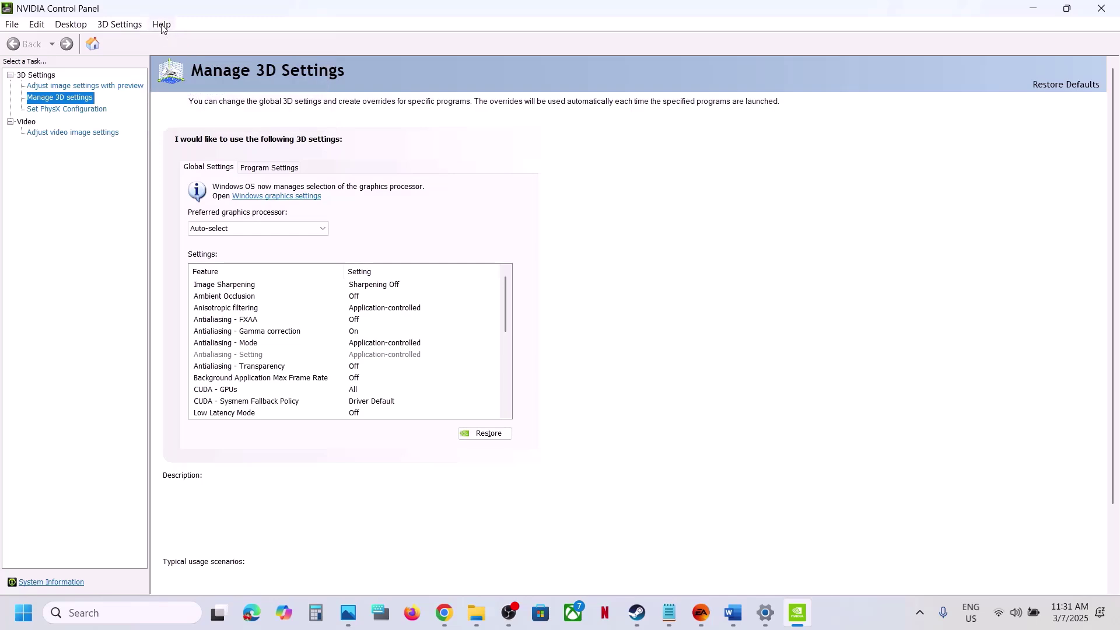
{"action": "left_click", "coordinate": [162, 24]}
{"action": "left_click", "coordinate": [797, 237]}
{"action": "left_click", "coordinate": [1102, 8]}
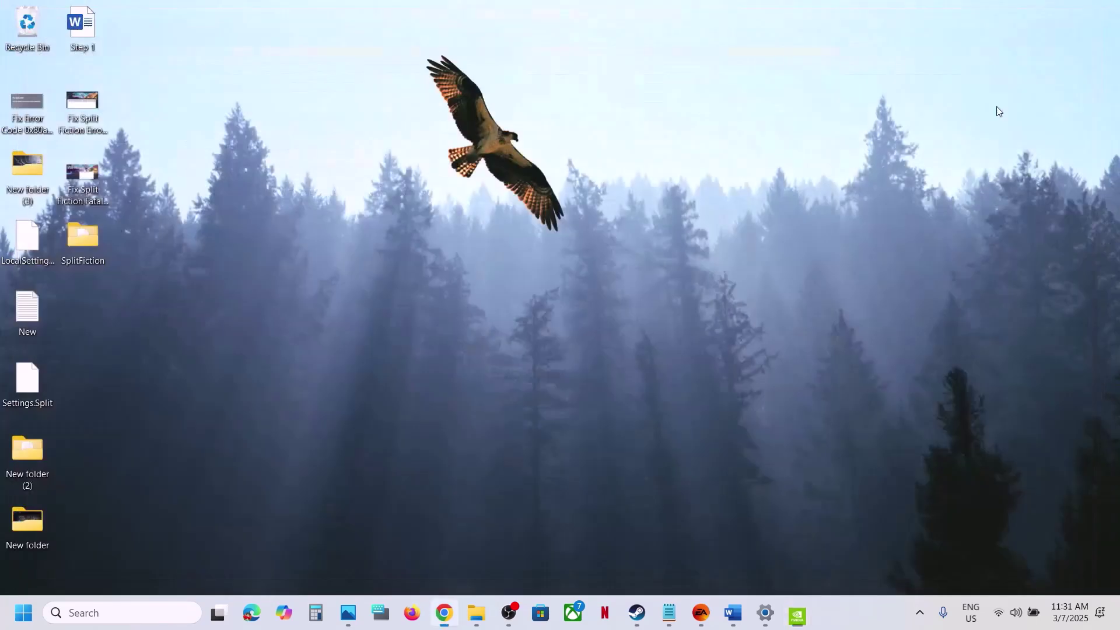
Return to the Word document and copy "MSI Afterburner" from the Step 12 line.
{"action": "left_click", "coordinate": [637, 613]}
{"action": "left_click", "coordinate": [737, 623]}
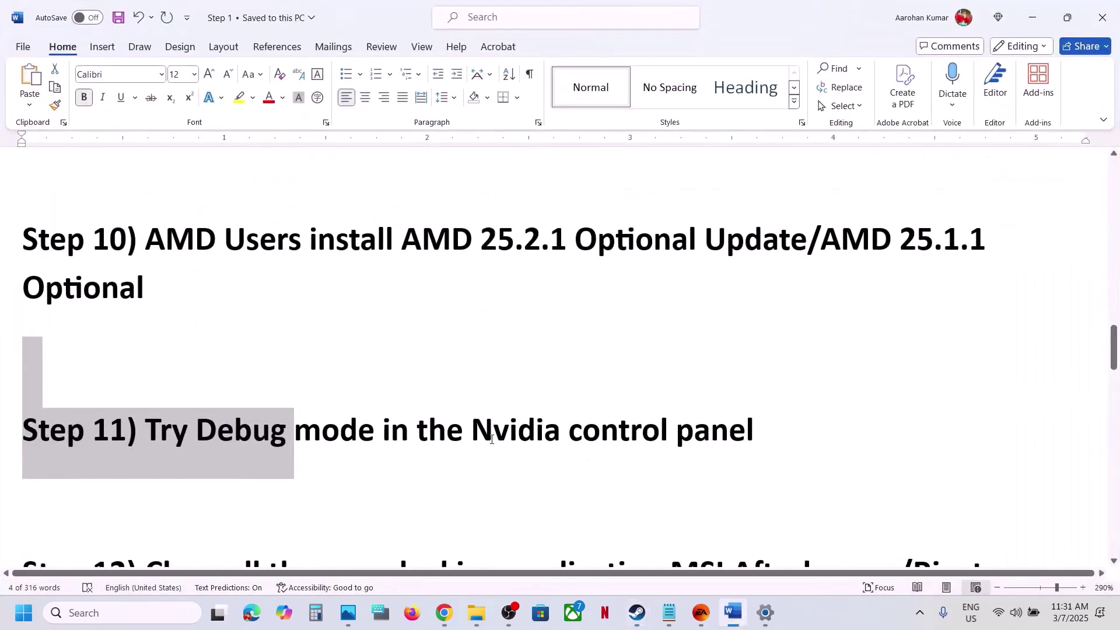
{"action": "scroll", "coordinate": [492, 439], "scroll_direction": "down", "scroll_amount": 5}
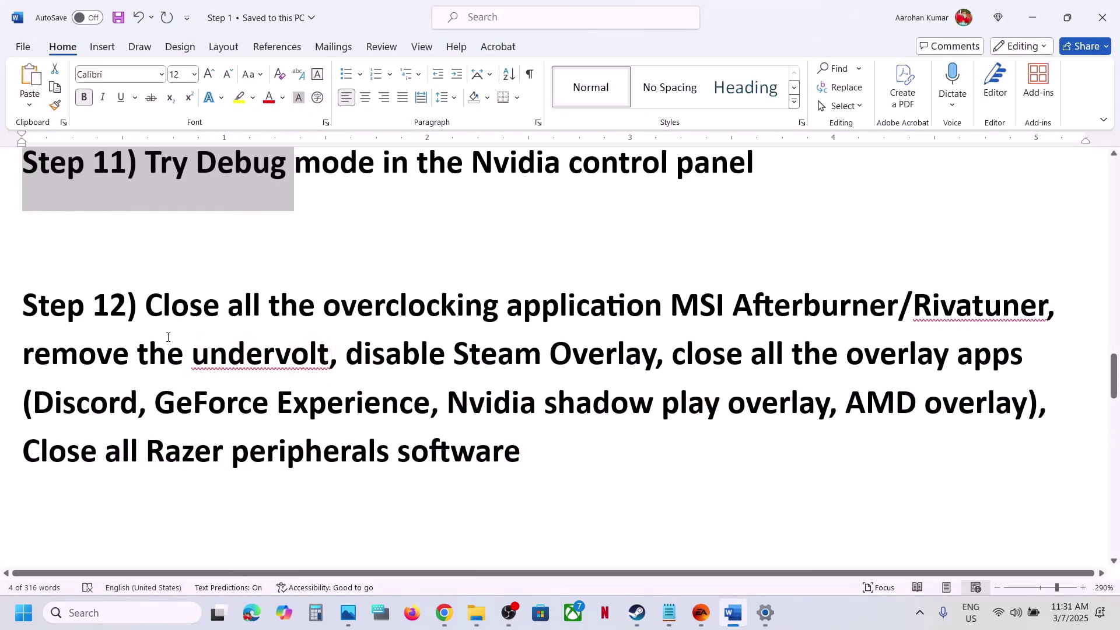
{"action": "left_click_drag", "start_coordinate": [146, 311], "coordinate": [677, 314]}
{"action": "left_click", "coordinate": [873, 310]}
{"action": "key", "text": "ctrl+c"}
Launch MSI Afterburner and RivaTuner Statistics Server through Windows search.
{"action": "left_click", "coordinate": [158, 623]}
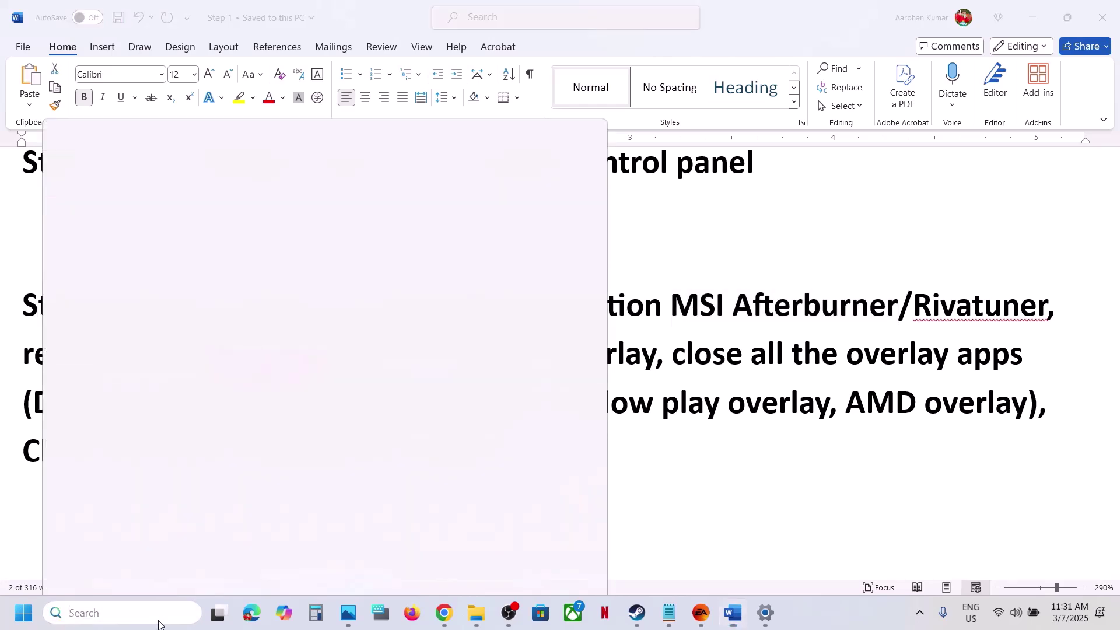
{"action": "key", "text": "ctrl+v"}
{"action": "key", "text": "Return"}
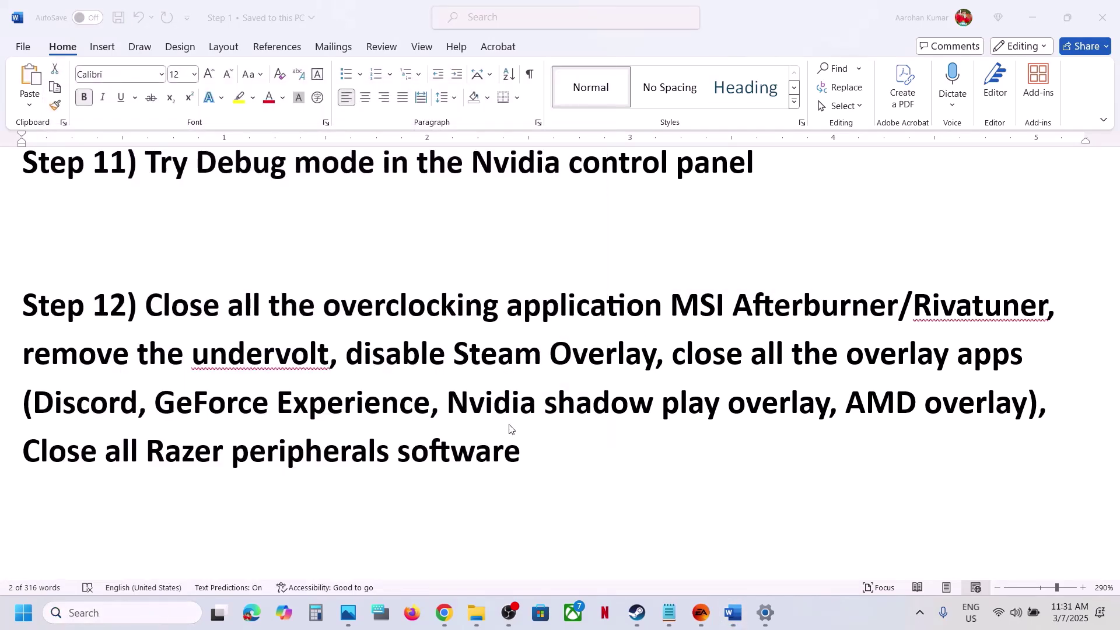
{"action": "left_click", "coordinate": [92, 621]}
{"action": "type", "text": "riva"}
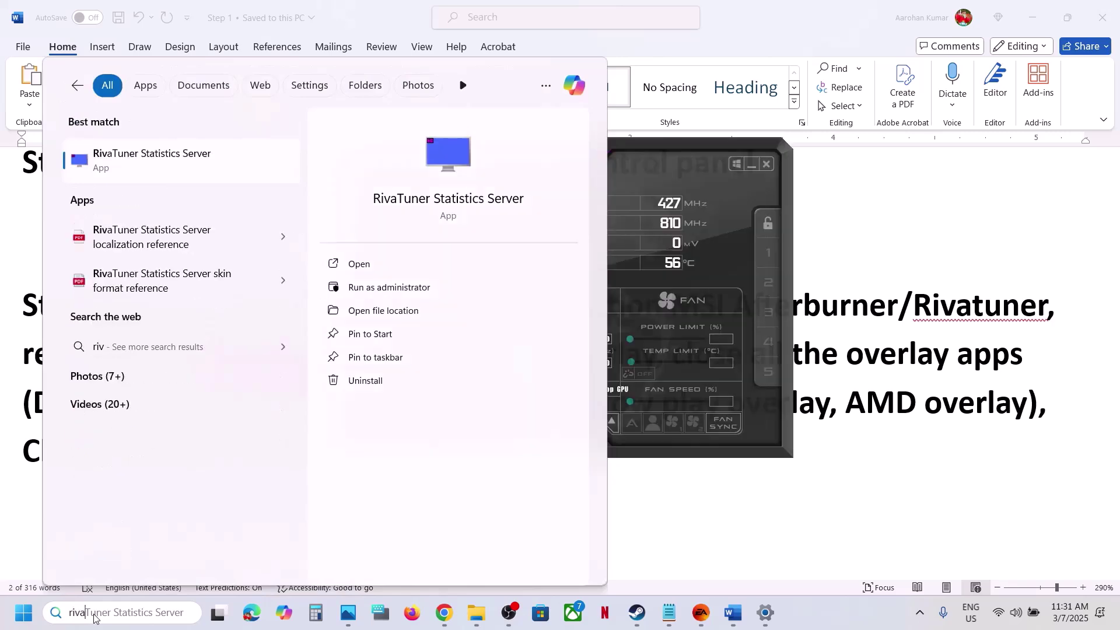
{"action": "key", "text": "Return"}
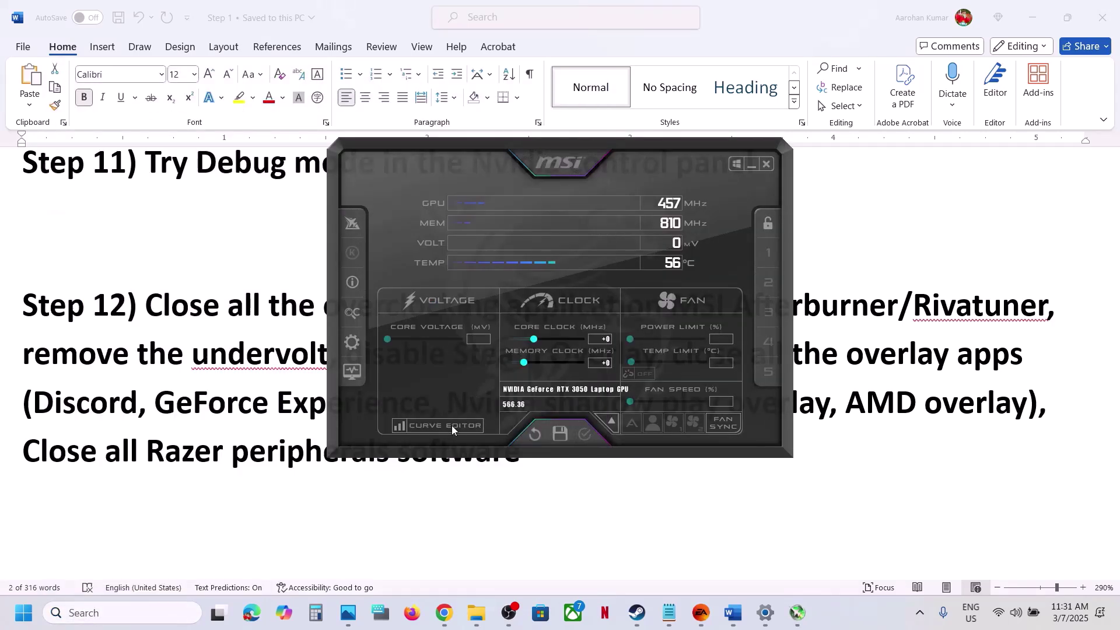
Minimize the MSI Afterburner window and shut down the background instances of MSI Afterburner and RivaTuner Statistics Server.
{"action": "left_click", "coordinate": [745, 163]}
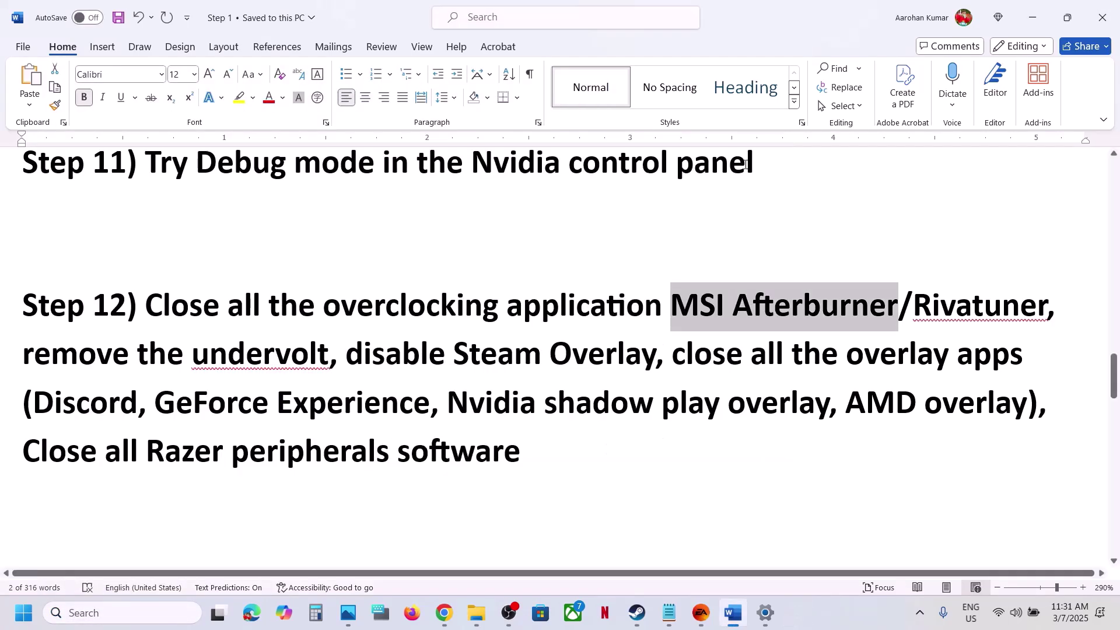
{"action": "left_click", "coordinate": [924, 616]}
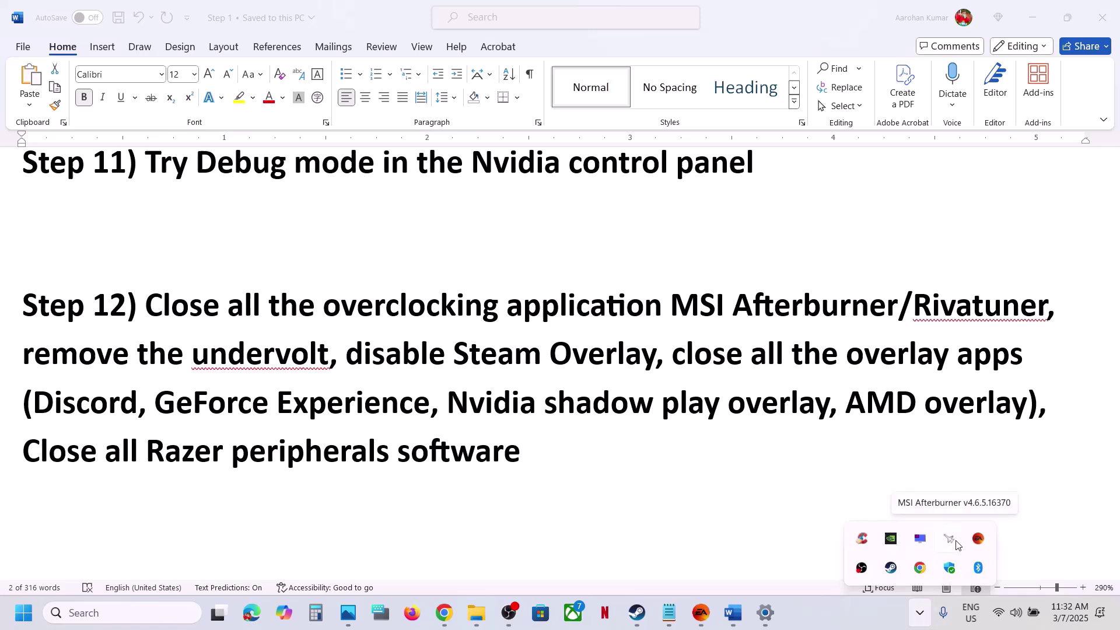
{"action": "right_click", "coordinate": [957, 541]}
{"action": "left_click", "coordinate": [1007, 532]}
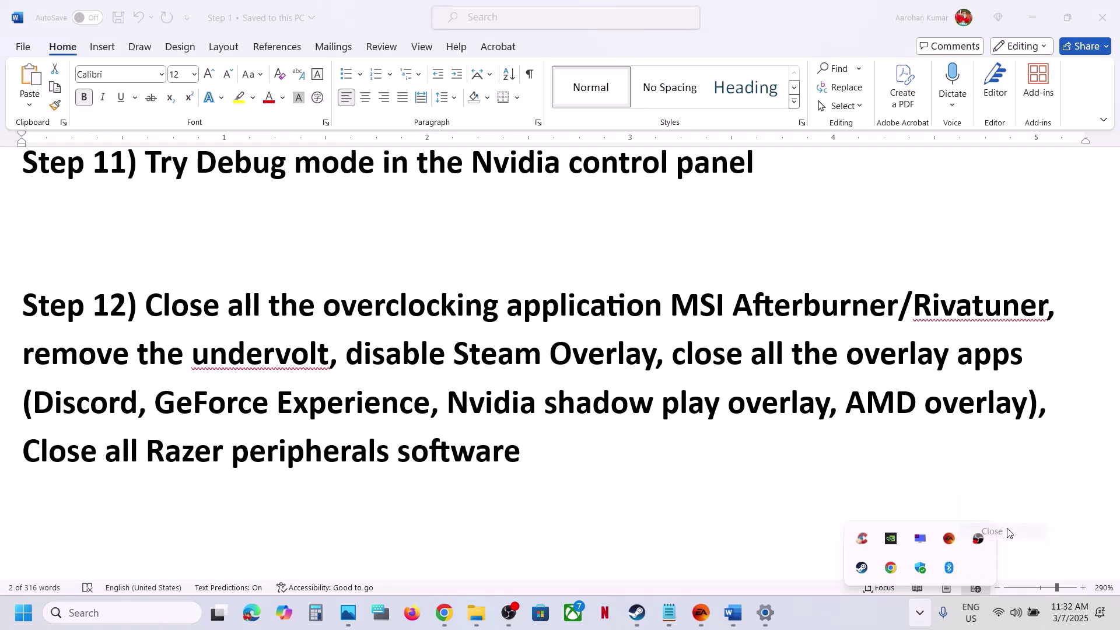
{"action": "right_click", "coordinate": [920, 541]}
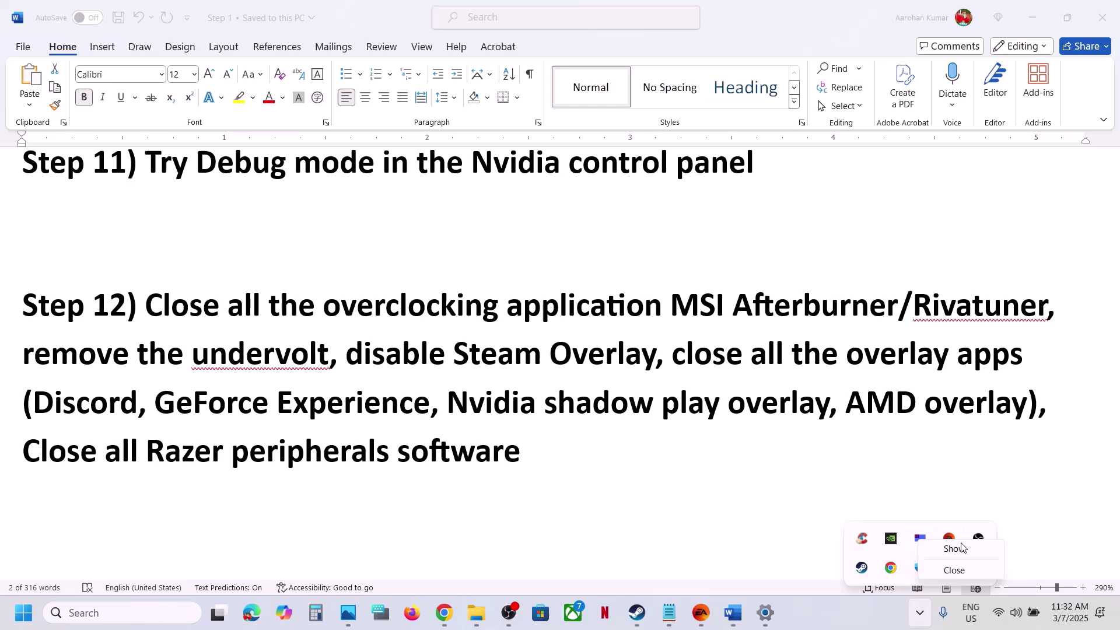
{"action": "left_click", "coordinate": [963, 573]}
{"action": "left_click", "coordinate": [795, 401]}
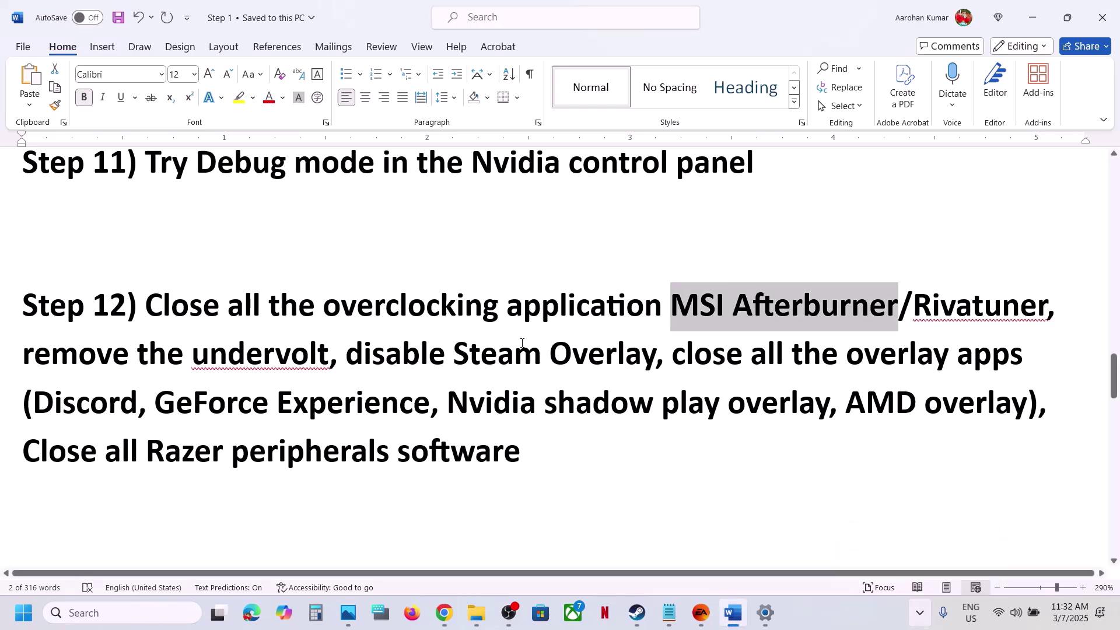
Highlight the Step 12 wording on overclocking applications and "disable Steam Overlay" in the document.
{"action": "left_click", "coordinate": [457, 318]}
{"action": "left_click_drag", "start_coordinate": [325, 314], "coordinate": [753, 315]}
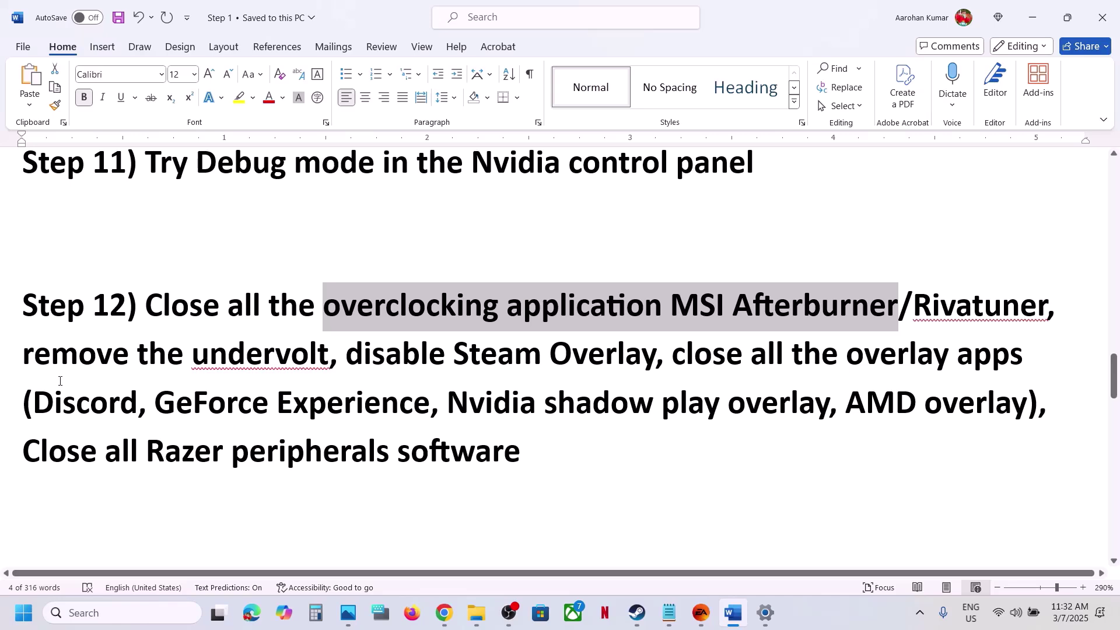
{"action": "left_click_drag", "start_coordinate": [31, 354], "coordinate": [654, 358]}
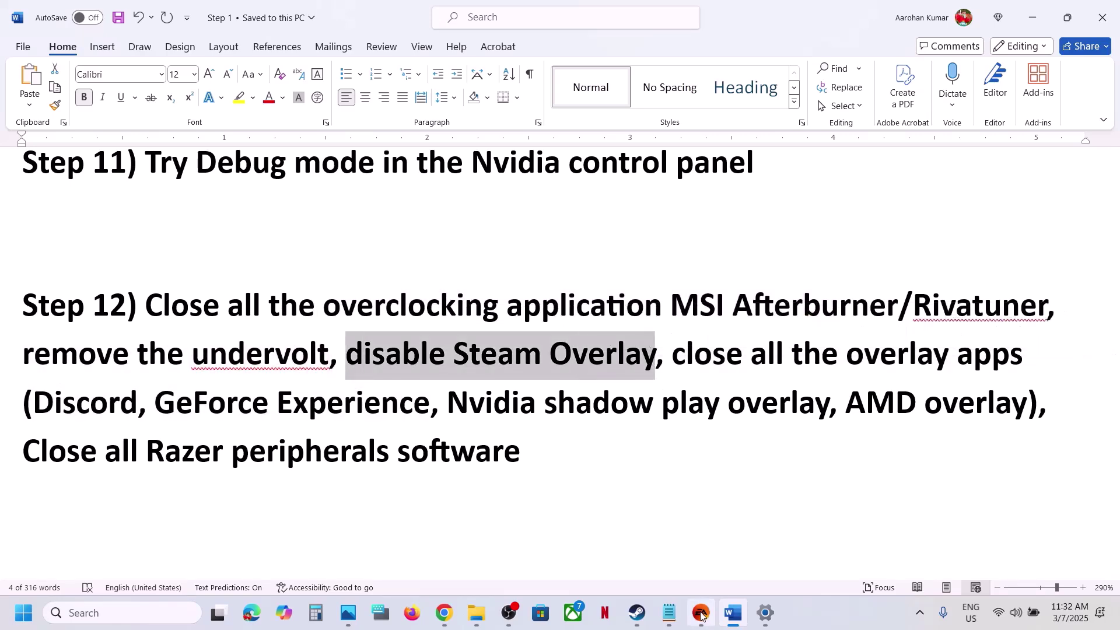
Switch to Steam and disable the Steam Overlay in Split Fiction's properties.
{"action": "left_click", "coordinate": [636, 613]}
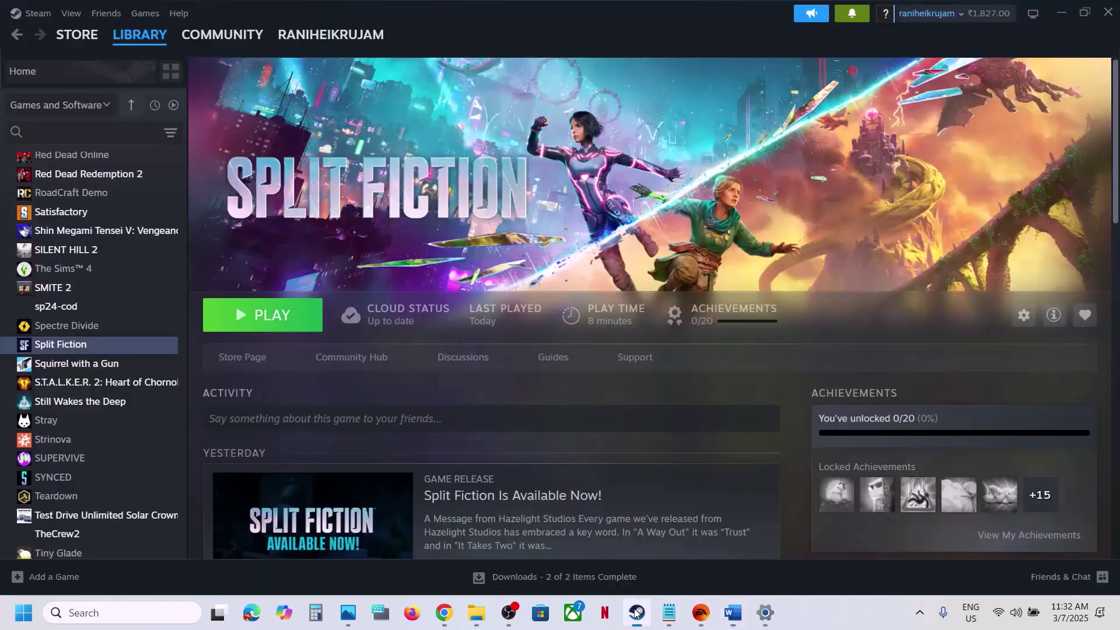
{"action": "right_click", "coordinate": [119, 350]}
{"action": "left_click", "coordinate": [176, 460]}
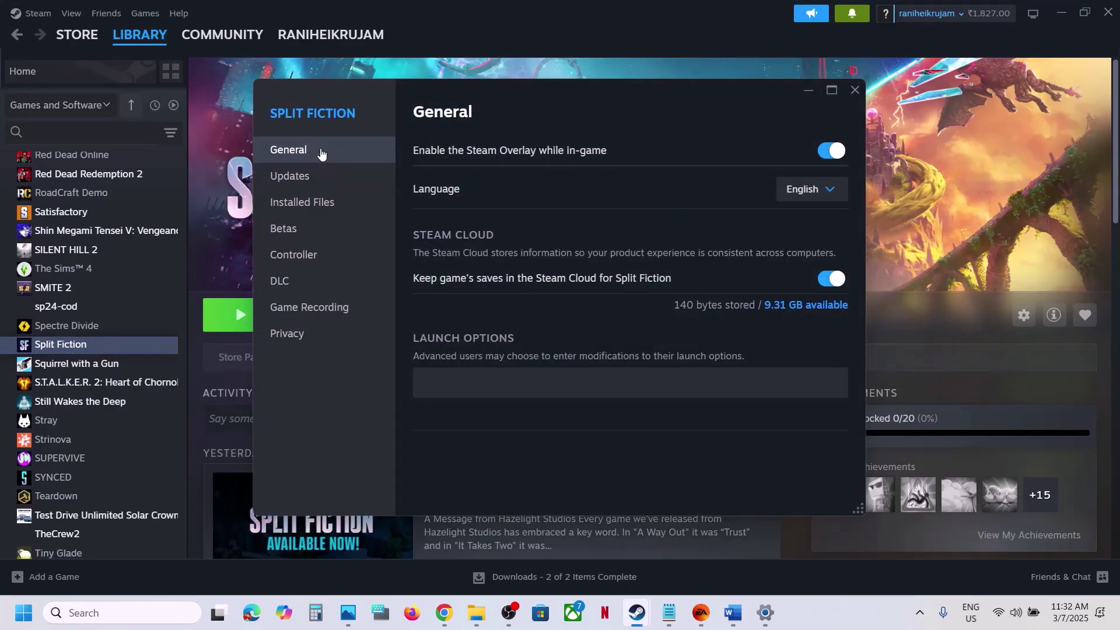
{"action": "left_click", "coordinate": [832, 150]}
{"action": "left_click", "coordinate": [855, 89]}
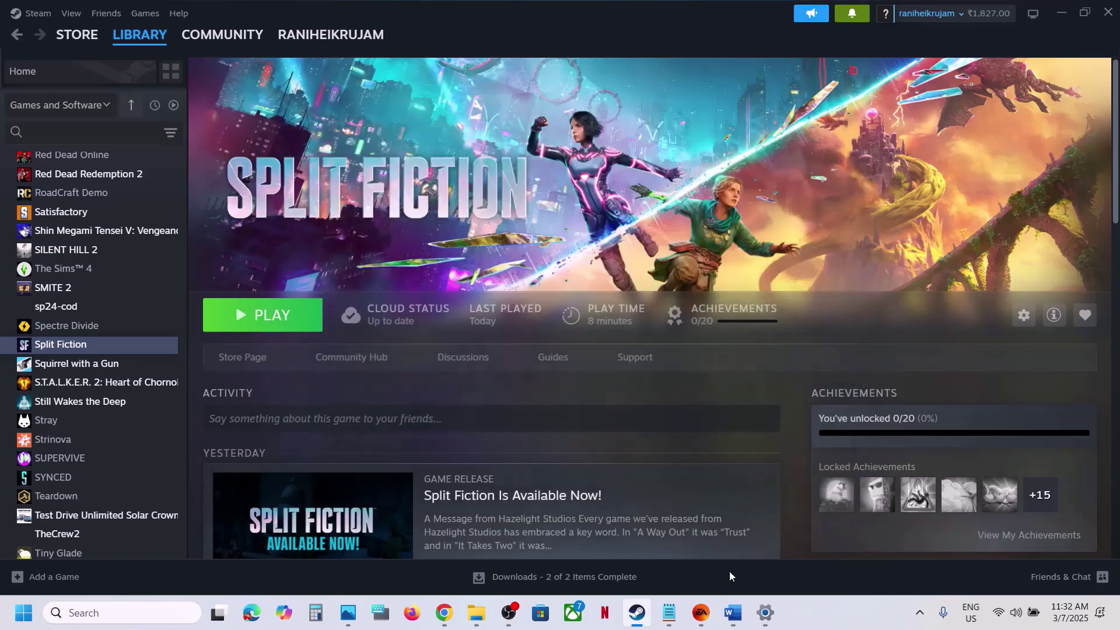
Switch to the EA app and turn off the in-game overlay in its application settings.
{"action": "left_click", "coordinate": [701, 613]}
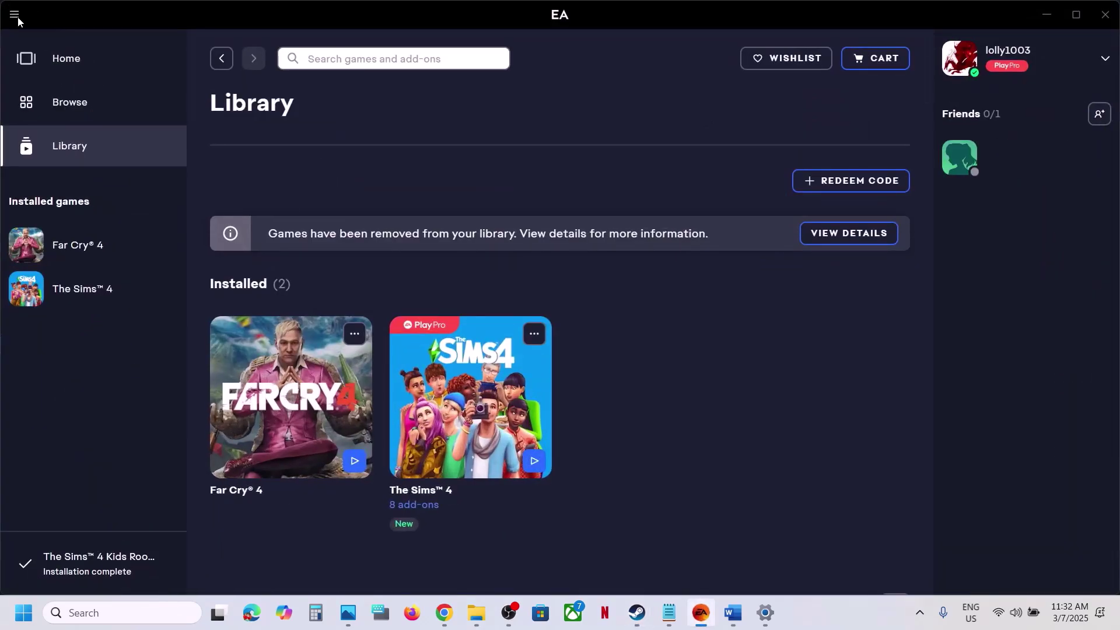
{"action": "left_click", "coordinate": [14, 15]}
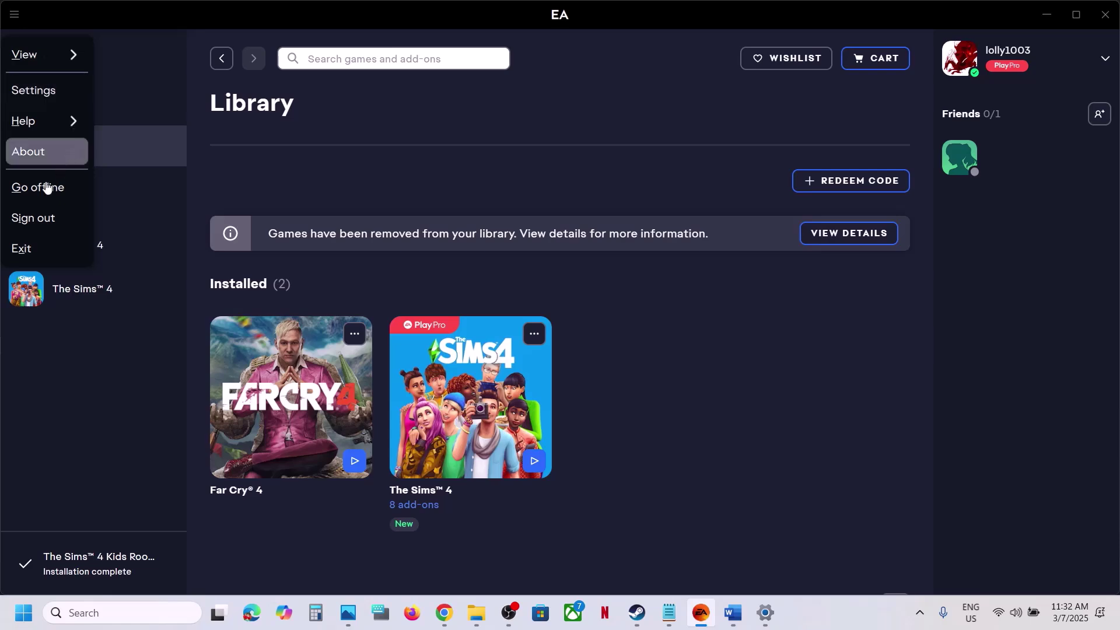
{"action": "left_click", "coordinate": [37, 99]}
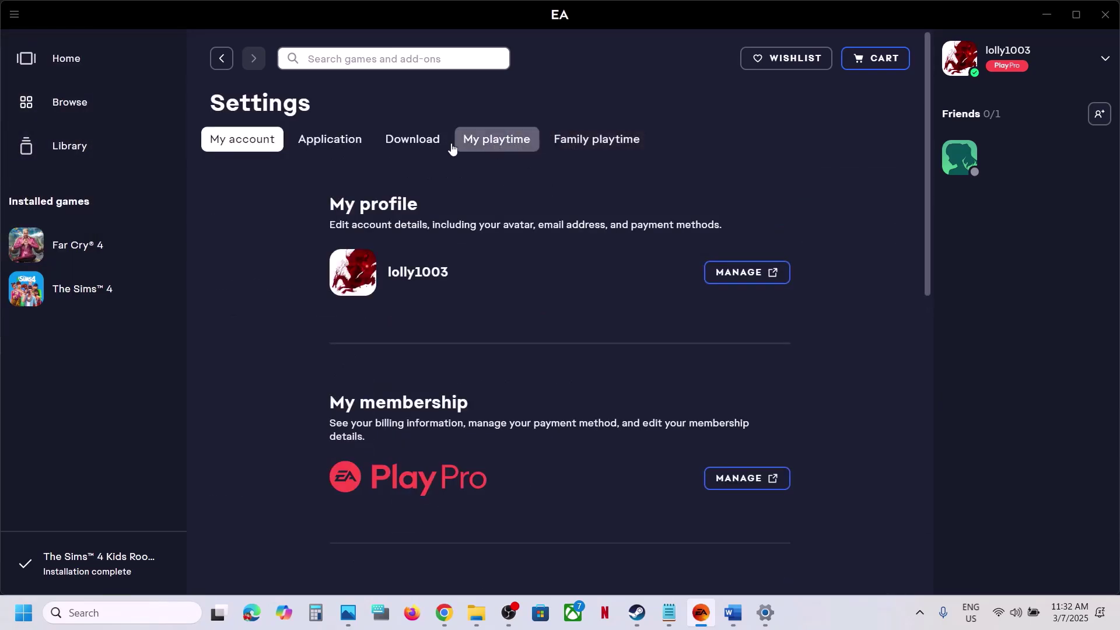
{"action": "left_click", "coordinate": [341, 144]}
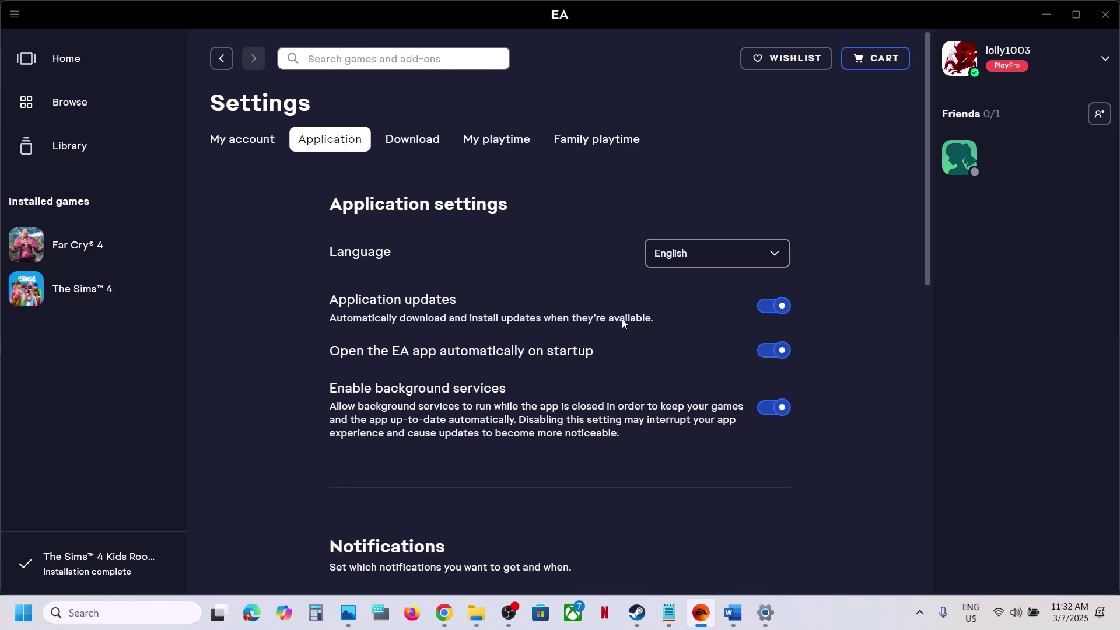
{"action": "scroll", "coordinate": [622, 318], "scroll_direction": "down", "scroll_amount": 10}
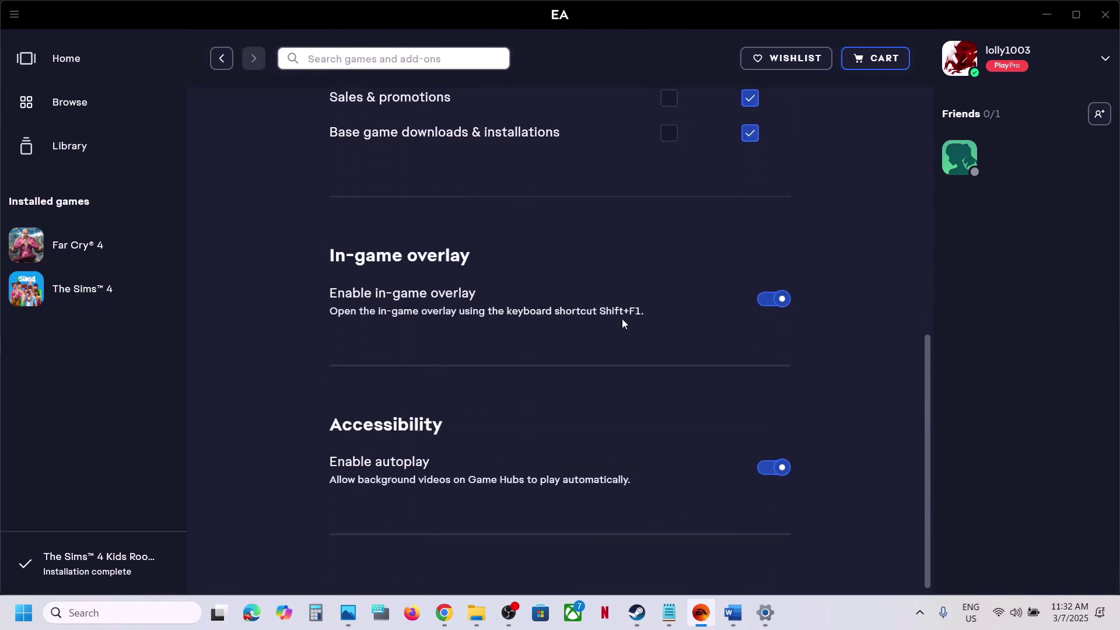
{"action": "left_click", "coordinate": [771, 301]}
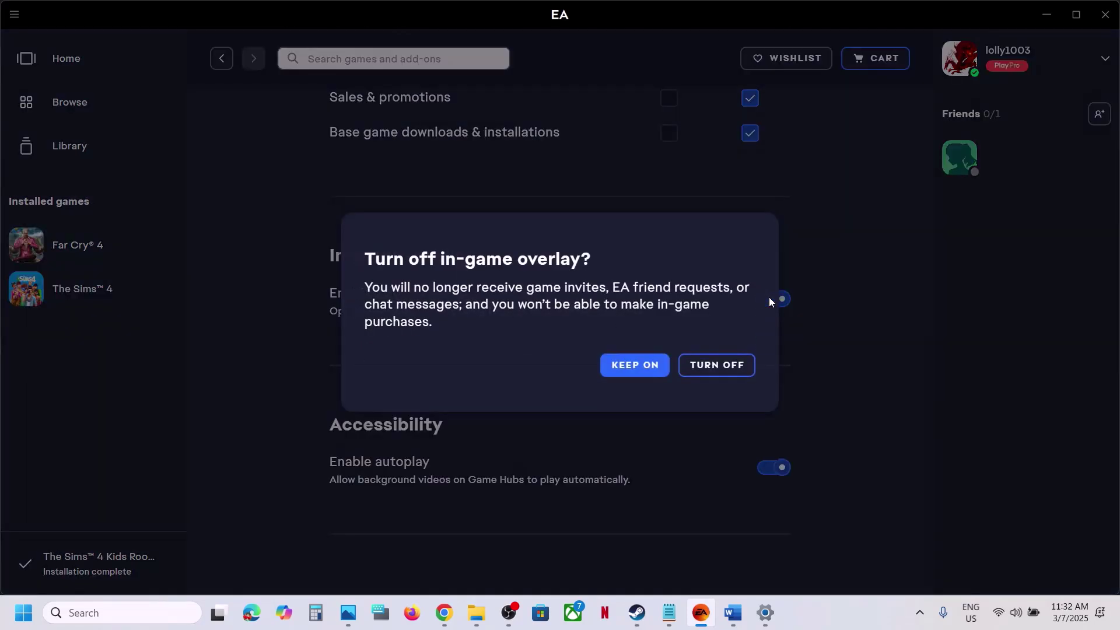
{"action": "left_click", "coordinate": [696, 372]}
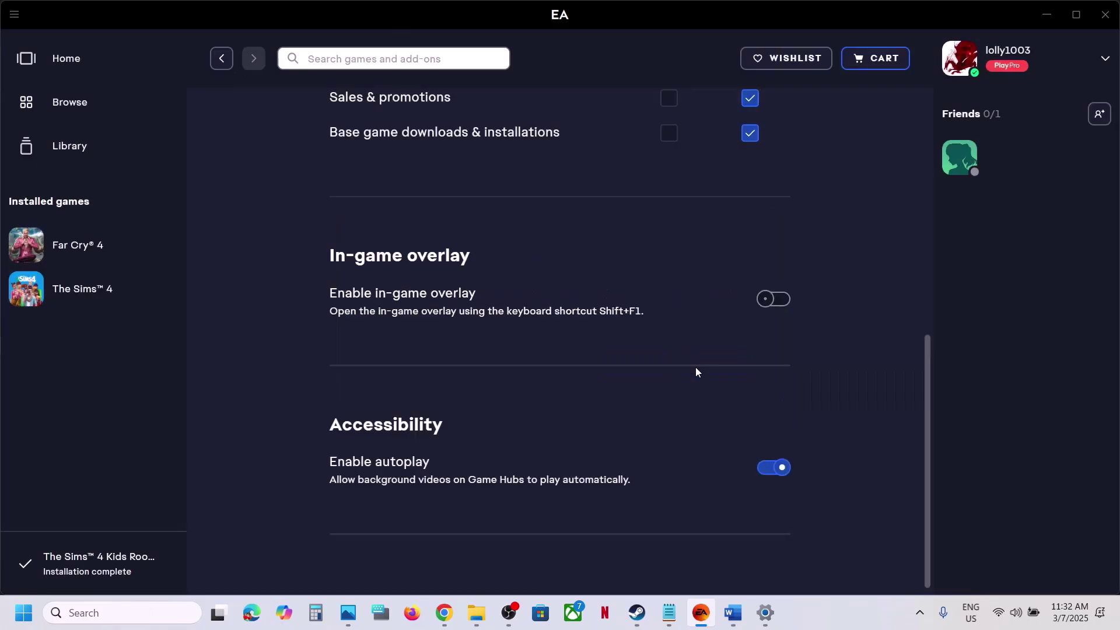
Return to the Word document and highlight "close all the overlay apps" and "GeForce Experience" in Step 12.
{"action": "left_click", "coordinate": [732, 617]}
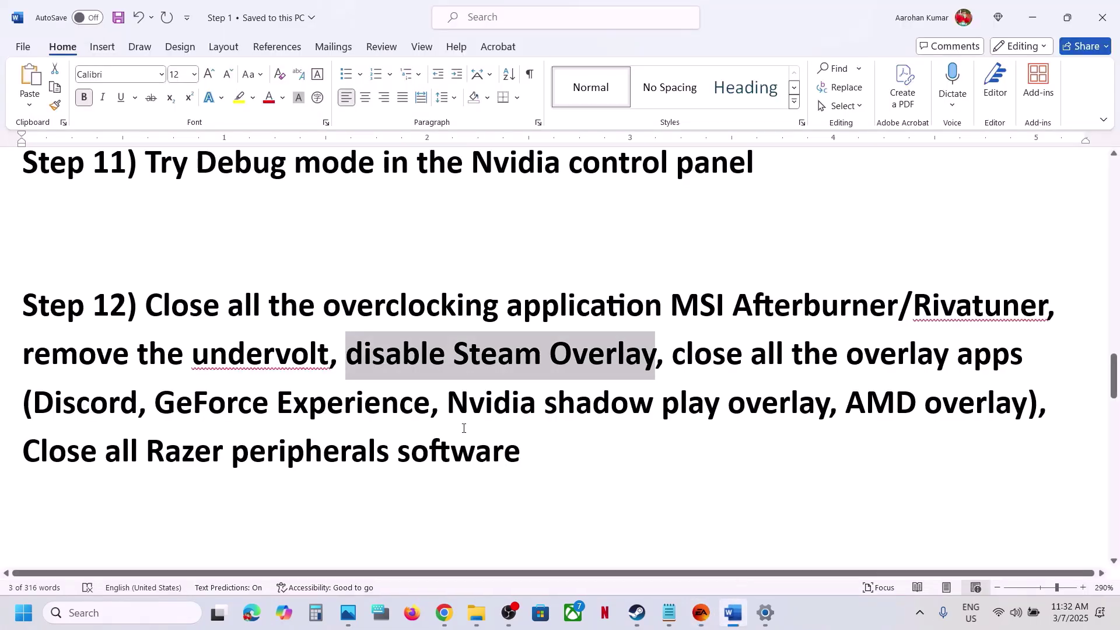
{"action": "left_click_drag", "start_coordinate": [676, 358], "coordinate": [1029, 353]}
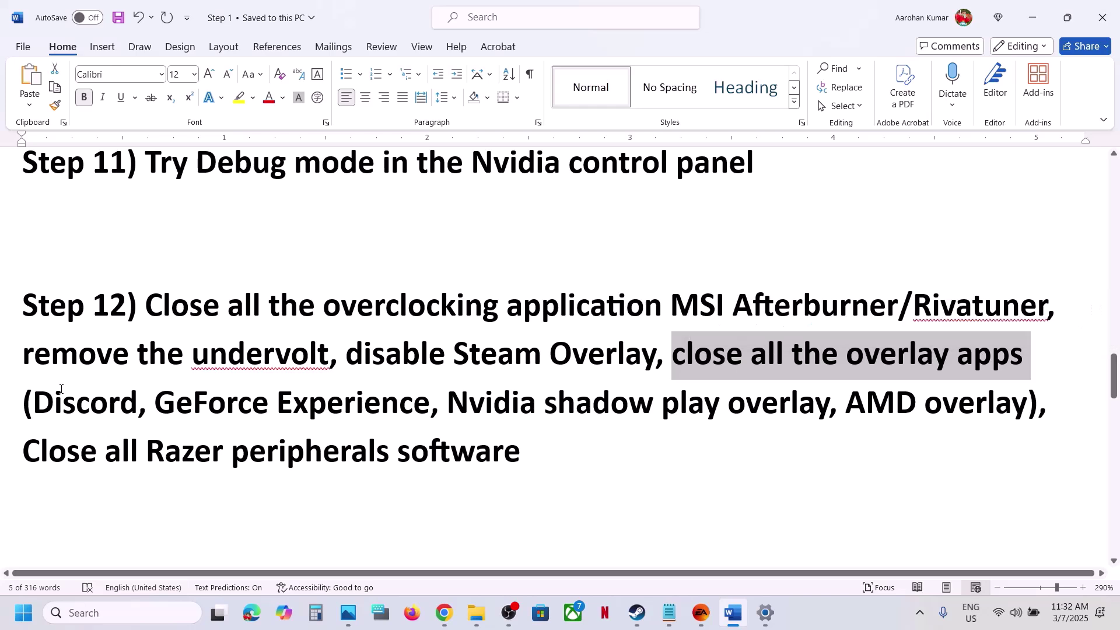
{"action": "left_click_drag", "start_coordinate": [55, 397], "coordinate": [431, 402]}
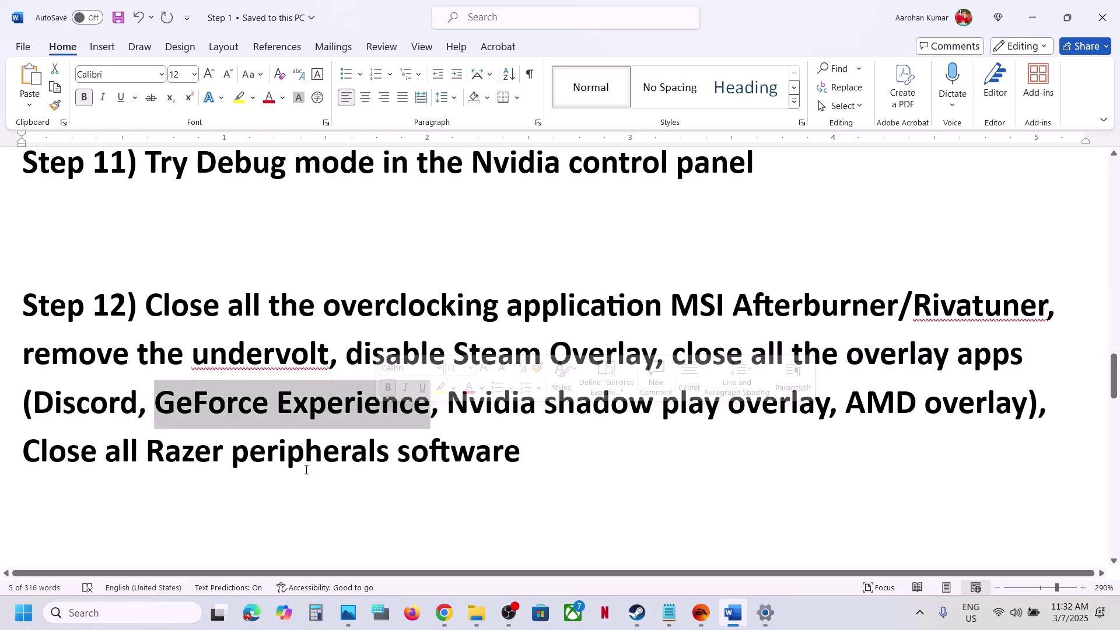
Open the NVIDIA app through Windows search, check the NVIDIA overlay option in its settings, and close the app.
{"action": "left_click", "coordinate": [84, 614]}
{"action": "type", "text": "nvi"}
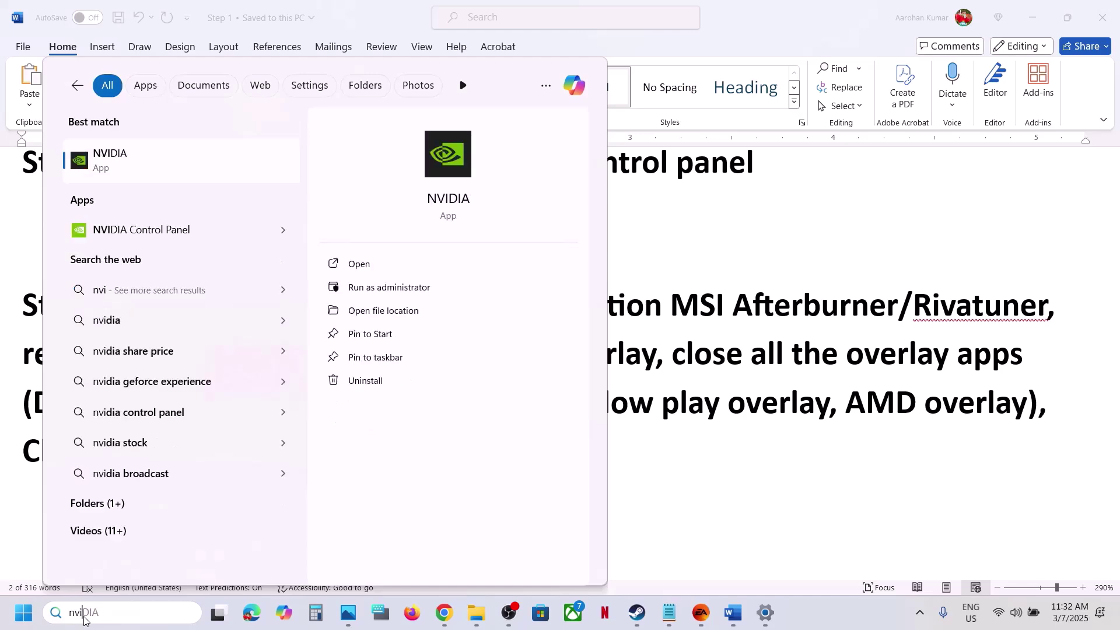
{"action": "key", "text": "Return"}
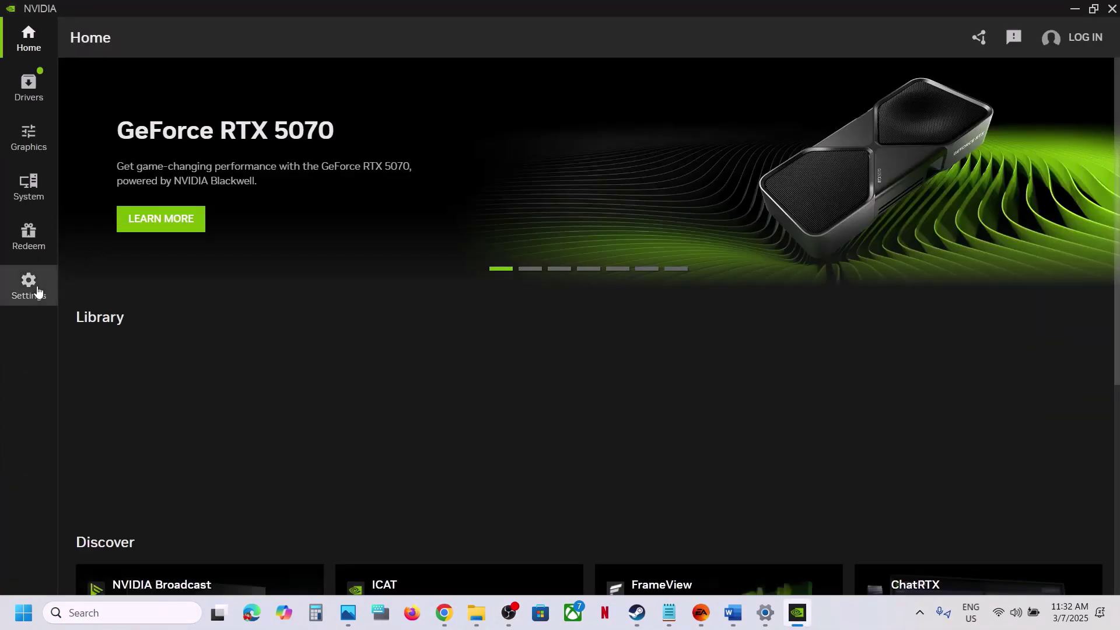
{"action": "left_click", "coordinate": [37, 291]}
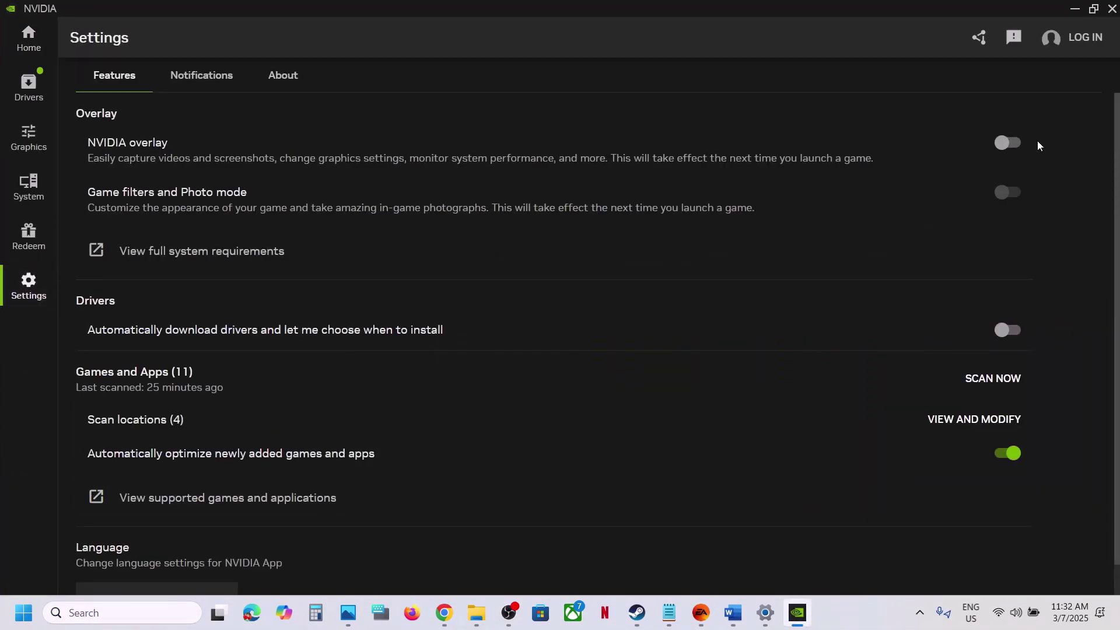
{"action": "left_click", "coordinate": [1111, 9]}
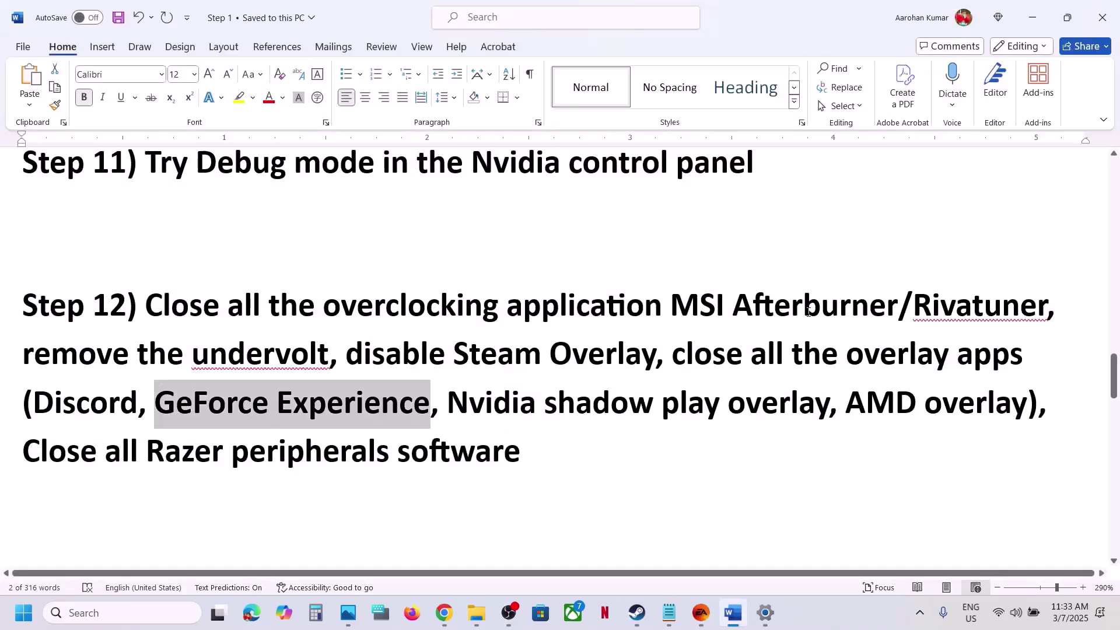
Highlight the overlay and Razer software instructions in Step 12, plus the automatic paging file instruction in Step 13.
{"action": "left_click_drag", "start_coordinate": [672, 354], "coordinate": [1030, 354]}
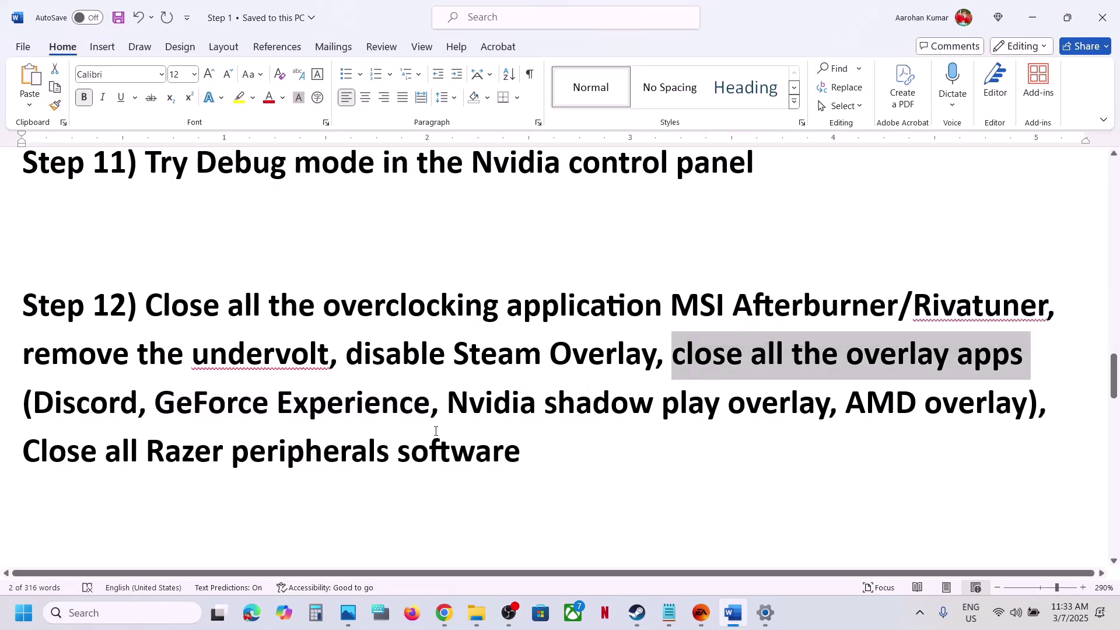
{"action": "left_click_drag", "start_coordinate": [37, 462], "coordinate": [521, 454]}
{"action": "scroll", "coordinate": [380, 450], "scroll_direction": "down", "scroll_amount": 6}
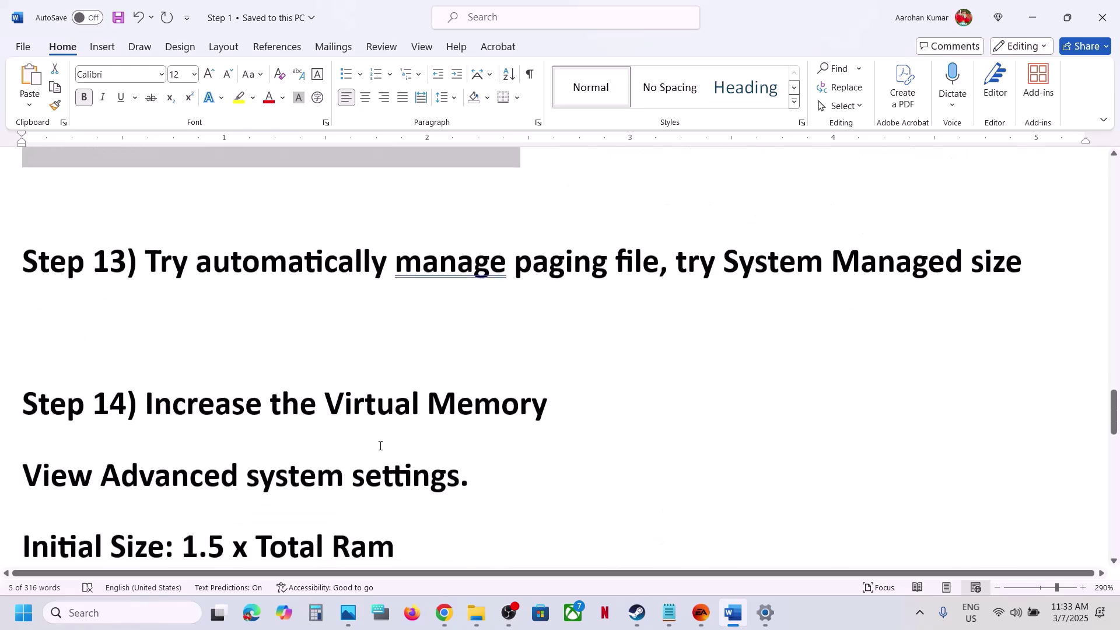
{"action": "scroll", "coordinate": [380, 445], "scroll_direction": "up", "scroll_amount": 2}
{"action": "left_click_drag", "start_coordinate": [189, 374], "coordinate": [610, 373]}
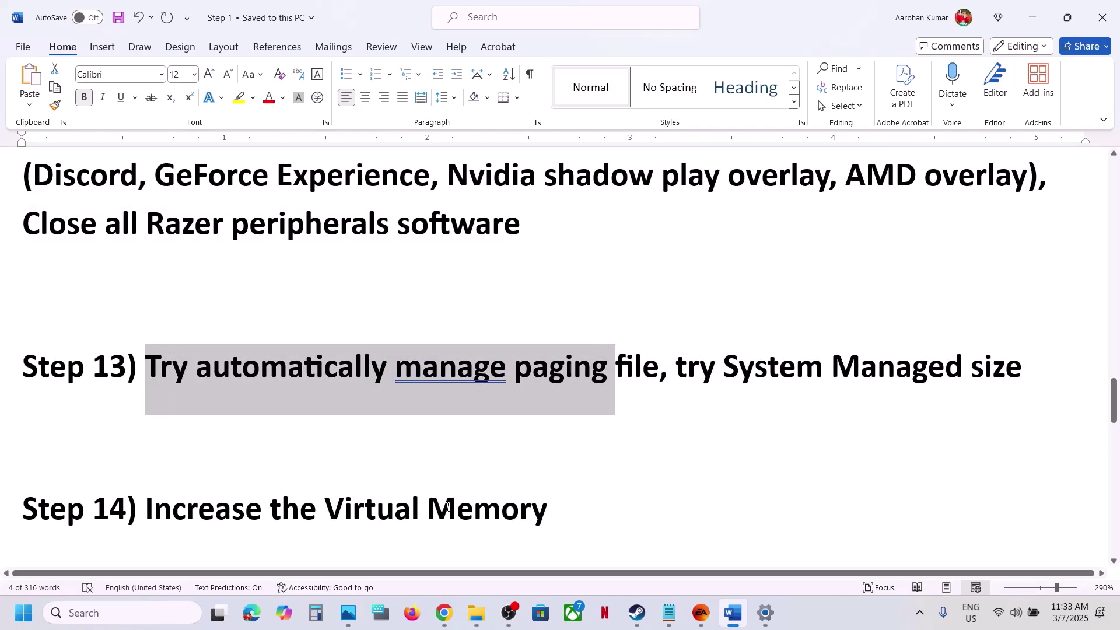
Copy "View Advanced system settings" from Step 14 and use it in Windows search to open System Properties.
{"action": "scroll", "coordinate": [448, 506], "scroll_direction": "down", "scroll_amount": 3}
{"action": "left_click_drag", "start_coordinate": [461, 458], "coordinate": [48, 466]}
{"action": "key", "text": "ctrl+c"}
{"action": "left_click", "coordinate": [74, 619]}
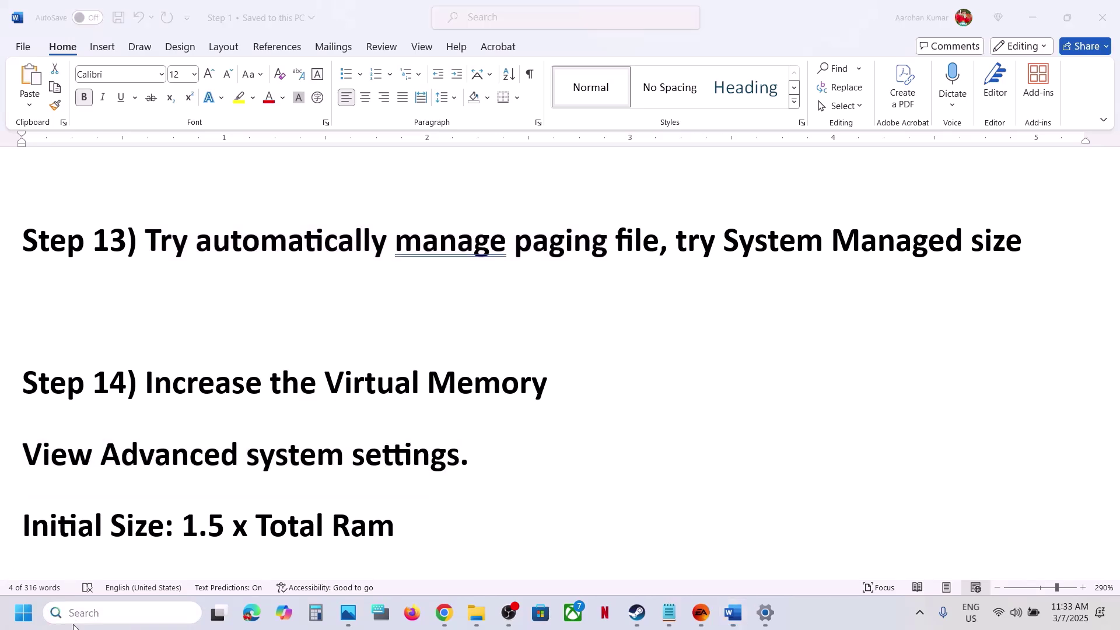
{"action": "key", "text": "ctrl+v"}
{"action": "left_click", "coordinate": [200, 167]}
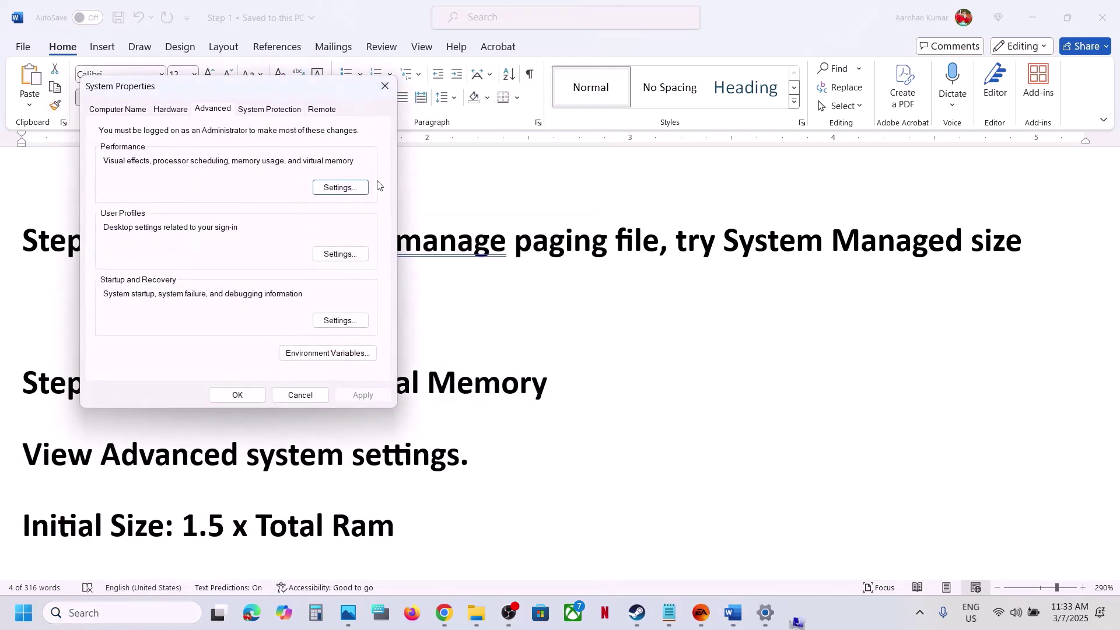
Enable automatic paging file size management for all drives in the Virtual Memory settings and confirm all open dialogs.
{"action": "left_click", "coordinate": [343, 189]}
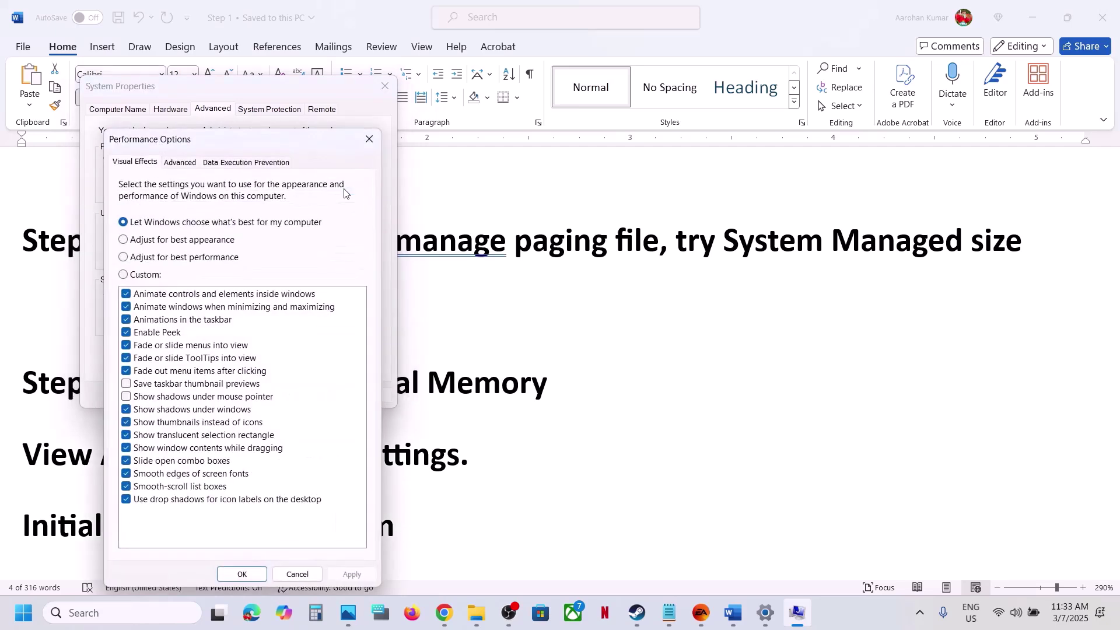
{"action": "left_click", "coordinate": [181, 163]}
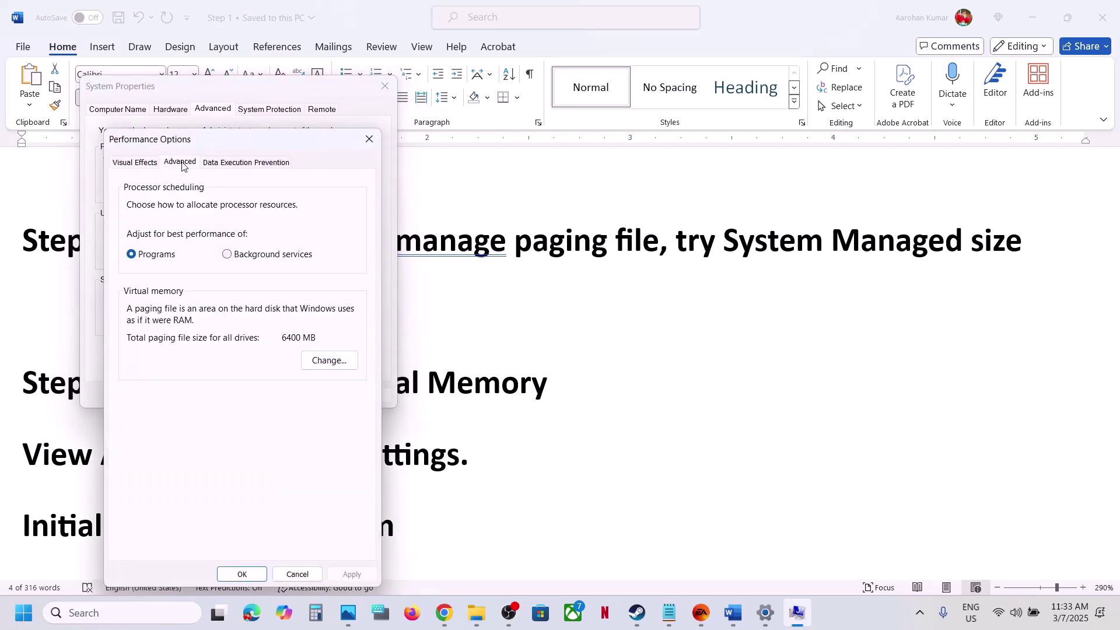
{"action": "left_click", "coordinate": [330, 359]}
{"action": "left_click", "coordinate": [136, 206]}
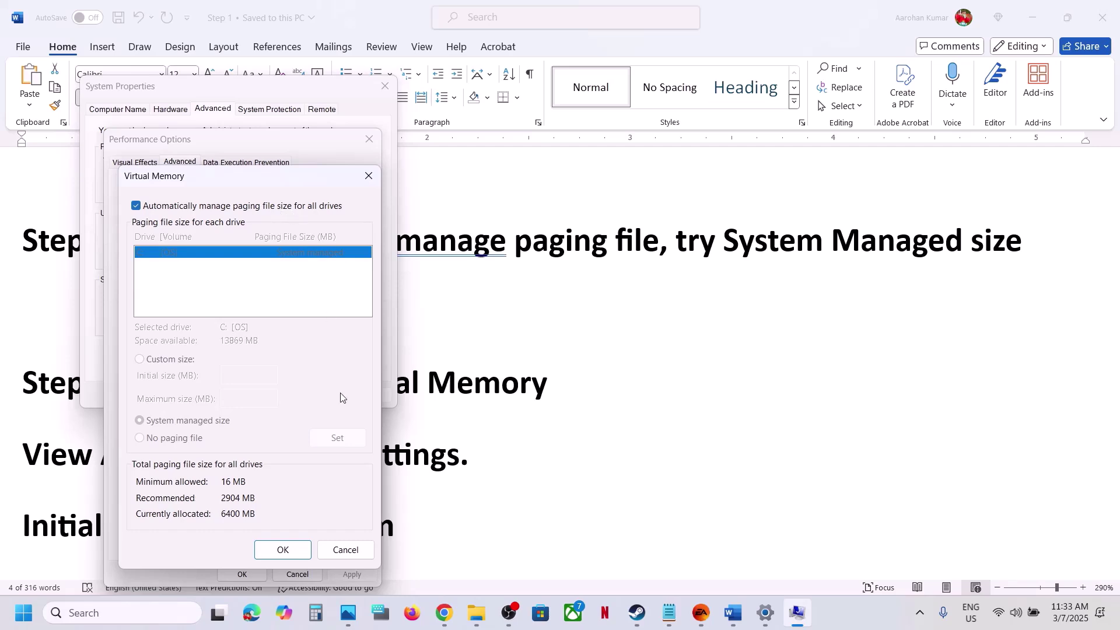
{"action": "left_click", "coordinate": [291, 550]}
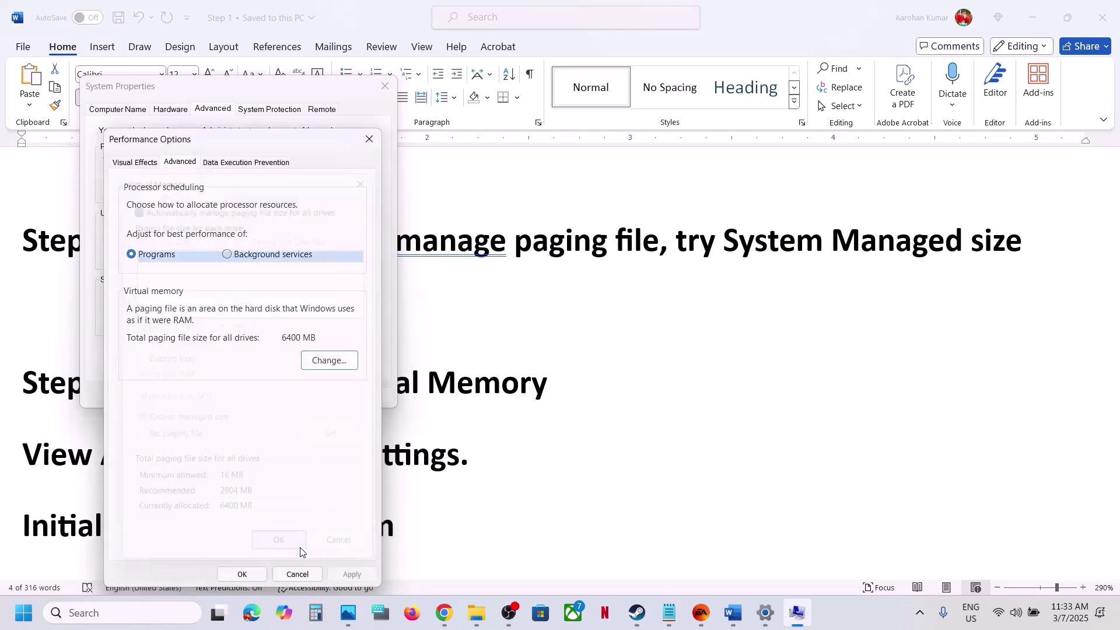
{"action": "left_click", "coordinate": [261, 574]}
{"action": "left_click", "coordinate": [254, 400]}
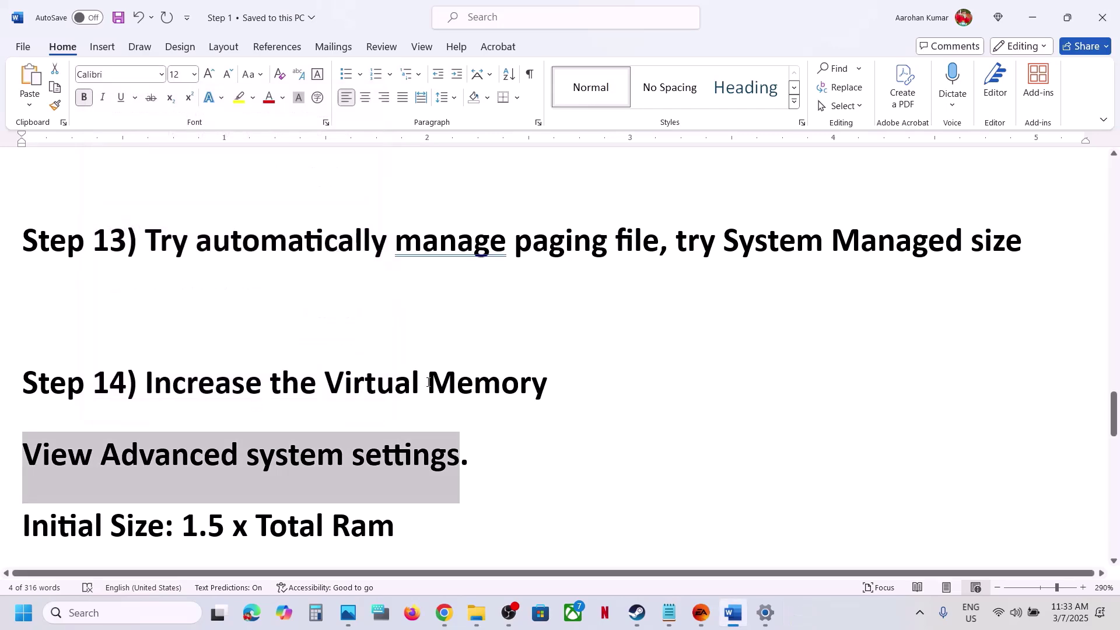
Show the Start menu's power options for restarting the computer, and close the menu.
{"action": "left_click", "coordinate": [24, 612]}
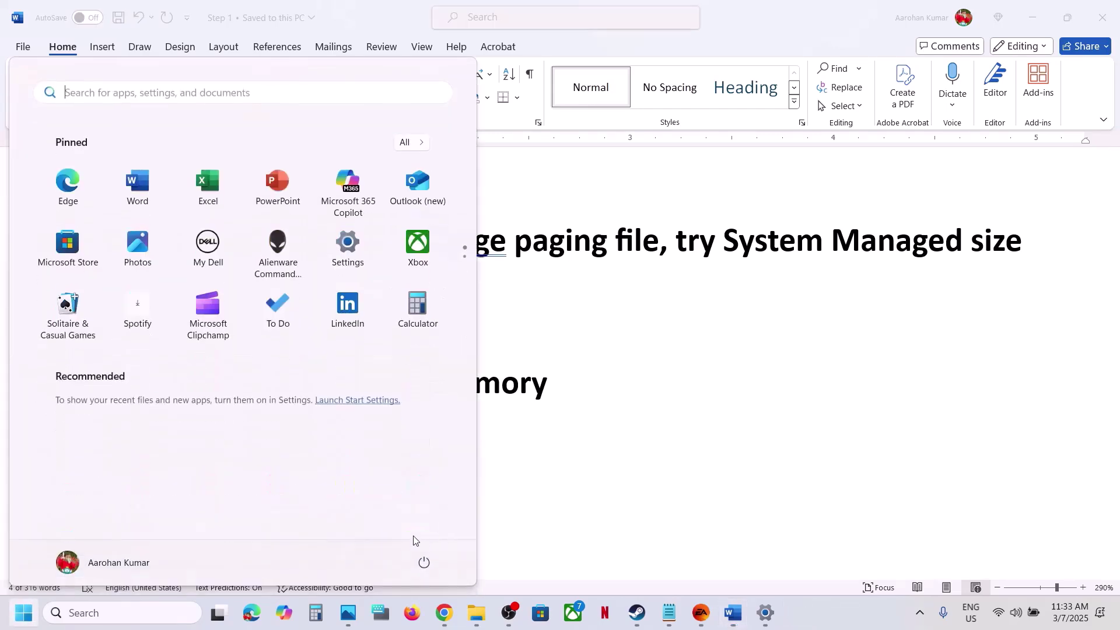
{"action": "left_click", "coordinate": [423, 562]}
{"action": "left_click", "coordinate": [580, 480]}
Search Windows for "View Advanced system settings" and open the Virtual Memory settings from the advanced performance options.
{"action": "left_click", "coordinate": [154, 613]}
{"action": "key", "text": "ctrl+v"}
{"action": "left_click", "coordinate": [166, 167]}
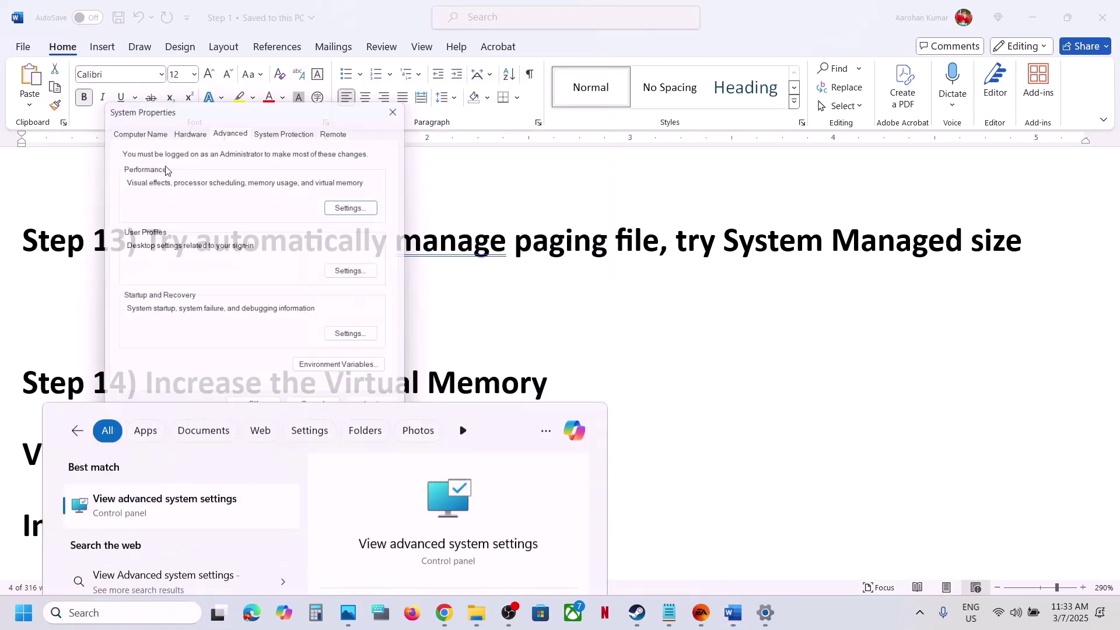
{"action": "left_click", "coordinate": [358, 206]}
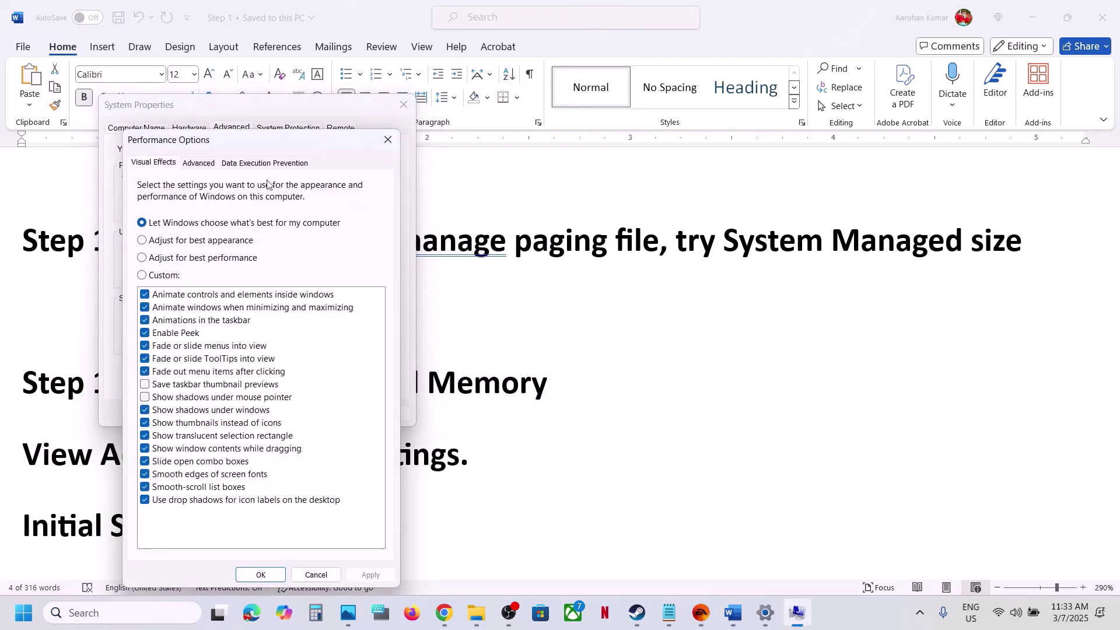
{"action": "left_click", "coordinate": [197, 163]}
{"action": "left_click", "coordinate": [346, 362]}
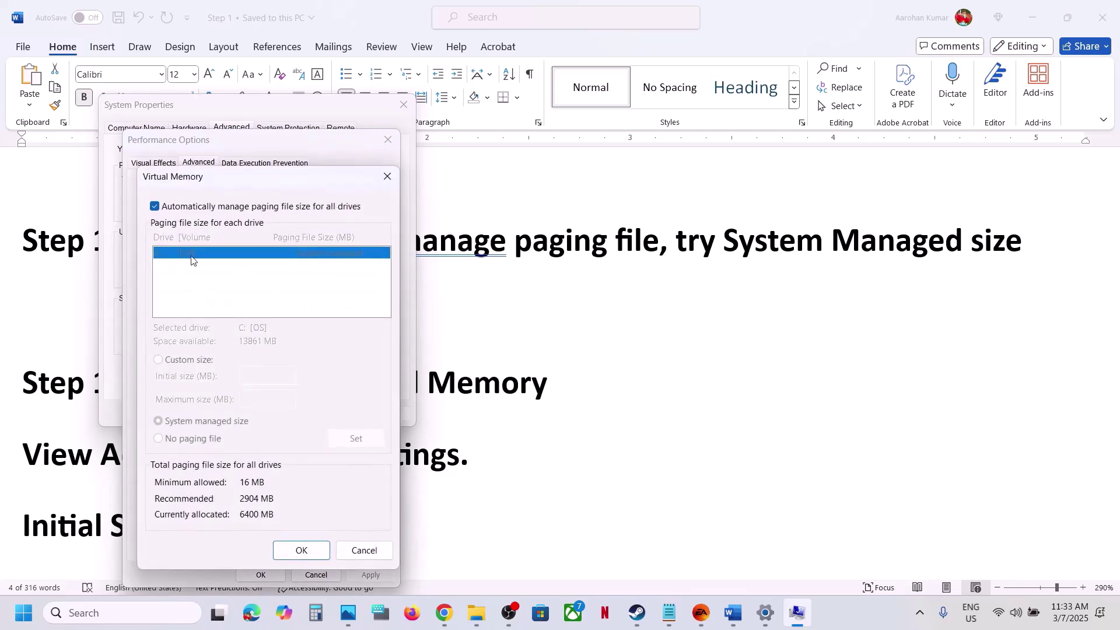
Replace automatic paging file management with System managed size for drive C:, confirming all dialogs and postponing the restart.
{"action": "left_click", "coordinate": [155, 208]}
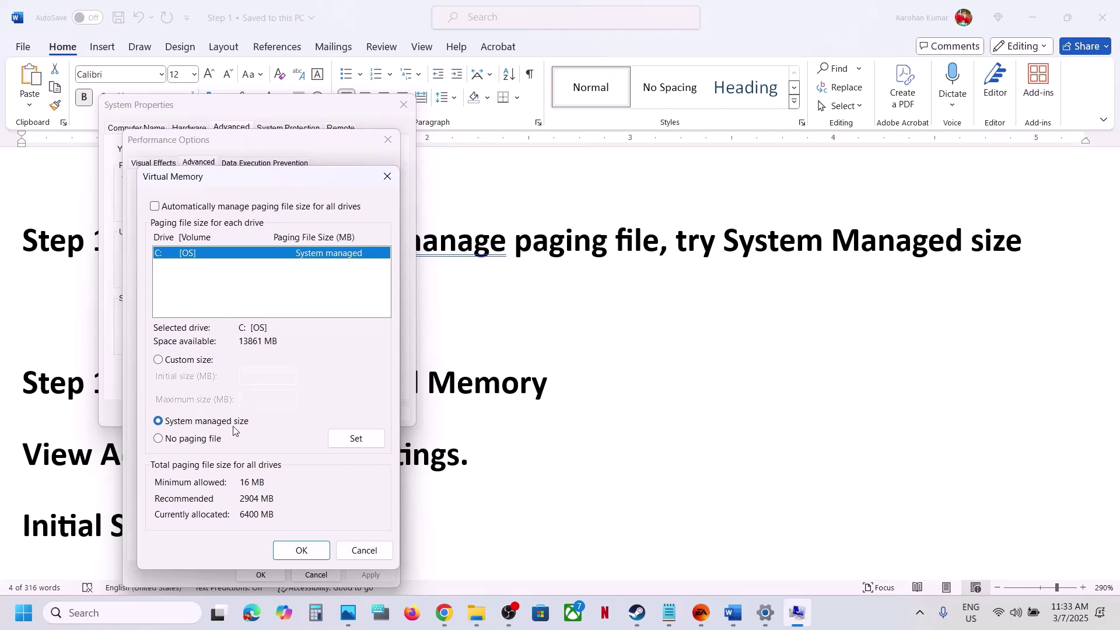
{"action": "left_click", "coordinate": [344, 440]}
{"action": "left_click", "coordinate": [310, 549]}
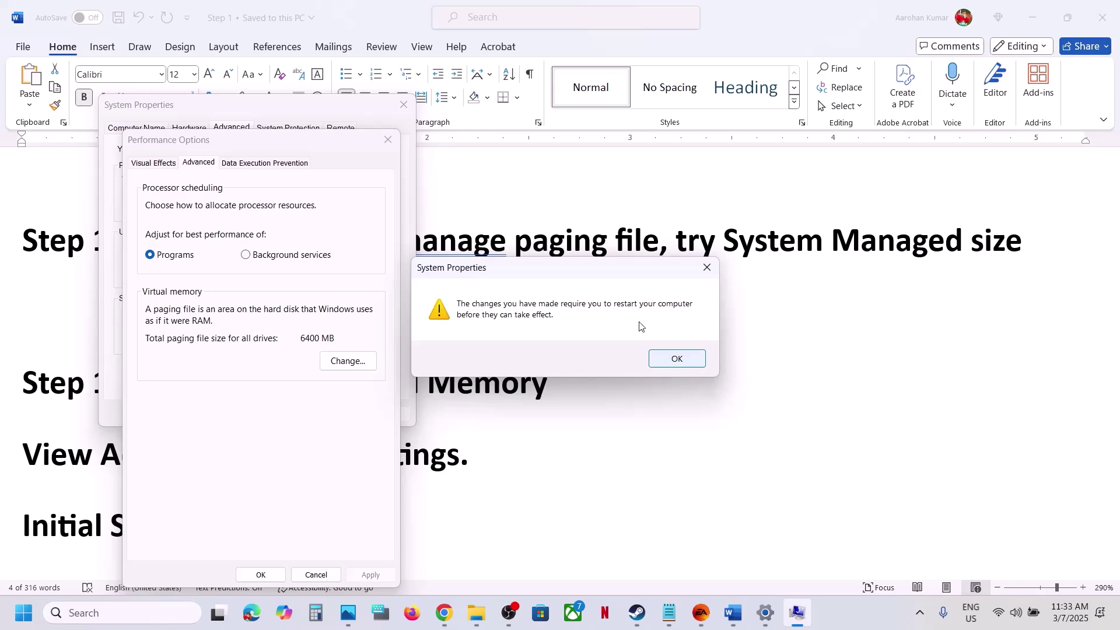
{"action": "left_click", "coordinate": [674, 360]}
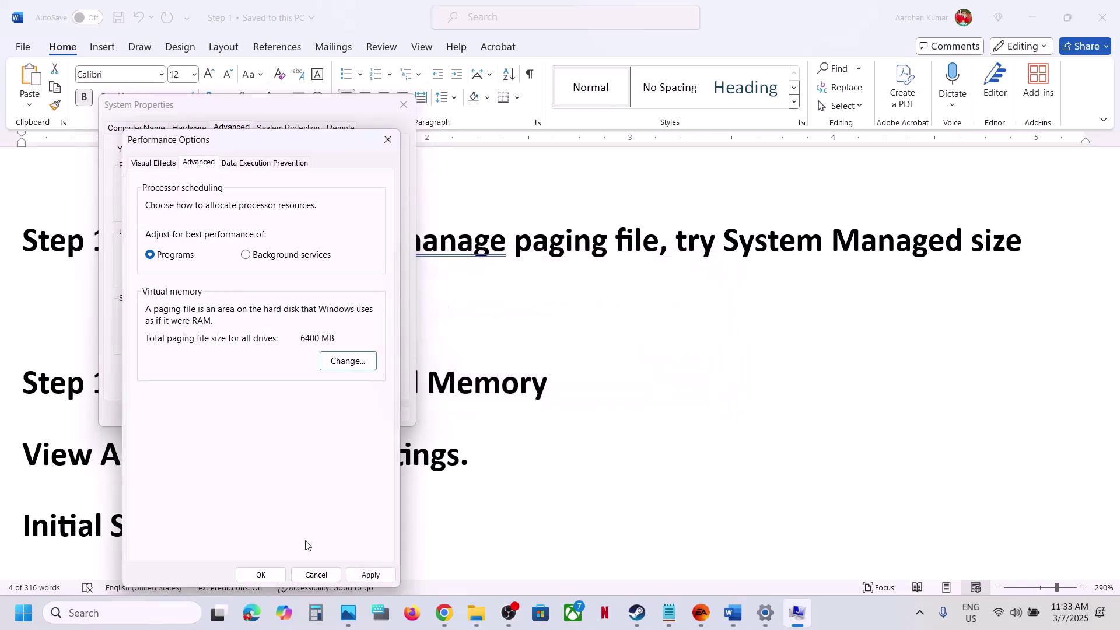
{"action": "left_click", "coordinate": [262, 576]}
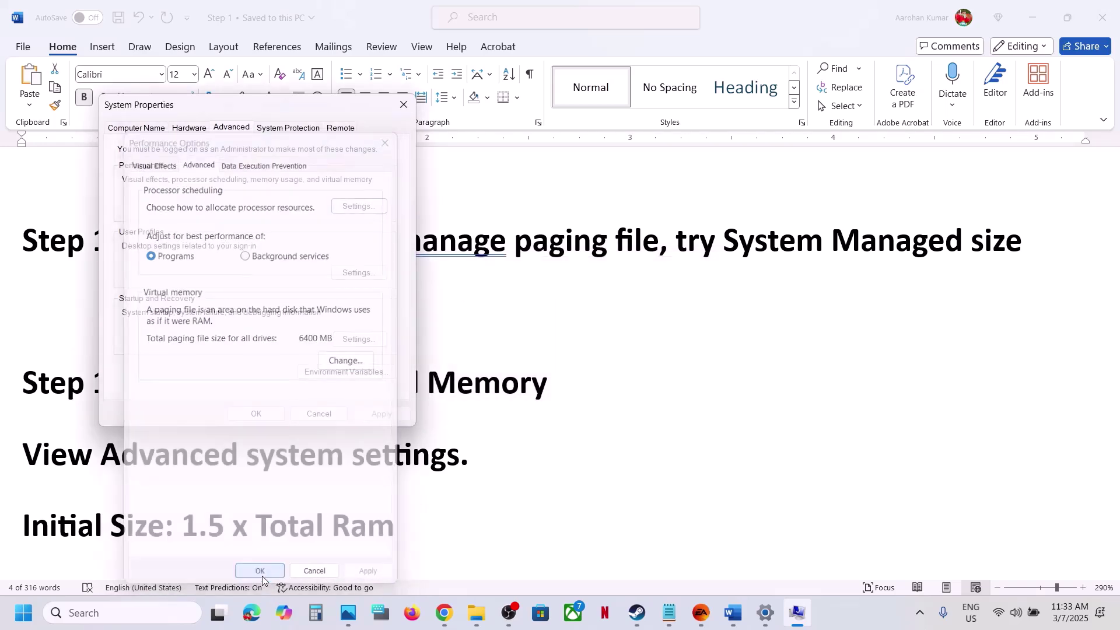
{"action": "left_click", "coordinate": [266, 415]}
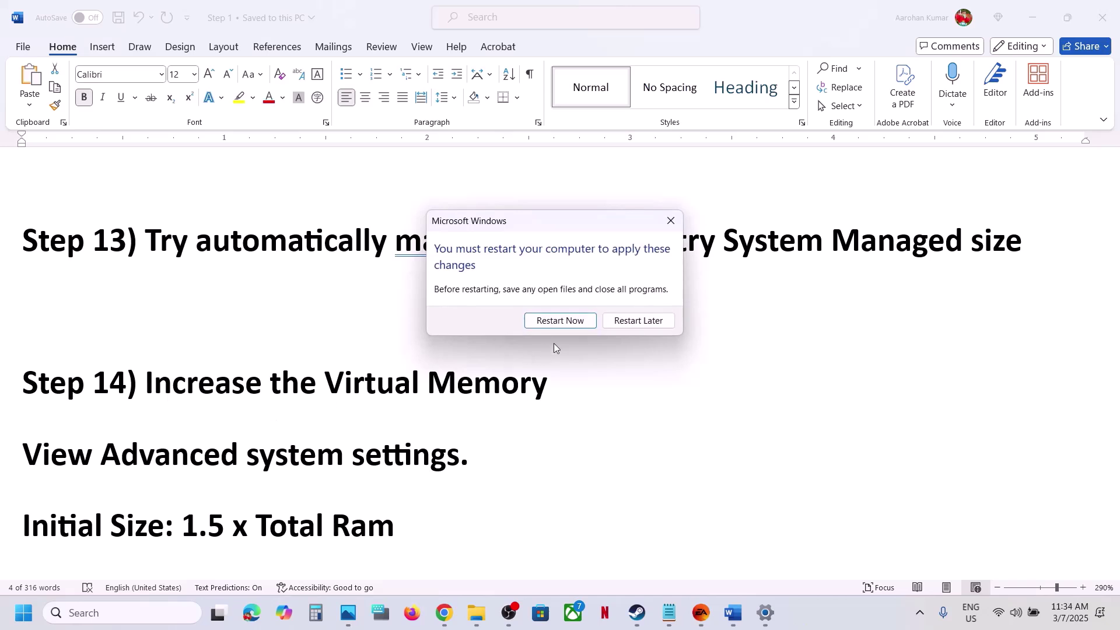
{"action": "left_click", "coordinate": [633, 321]}
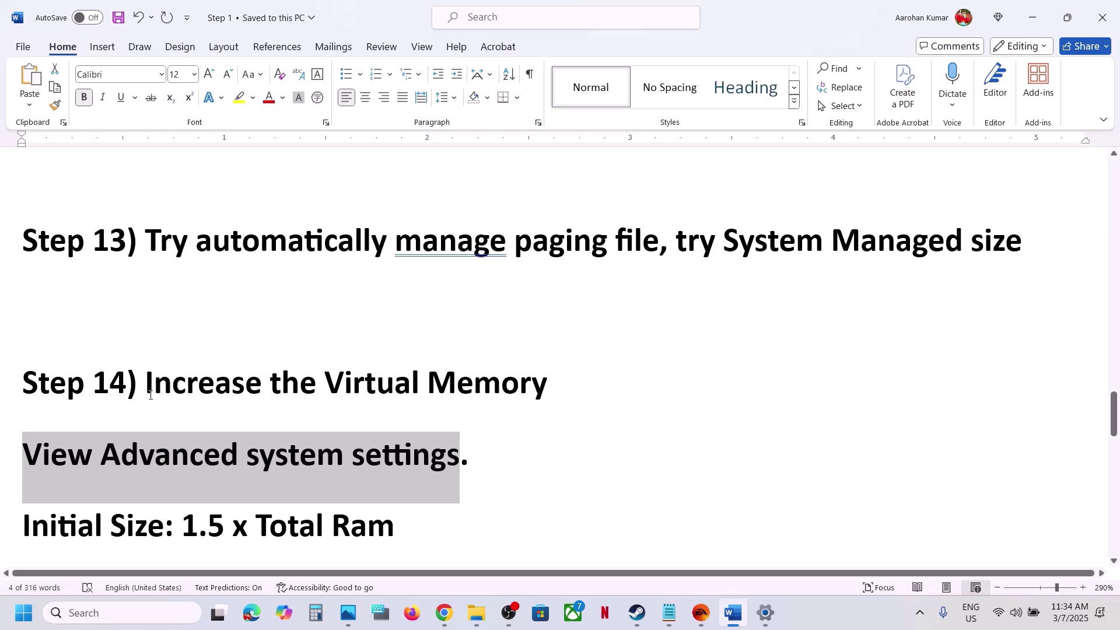
Highlight the Step 14 heading, and use the copied text "View Advanced system settings" in Windows search to open System Properties.
{"action": "left_click_drag", "start_coordinate": [150, 395], "coordinate": [553, 388]}
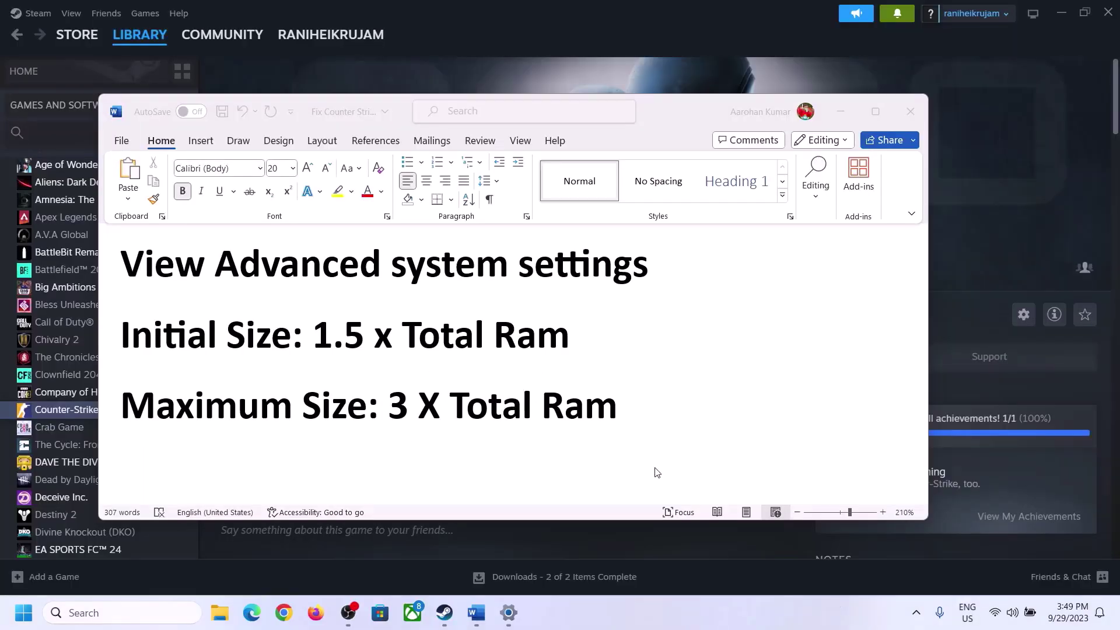
{"action": "left_click", "coordinate": [136, 269]}
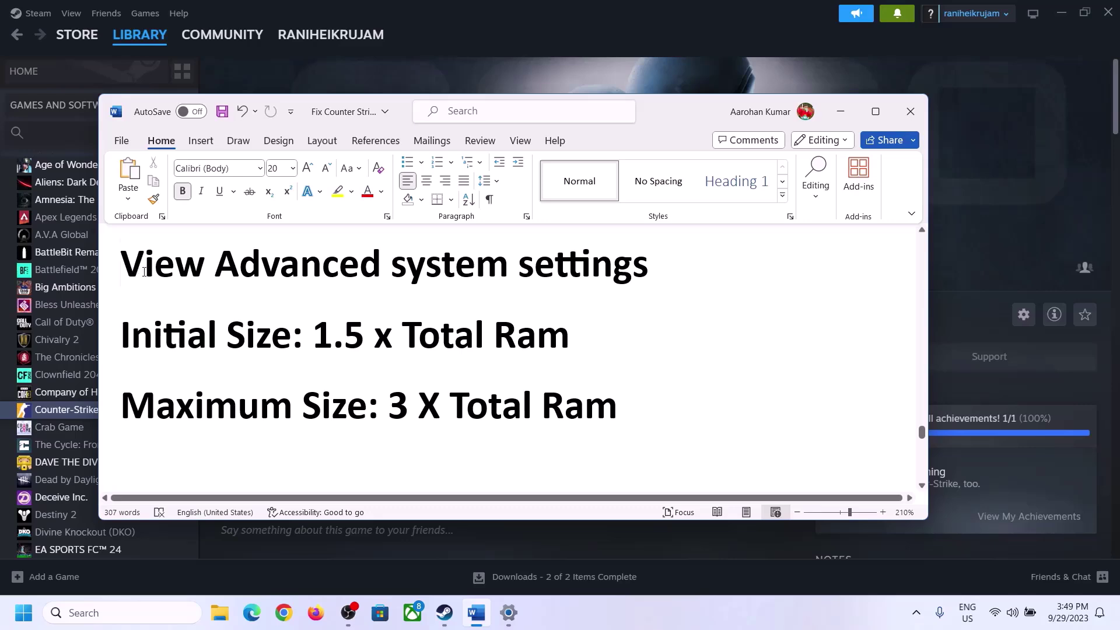
{"action": "left_click_drag", "start_coordinate": [144, 271], "coordinate": [623, 277]}
{"action": "key", "text": "ctrl+c"}
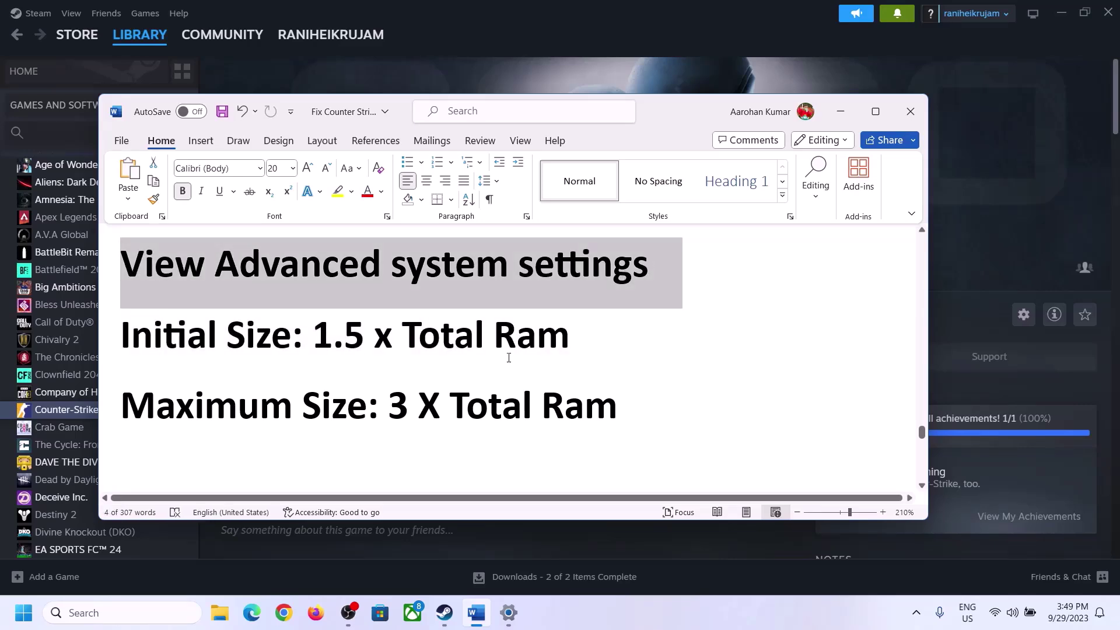
{"action": "left_click", "coordinate": [133, 612]}
{"action": "key", "text": "ctrl+v"}
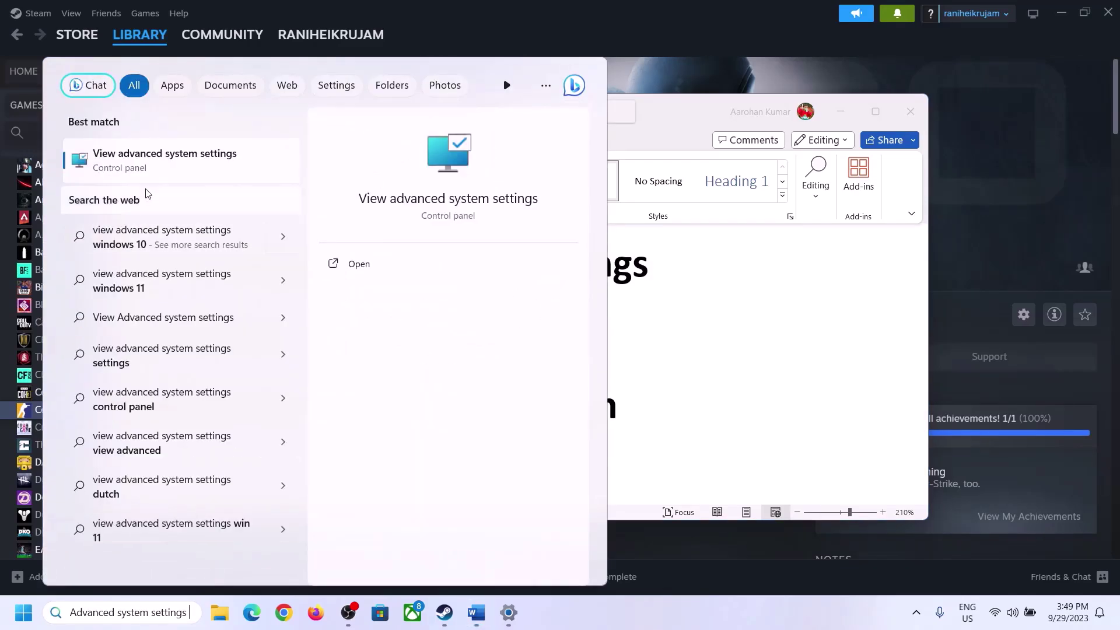
{"action": "left_click", "coordinate": [158, 170]}
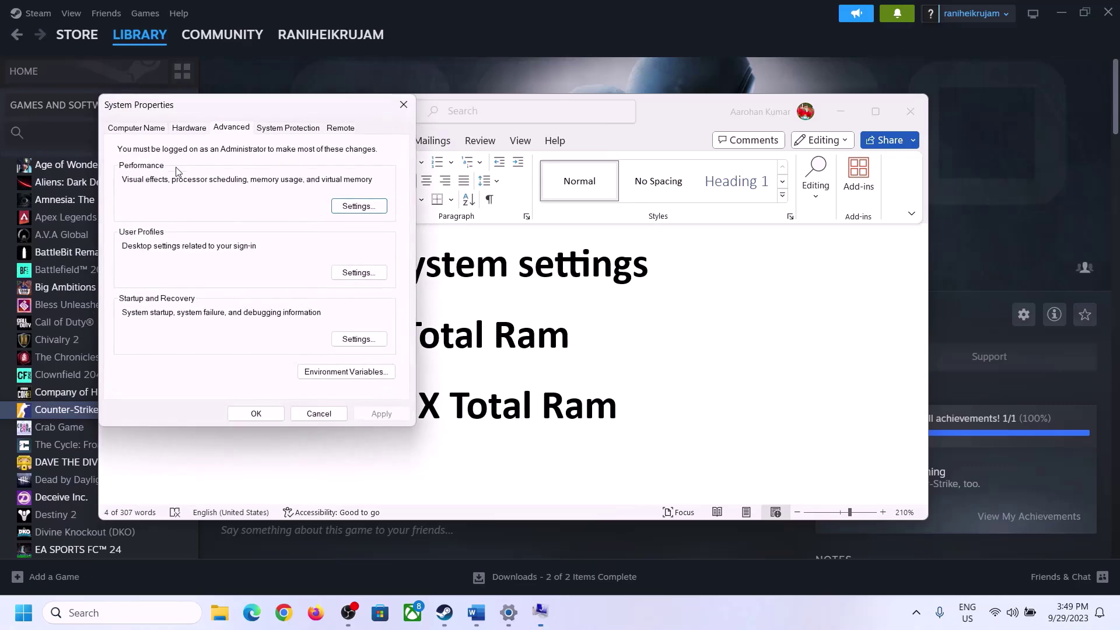
Move System Properties over the notes and open the Virtual Memory settings from the advanced performance options.
{"action": "left_click_drag", "start_coordinate": [236, 116], "coordinate": [499, 198]}
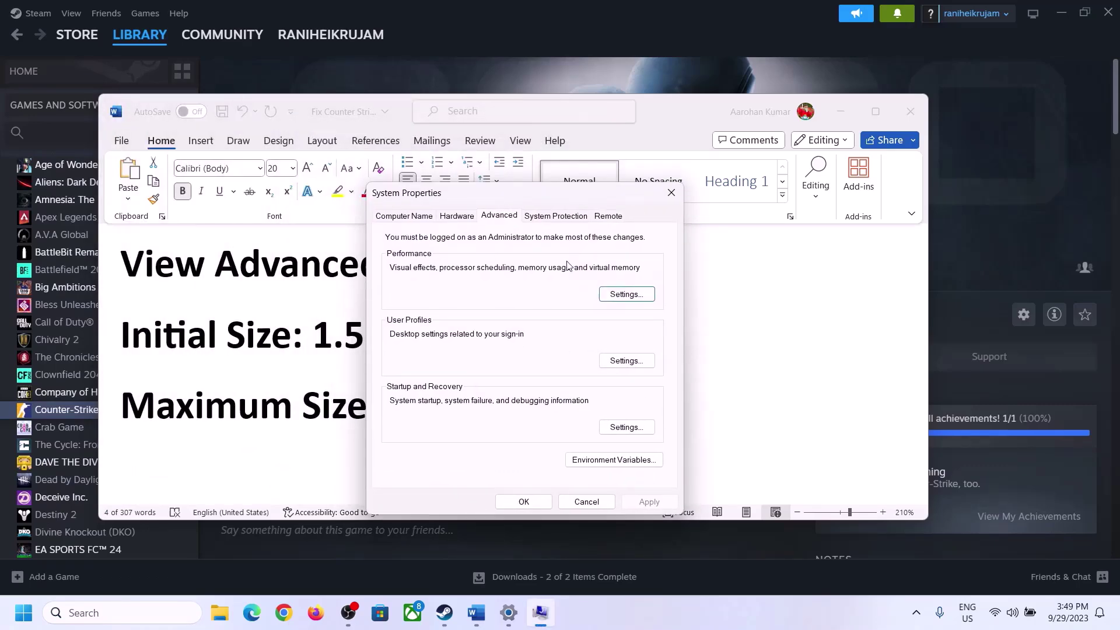
{"action": "left_click", "coordinate": [629, 299]}
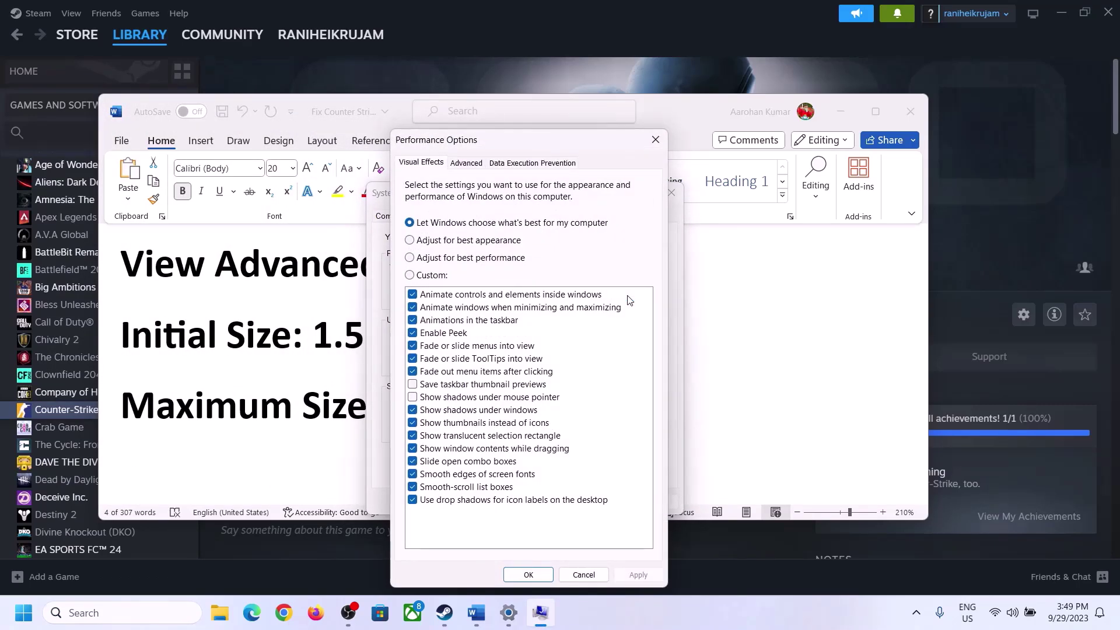
{"action": "left_click", "coordinate": [467, 163]}
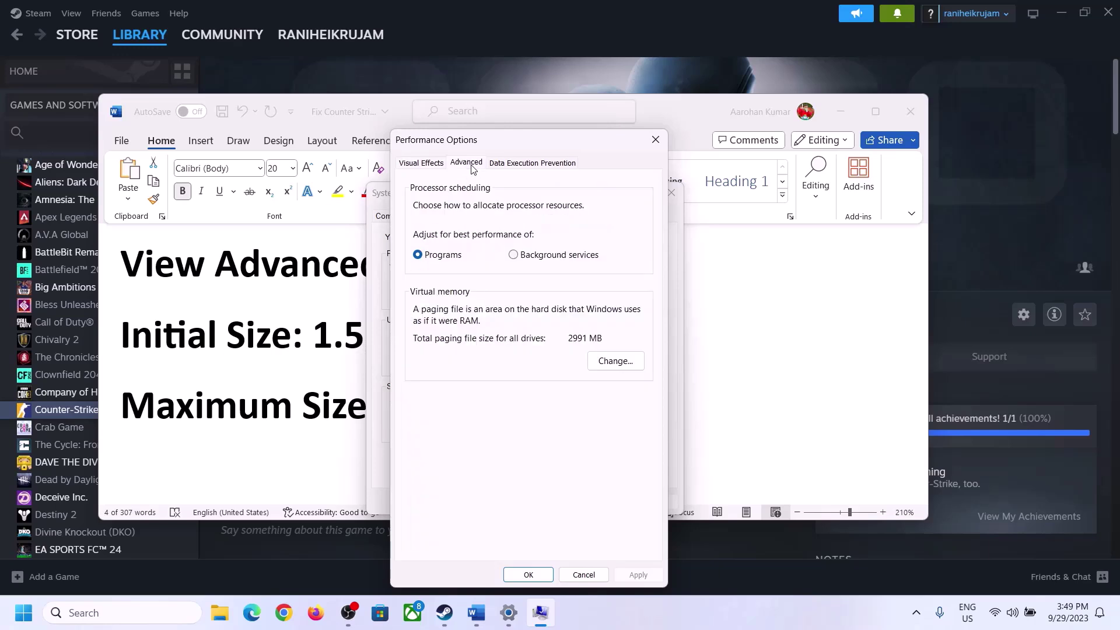
{"action": "left_click", "coordinate": [620, 362]}
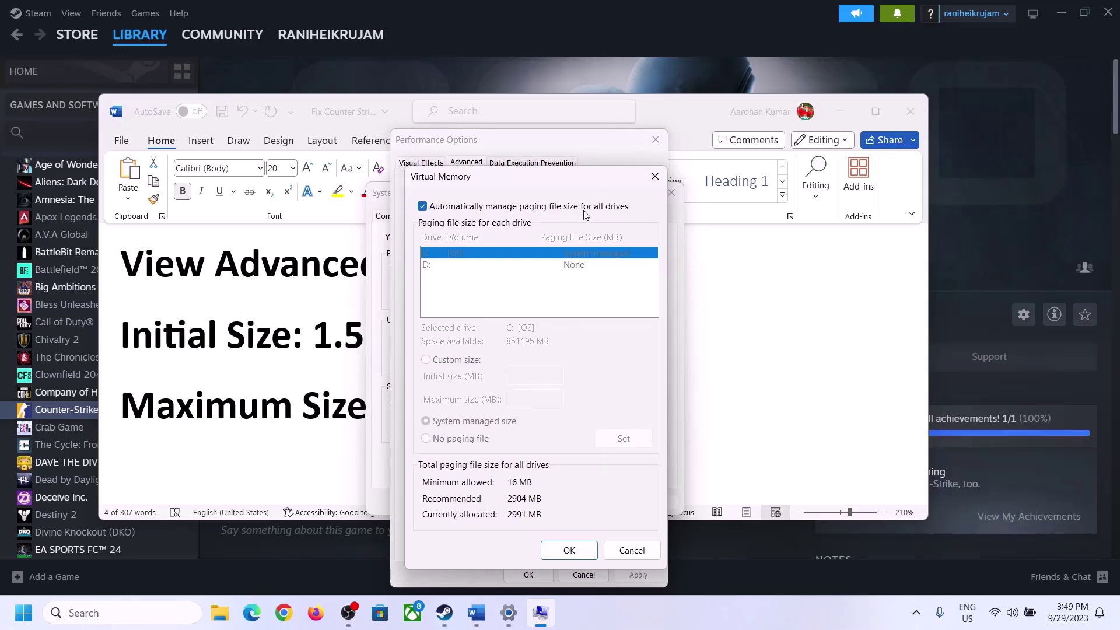
Turn off automatic paging file management for all drives and choose a custom size for drive C:.
{"action": "left_click", "coordinate": [422, 206]}
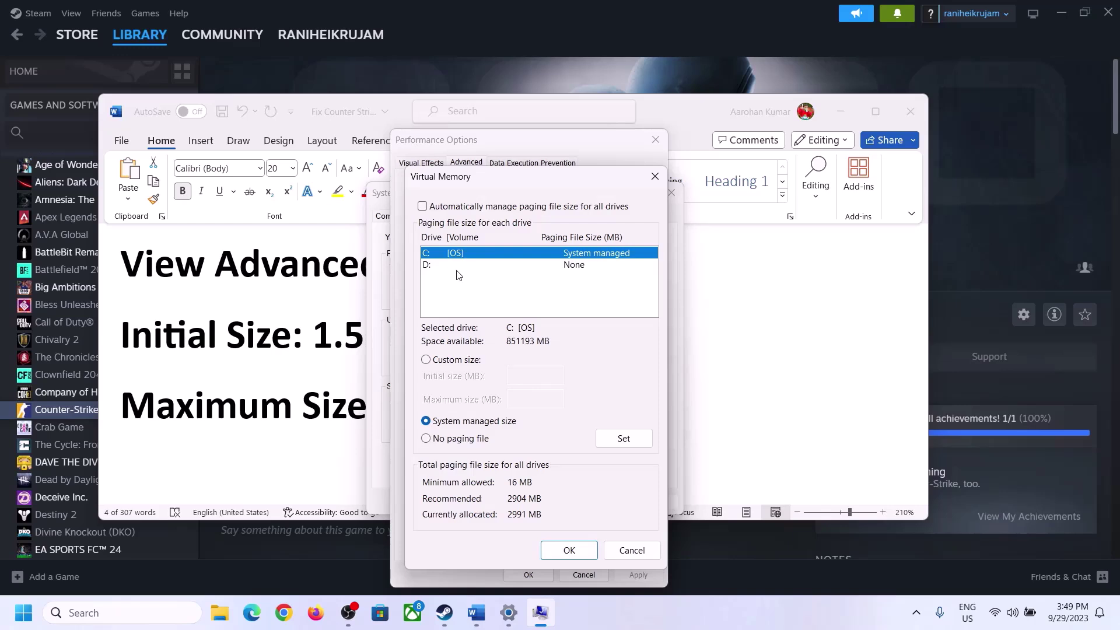
{"action": "left_click", "coordinate": [426, 361]}
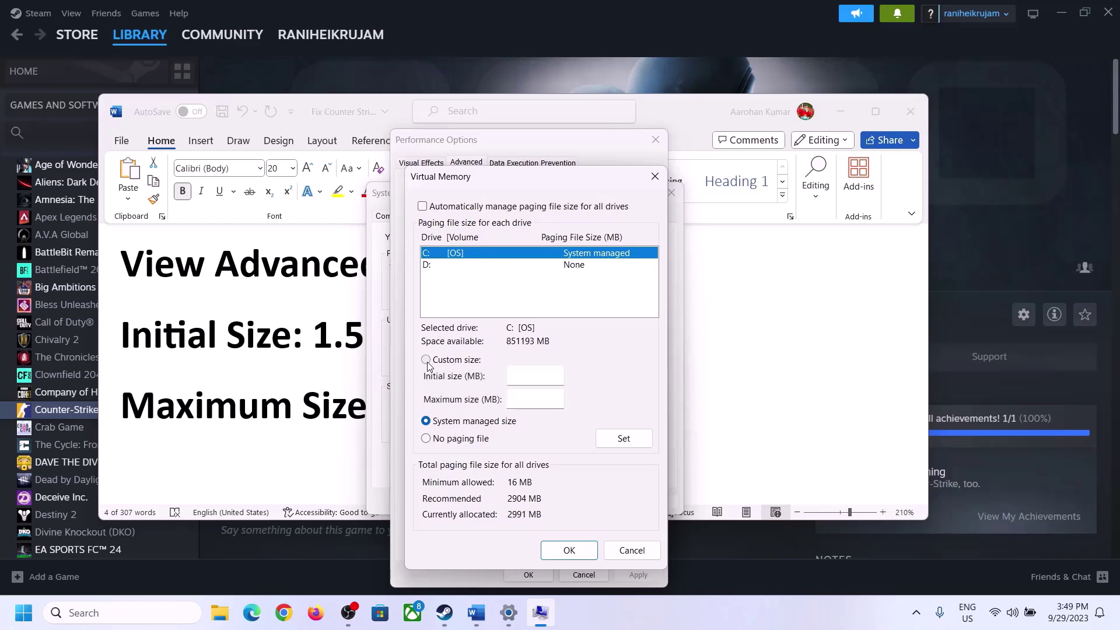
{"action": "left_click", "coordinate": [538, 375]}
Highlight "1.5 x Total Ram" in the Word notes and look up the installed RAM on the Settings About page.
{"action": "left_click", "coordinate": [310, 350]}
{"action": "left_click_drag", "start_coordinate": [320, 335], "coordinate": [519, 348]}
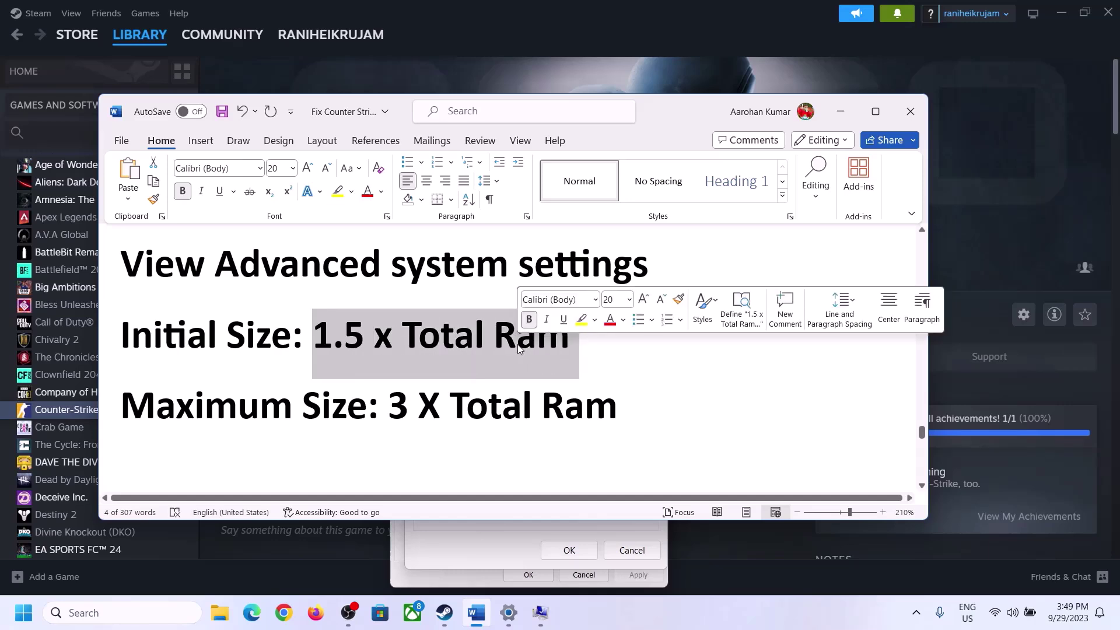
{"action": "left_click", "coordinate": [509, 617]}
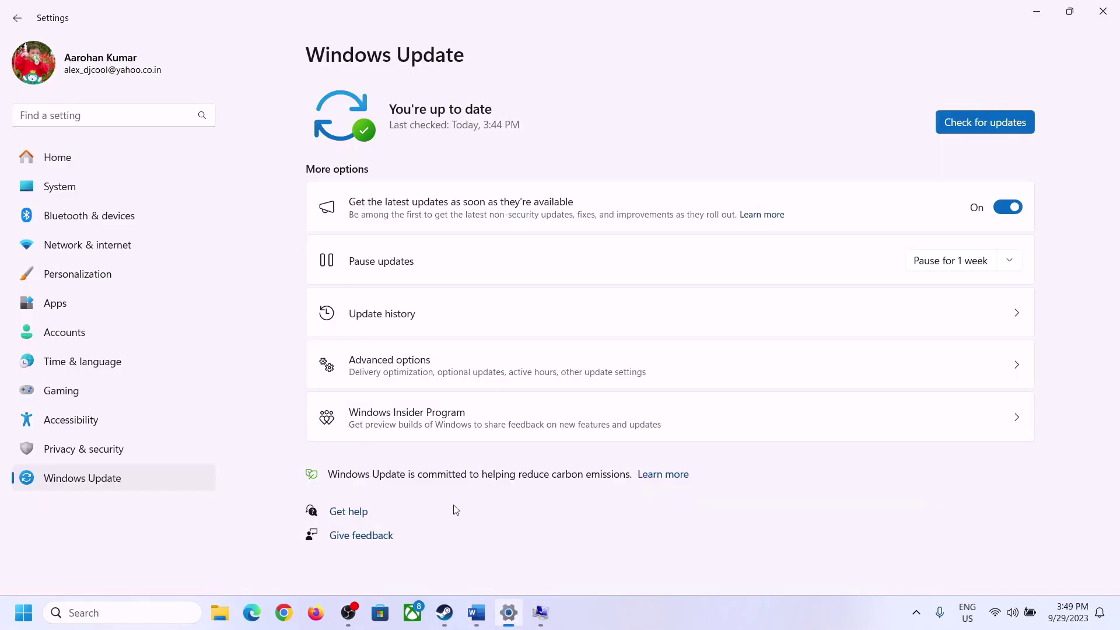
{"action": "left_click", "coordinate": [40, 189]}
{"action": "scroll", "coordinate": [412, 420], "scroll_direction": "down", "scroll_amount": 5}
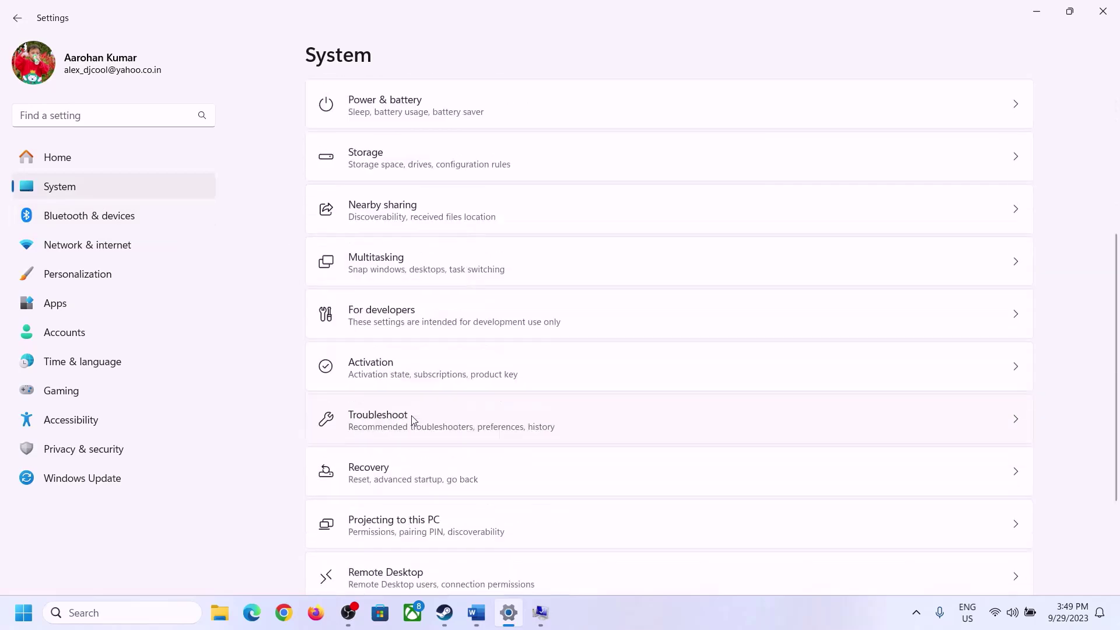
{"action": "scroll", "coordinate": [413, 420], "scroll_direction": "down", "scroll_amount": 3}
{"action": "left_click", "coordinate": [369, 554]}
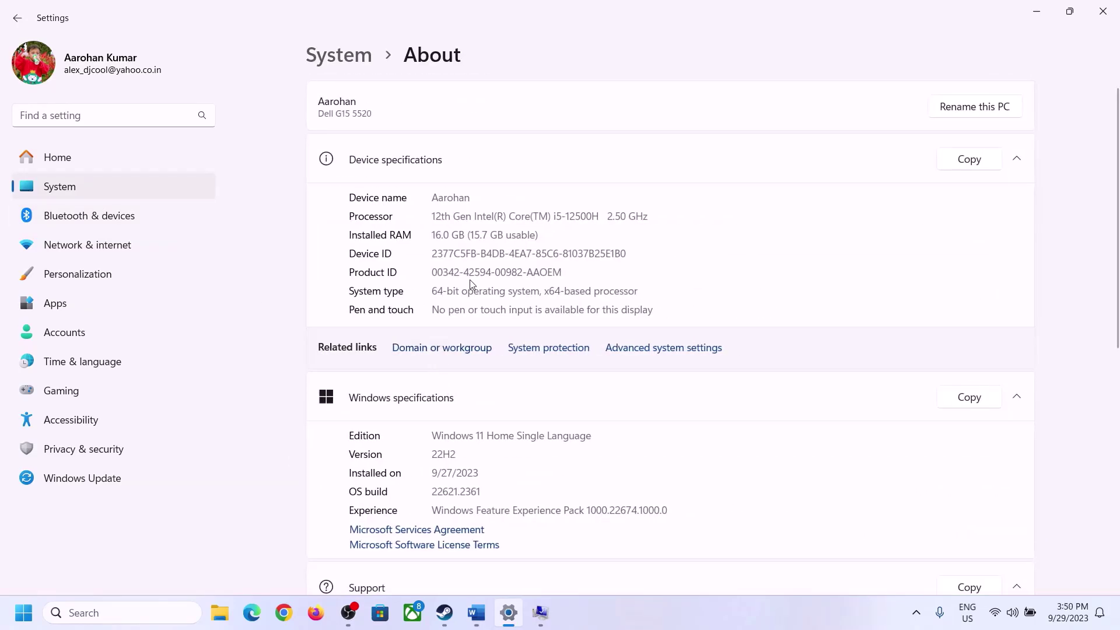
{"action": "left_click_drag", "start_coordinate": [444, 234], "coordinate": [431, 235]}
{"action": "left_click", "coordinate": [441, 234]}
{"action": "left_click_drag", "start_coordinate": [441, 228], "coordinate": [431, 234]}
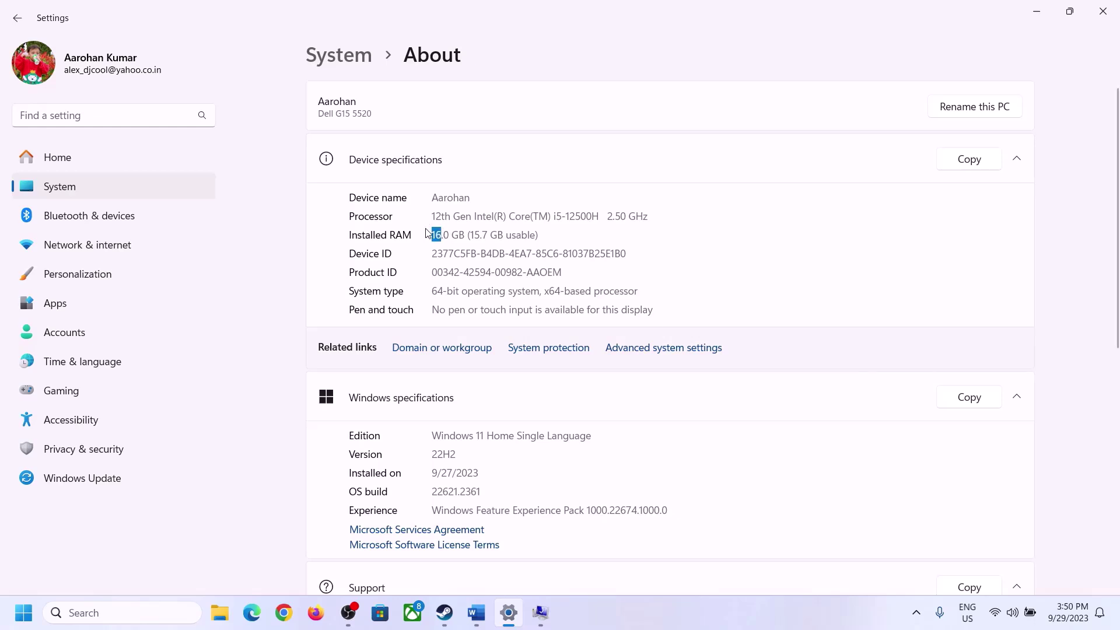
Return to the Virtual Memory dialog, launch Calculator with the Run command "calc", and place it beside the dialog.
{"action": "left_click", "coordinate": [541, 613]}
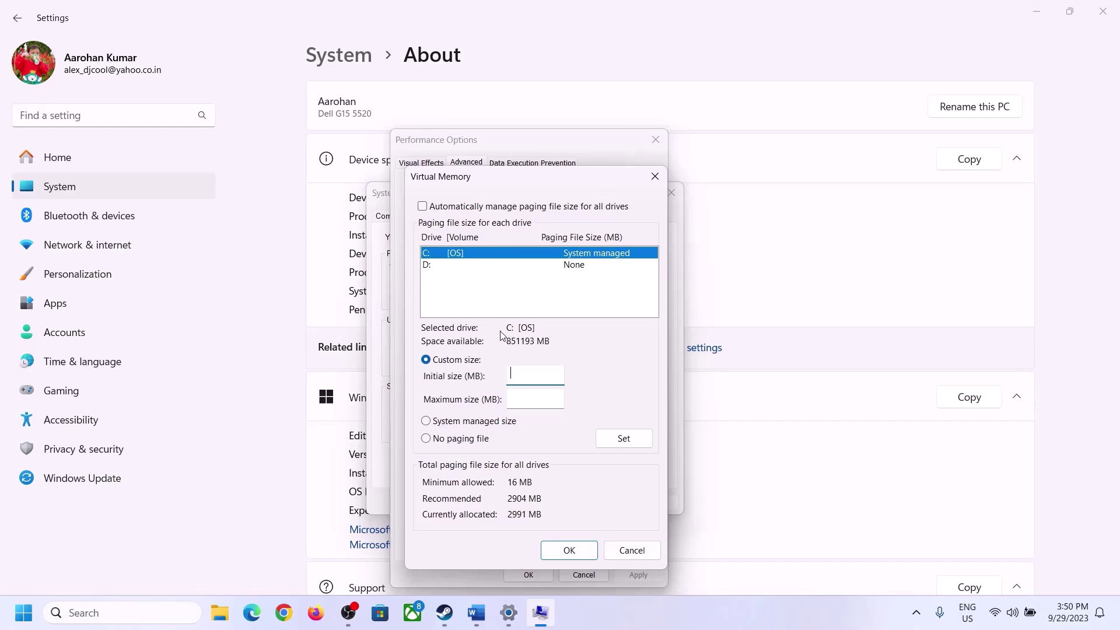
{"action": "mouse_move", "coordinate": [502, 618]}
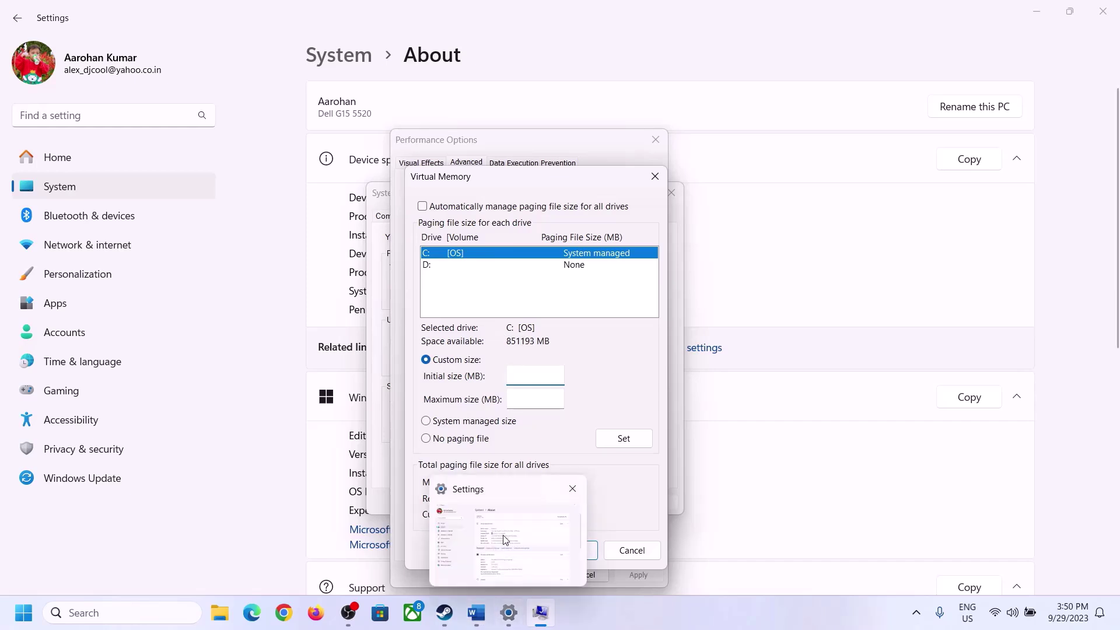
{"action": "key", "text": "super+r"}
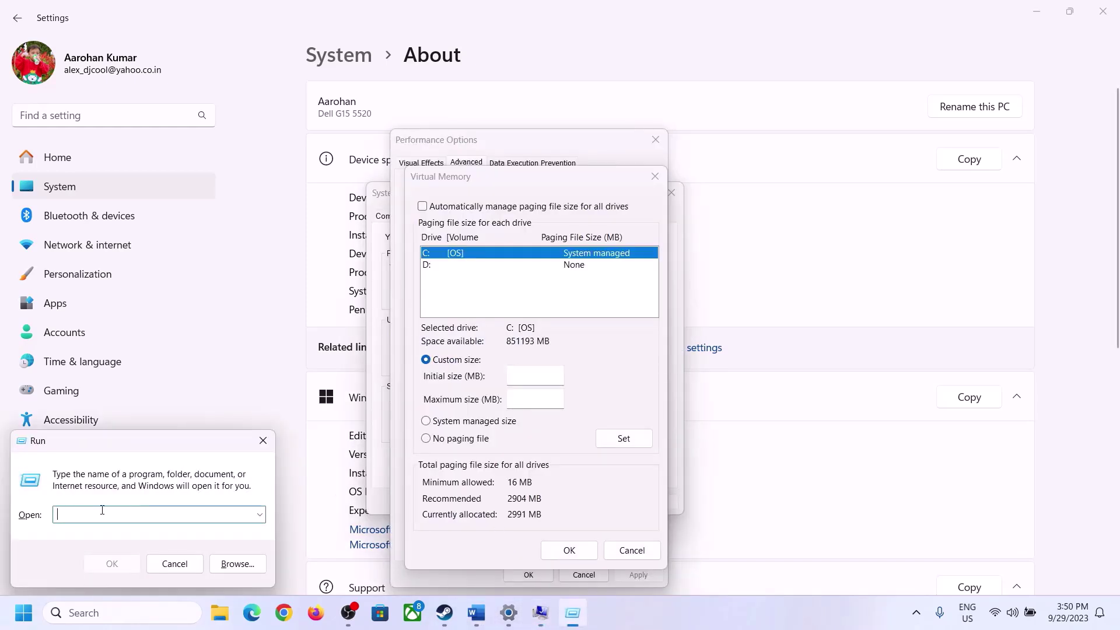
{"action": "type", "text": "cal"}
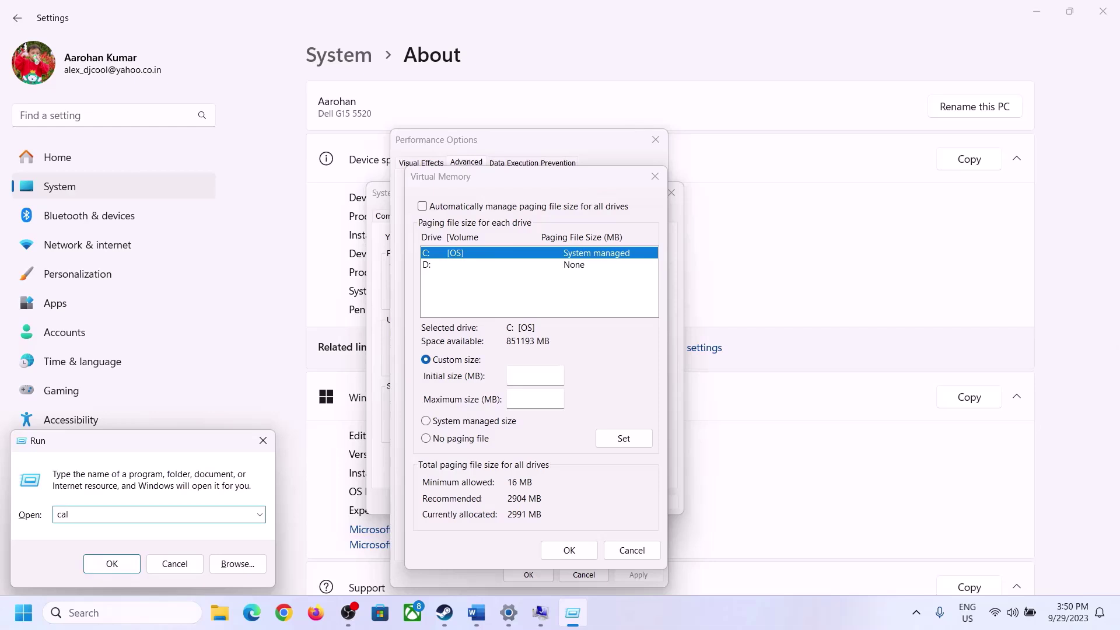
{"action": "type", "text": "c"}
{"action": "left_click", "coordinate": [111, 563]}
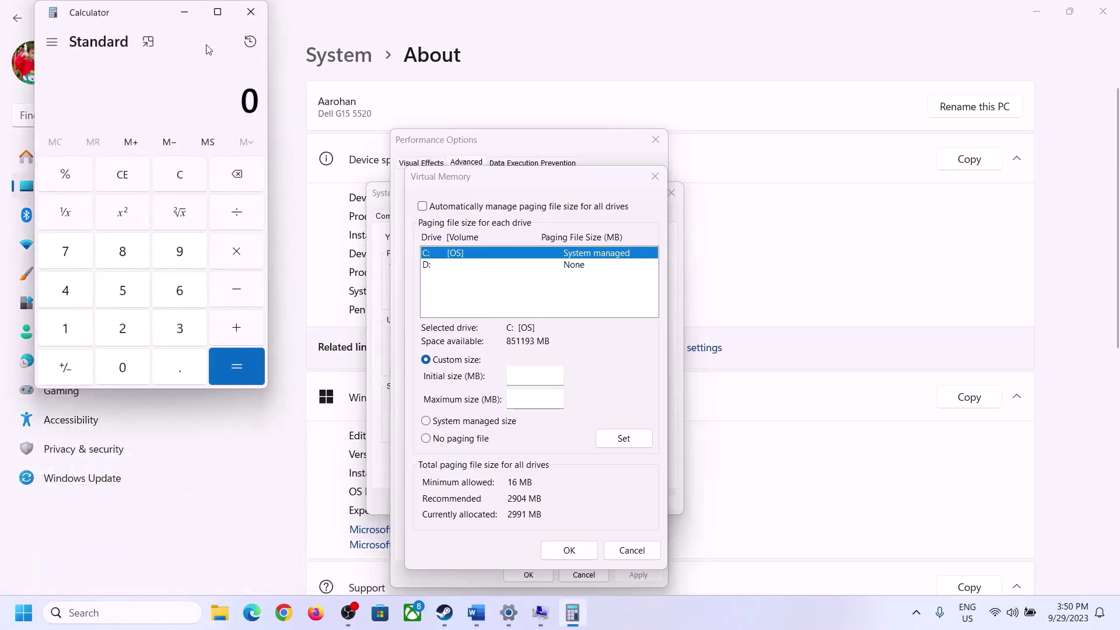
{"action": "left_click_drag", "start_coordinate": [140, 23], "coordinate": [817, 191]}
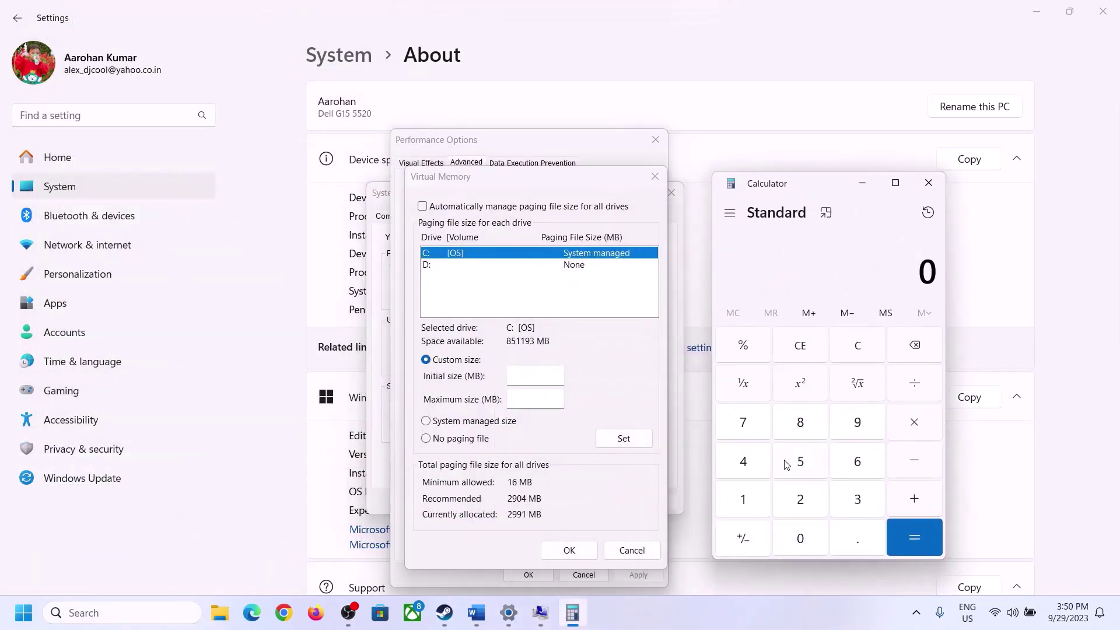
Bring up the sizing formulas in the Word notes with Calculator in front and clear the entered number.
{"action": "left_click", "coordinate": [475, 619]}
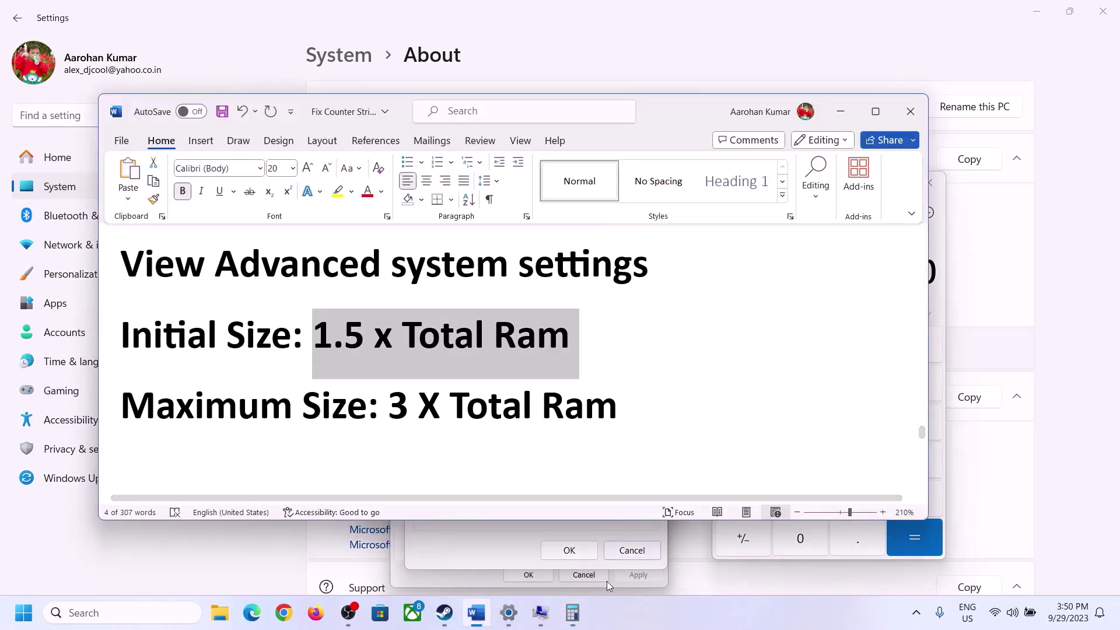
{"action": "left_click", "coordinate": [572, 612]}
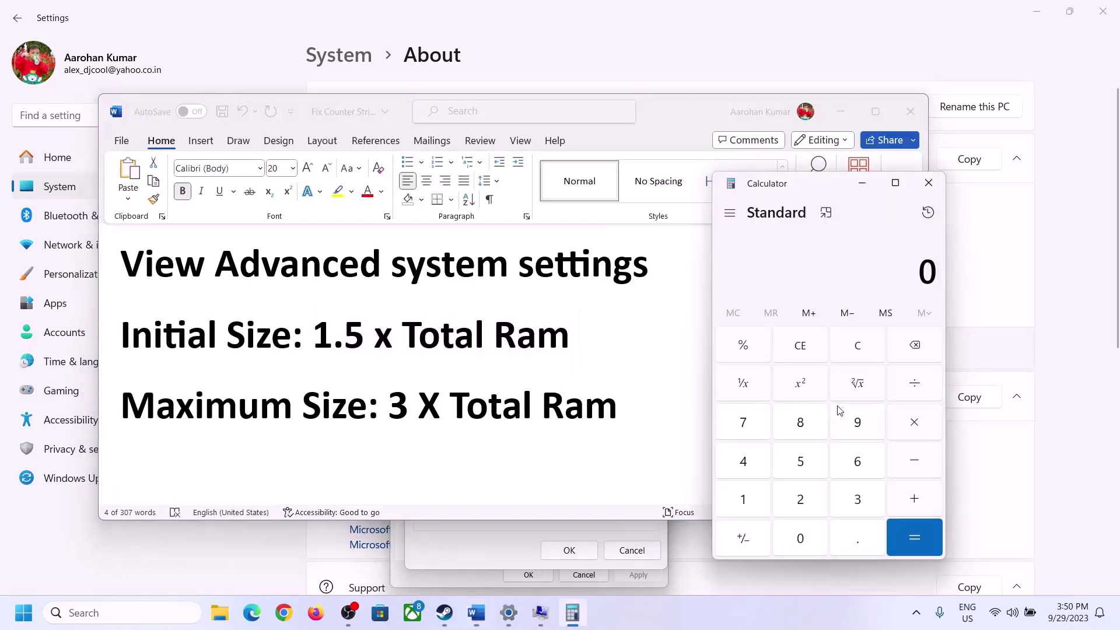
{"action": "left_click", "coordinate": [745, 501]}
{"action": "left_click", "coordinate": [852, 470]}
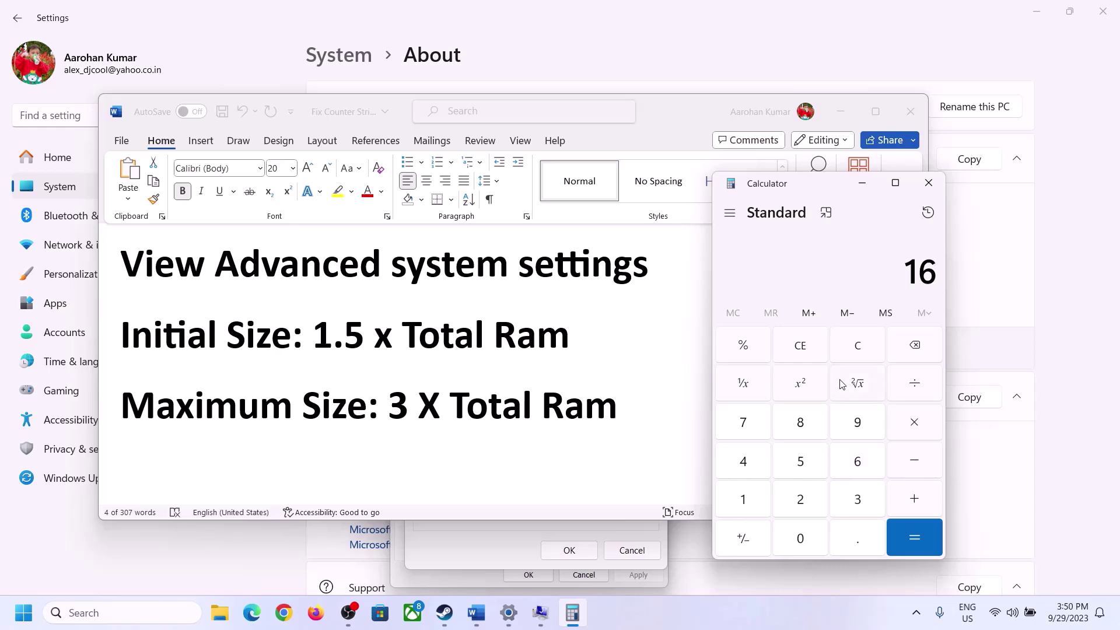
{"action": "left_click", "coordinate": [860, 359]}
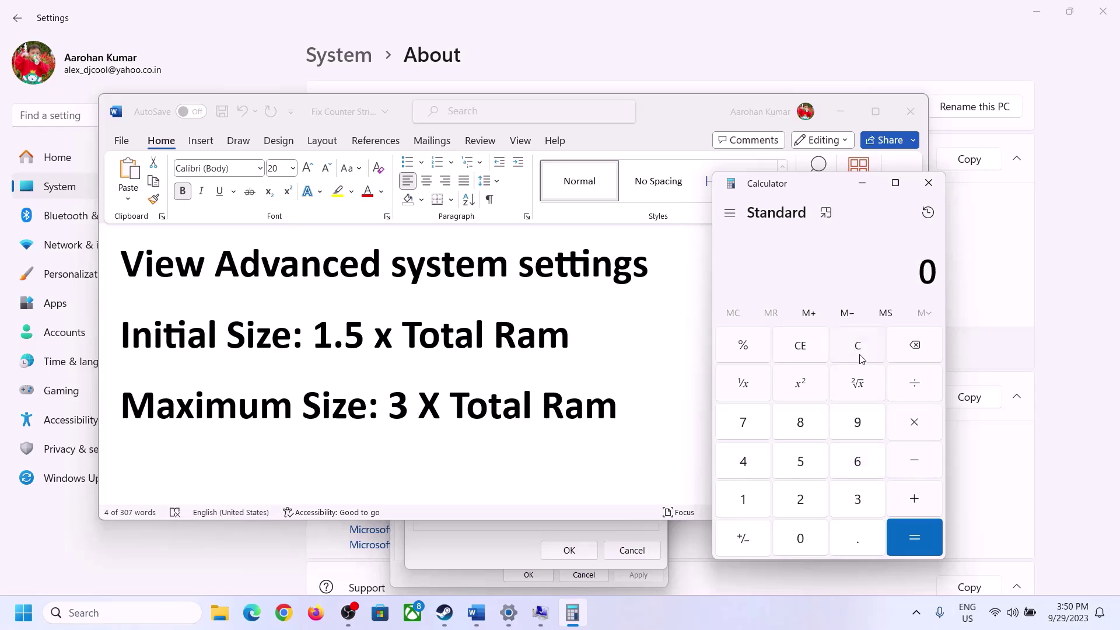
Calculate 16 × 1024 to convert the installed RAM from GB to MB.
{"action": "left_click", "coordinate": [751, 501]}
{"action": "left_click", "coordinate": [840, 466]}
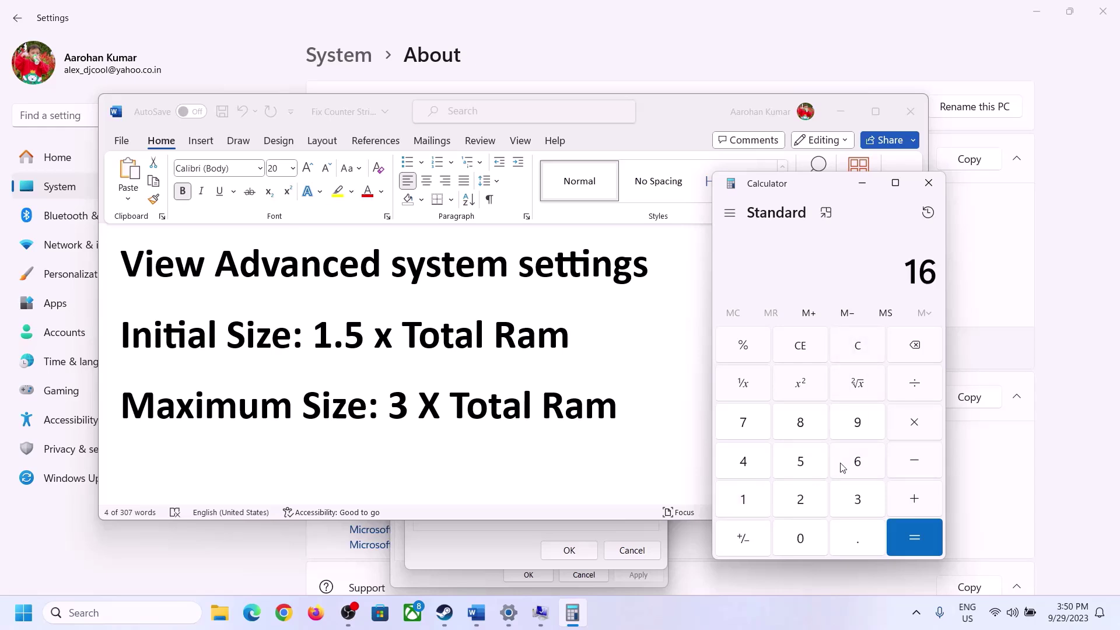
{"action": "left_click", "coordinate": [914, 432]}
{"action": "left_click", "coordinate": [742, 505]}
{"action": "left_click", "coordinate": [804, 540]}
{"action": "left_click", "coordinate": [803, 503]}
{"action": "left_click", "coordinate": [751, 469]}
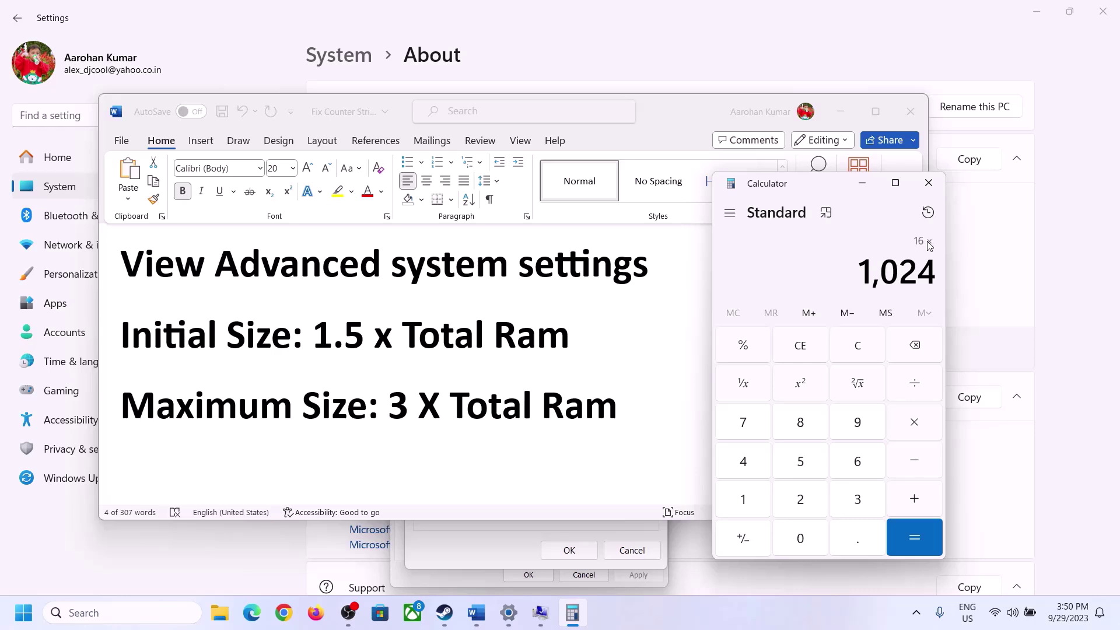
{"action": "left_click", "coordinate": [914, 537]}
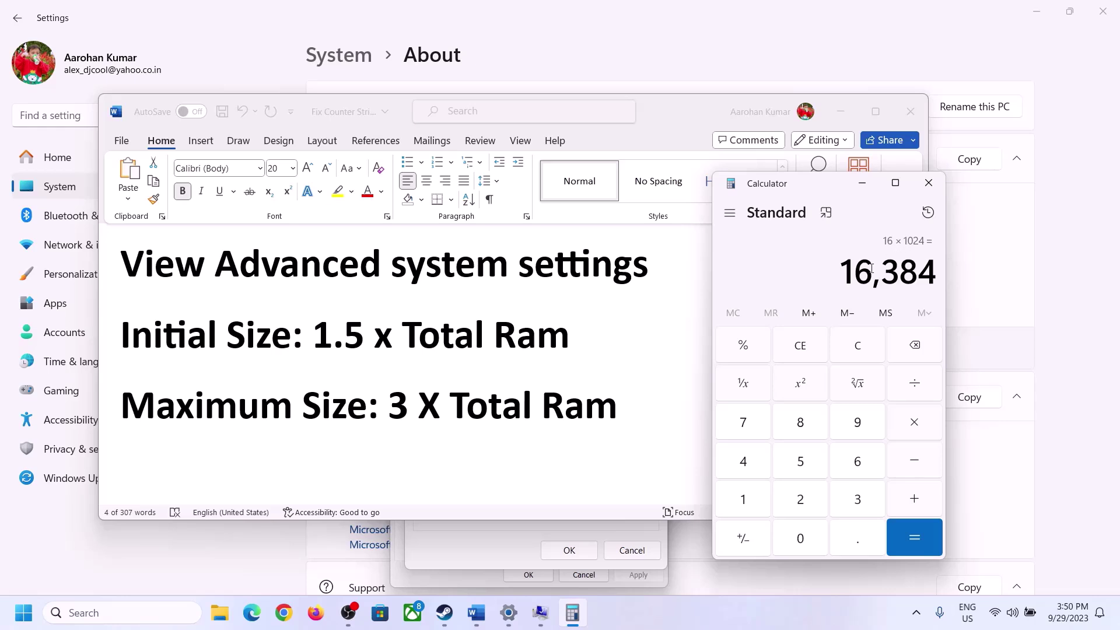
Multiply the converted RAM size by 1.5 for the initial paging file size.
{"action": "left_click", "coordinate": [914, 424]}
{"action": "left_click", "coordinate": [758, 503]}
{"action": "left_click", "coordinate": [855, 539]}
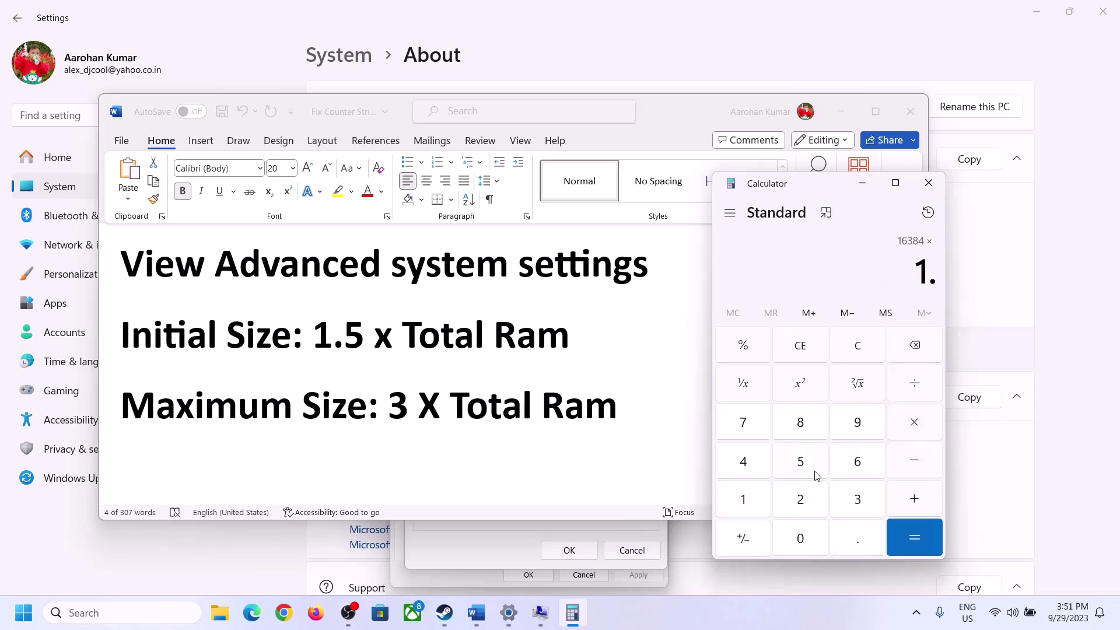
{"action": "left_click", "coordinate": [814, 472]}
{"action": "left_click", "coordinate": [914, 532]}
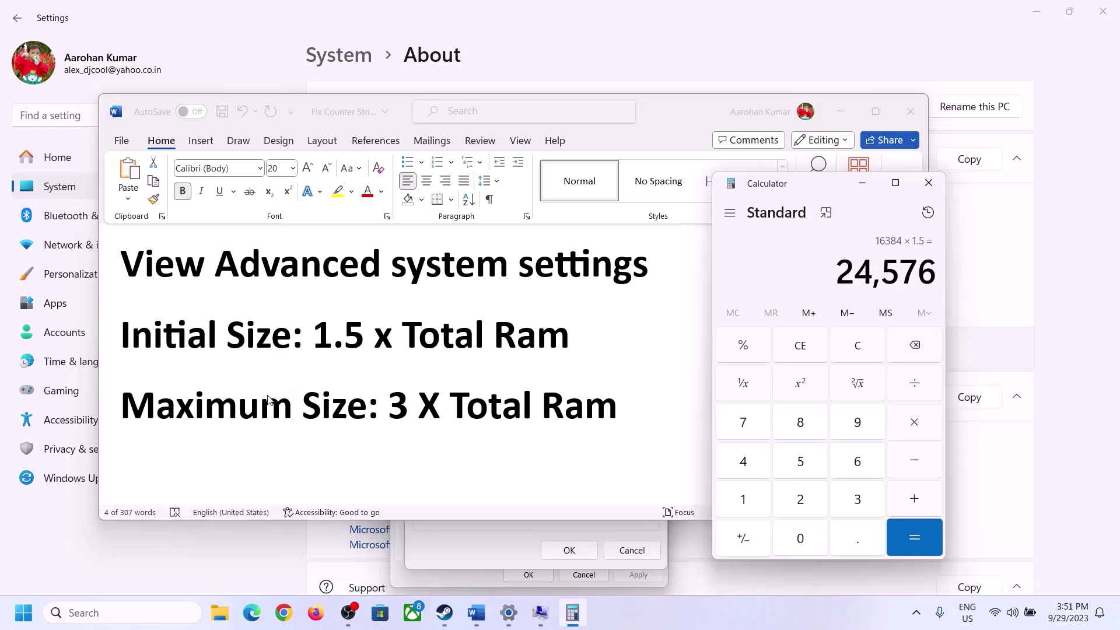
Set the initial size of drive C:'s custom paging file to 24576 MB in the Virtual Memory dialog.
{"action": "left_click", "coordinate": [494, 544]}
{"action": "left_click", "coordinate": [527, 370]}
{"action": "type", "text": "24"}
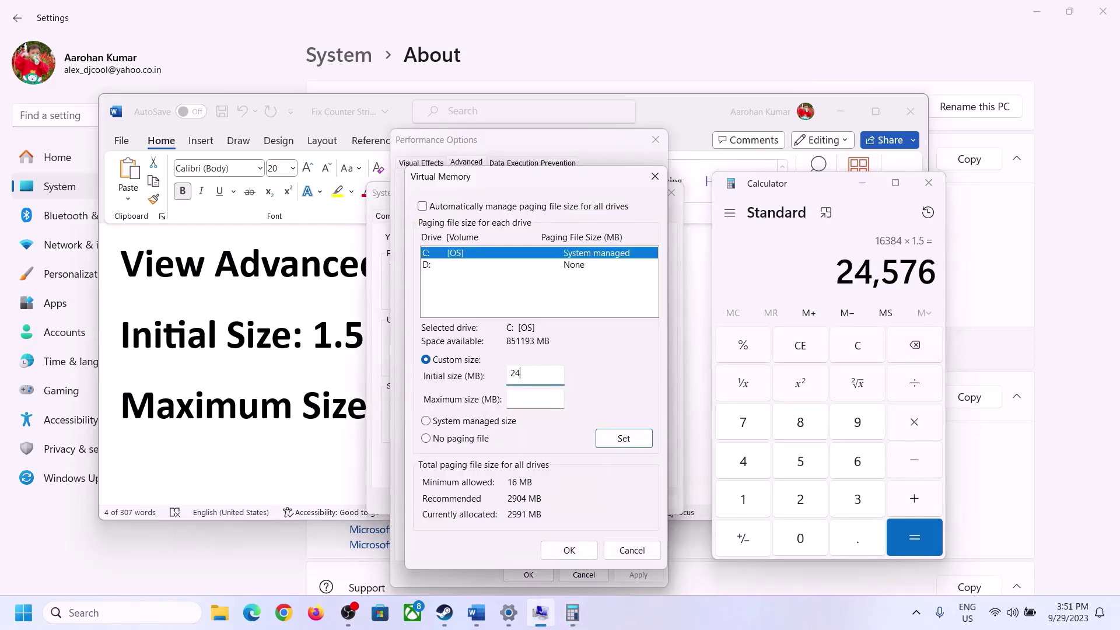
{"action": "type", "text": "576"}
{"action": "left_click", "coordinate": [561, 398]}
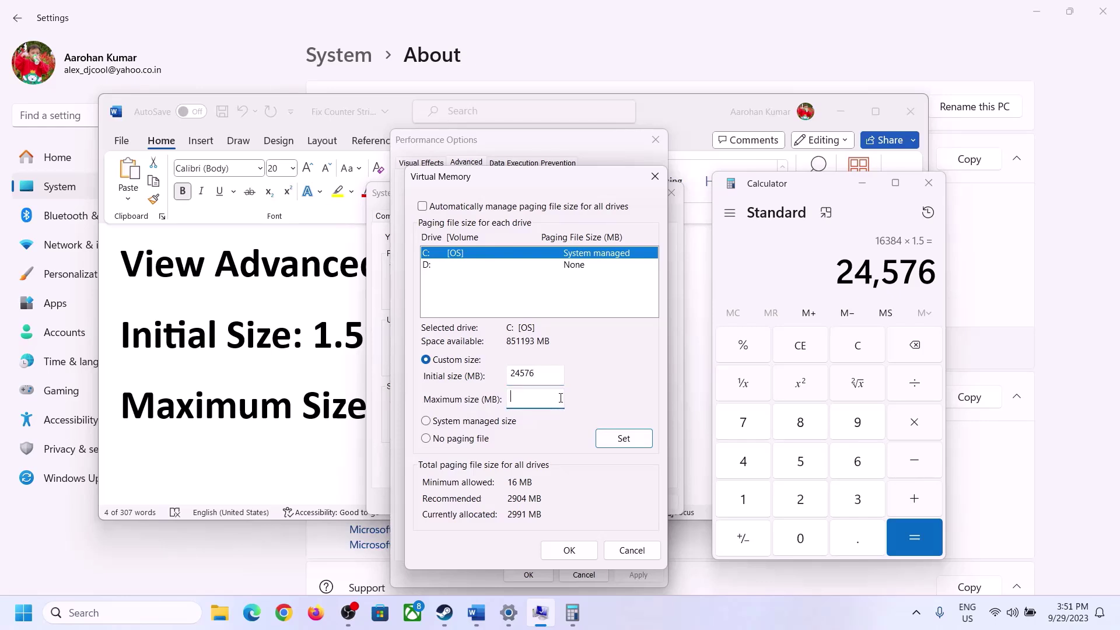
Check the maximum size formula in the Word notes, clear Calculator, and return to the installed RAM in Settings.
{"action": "left_click", "coordinate": [320, 413]}
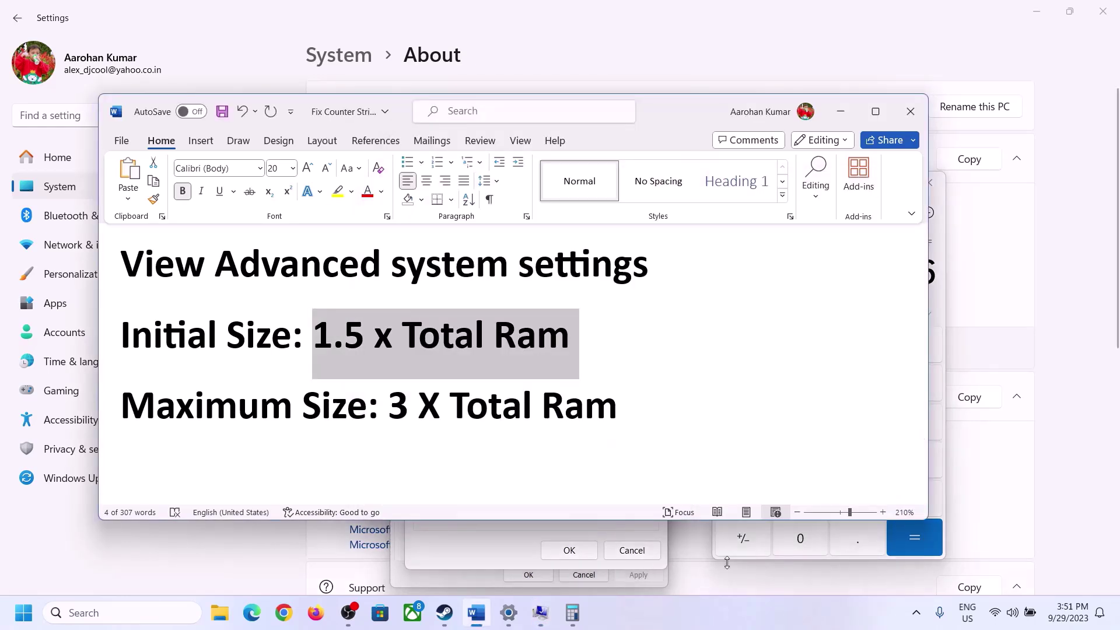
{"action": "left_click", "coordinate": [940, 302]}
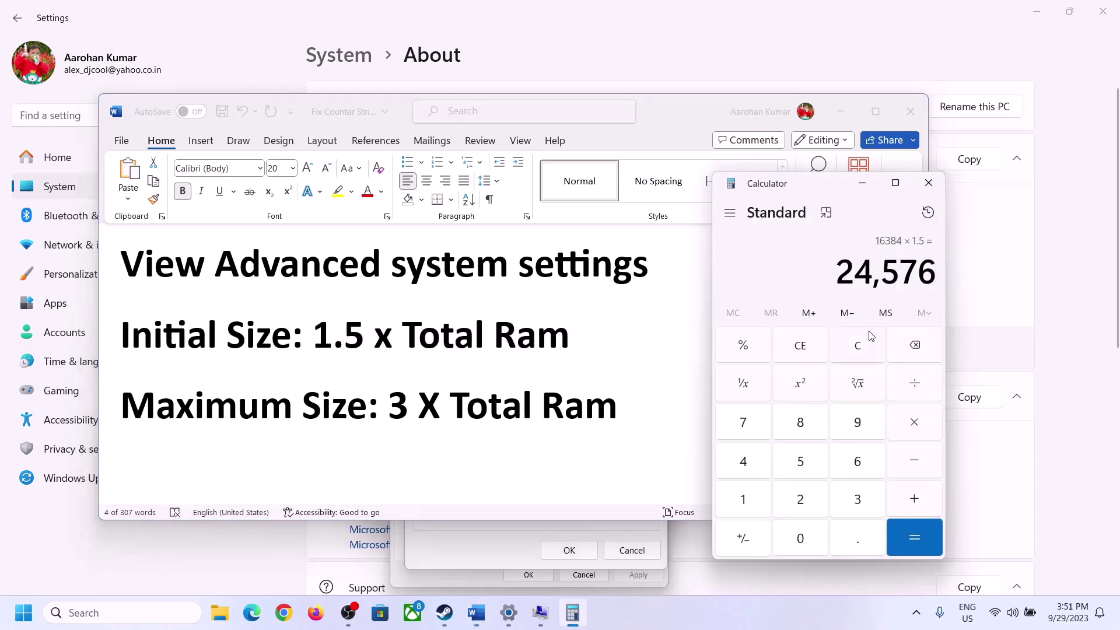
{"action": "left_click", "coordinate": [869, 348]}
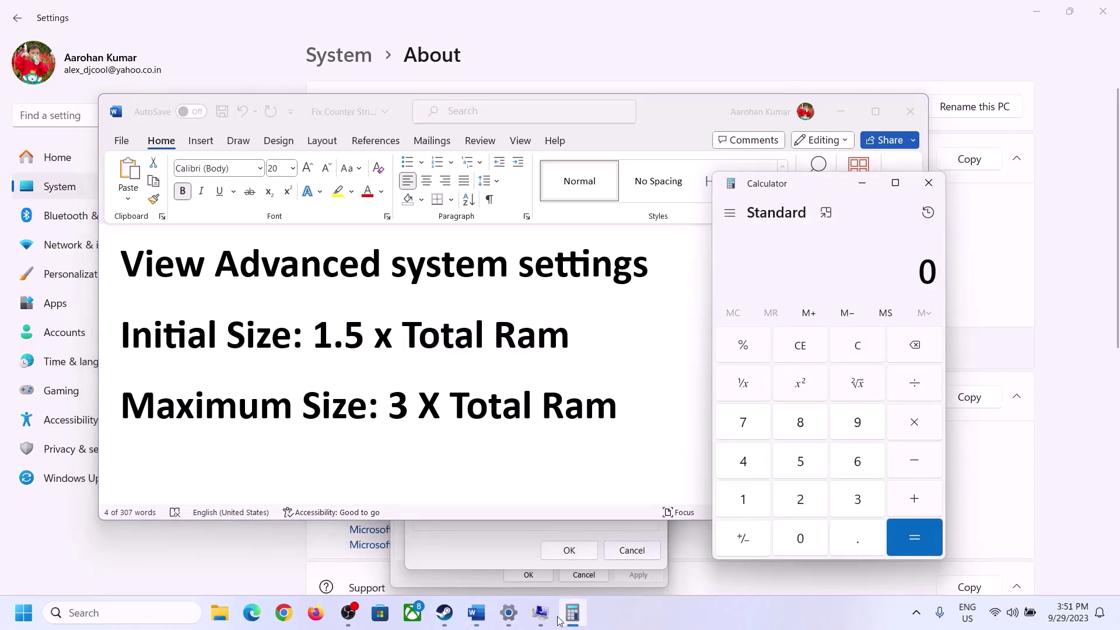
{"action": "left_click", "coordinate": [510, 617]}
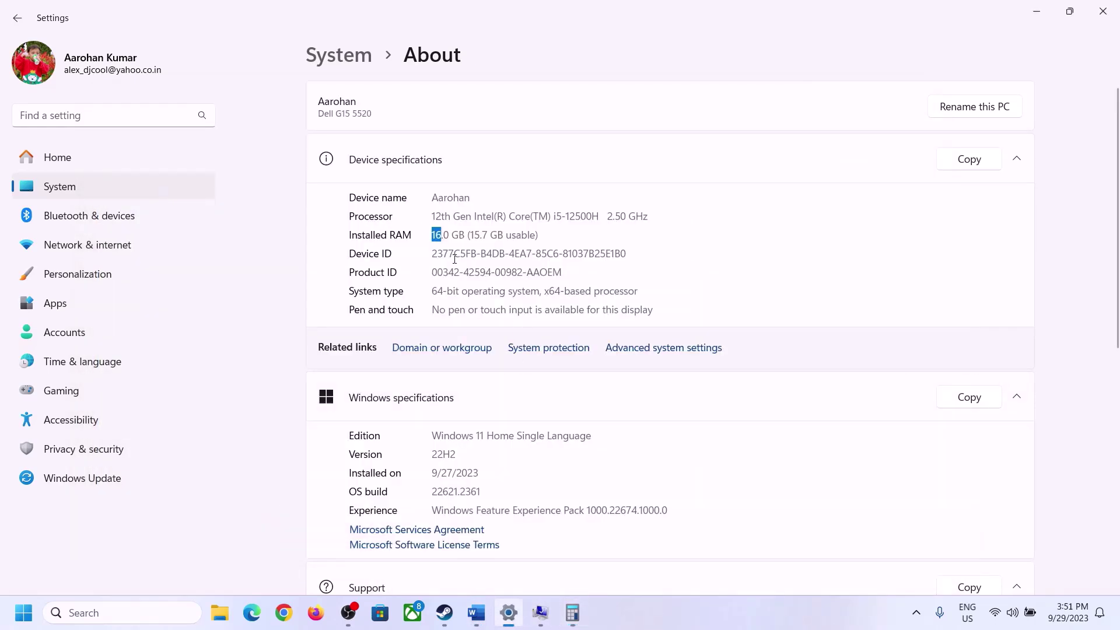
Return to Calculator and convert the 16 GB of RAM to MB again by multiplying by 1024.
{"action": "left_click", "coordinate": [573, 612]}
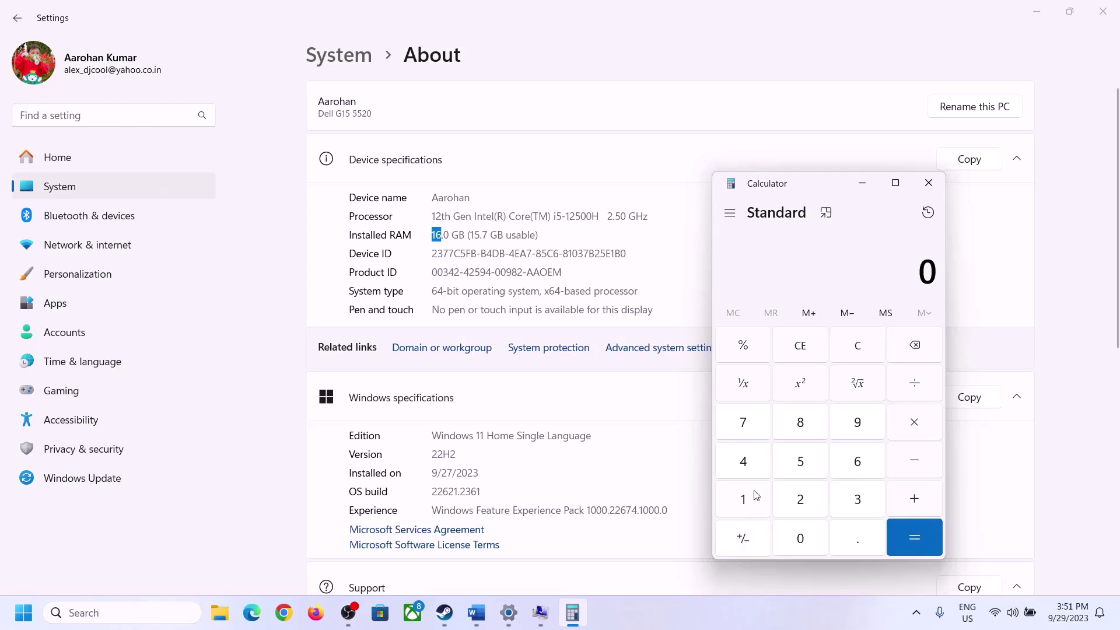
{"action": "left_click", "coordinate": [757, 495]}
{"action": "left_click", "coordinate": [855, 463]}
{"action": "left_click", "coordinate": [911, 424]}
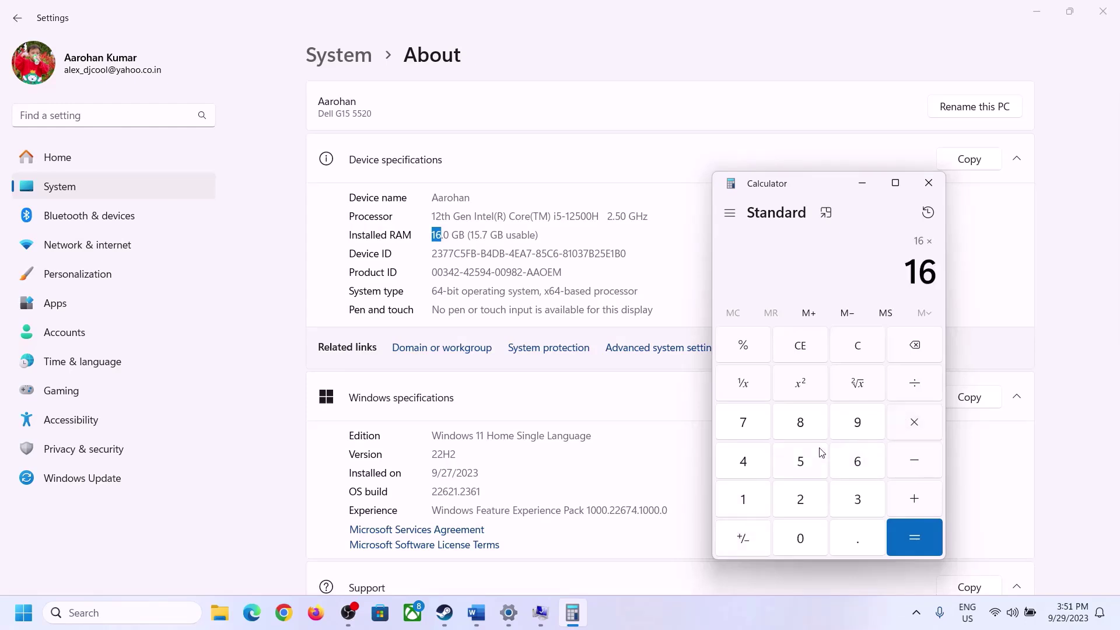
{"action": "left_click", "coordinate": [751, 495]}
{"action": "left_click", "coordinate": [797, 534]}
{"action": "left_click", "coordinate": [800, 498]}
{"action": "left_click", "coordinate": [742, 460]}
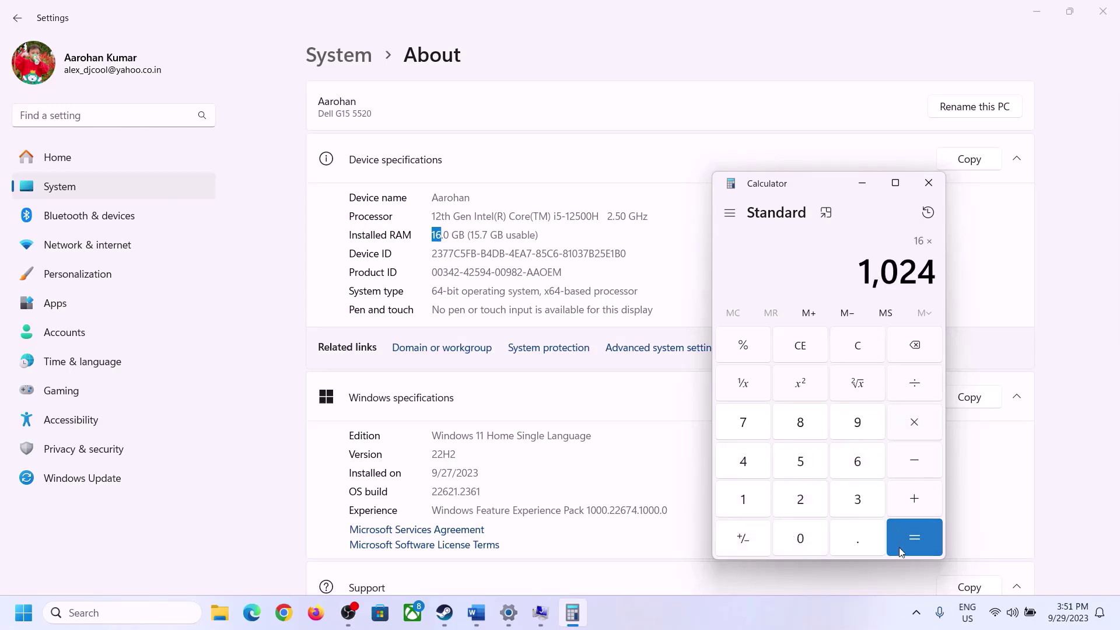
{"action": "left_click", "coordinate": [899, 551]}
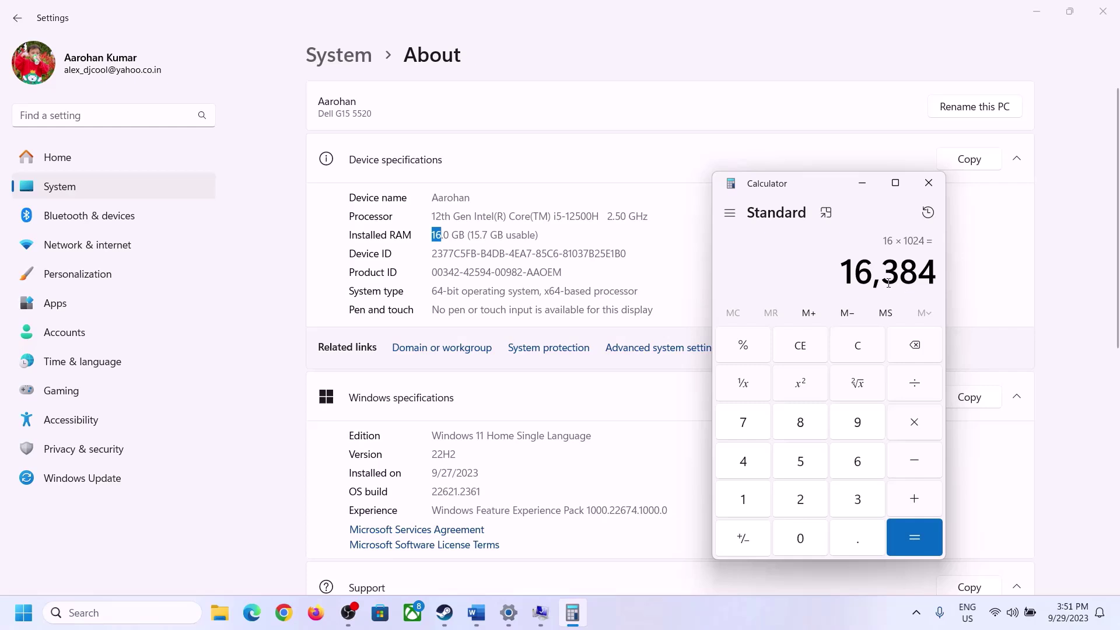
Show the Word notes behind Calculator and multiply the RAM in MB by 3 for the maximum size.
{"action": "left_click", "coordinate": [476, 613]}
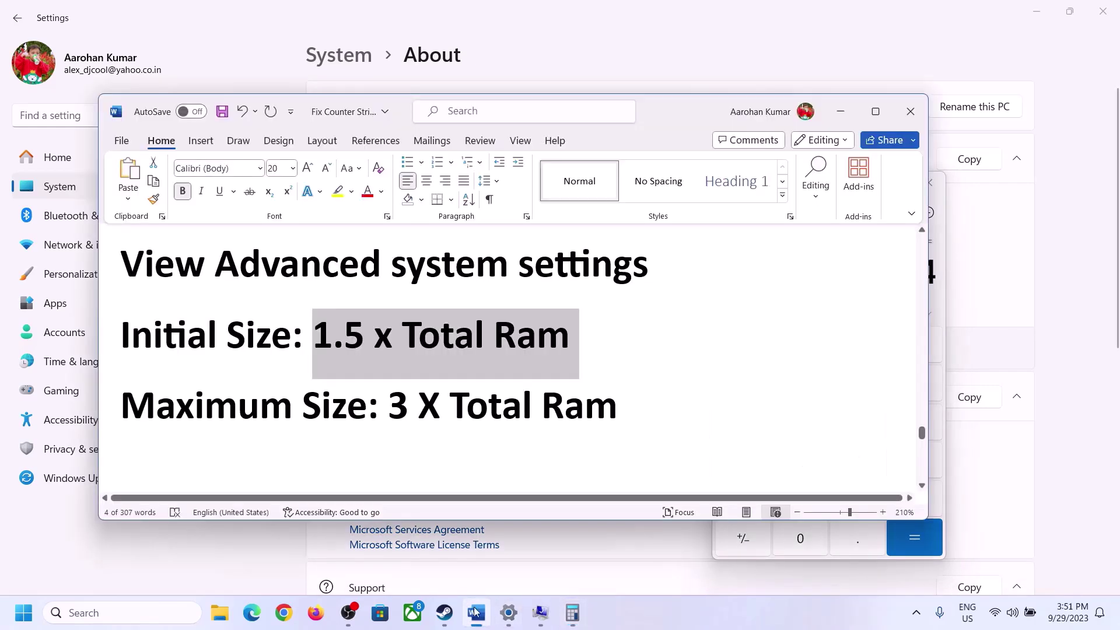
{"action": "left_click", "coordinate": [572, 613]}
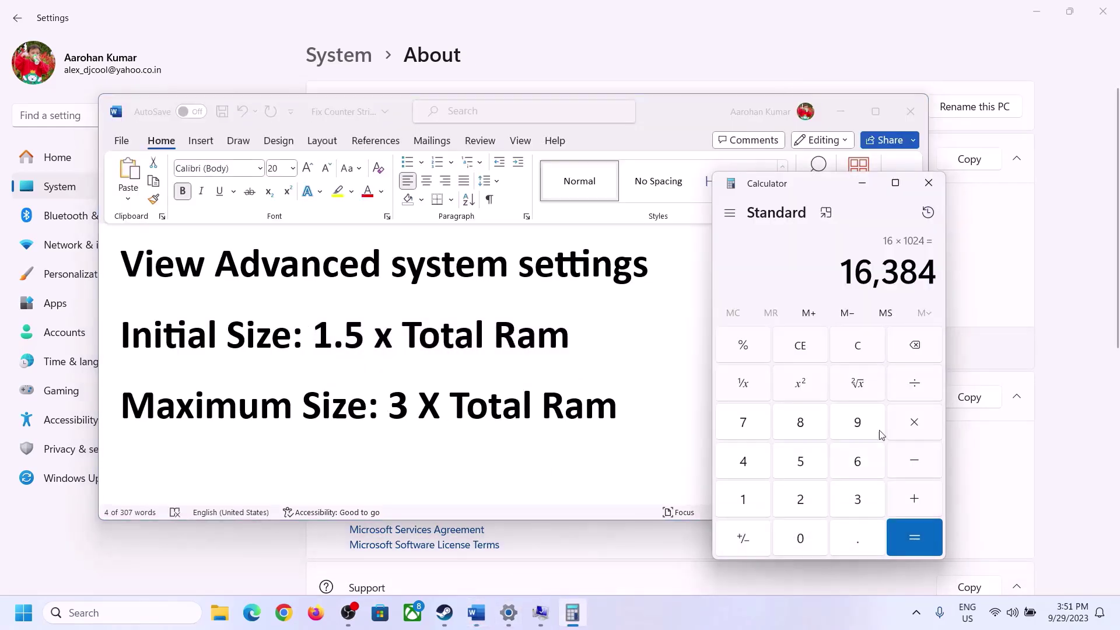
{"action": "left_click", "coordinate": [913, 423]}
{"action": "left_click", "coordinate": [842, 503]}
{"action": "left_click", "coordinate": [923, 535]}
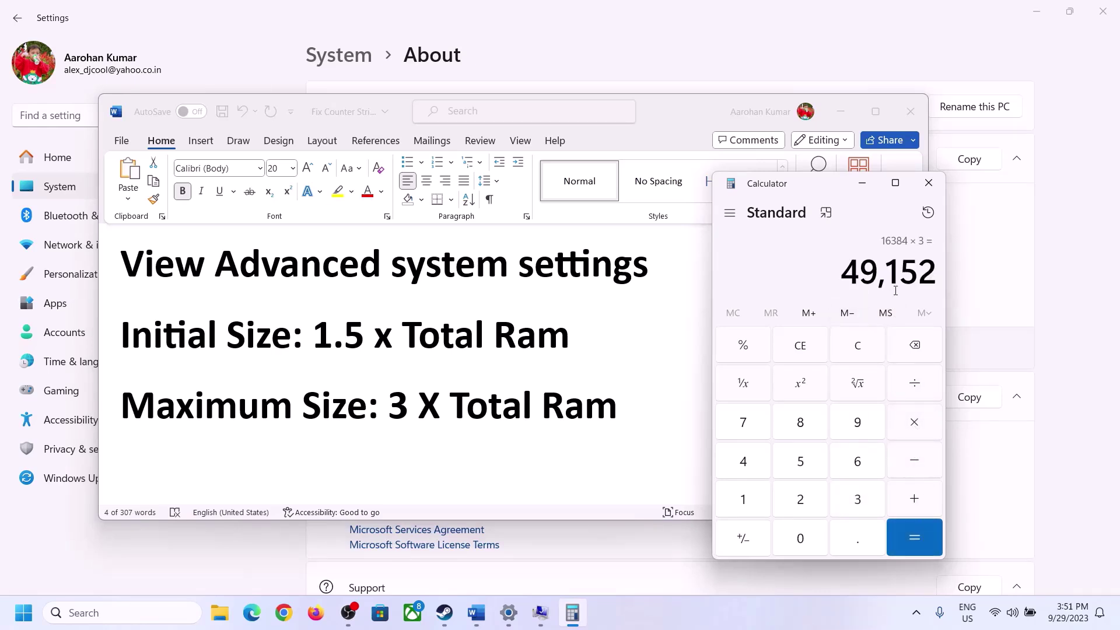
Set drive C:'s maximum paging file size to 49152 MB and apply the custom sizes in Virtual Memory.
{"action": "left_click", "coordinate": [541, 617]}
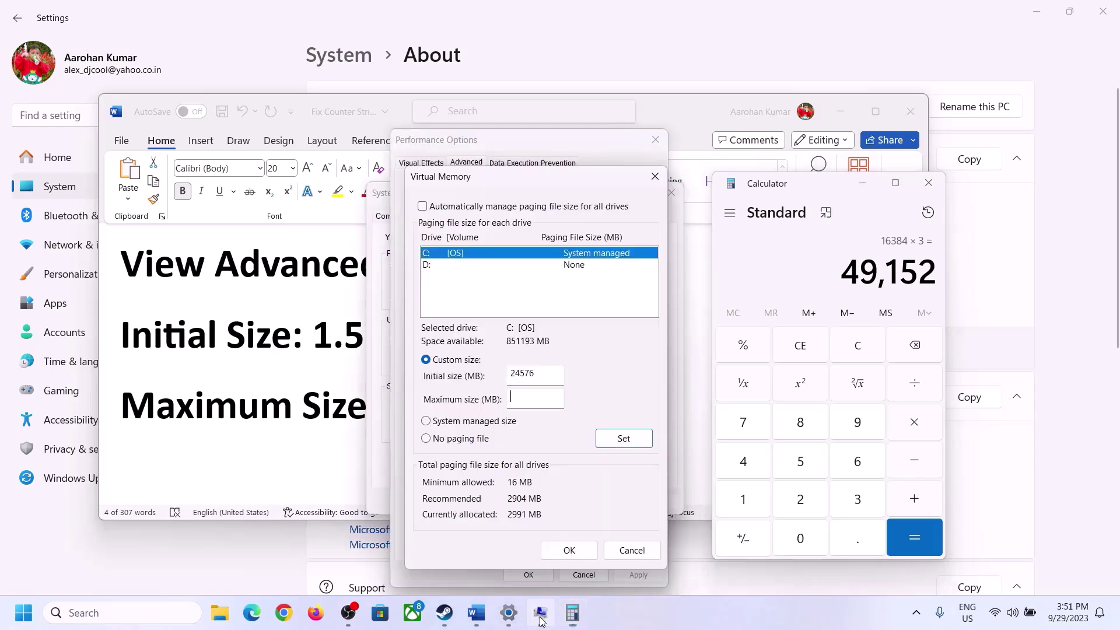
{"action": "type", "text": "49152"}
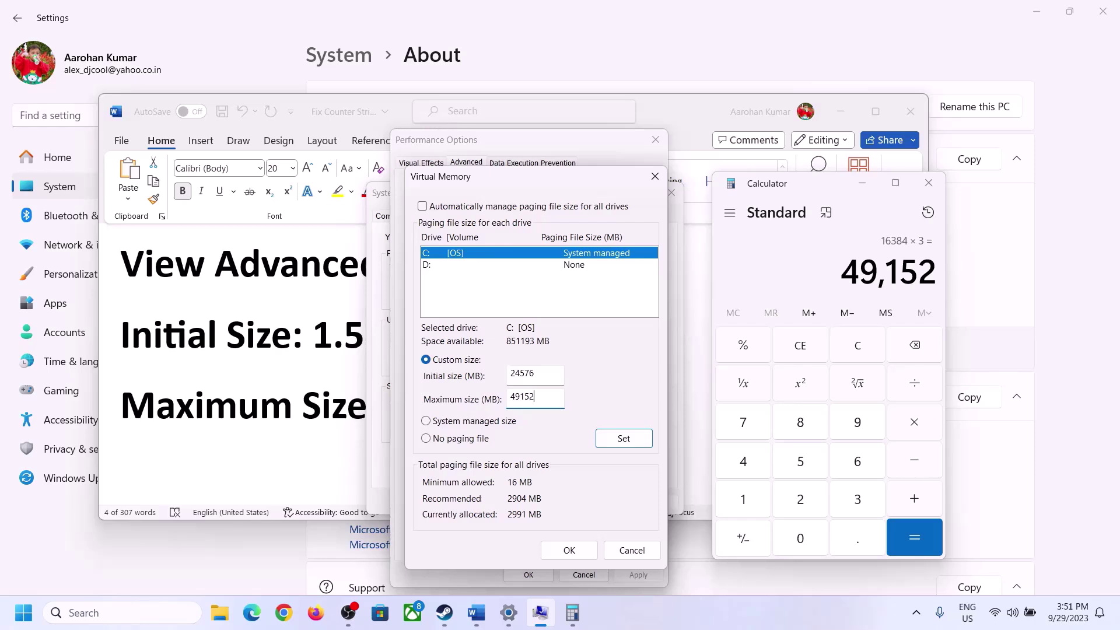
{"action": "left_click", "coordinate": [623, 441]}
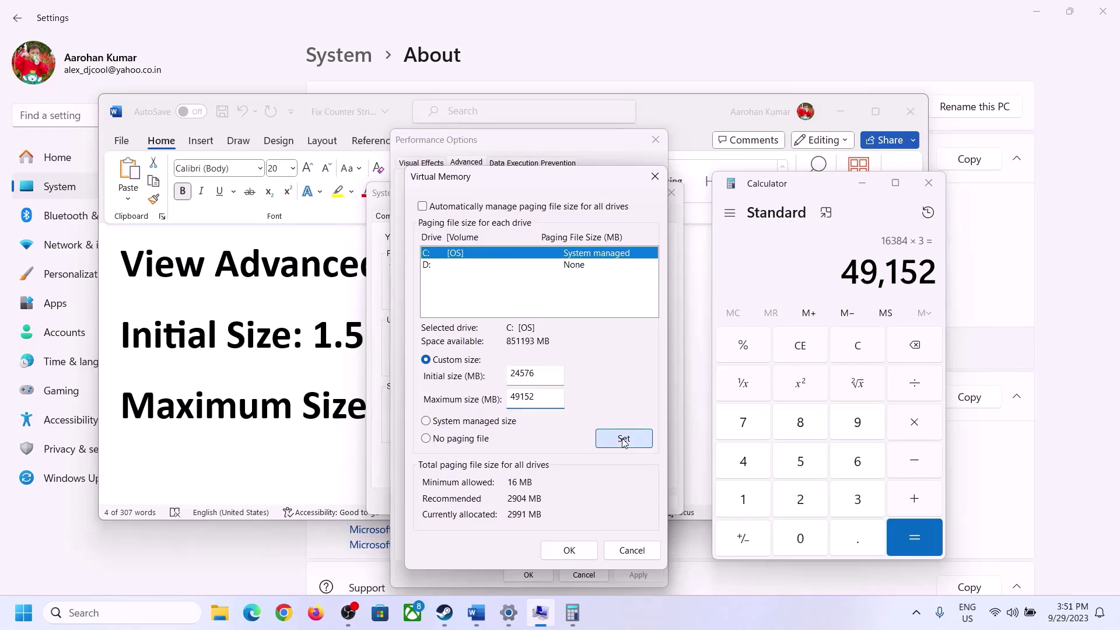
{"action": "left_click", "coordinate": [569, 550]}
{"action": "left_click", "coordinate": [694, 360]}
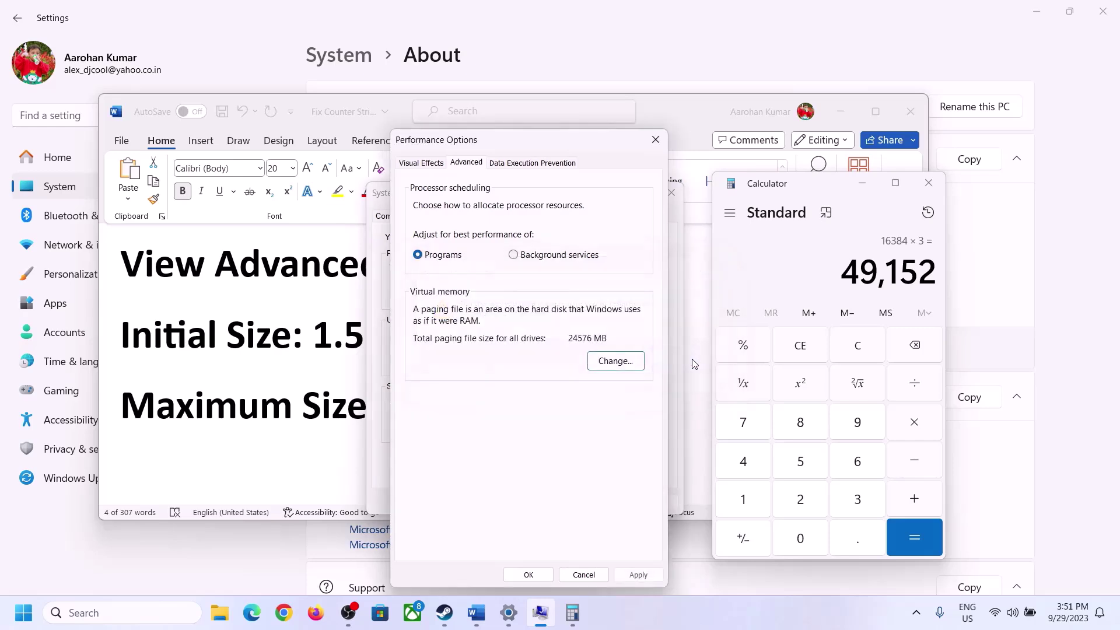
Accept Performance Options and System Properties, and dismiss the restart prompt without restarting.
{"action": "left_click", "coordinate": [529, 575]}
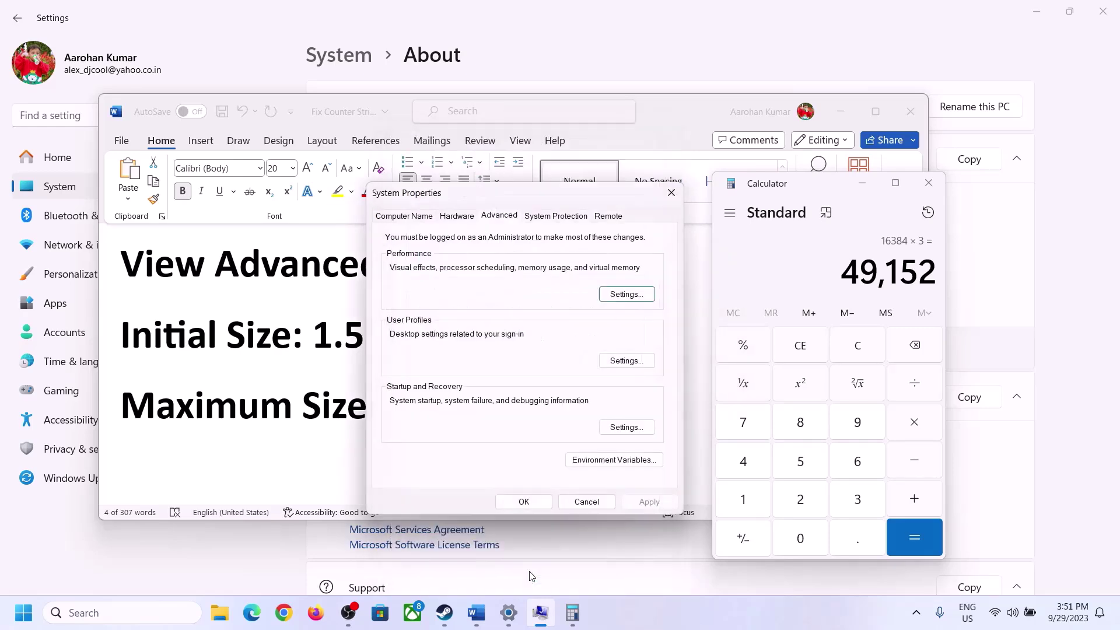
{"action": "left_click", "coordinate": [532, 501]}
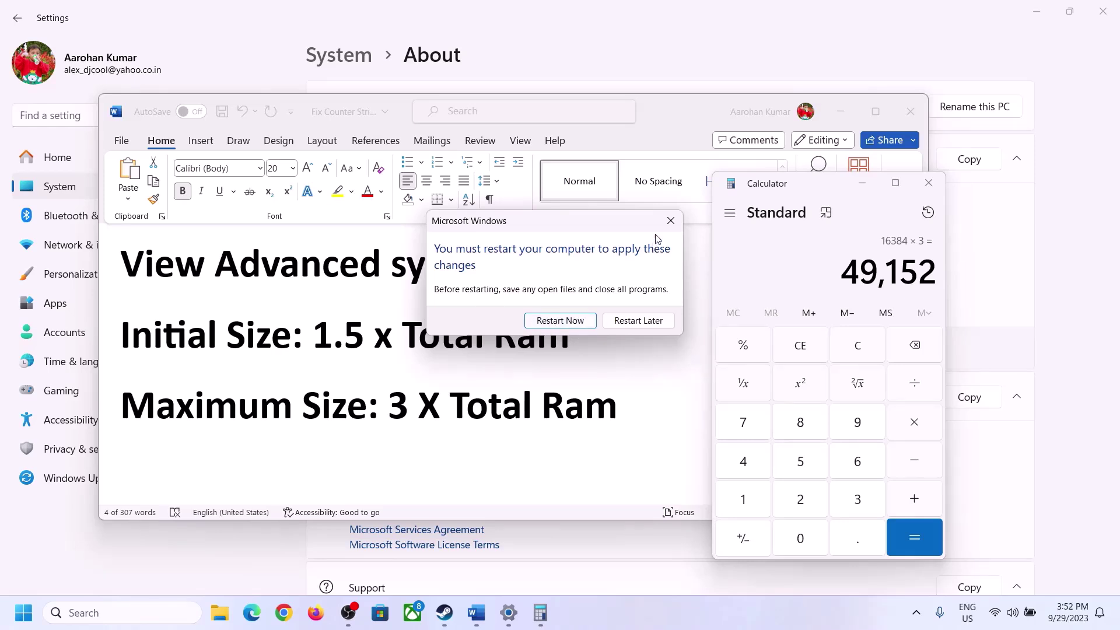
{"action": "left_click", "coordinate": [670, 220]}
Switch to the Word notes and highlight "Update BIOS" in Step 15.
{"action": "left_click", "coordinate": [713, 628]}
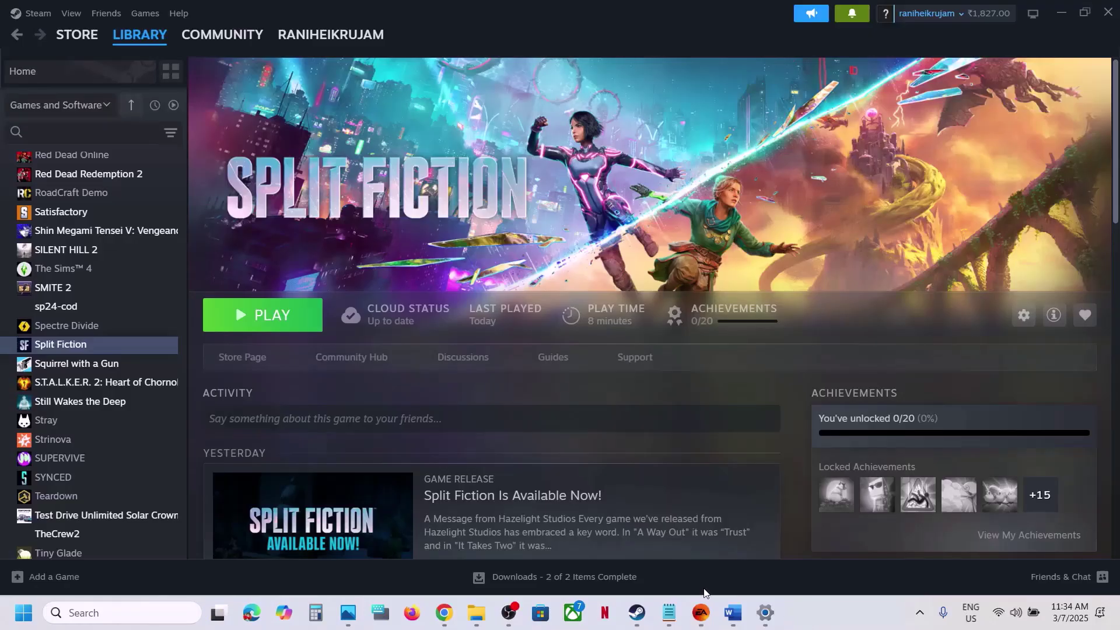
{"action": "left_click", "coordinate": [733, 613]}
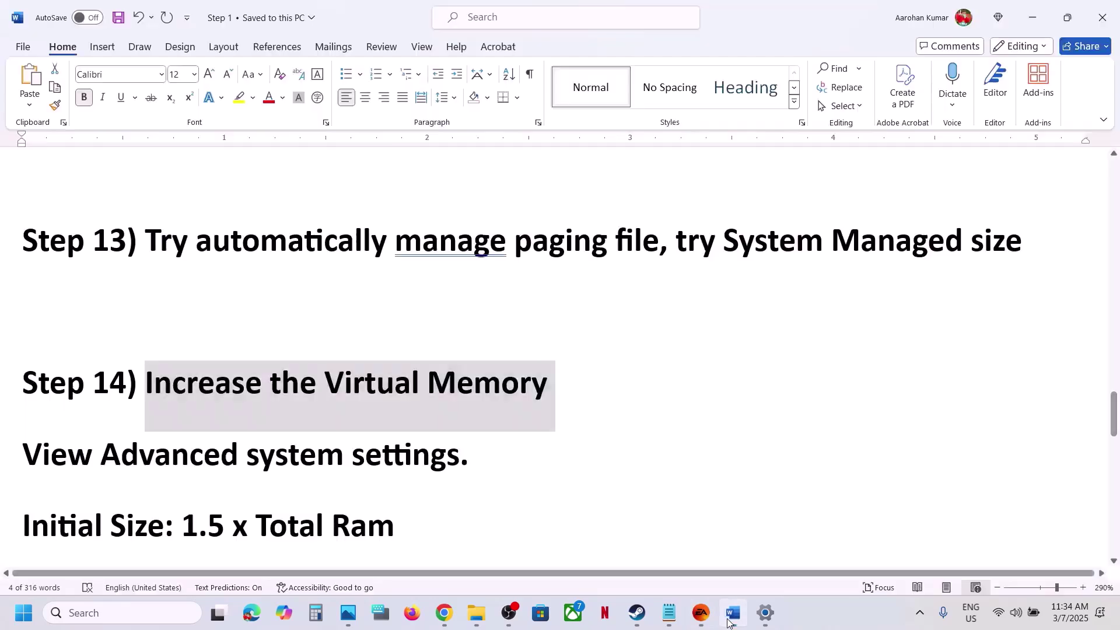
{"action": "scroll", "coordinate": [378, 412], "scroll_direction": "down", "scroll_amount": 4}
{"action": "scroll", "coordinate": [378, 412], "scroll_direction": "down", "scroll_amount": 2}
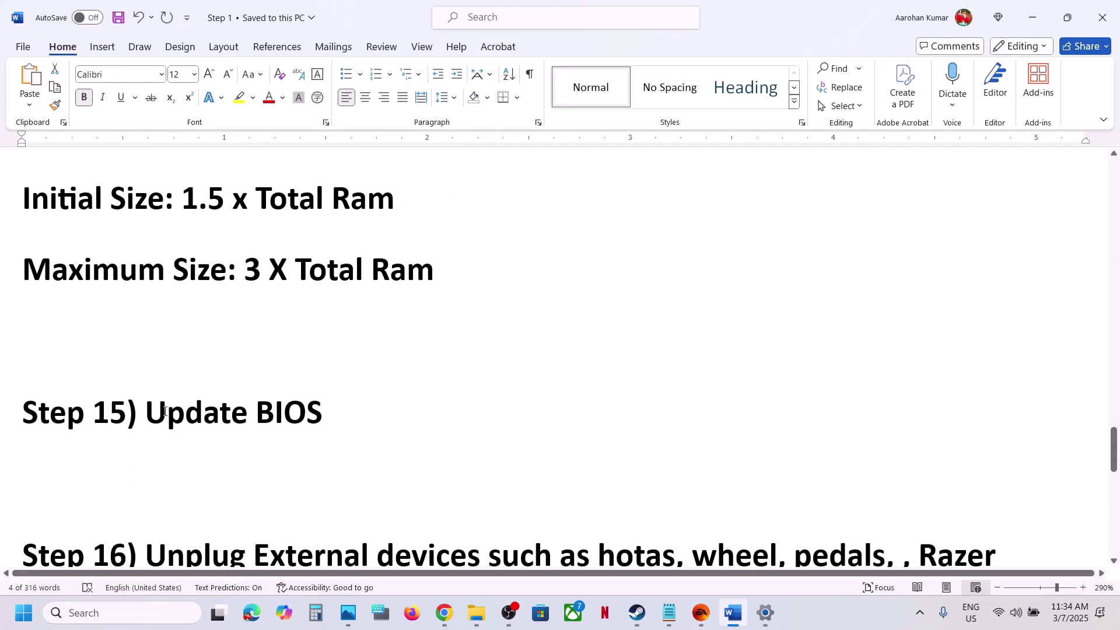
{"action": "left_click_drag", "start_coordinate": [146, 413], "coordinate": [391, 413]}
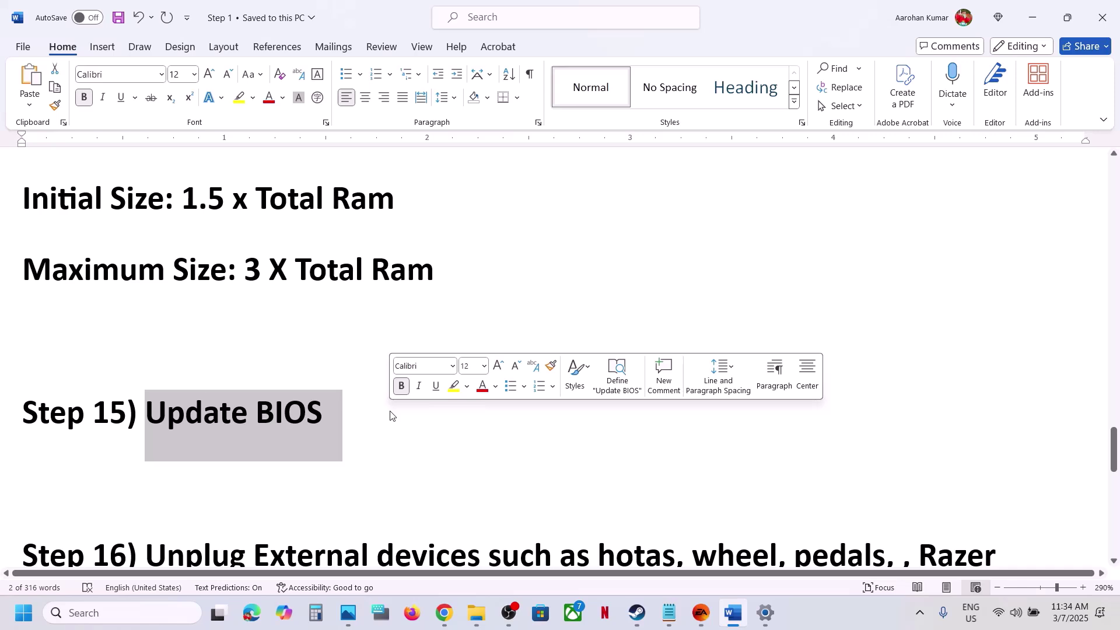
Check the battery charge in the quick settings, close them, and go to Step 16 in the notes.
{"action": "left_click", "coordinate": [1016, 612]}
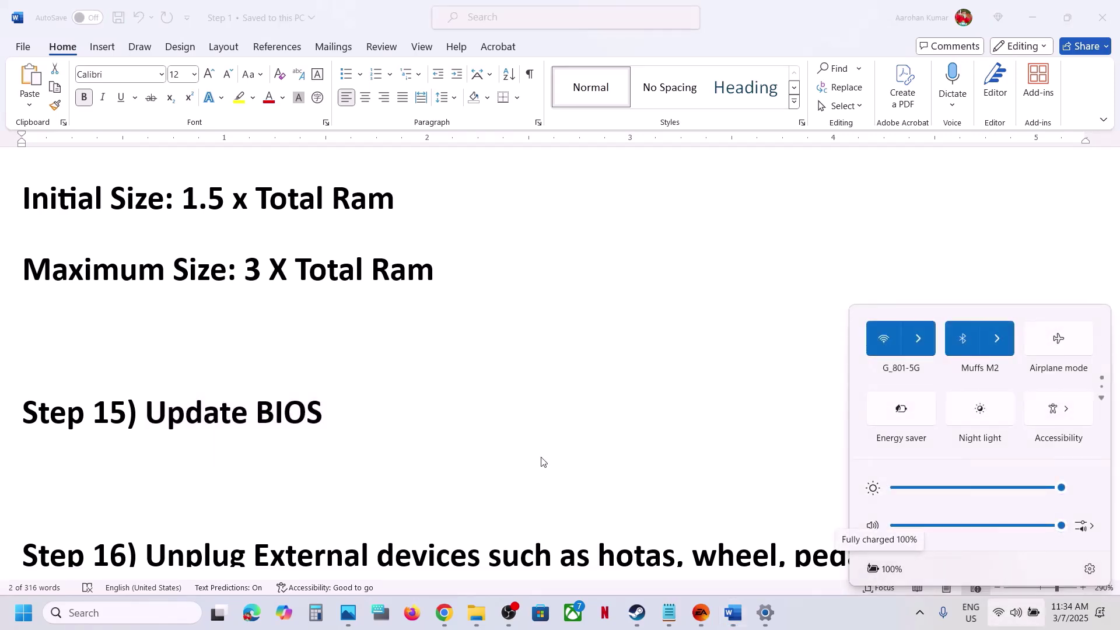
{"action": "left_click", "coordinate": [365, 428]}
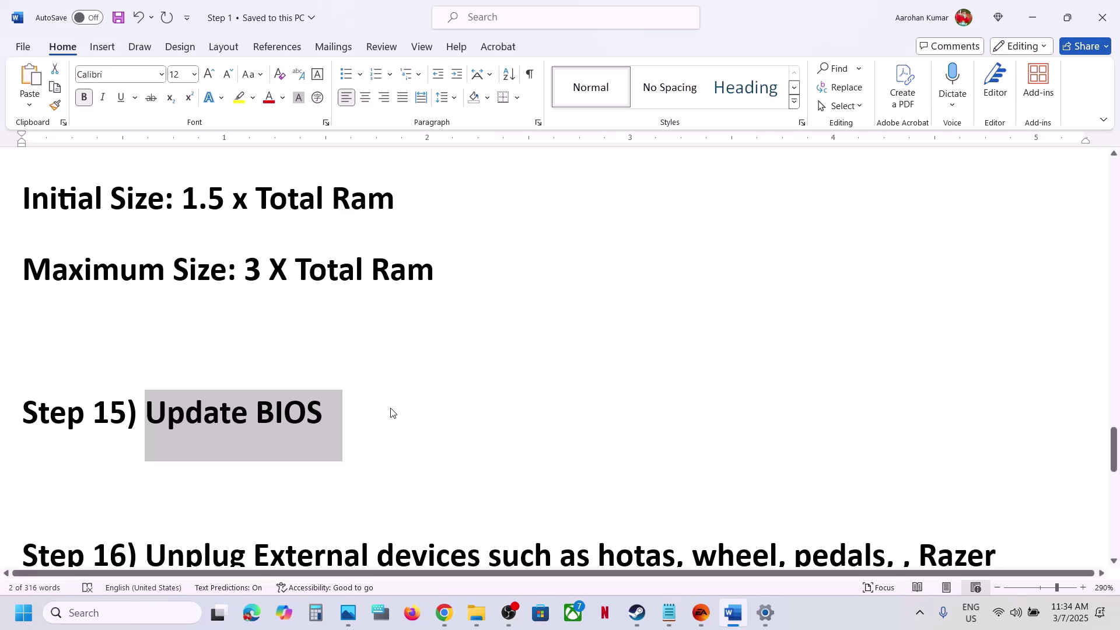
{"action": "scroll", "coordinate": [391, 413], "scroll_direction": "down", "scroll_amount": 5}
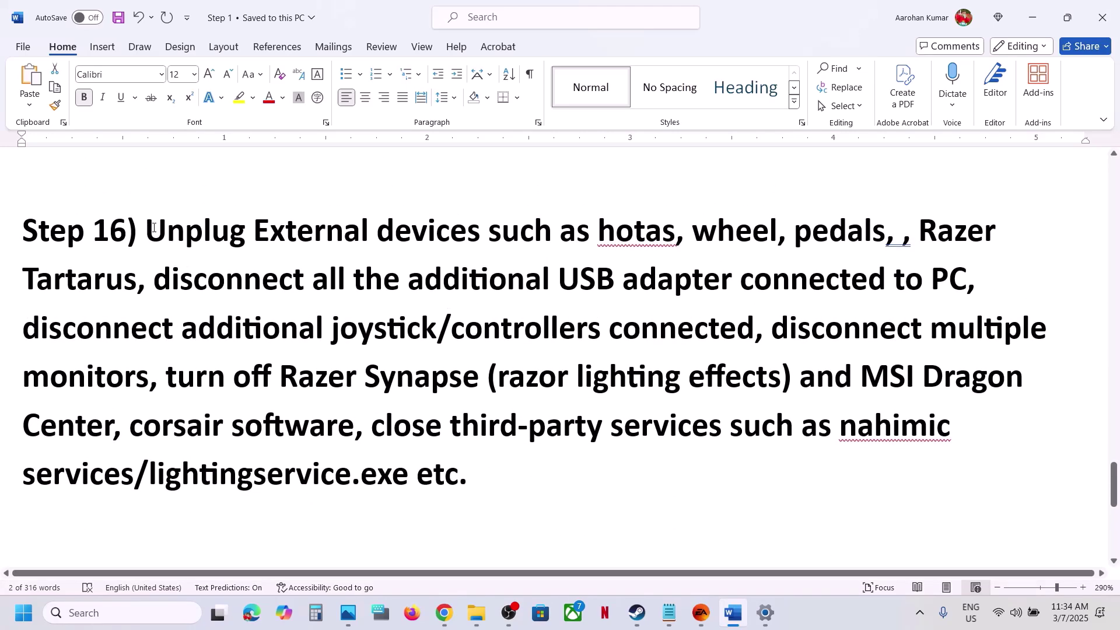
Highlight the Step 16 advice on external devices, USB adapters, controllers, multiple monitors and third-party lighting software and services, passage by passage.
{"action": "left_click_drag", "start_coordinate": [153, 228], "coordinate": [852, 295]}
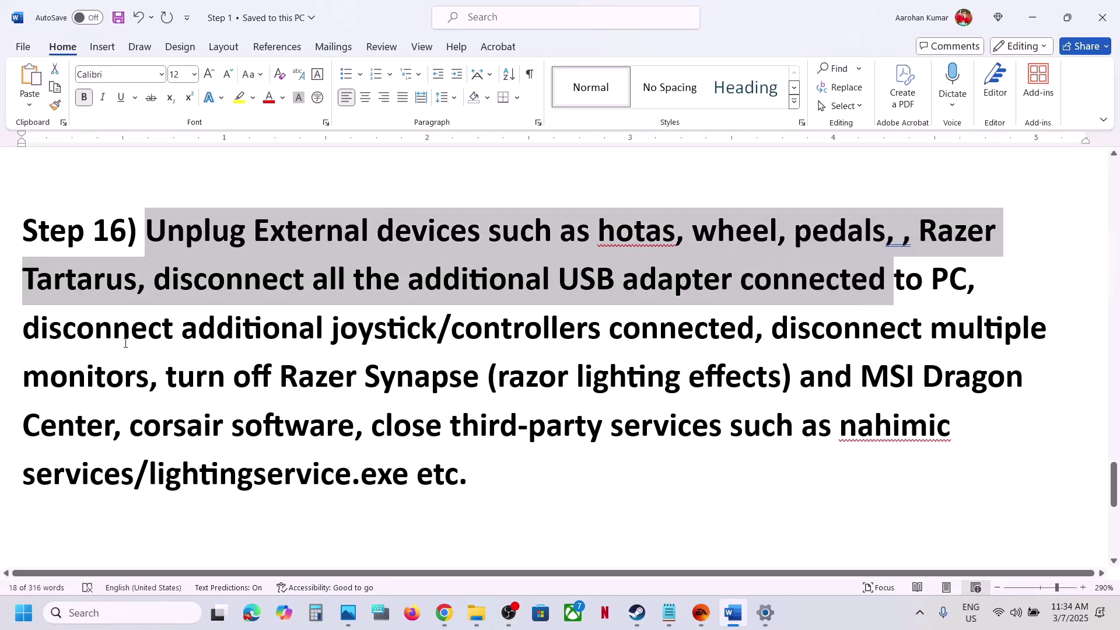
{"action": "left_click_drag", "start_coordinate": [123, 335], "coordinate": [681, 338]}
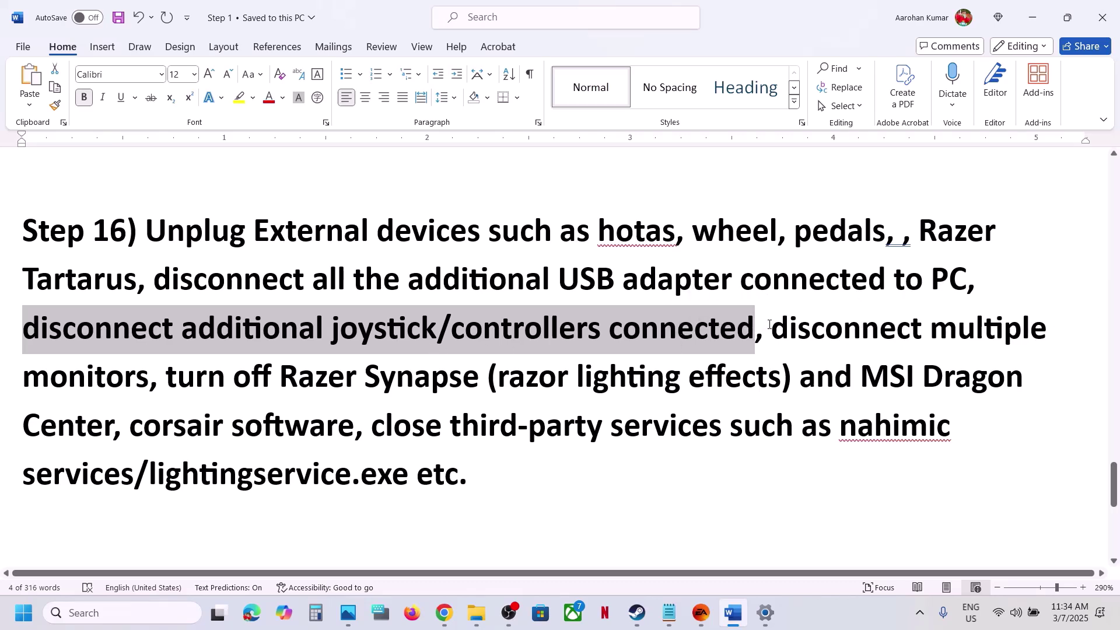
{"action": "left_click_drag", "start_coordinate": [770, 325], "coordinate": [480, 470]}
{"action": "left_click", "coordinate": [150, 378]}
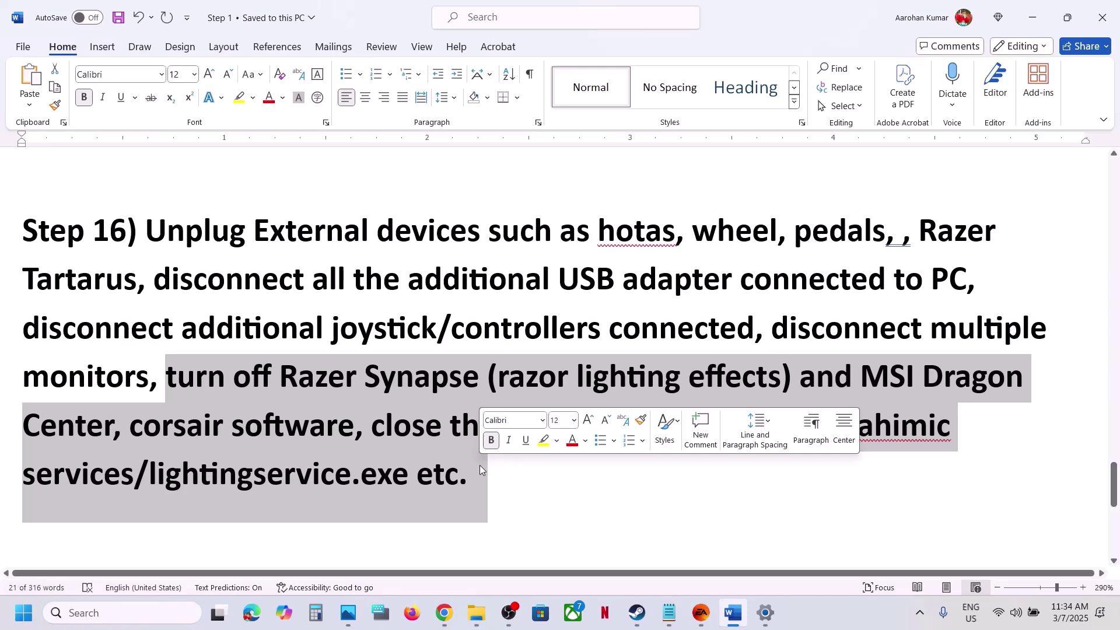
Go to Step 17 in the notes and highlight the advice to lower the resolution and graphics settings.
{"action": "scroll", "coordinate": [480, 470], "scroll_direction": "down", "scroll_amount": 3}
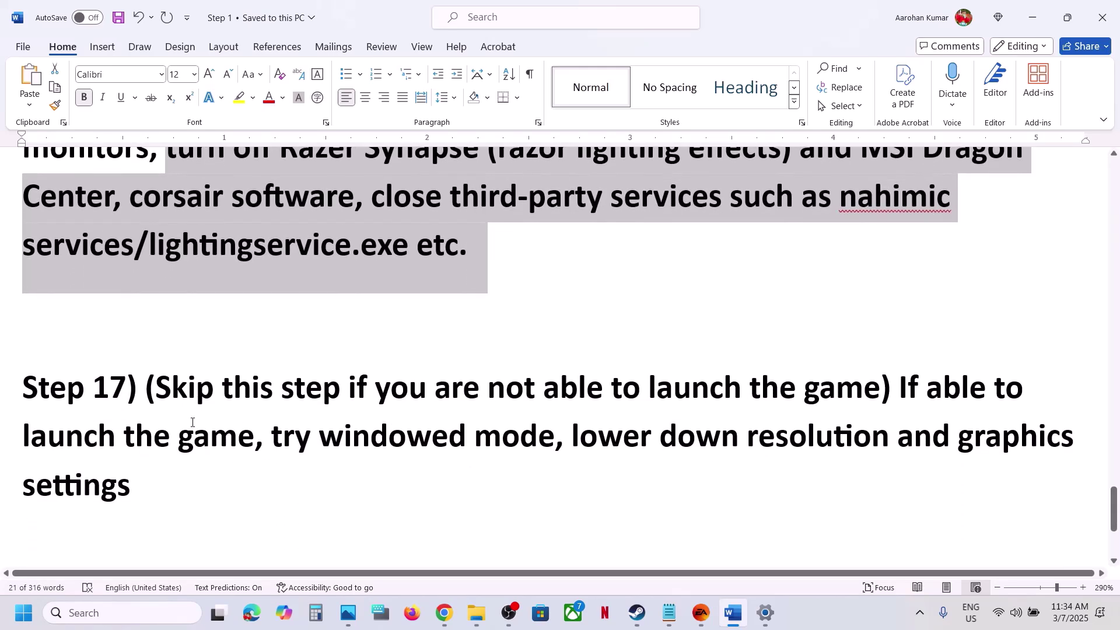
{"action": "left_click_drag", "start_coordinate": [156, 395], "coordinate": [752, 474]}
{"action": "left_click", "coordinate": [521, 441]}
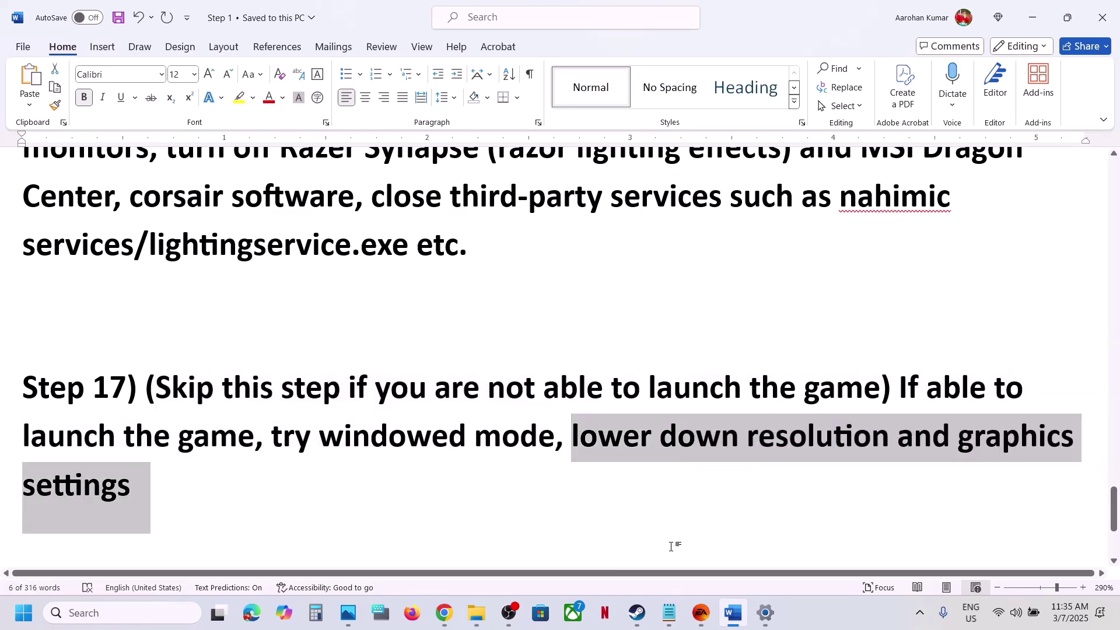
Switch to Steam, launch Split Fiction and open its graphics options.
{"action": "left_click", "coordinate": [636, 612]}
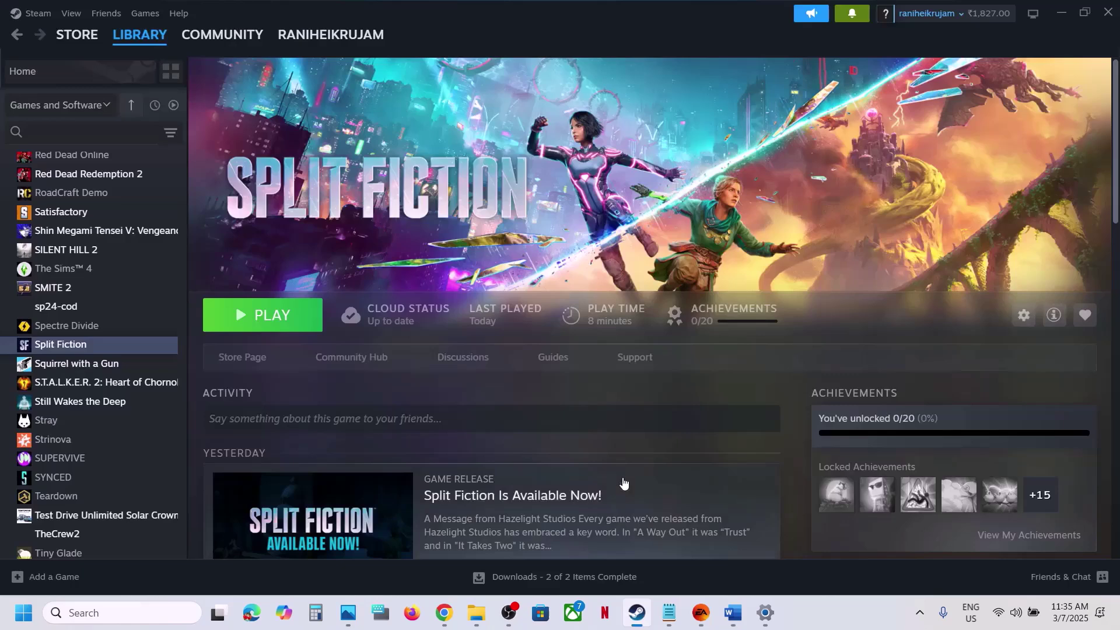
{"action": "left_click", "coordinate": [265, 316]}
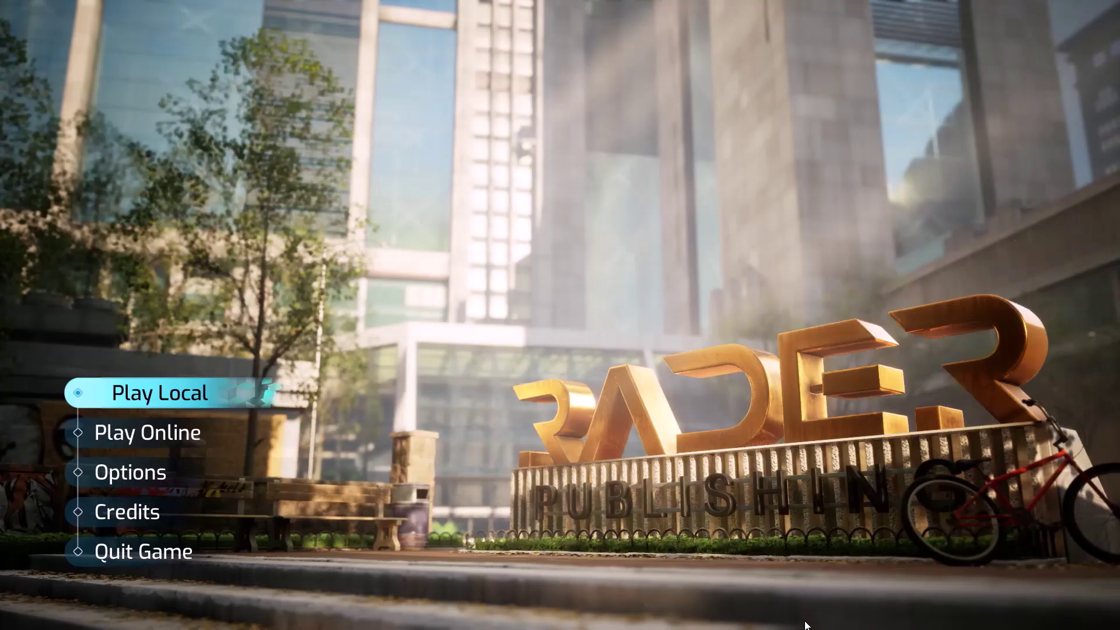
{"action": "left_click", "coordinate": [166, 484]}
{"action": "left_click", "coordinate": [732, 137]}
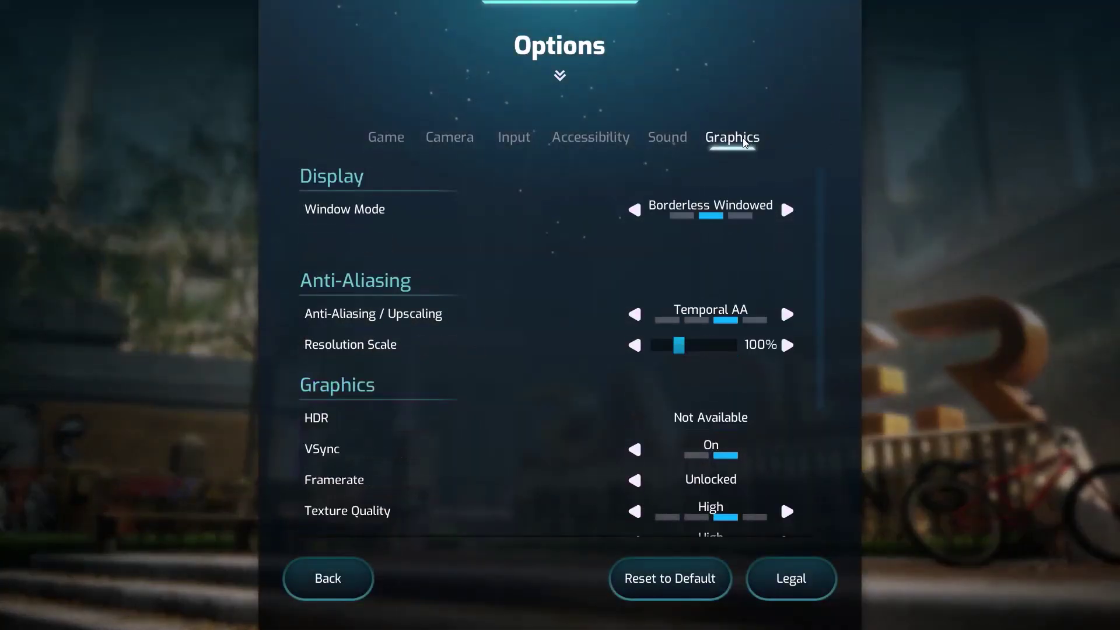
Set the game's window mode to Windowed, apply it and keep the new display settings.
{"action": "left_click", "coordinate": [788, 209]}
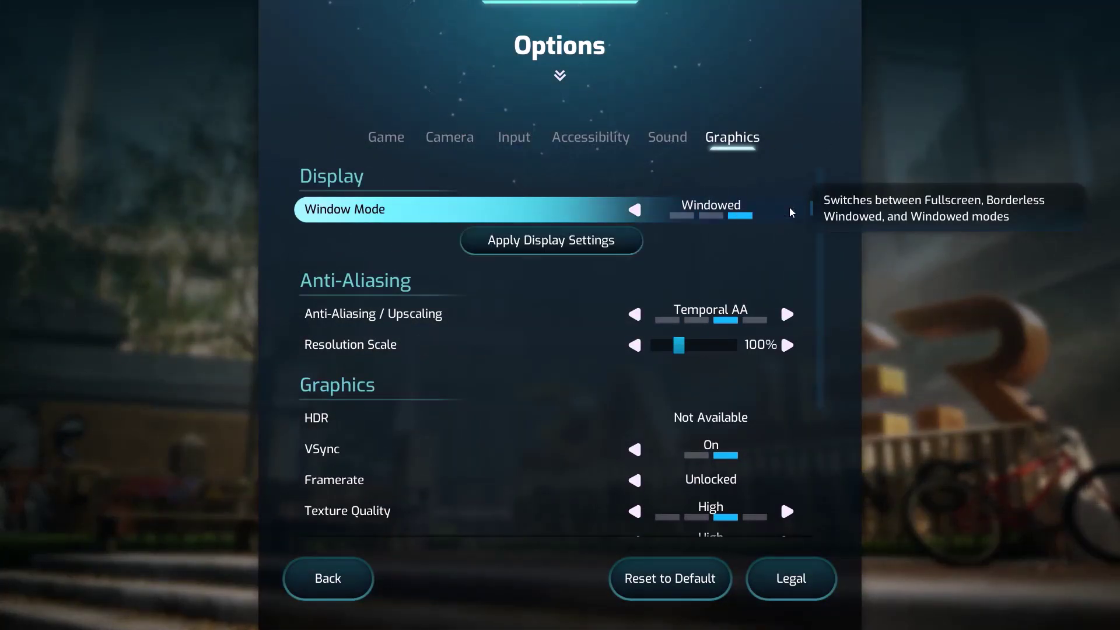
{"action": "left_click", "coordinate": [579, 256]}
{"action": "left_click", "coordinate": [491, 311]}
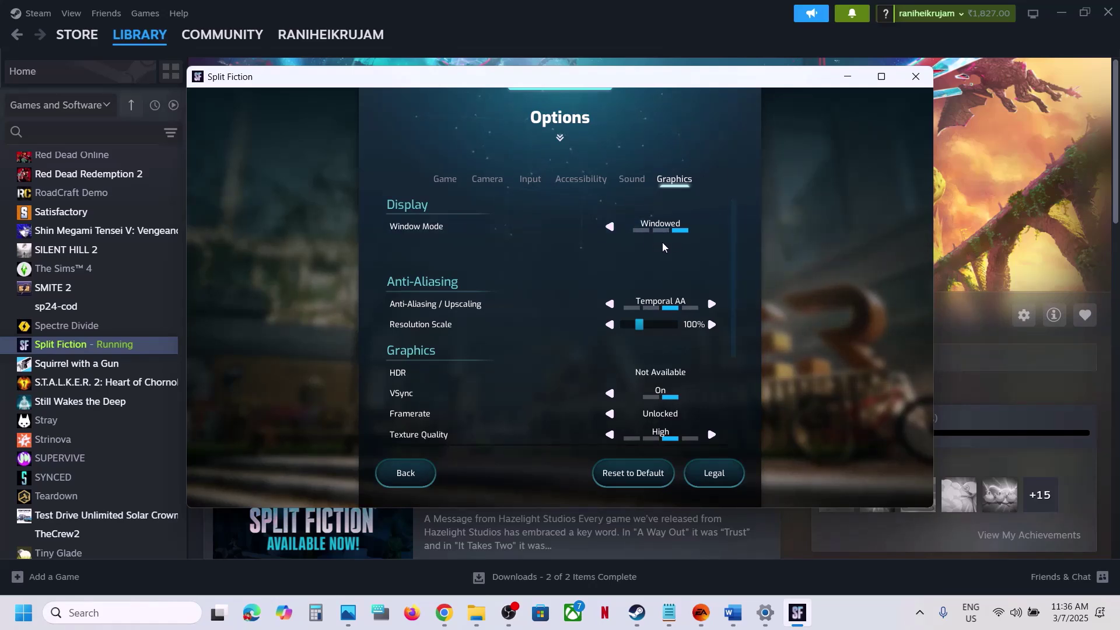
Change the window mode to Fullscreen, apply it and keep the new display settings.
{"action": "left_click", "coordinate": [612, 232]}
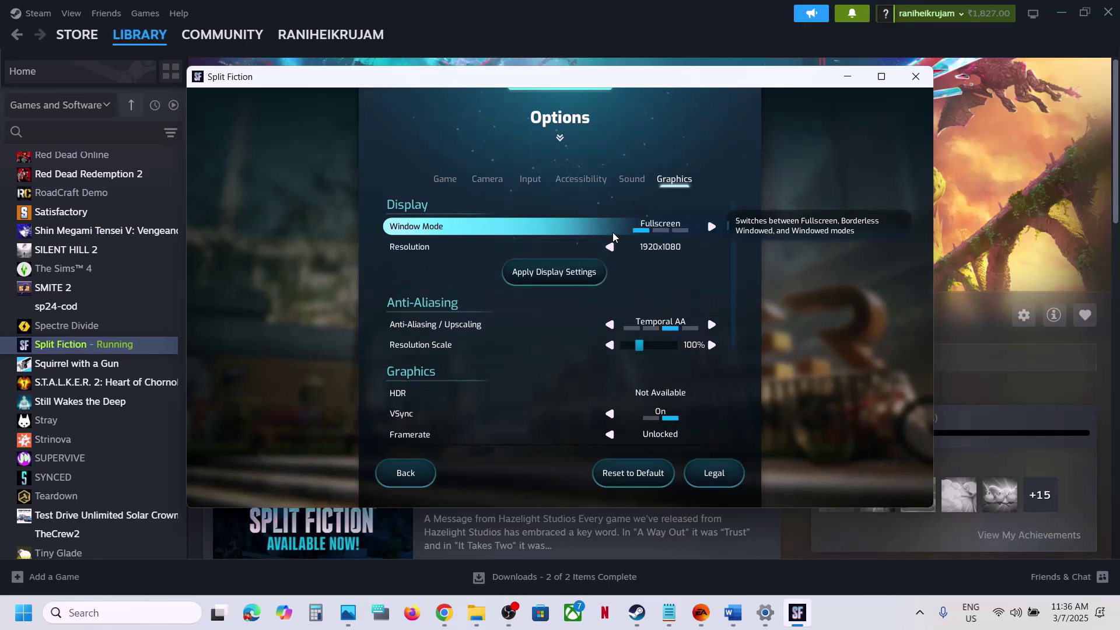
{"action": "left_click", "coordinate": [610, 233]}
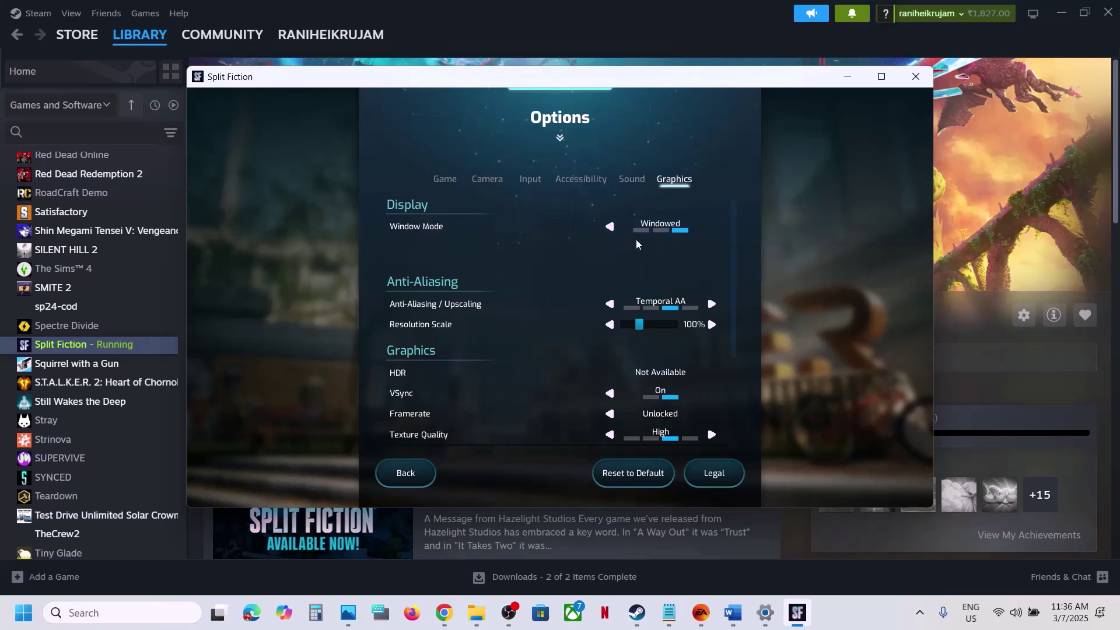
{"action": "left_click", "coordinate": [607, 231]}
{"action": "left_click", "coordinate": [607, 231]}
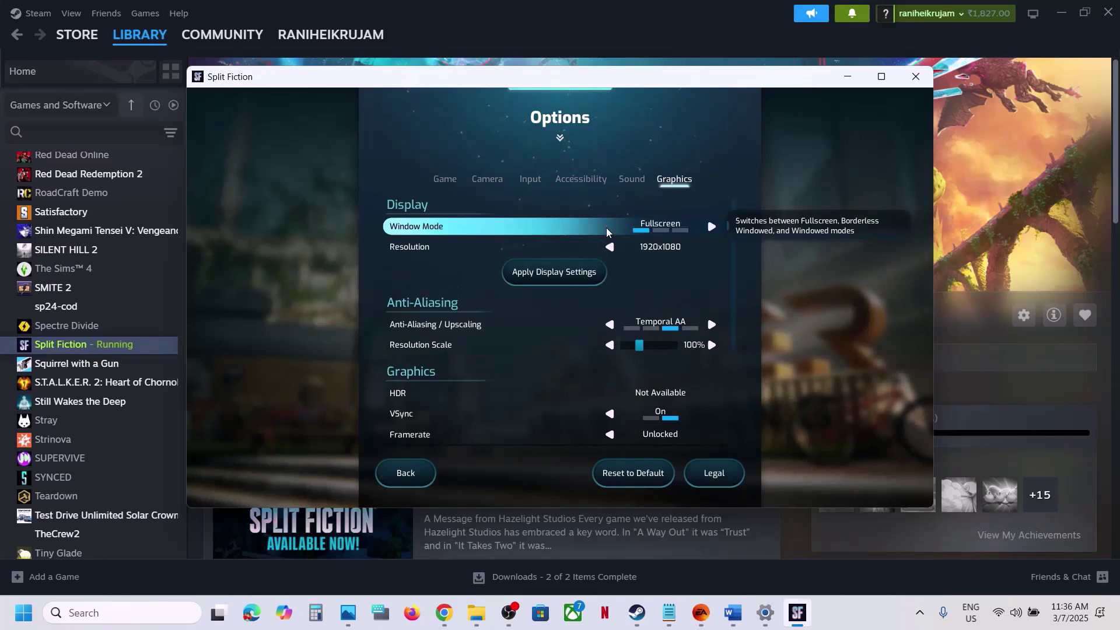
{"action": "left_click", "coordinate": [577, 272]}
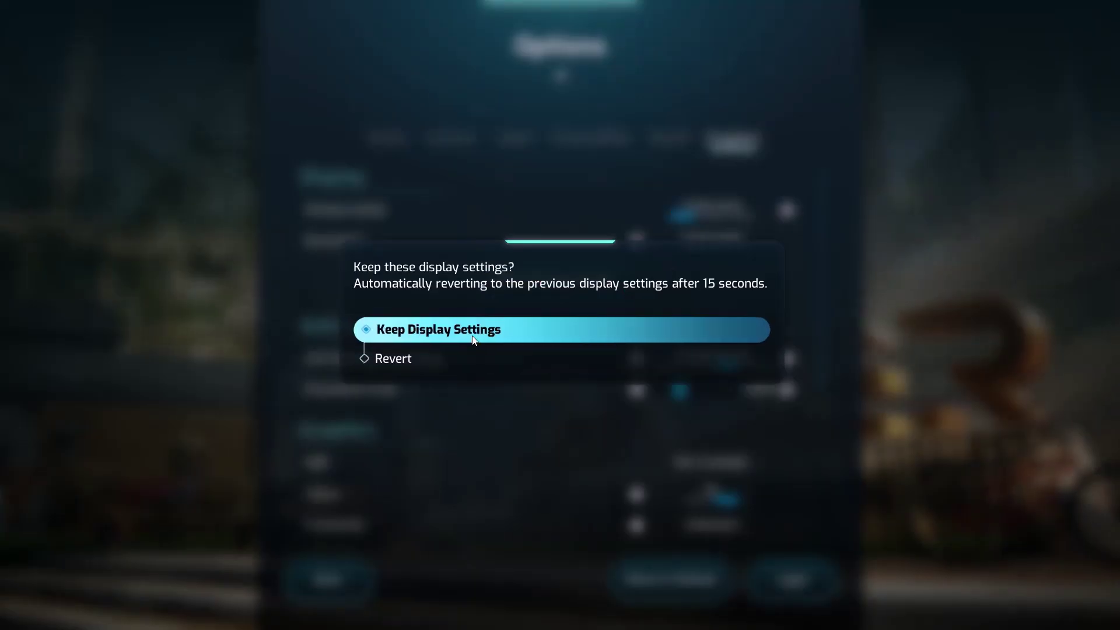
{"action": "left_click", "coordinate": [654, 330]}
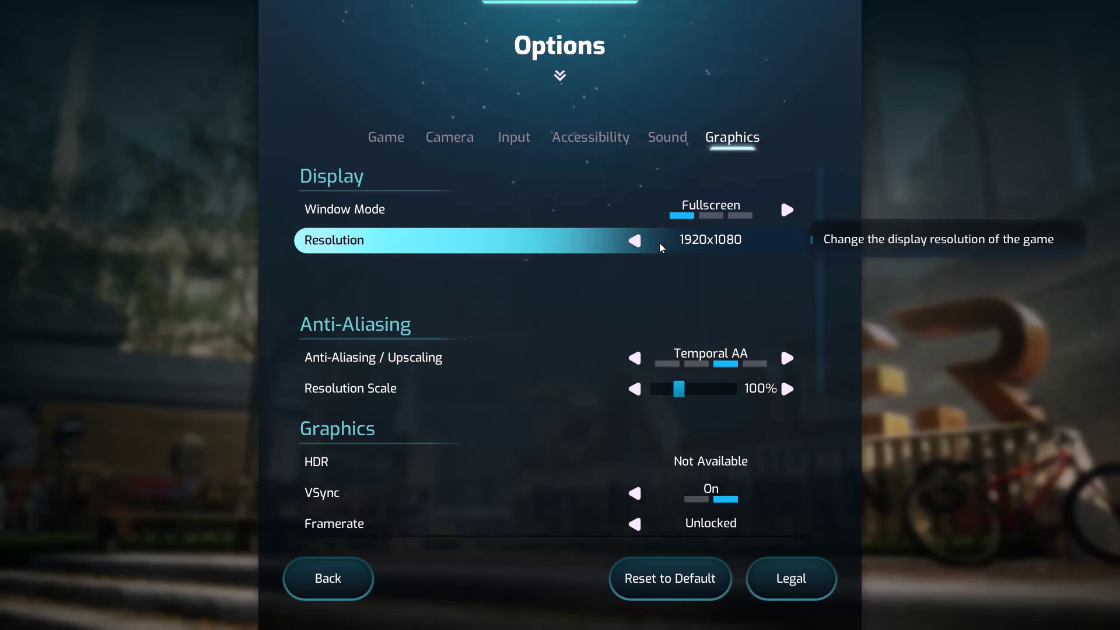
Lower the fullscreen resolution to 1600x900, and switch the window mode to Windowed, applying and keeping the display settings.
{"action": "left_click", "coordinate": [635, 244]}
{"action": "left_click", "coordinate": [635, 244]}
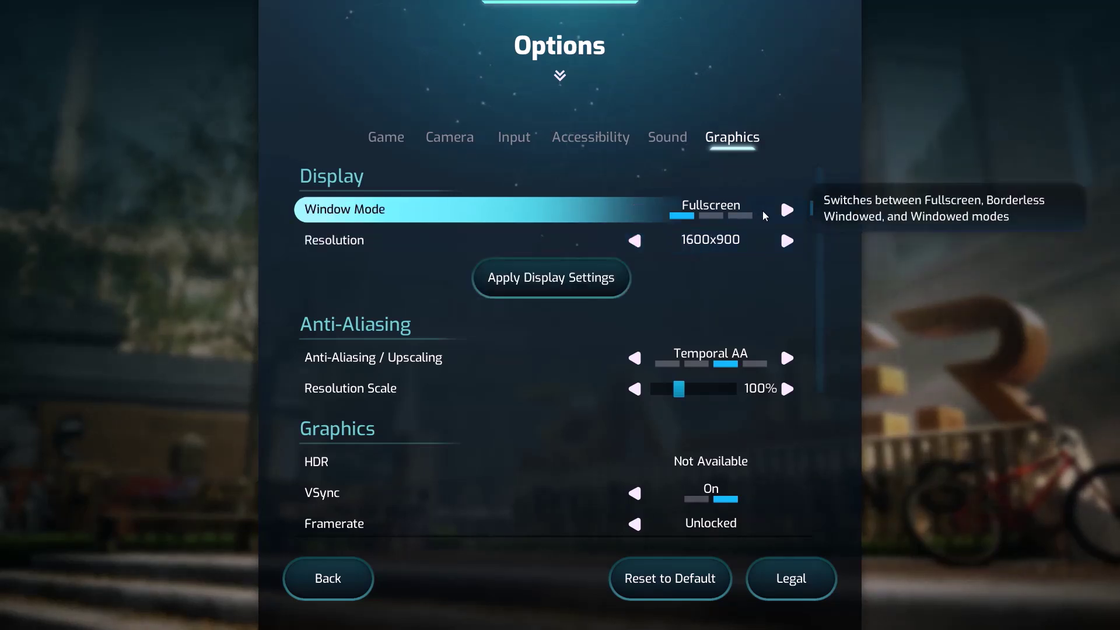
{"action": "left_click", "coordinate": [787, 210]}
{"action": "left_click", "coordinate": [787, 210]}
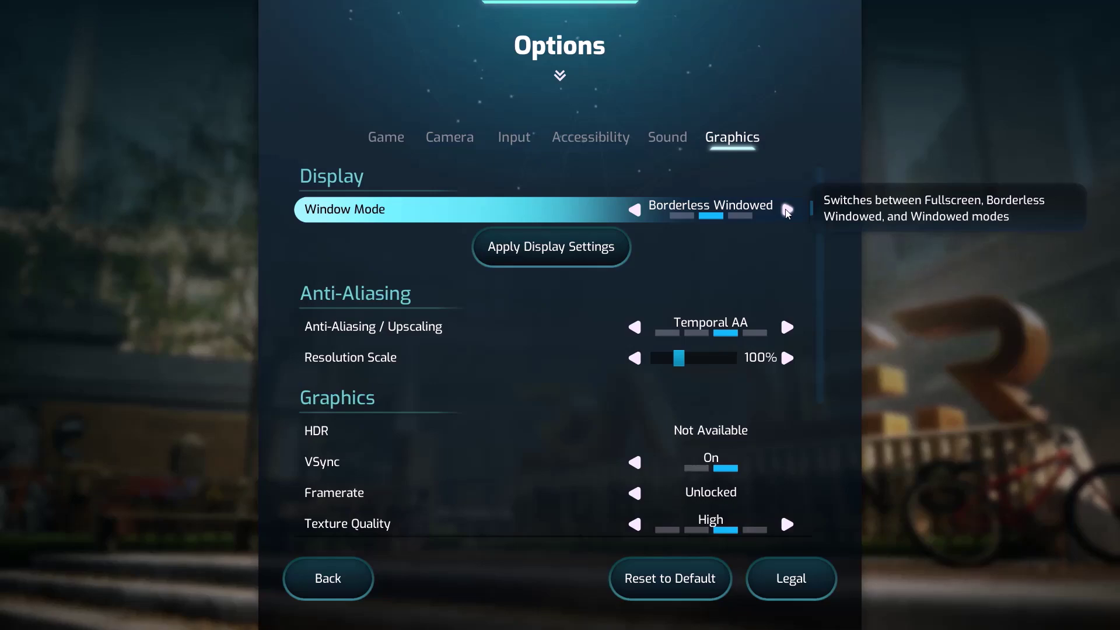
{"action": "left_click", "coordinate": [564, 248]}
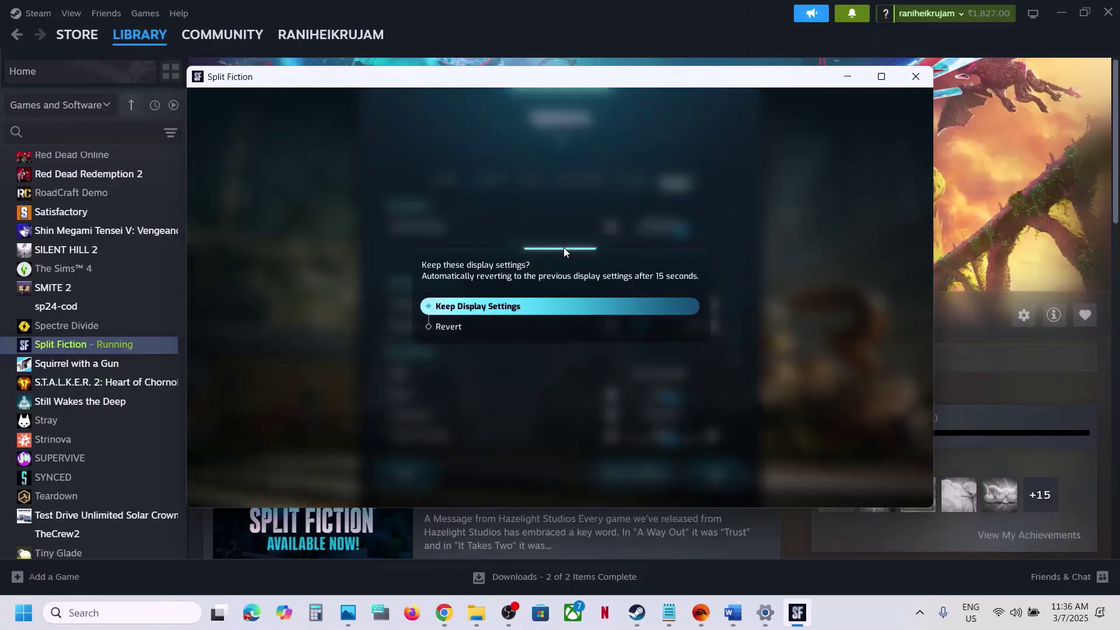
{"action": "left_click", "coordinate": [509, 307]}
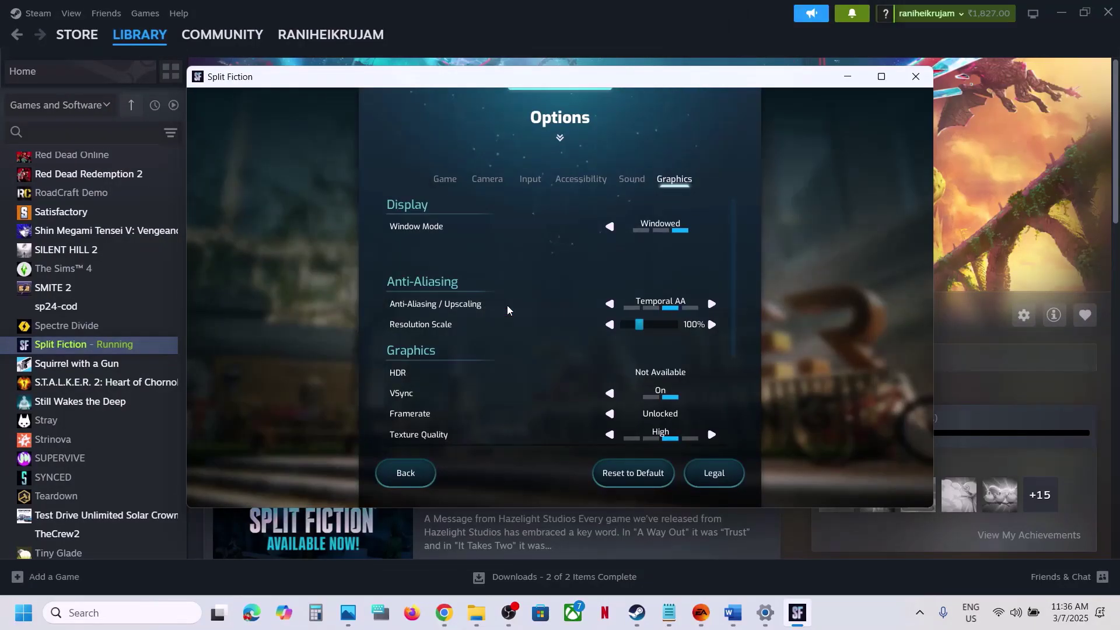
Try the anti-aliasing/upscaling options, including FXAA, Temporal AA and AMD FSR 3.1, and set the option to None.
{"action": "left_click", "coordinate": [615, 310]}
{"action": "left_click", "coordinate": [615, 310]}
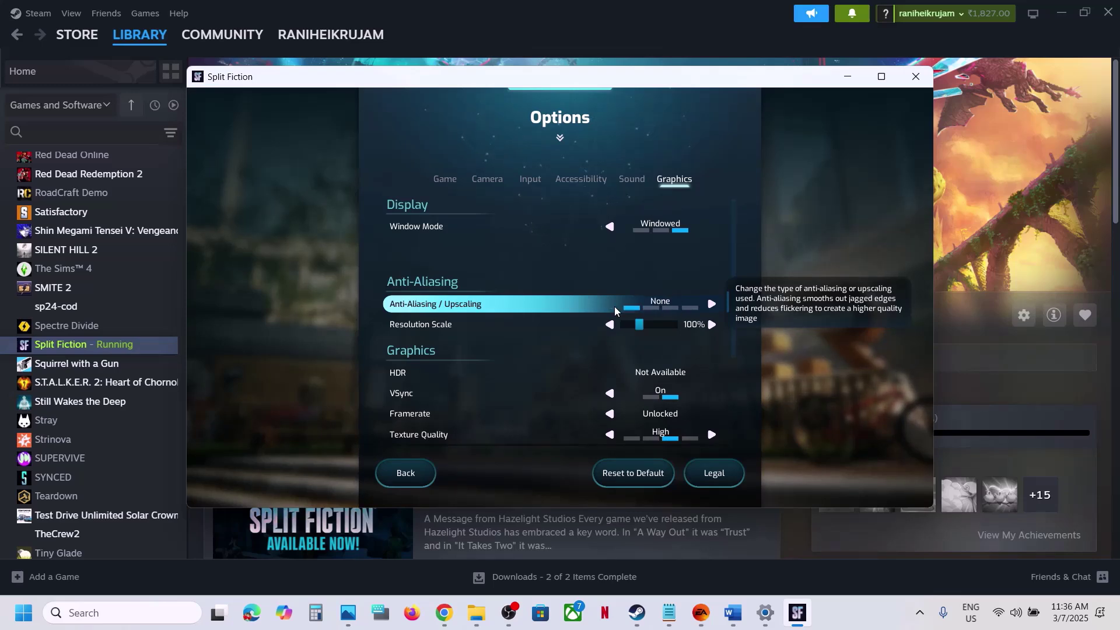
{"action": "left_click", "coordinate": [711, 304]}
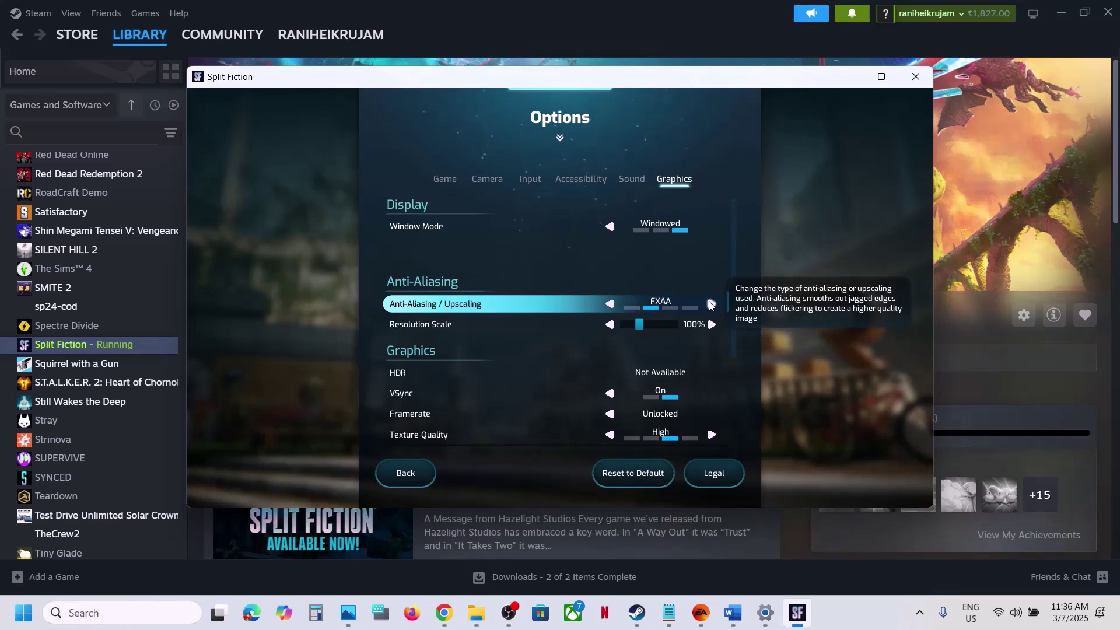
{"action": "left_click", "coordinate": [711, 304]}
{"action": "left_click", "coordinate": [712, 304]}
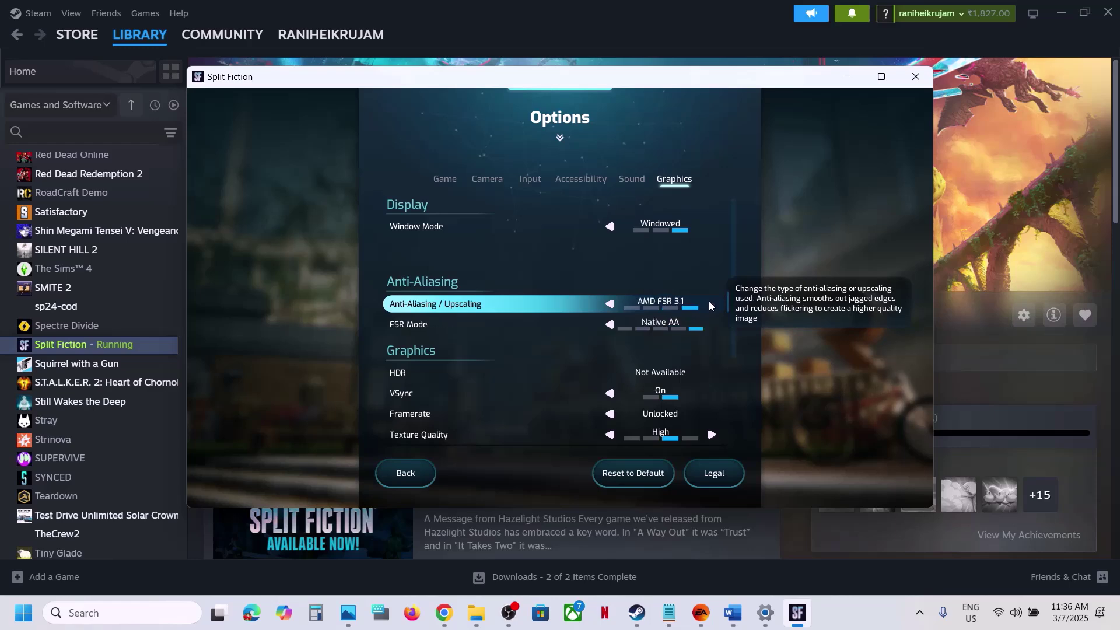
{"action": "left_click", "coordinate": [609, 304]}
{"action": "left_click", "coordinate": [610, 304]}
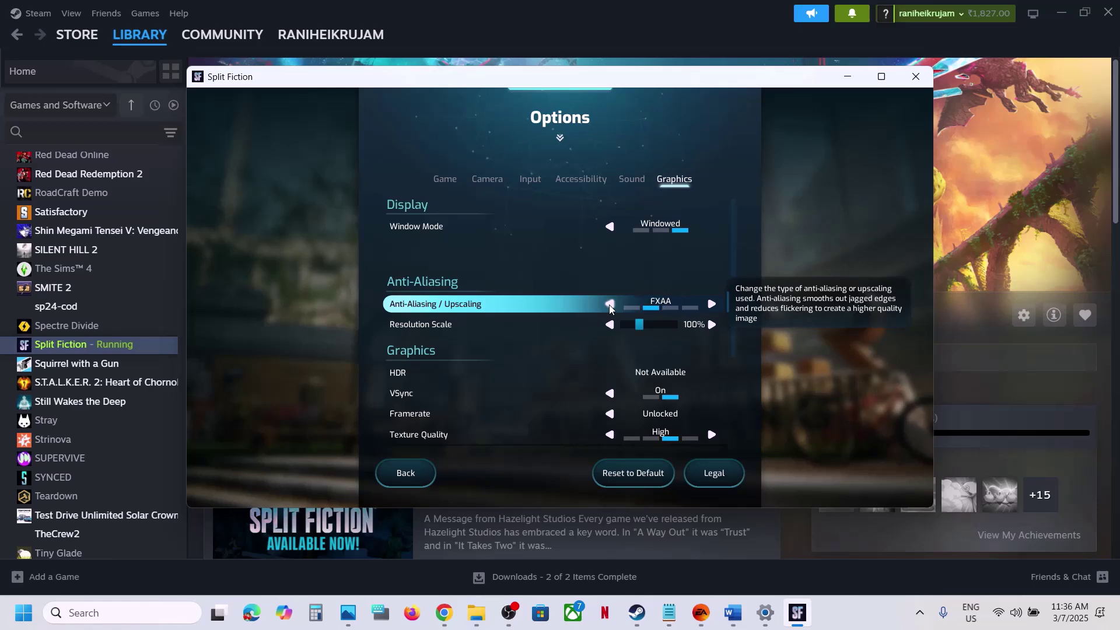
{"action": "left_click", "coordinate": [712, 305]}
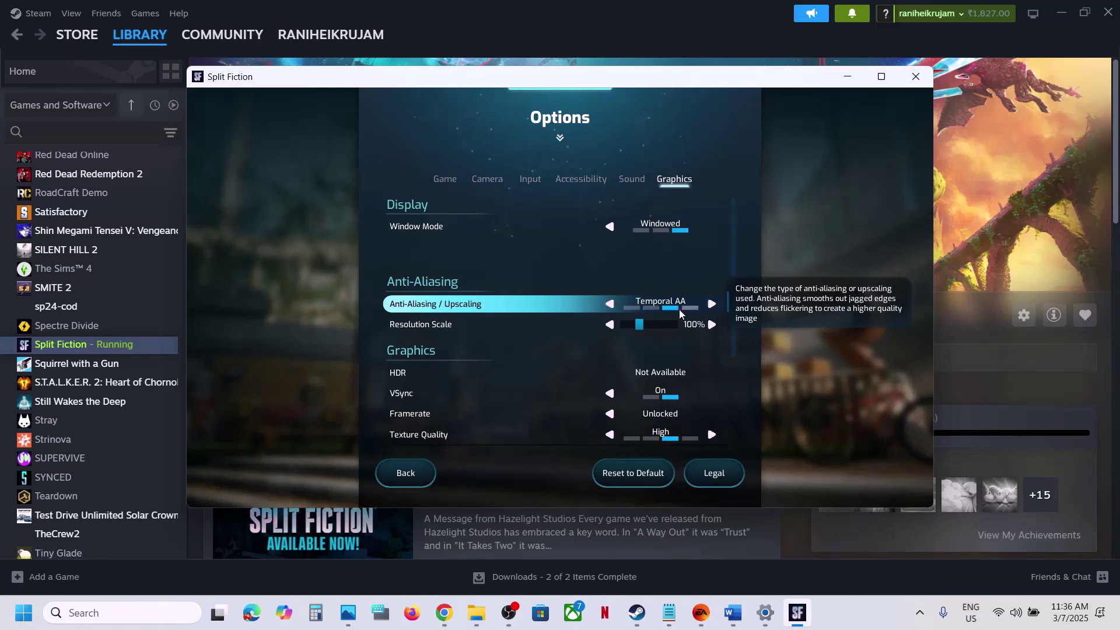
{"action": "left_click", "coordinate": [610, 304]}
{"action": "left_click", "coordinate": [609, 304]}
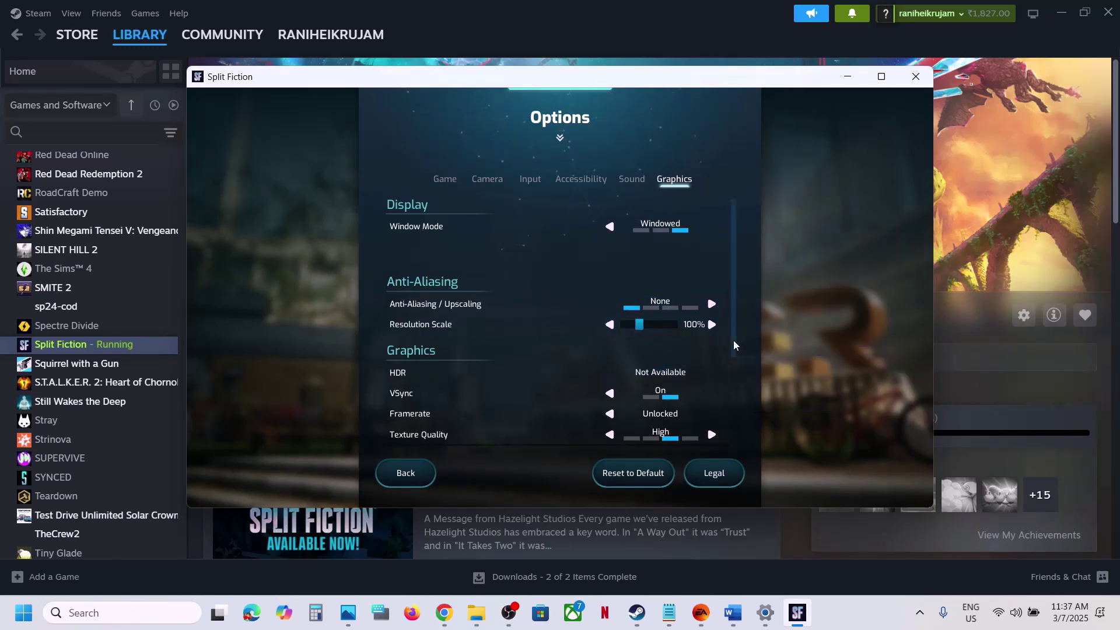
Set Texture, Shadow, Effects, Shader and Post-Processing Quality and the Detail Level to Medium in the graphics options.
{"action": "scroll", "coordinate": [696, 350], "scroll_direction": "down", "scroll_amount": 2}
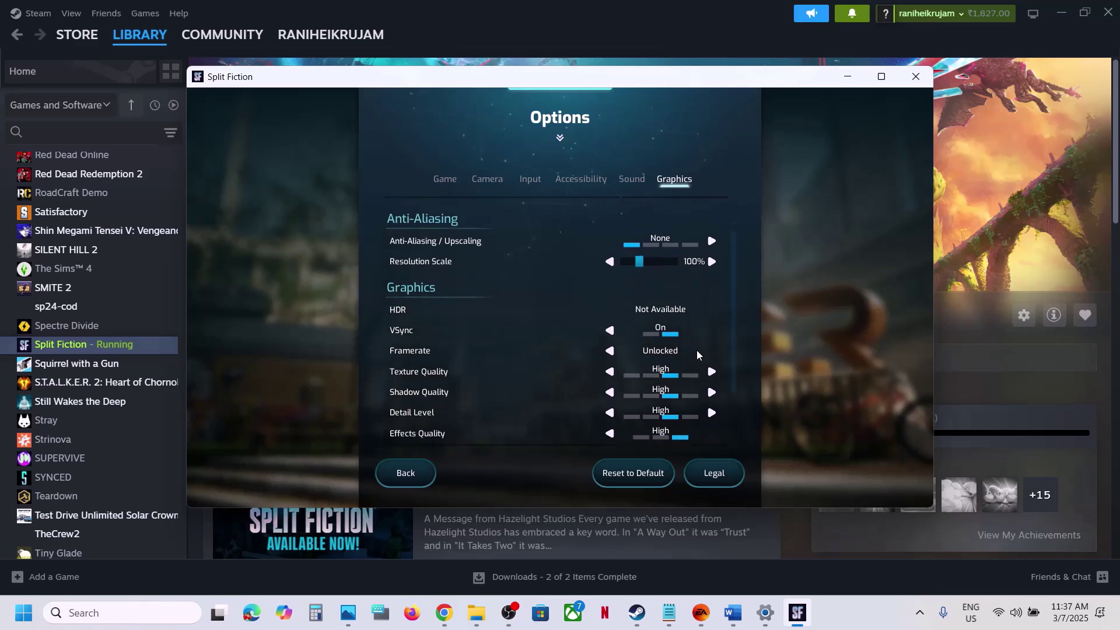
{"action": "scroll", "coordinate": [697, 350], "scroll_direction": "down", "scroll_amount": 3}
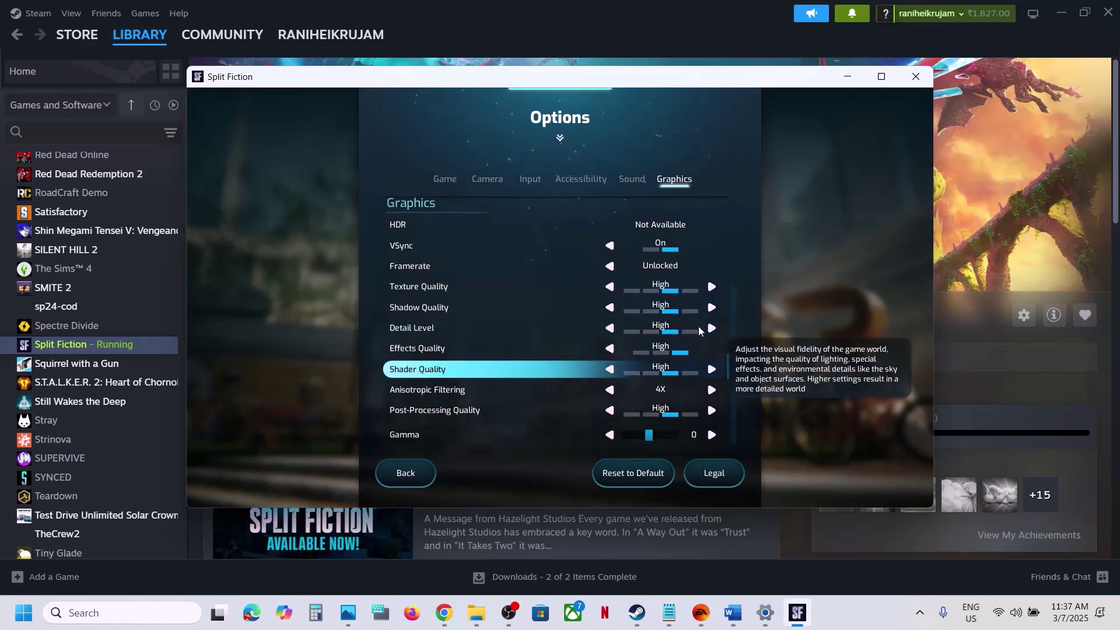
{"action": "left_click", "coordinate": [711, 286]}
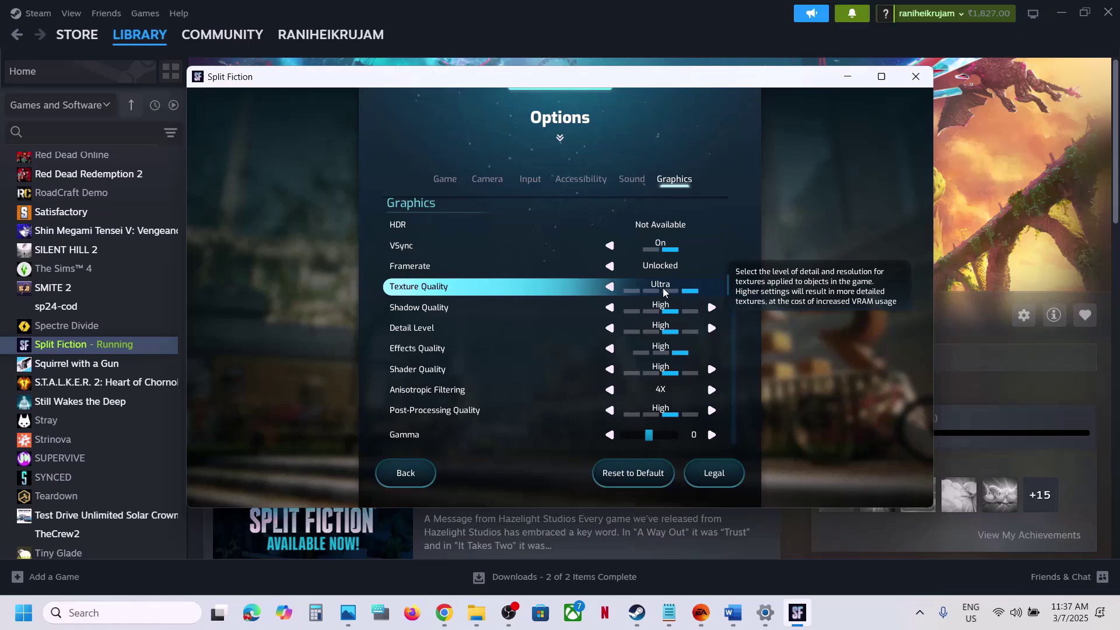
{"action": "left_click", "coordinate": [611, 286]}
{"action": "left_click", "coordinate": [611, 286]}
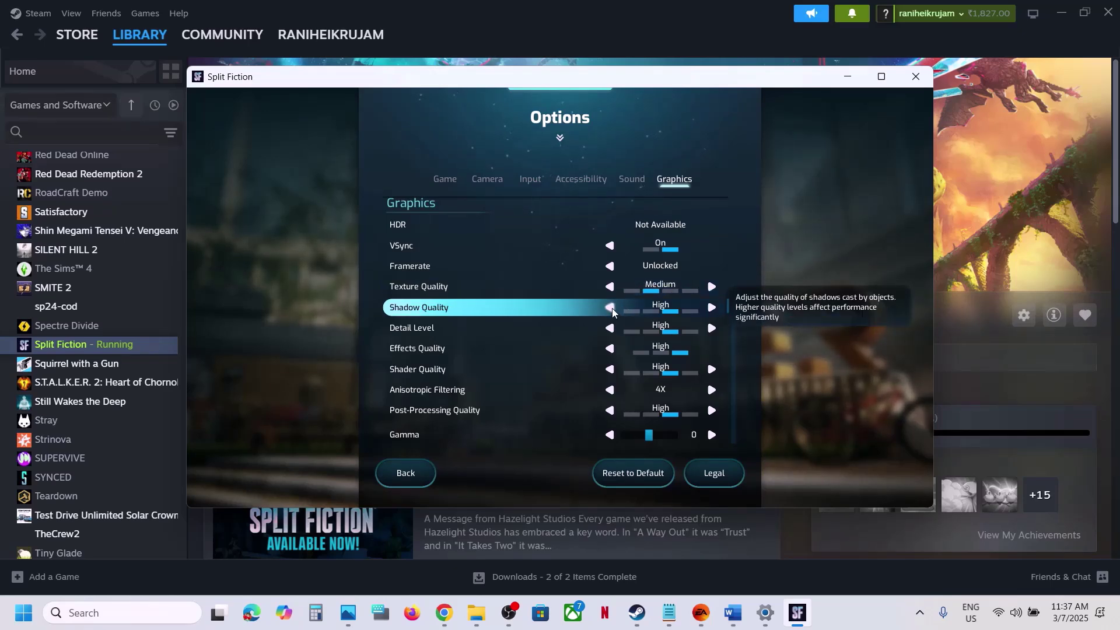
{"action": "left_click", "coordinate": [610, 307]}
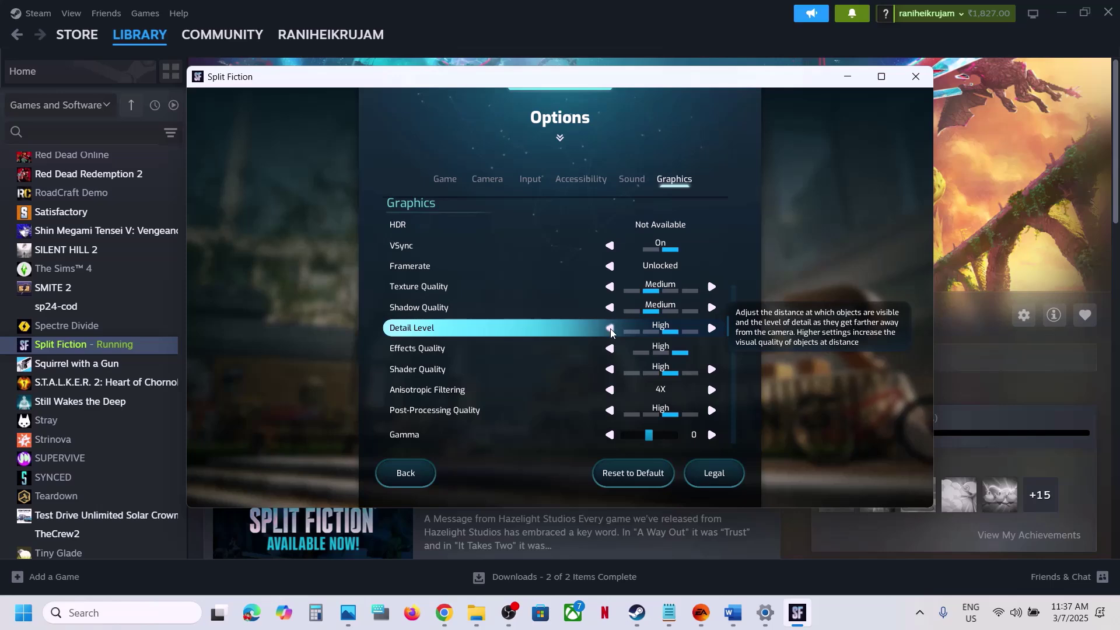
{"action": "left_click", "coordinate": [611, 330]}
{"action": "left_click", "coordinate": [610, 349]}
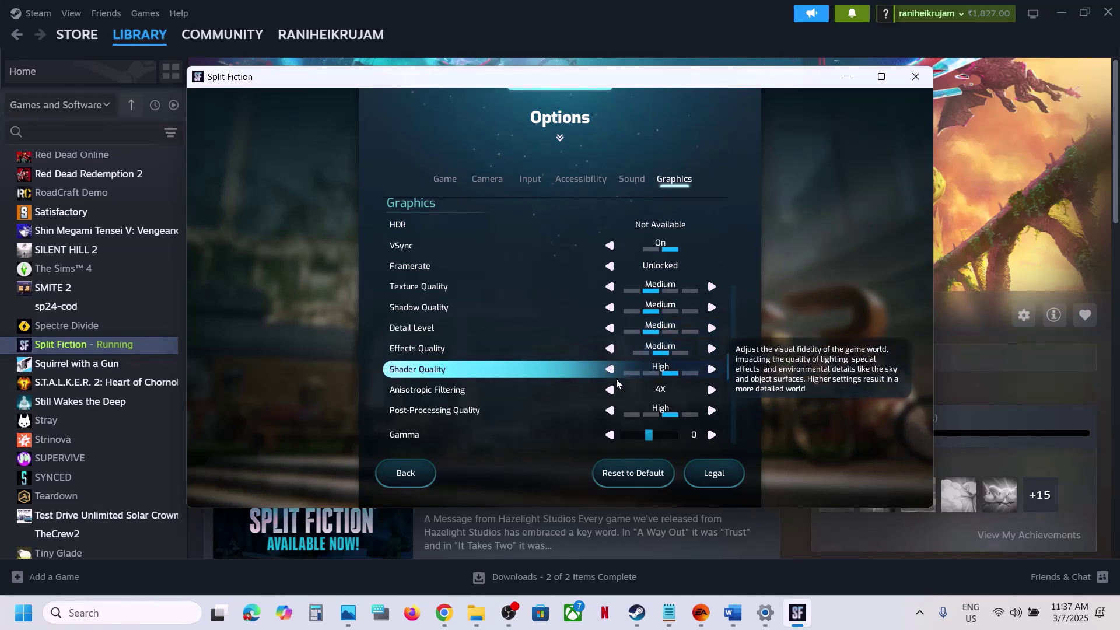
{"action": "left_click", "coordinate": [610, 372]}
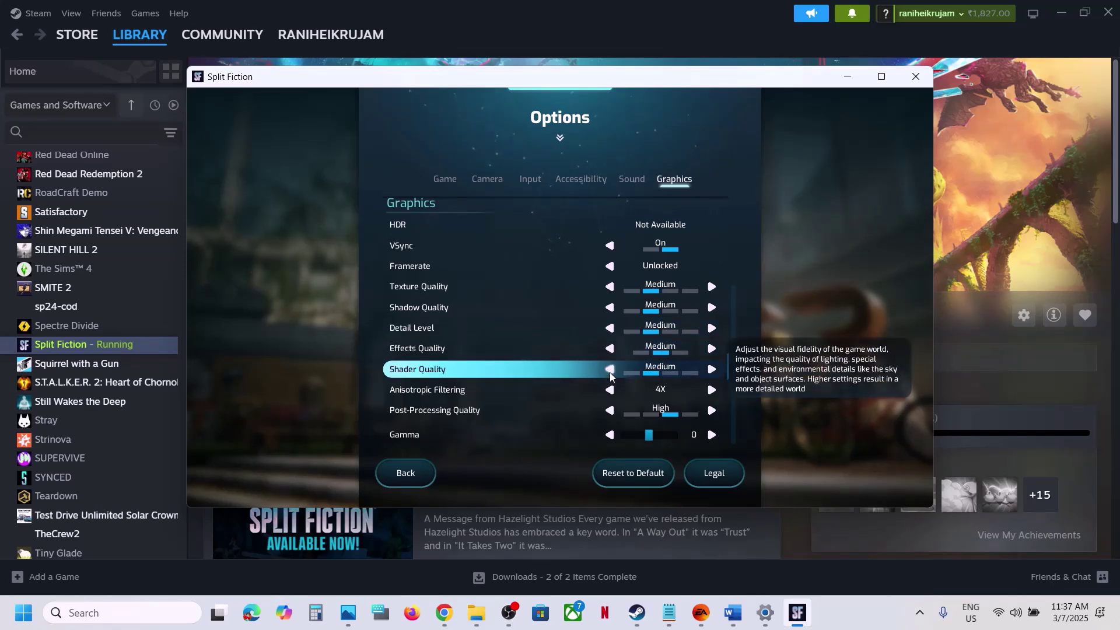
{"action": "left_click", "coordinate": [610, 411]}
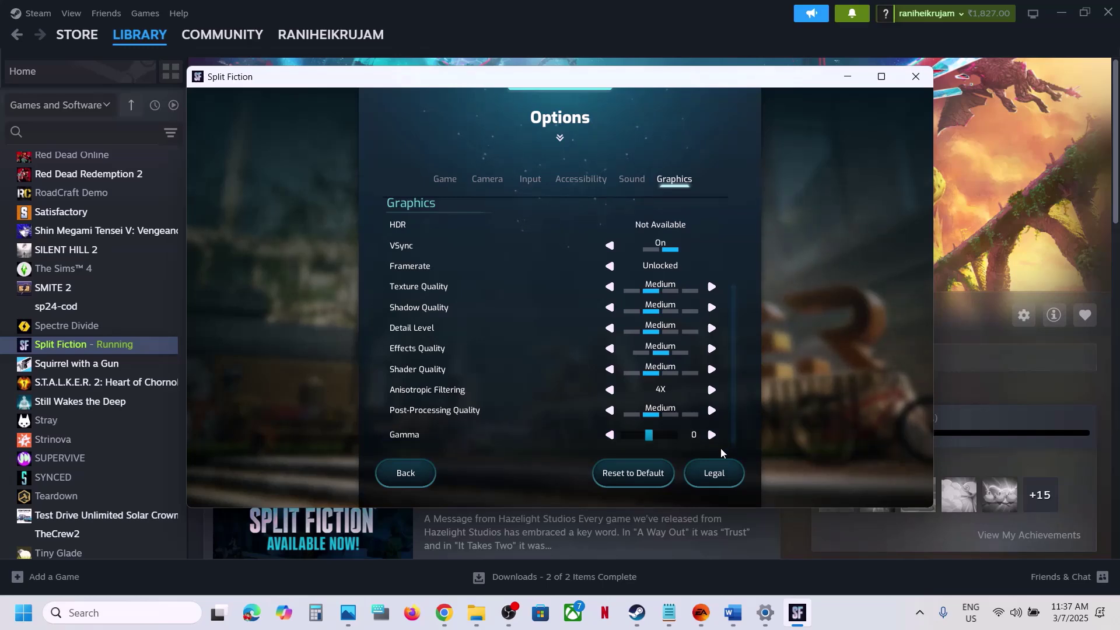
Leave the options, close Split Fiction and return to the Word notes at Step 18.
{"action": "key", "text": "Escape"}
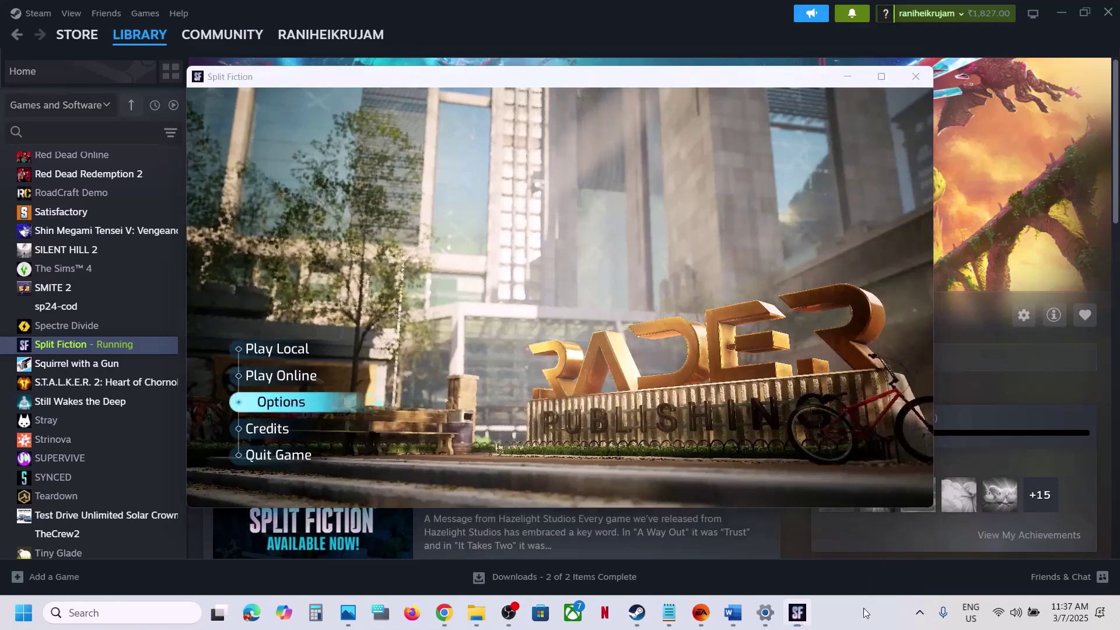
{"action": "key", "text": "alt+F4"}
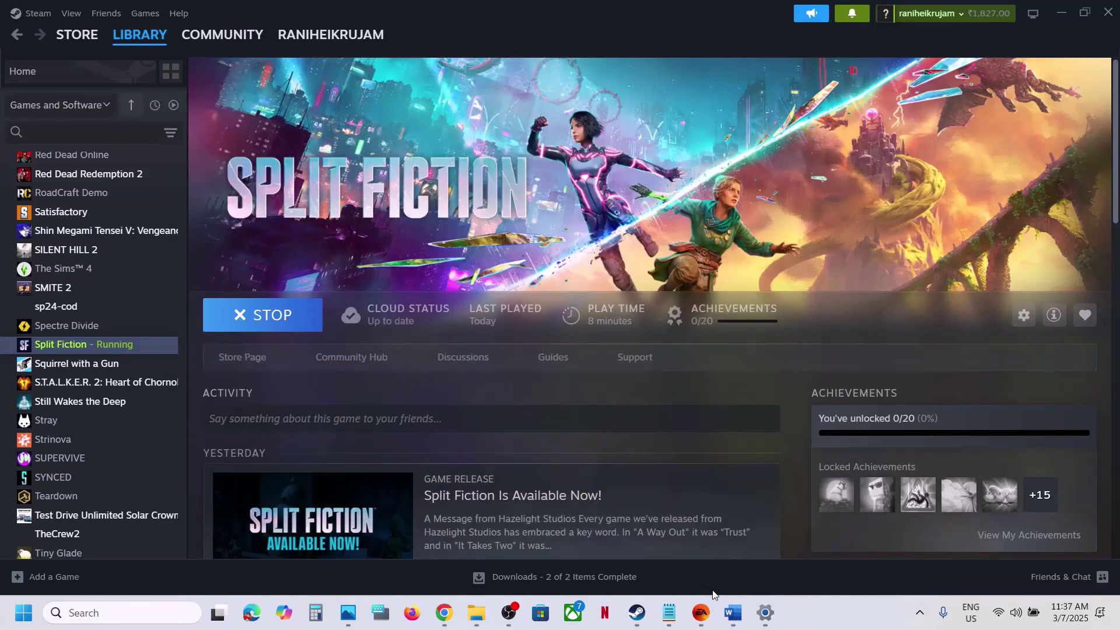
{"action": "left_click", "coordinate": [733, 613]}
{"action": "scroll", "coordinate": [438, 429], "scroll_direction": "down", "scroll_amount": 3}
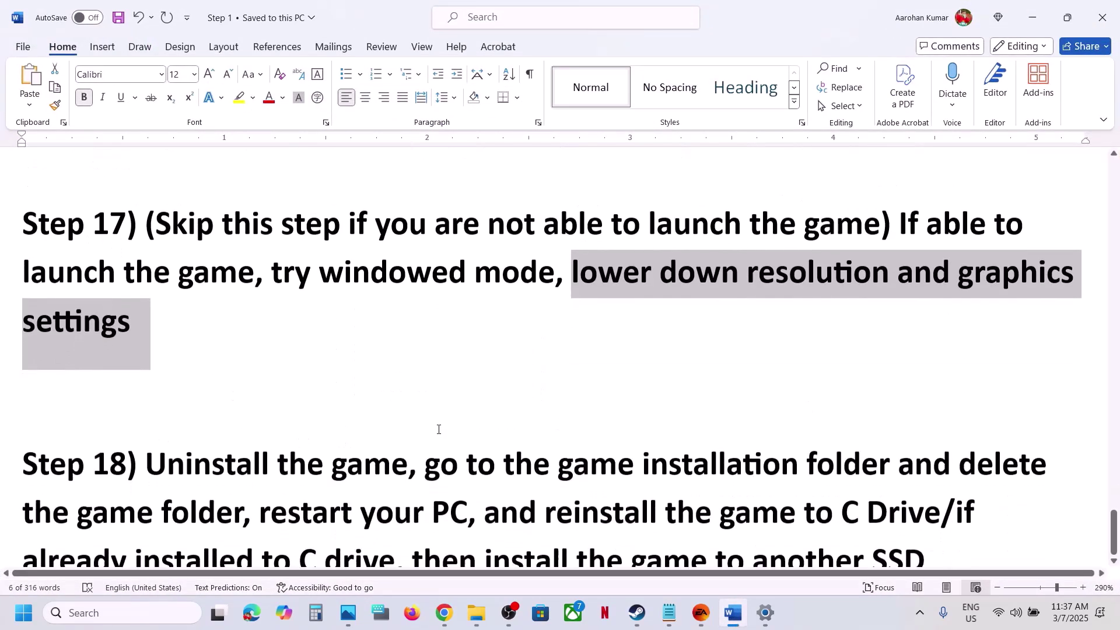